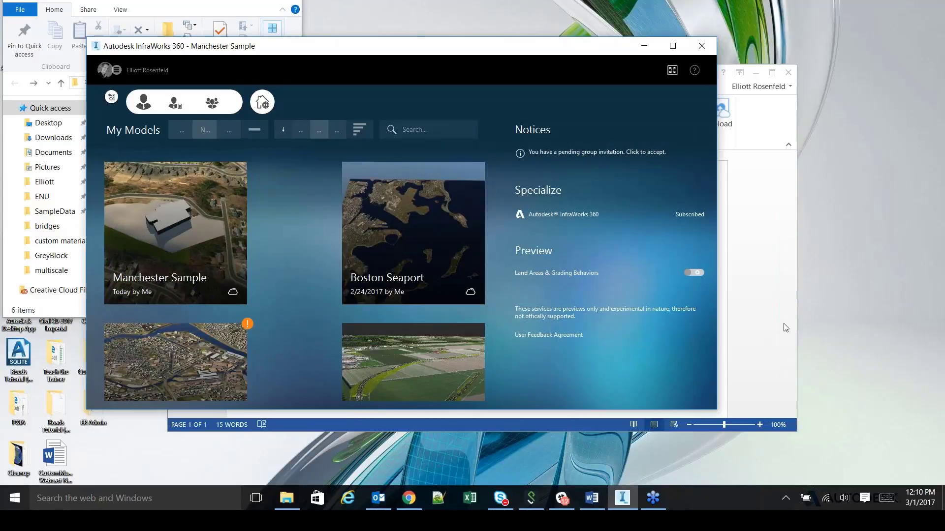
Switch to Chrome, review the blog article on making a seamless tiling texture in Photoshop, and minimize the browser.
left_click(819, 300)
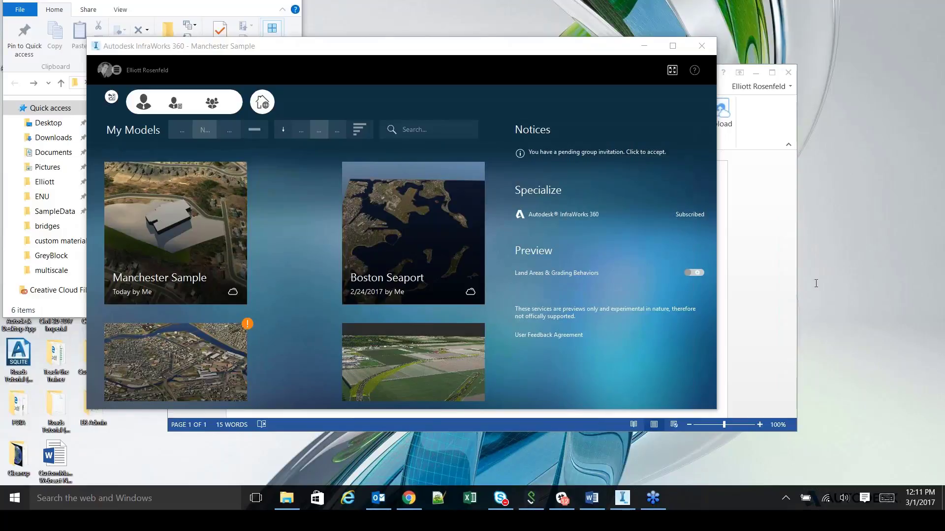
left_click(409, 498)
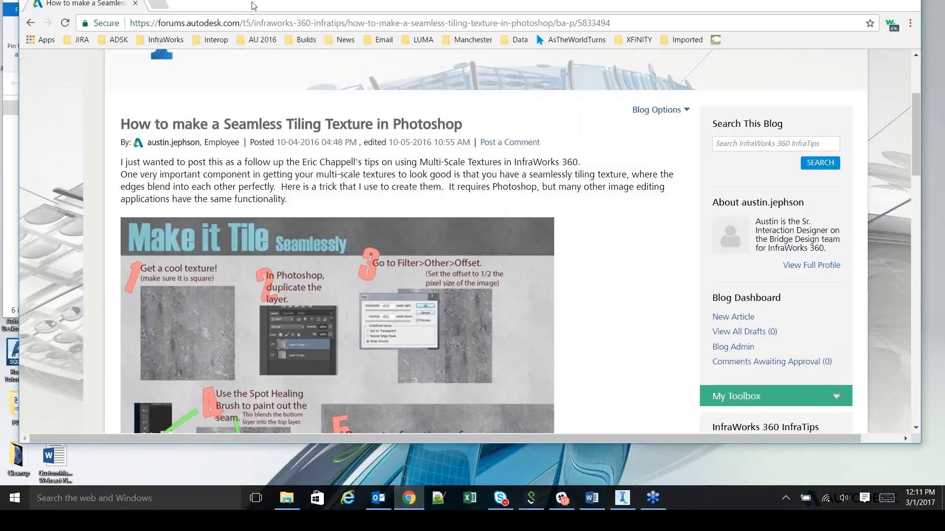
left_click_drag(253, 6, 91, 0)
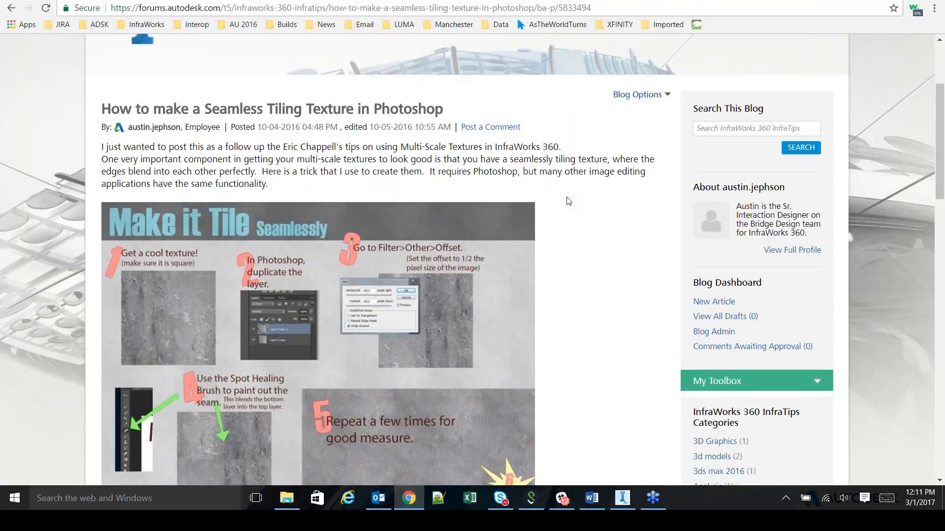
scroll(569, 201, "down", 1)
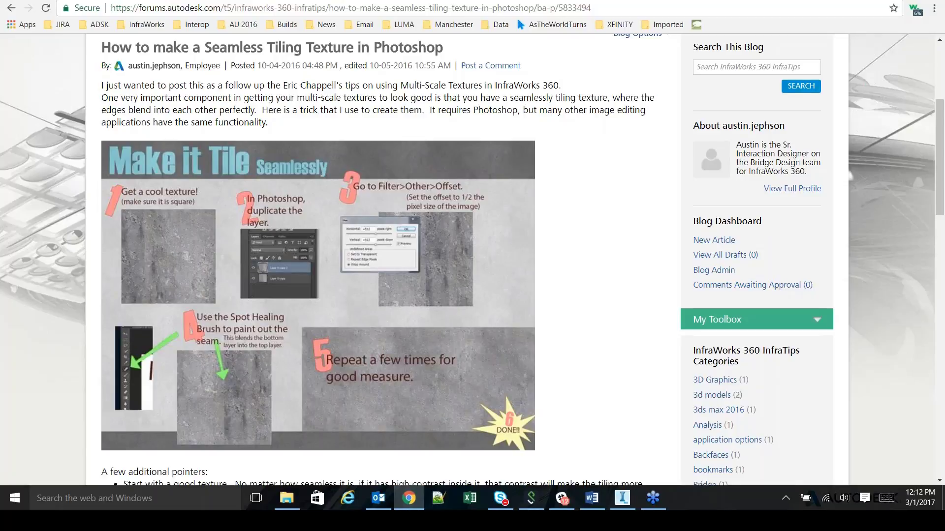
double_click(603, 1)
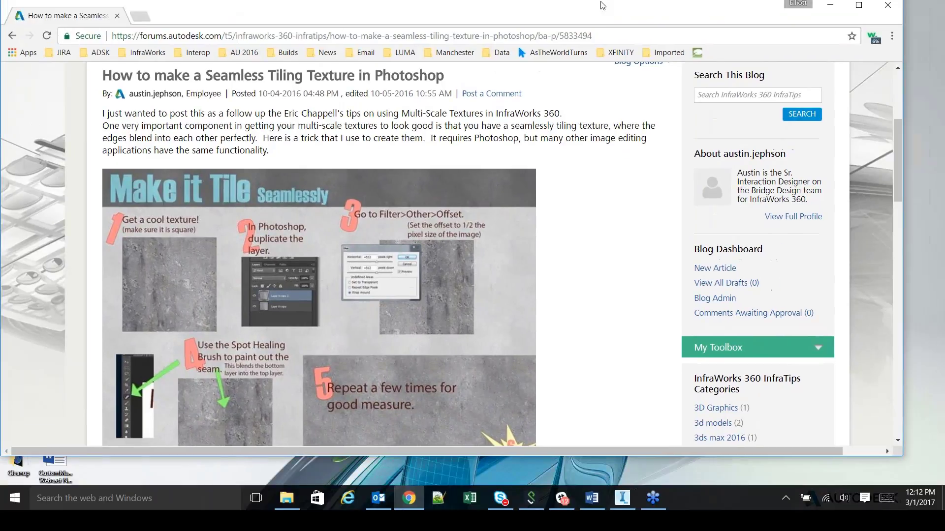
left_click_drag(603, 1, 617, 0)
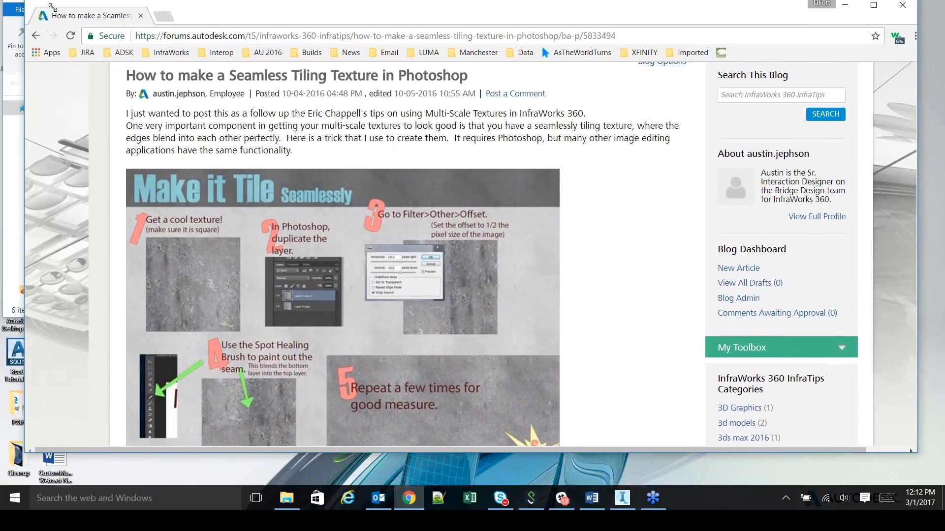
left_click_drag(17, 1, 48, 3)
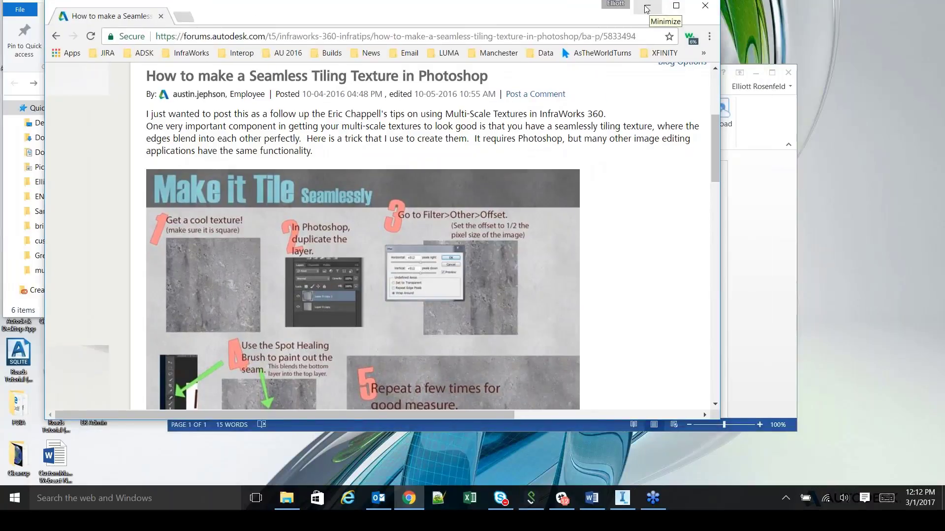
left_click(647, 9)
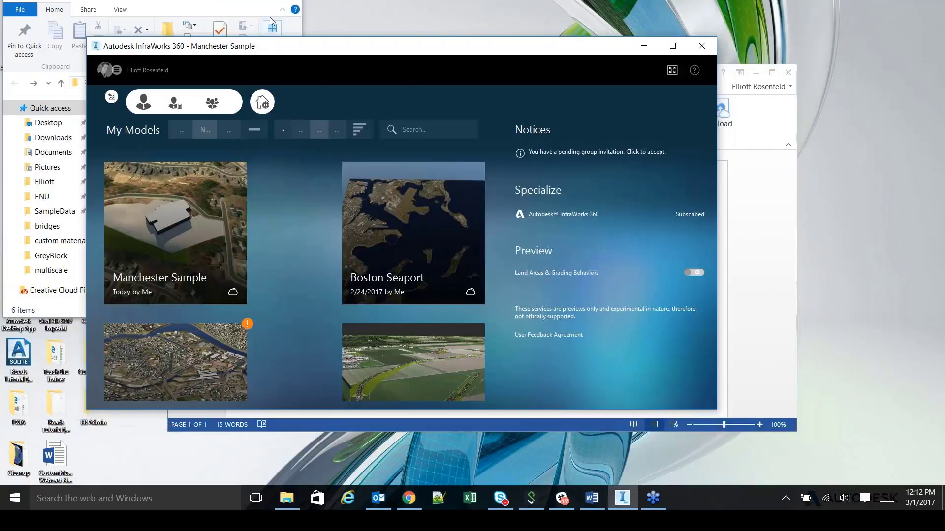
Switch to the CustomMaterials Webcast Notes in Word, highlight the multi-scale texture location path, and minimize the document.
left_click_drag(515, 53, 514, 38)
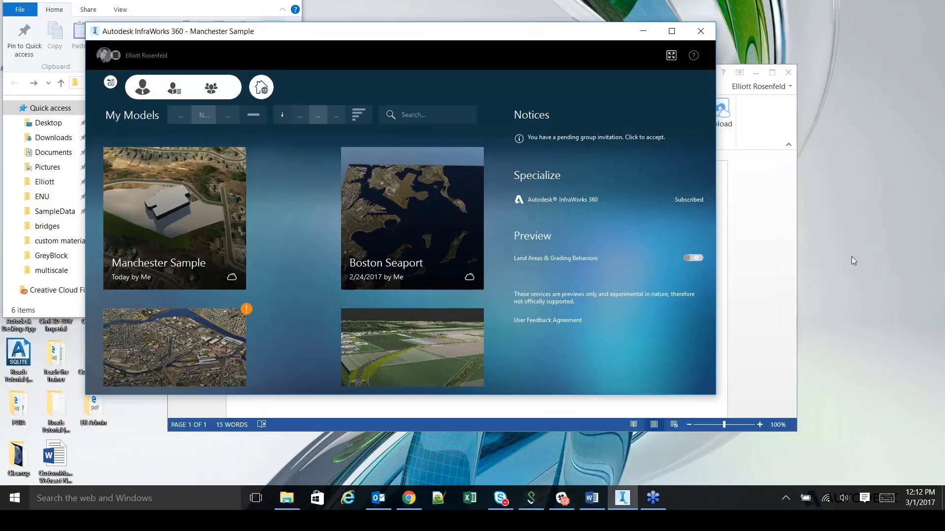
left_click(358, 414)
left_click_drag(541, 307, 395, 298)
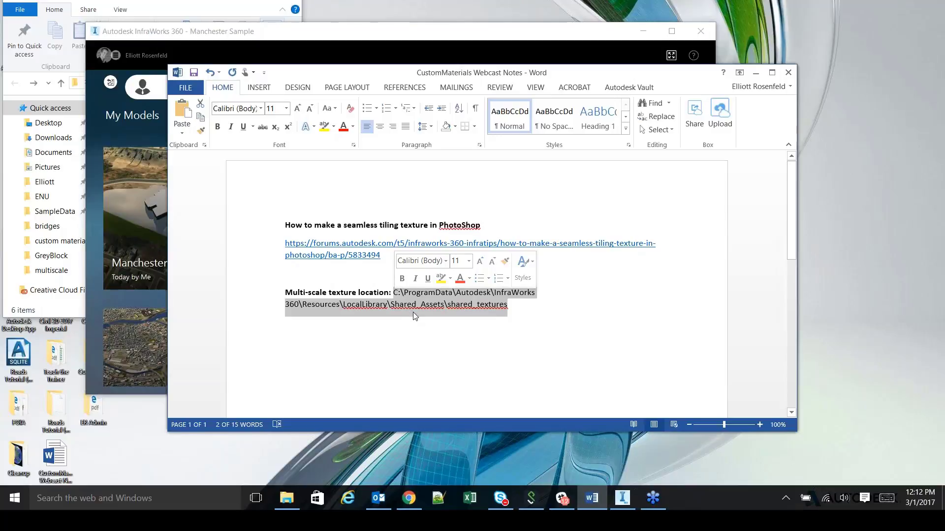
left_click(845, 280)
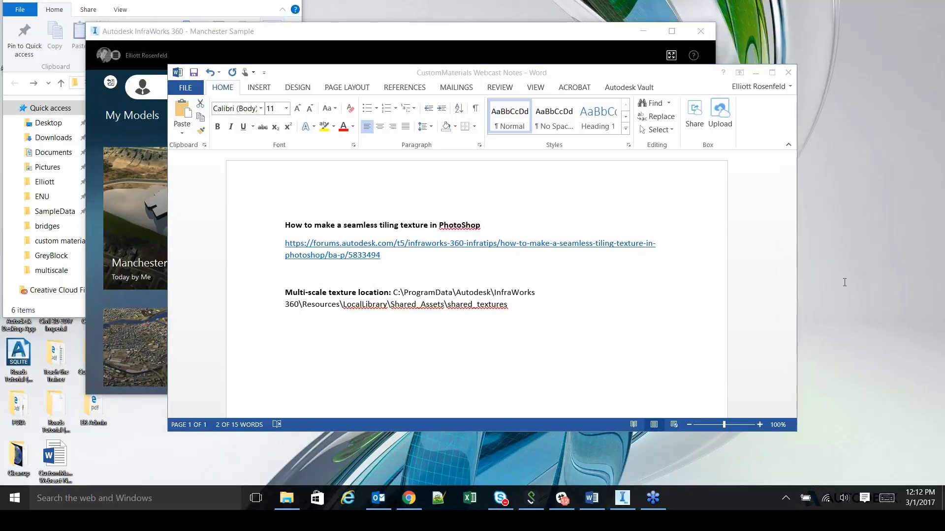
left_click(675, 83)
left_click_drag(675, 83, 607, 98)
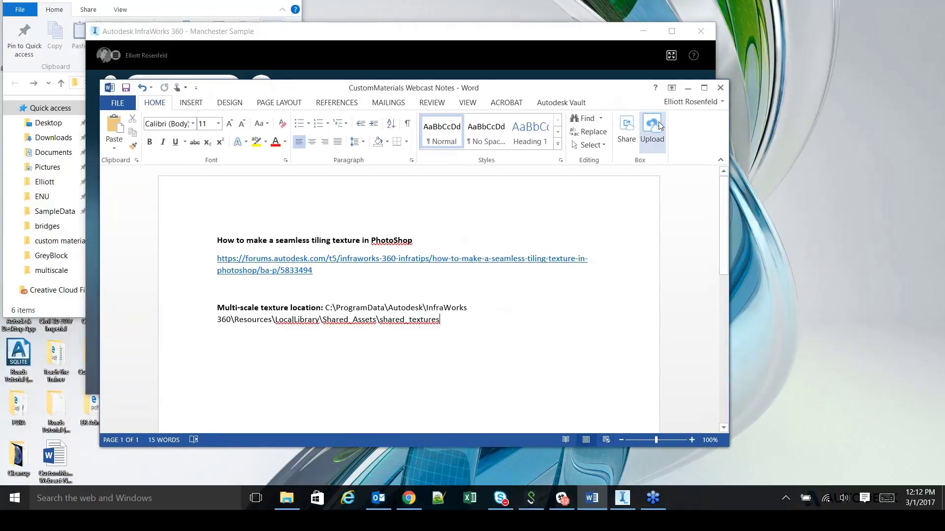
left_click(689, 89)
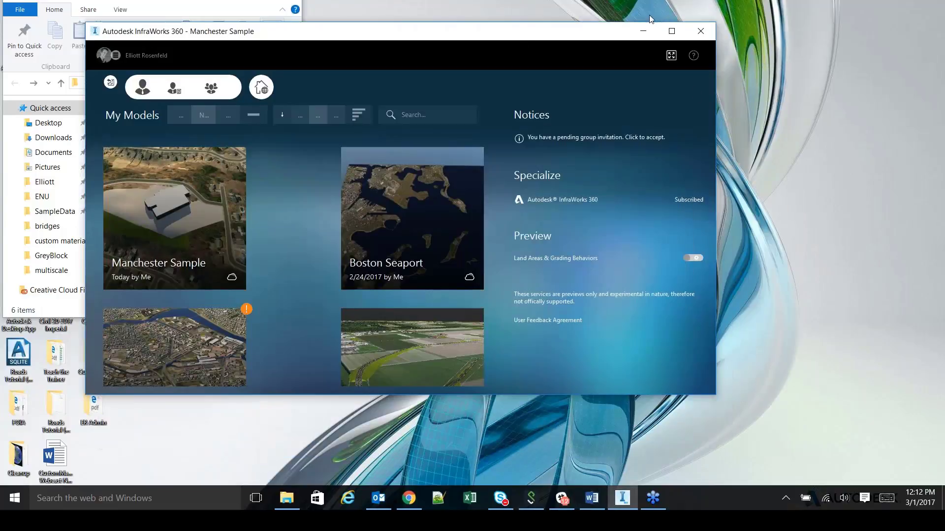
Maximize the InfraWorks 360 window and open the Manchester Sample model to show the building site and its green coverage area.
left_click(671, 35)
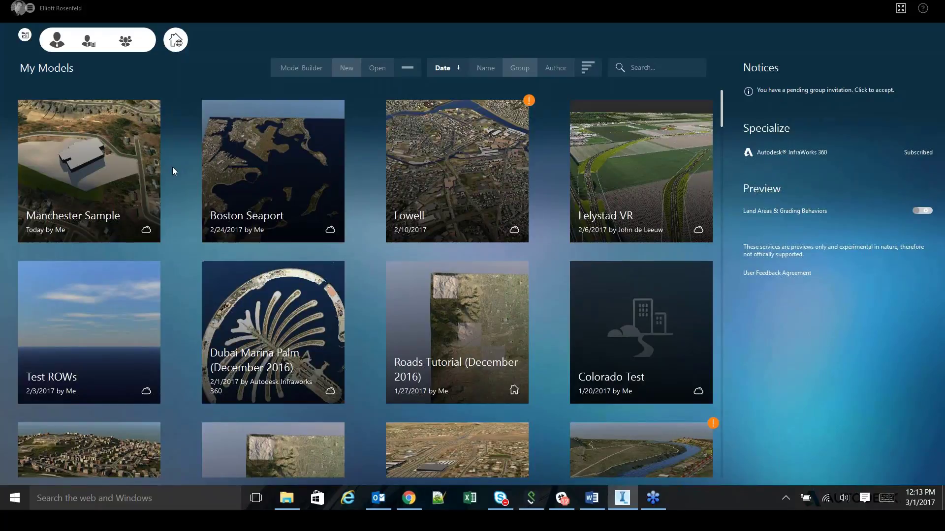
left_click(138, 186)
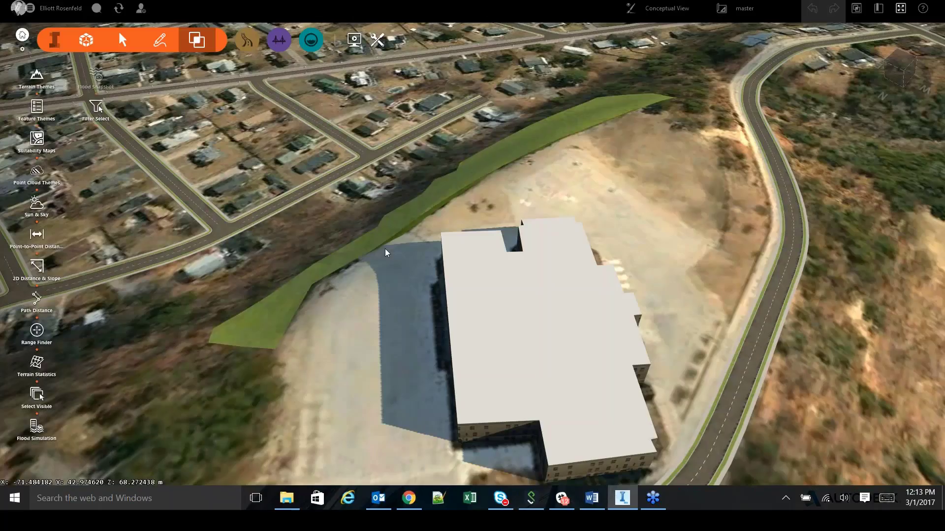
scroll(377, 258, "down", 2)
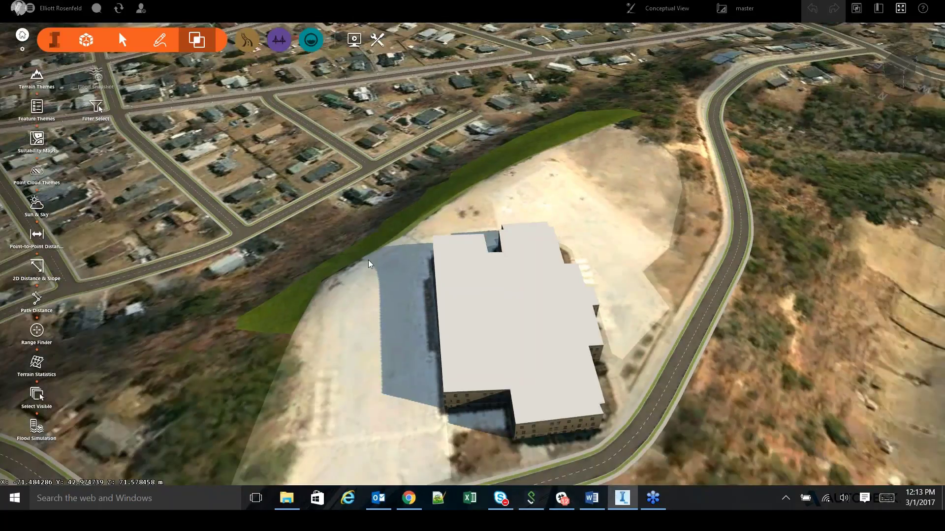
scroll(370, 264, "down", 1)
middle_click_drag(371, 264, 591, 402)
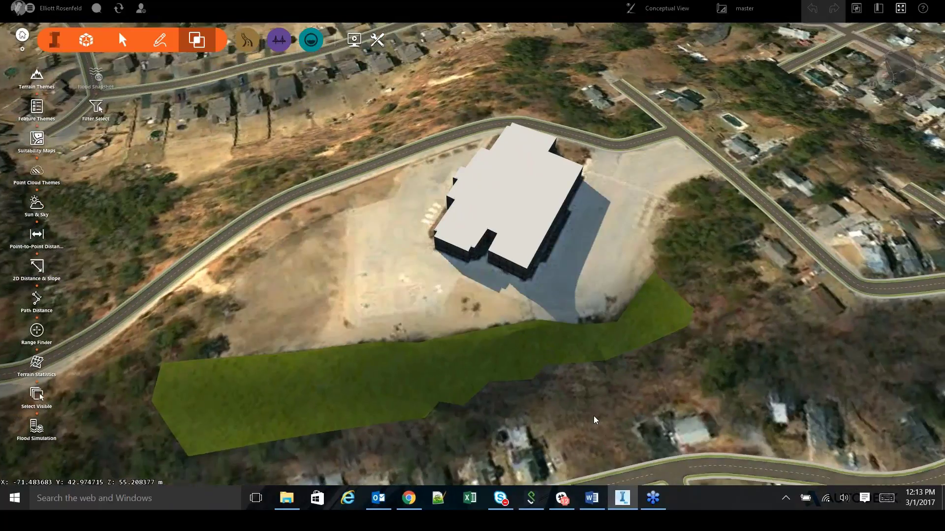
middle_click_drag(582, 417, 546, 389)
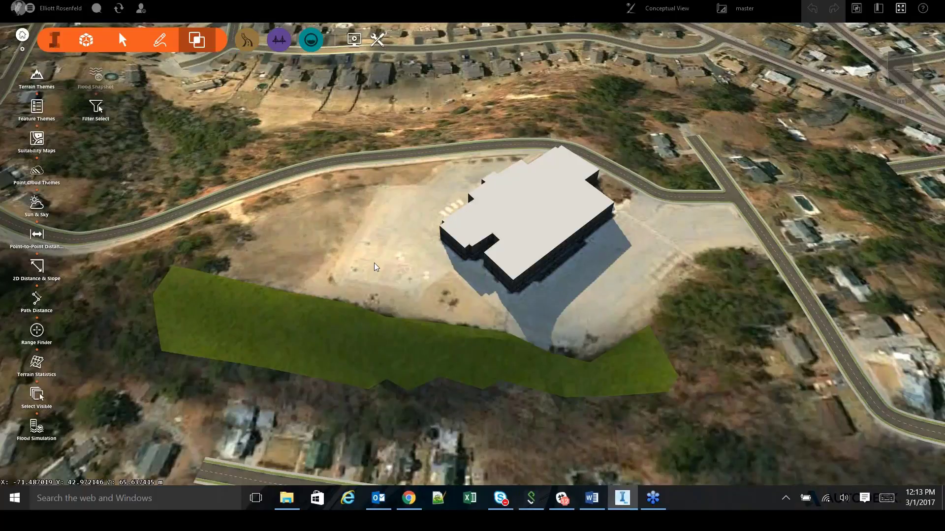
left_click(55, 44)
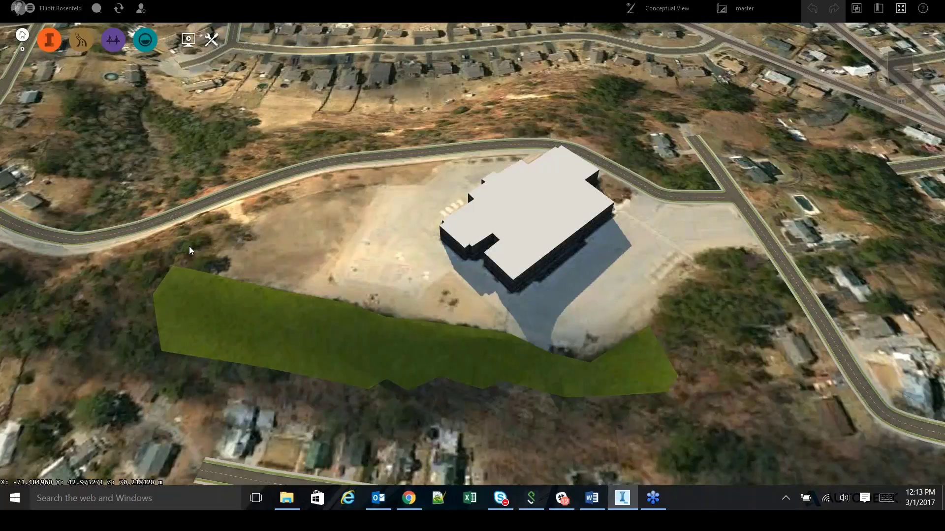
middle_click_drag(193, 250, 545, 369)
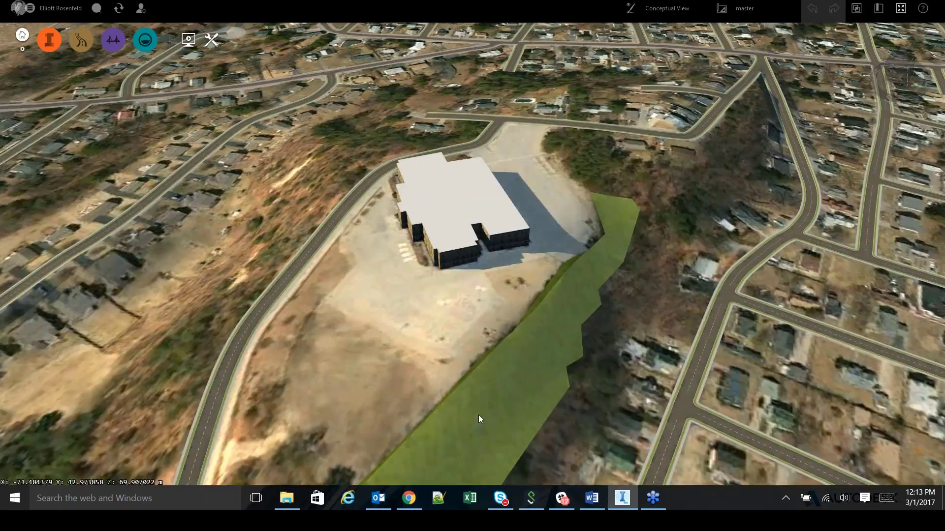
middle_click_drag(479, 415, 397, 453)
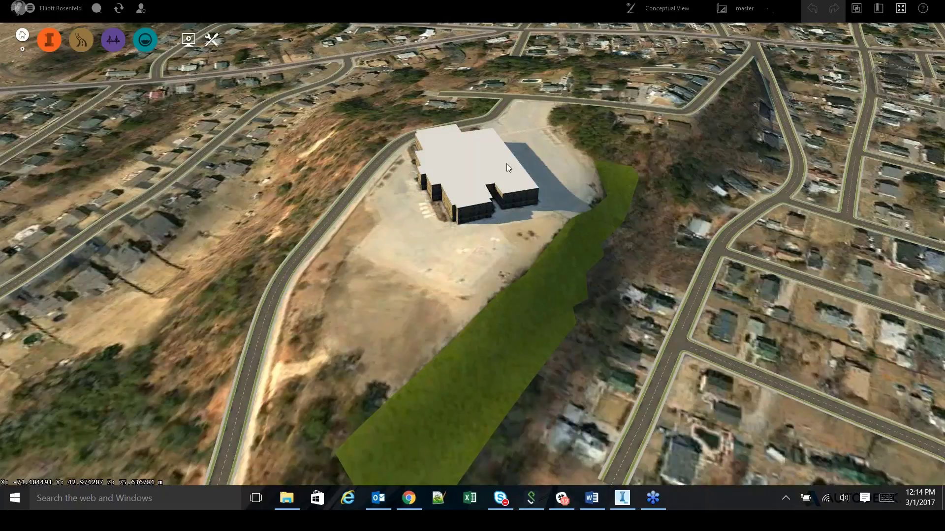
Open the Style Palette and display the Terrain folder of the Material catalog.
left_click(48, 49)
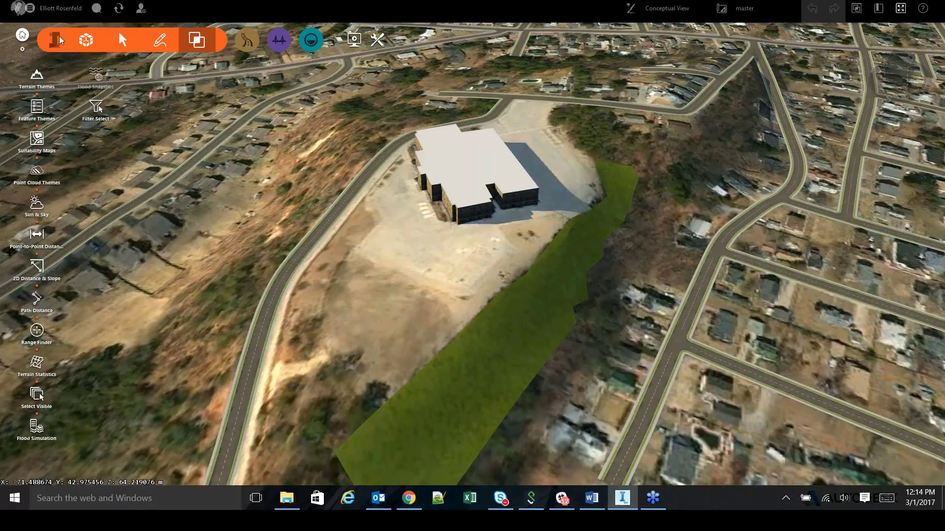
left_click(87, 42)
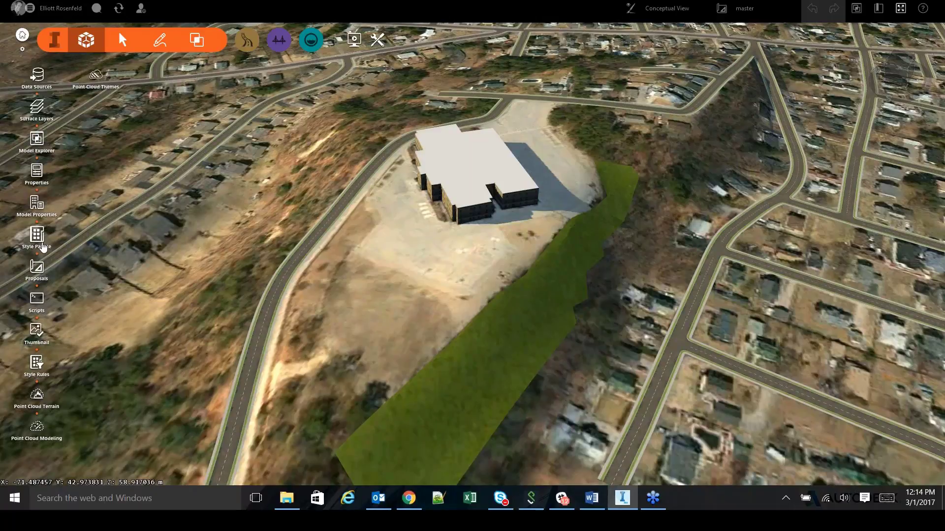
left_click(49, 239)
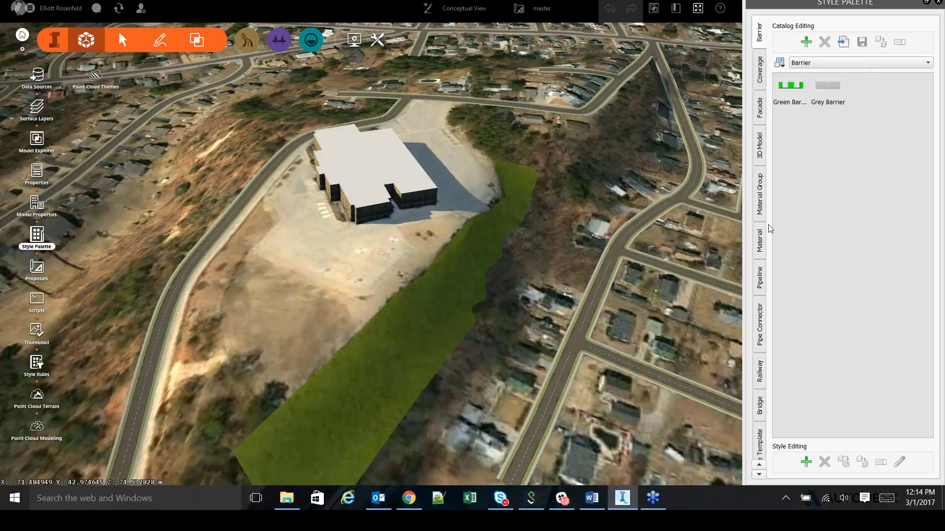
left_click(760, 241)
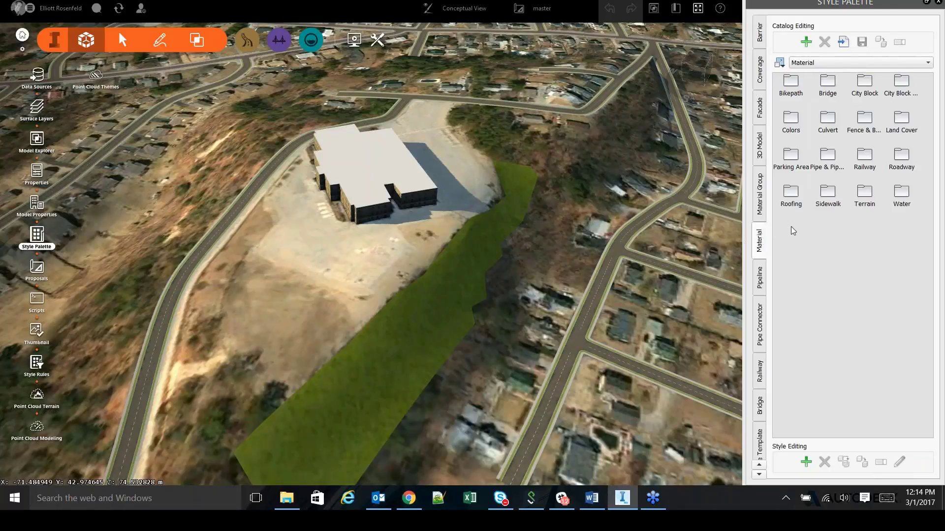
double_click(864, 193)
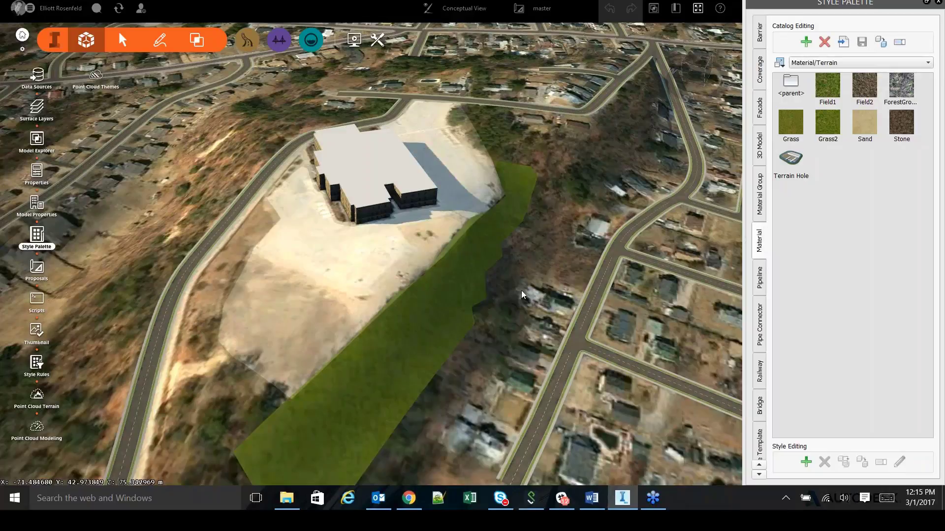
Examine the grass texture of the green coverage area beside the building, both close up and from a distance.
right_click_drag(496, 290, 497, 264)
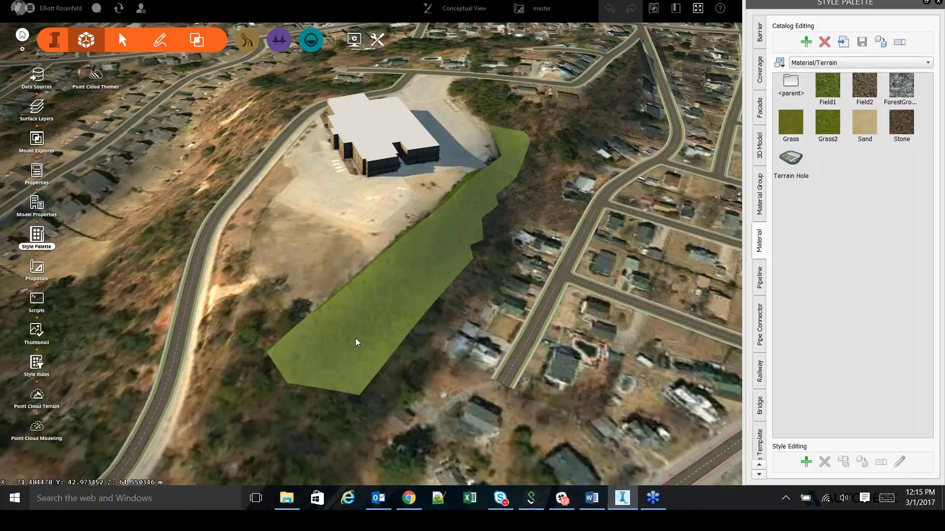
scroll(358, 342, "up", 2)
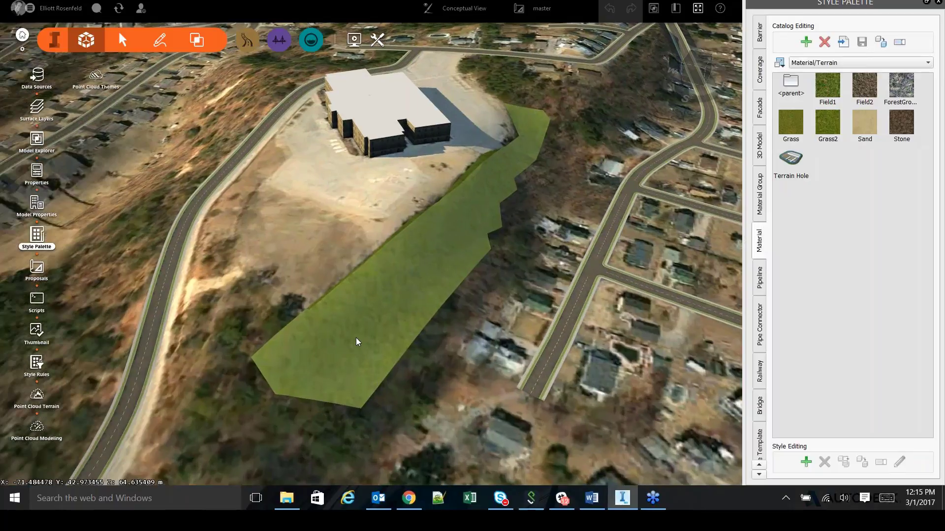
scroll(357, 343, "up", 5)
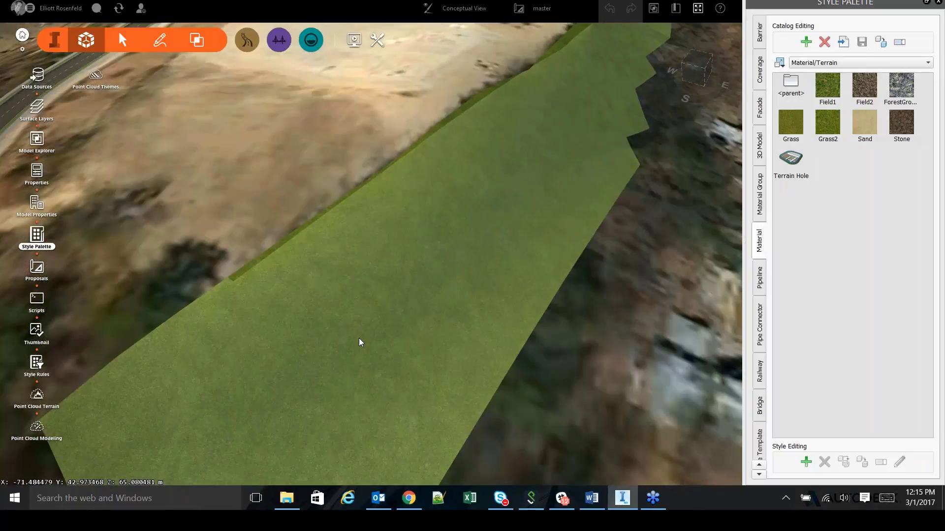
scroll(359, 343, "up", 4)
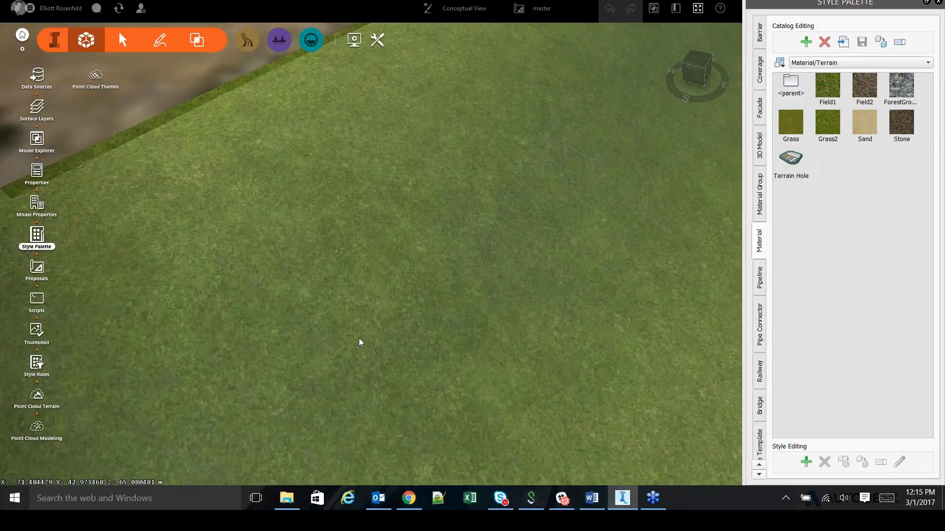
scroll(359, 342, "up", 2)
scroll(432, 241, "up", 2)
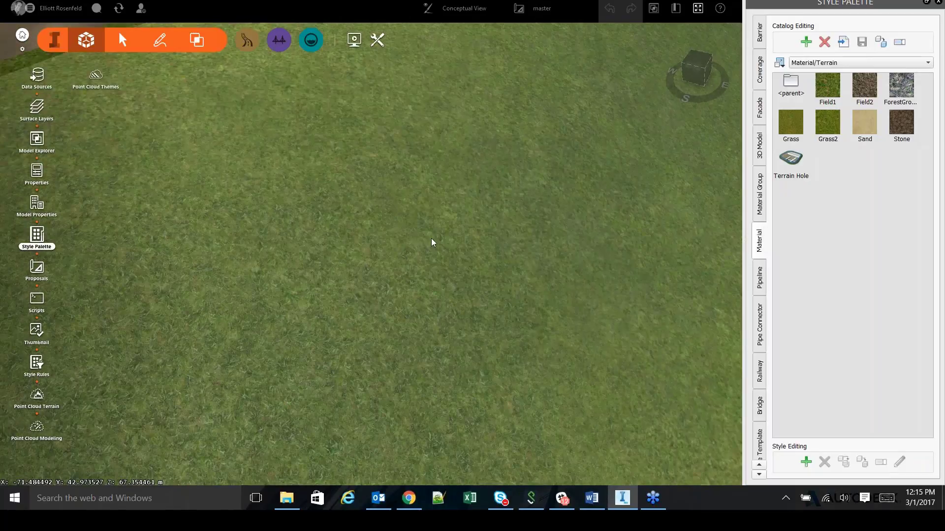
scroll(433, 246, "up", 2)
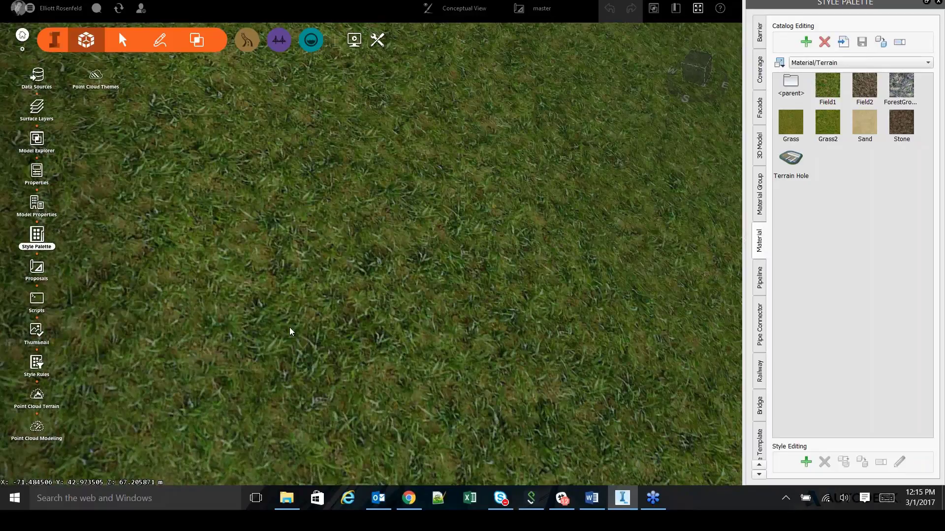
scroll(290, 331, "down", 4)
scroll(301, 330, "down", 6)
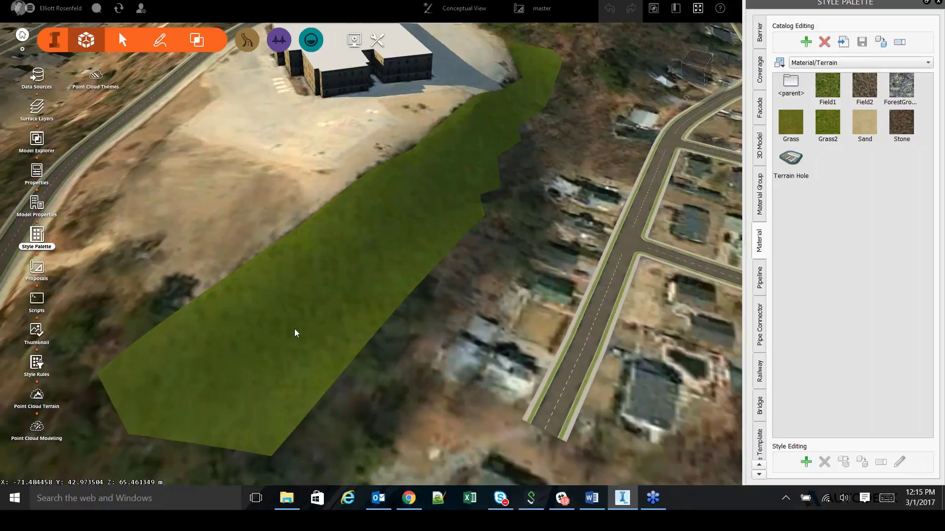
scroll(294, 333, "down", 6)
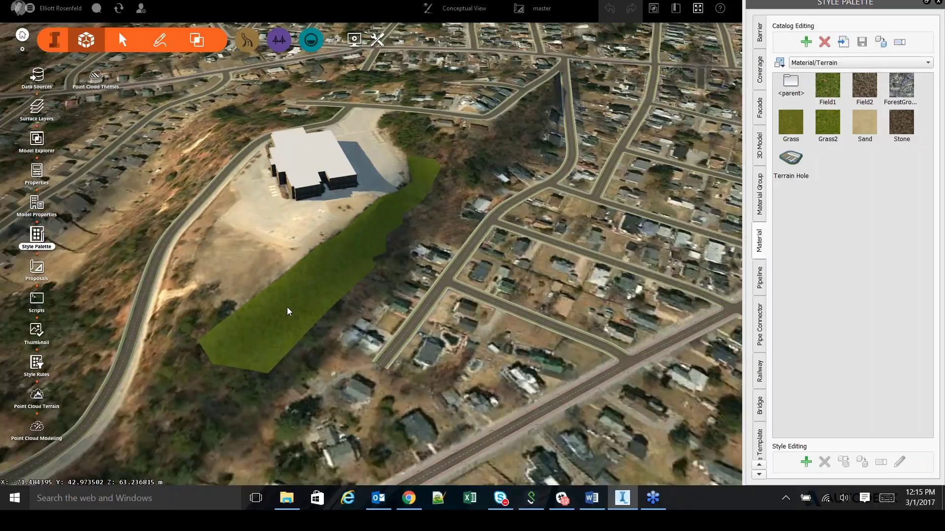
scroll(328, 303, "up", 3)
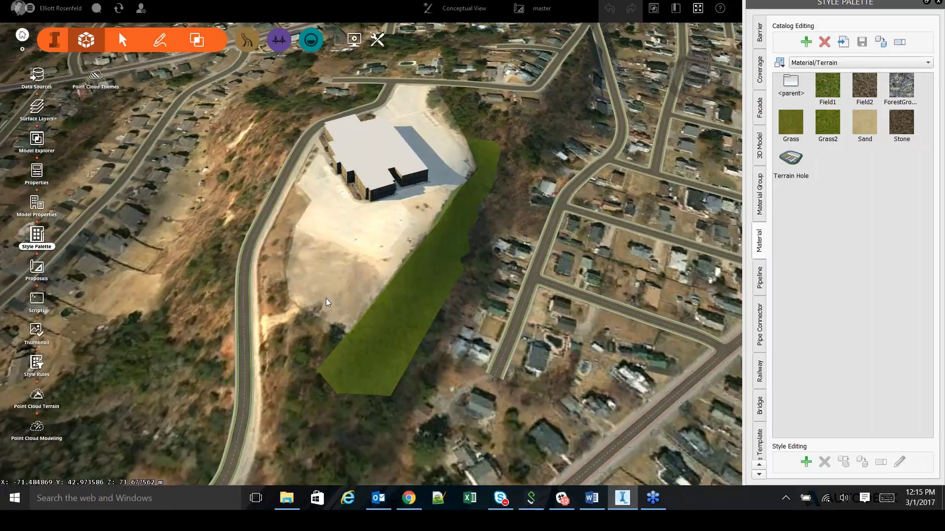
Switch to the File Explorer window, move and widen it, and navigate to C:\ProgramData\Autodesk.
scroll(328, 302, "up", 2)
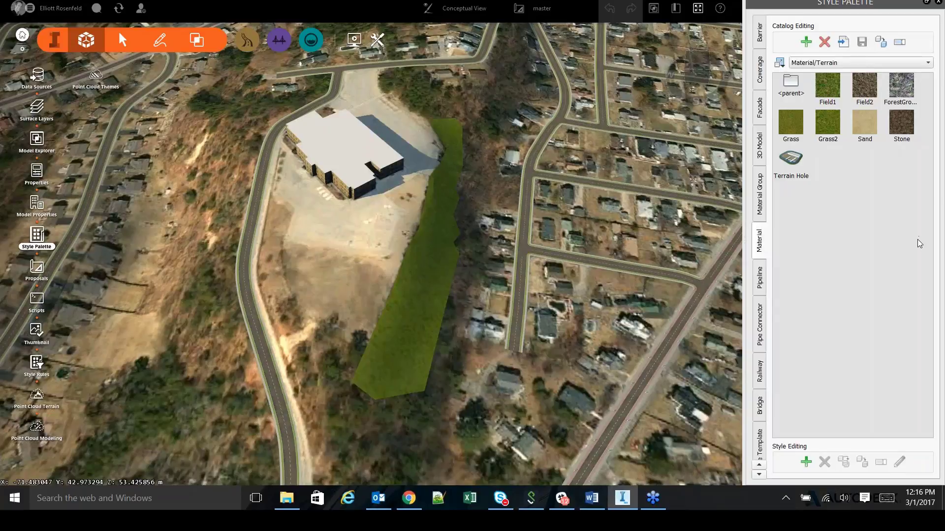
left_click(292, 507)
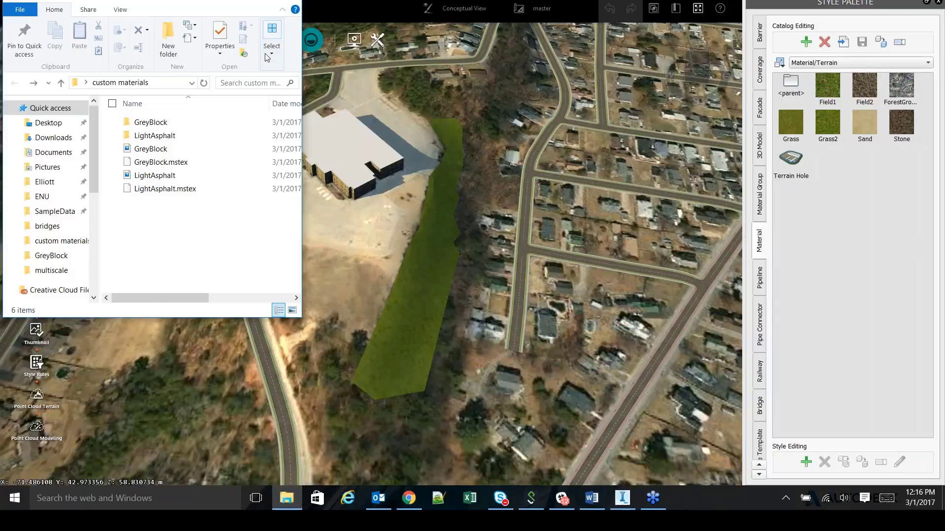
left_click_drag(153, 7, 224, 35)
left_click(206, 110)
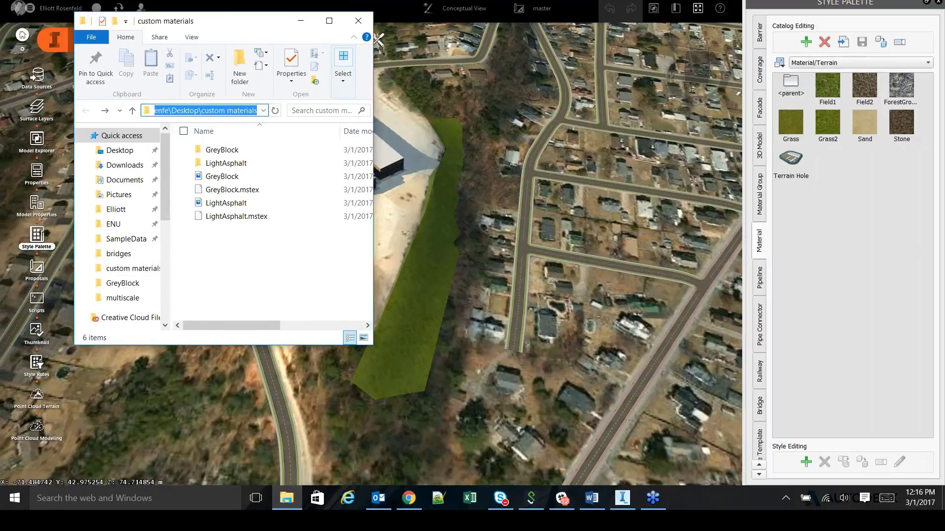
left_click_drag(372, 123, 665, 123)
type("C")
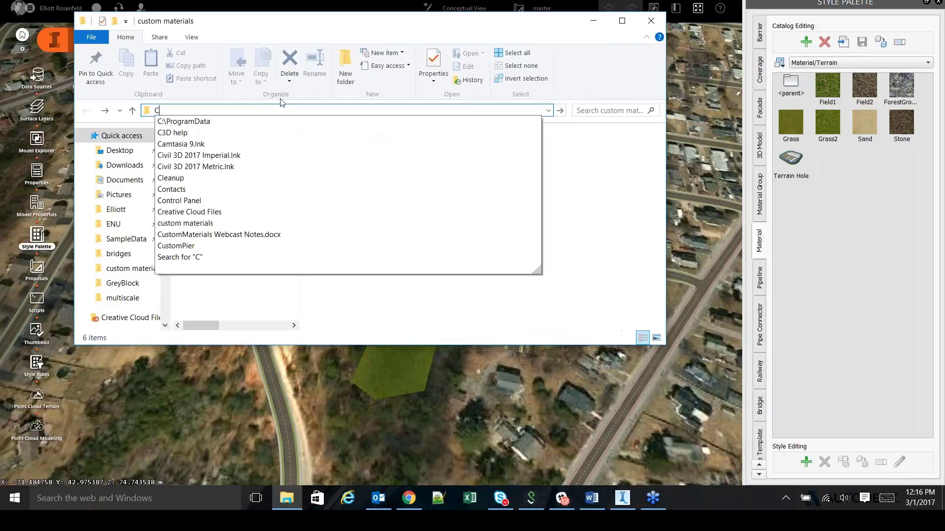
left_click(195, 121)
double_click(228, 163)
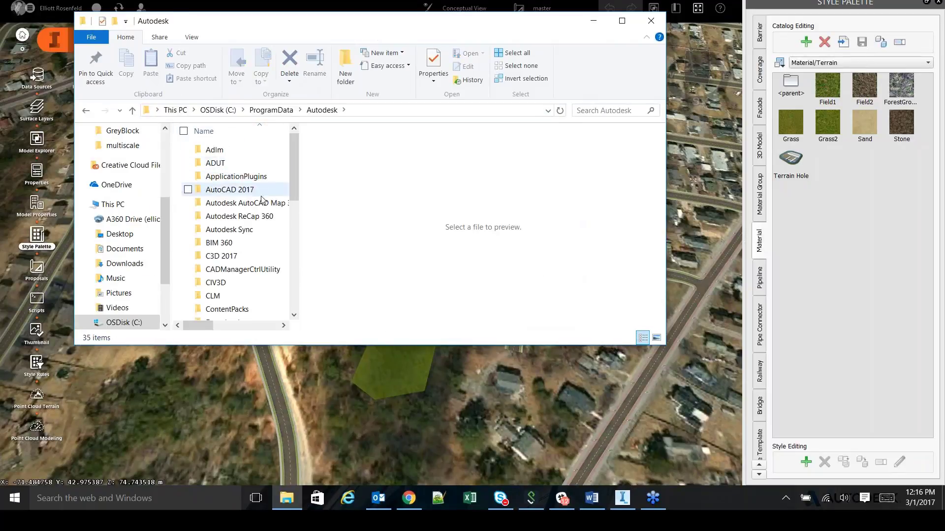
Open the Resources folder inside the InfraWorks 360 folder.
scroll(254, 262, "down", 3)
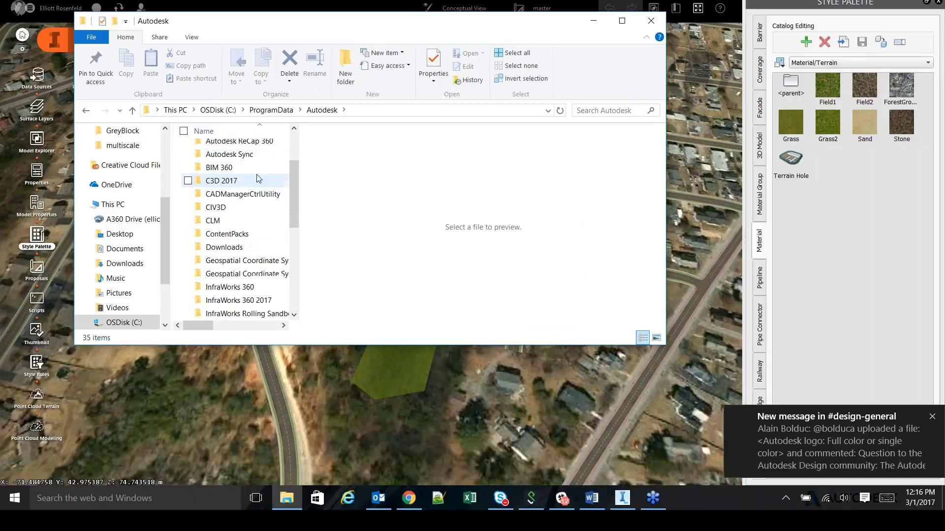
double_click(231, 247)
left_click(240, 154)
double_click(241, 158)
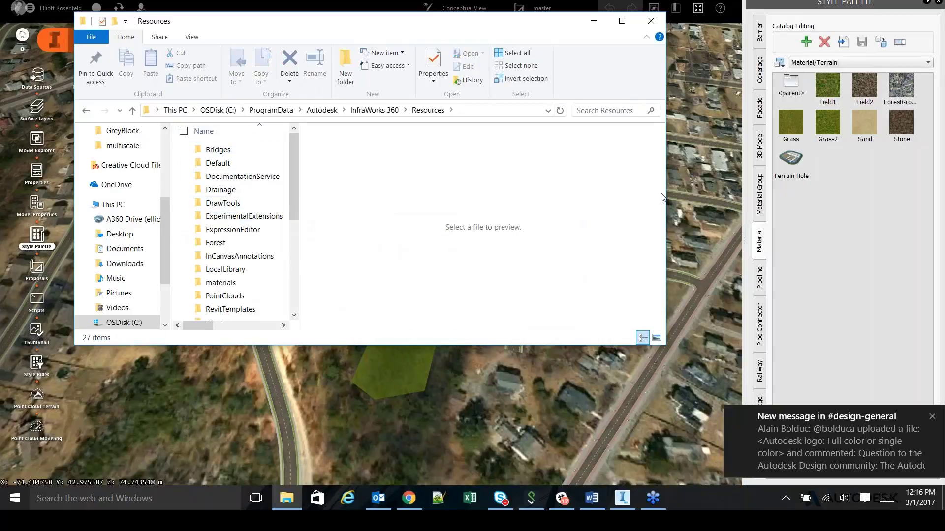
Widen the Explorer window and its file list, and open LocalLibrary\Shared_Assets\shared_textures.
left_click_drag(666, 197, 836, 200)
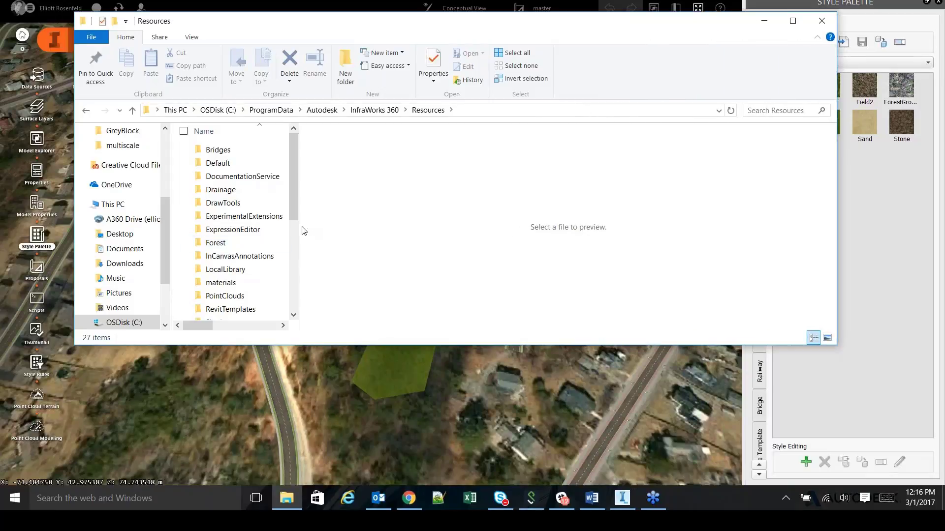
left_click_drag(299, 227, 582, 227)
scroll(234, 209, "down", 2)
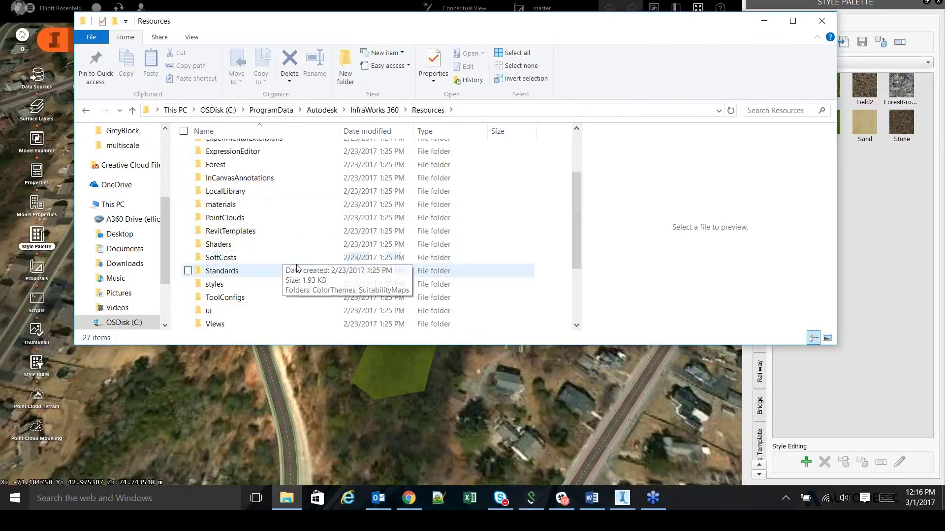
double_click(246, 191)
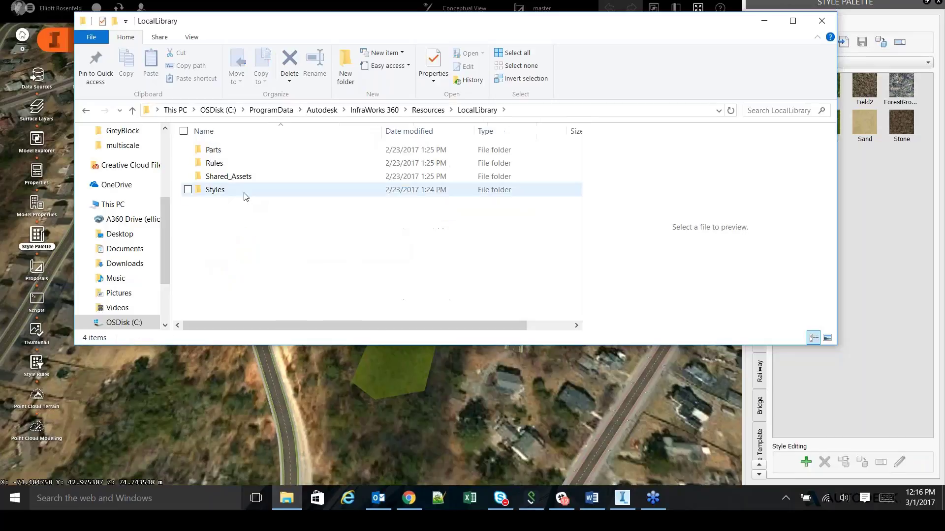
double_click(244, 179)
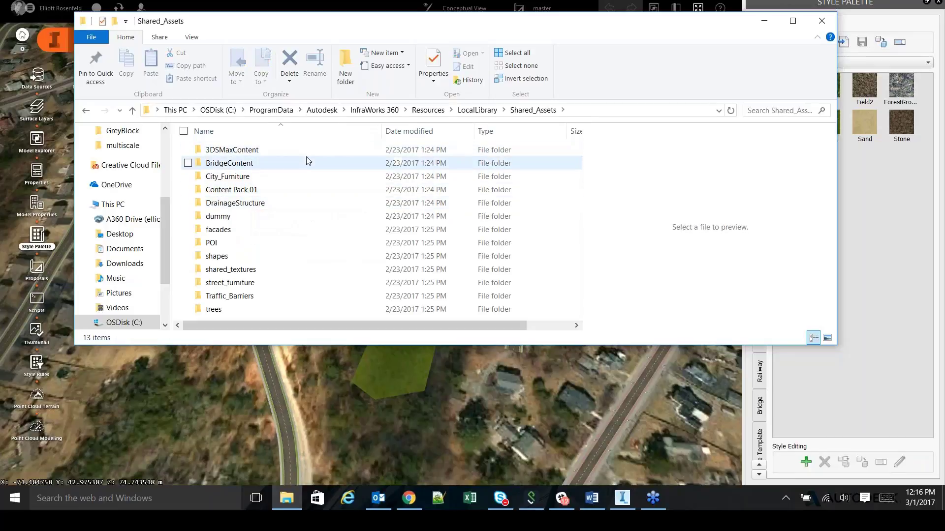
double_click(232, 270)
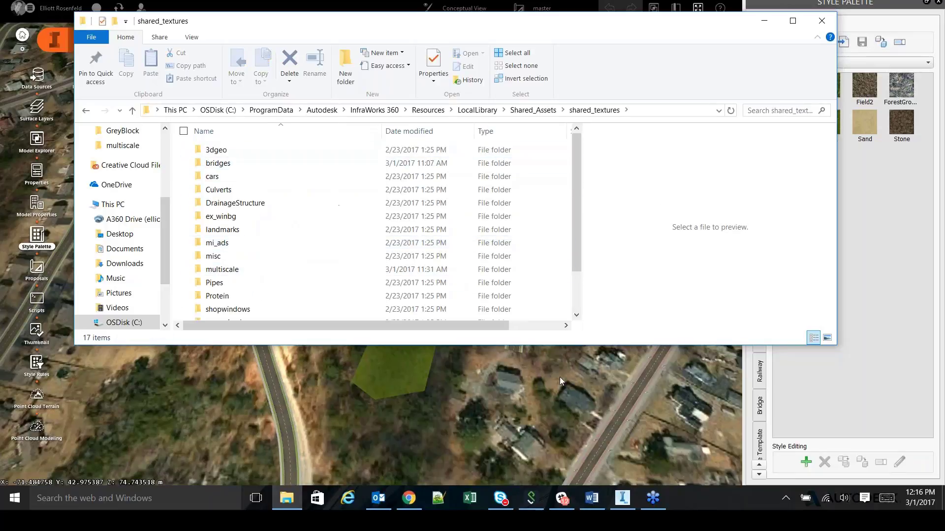
Make the Explorer window taller, reposition it, and open the multiscale texture folder.
left_click_drag(558, 345, 315, 461)
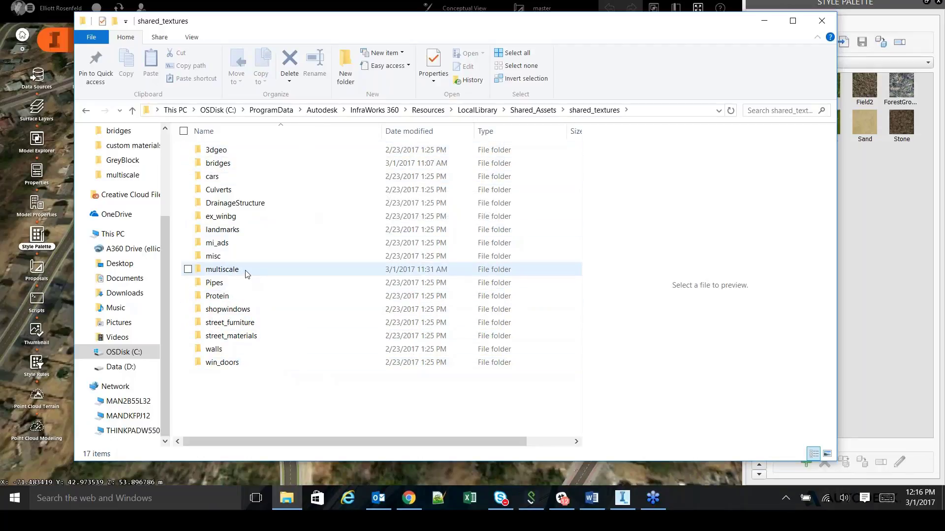
left_click_drag(623, 31, 602, 1)
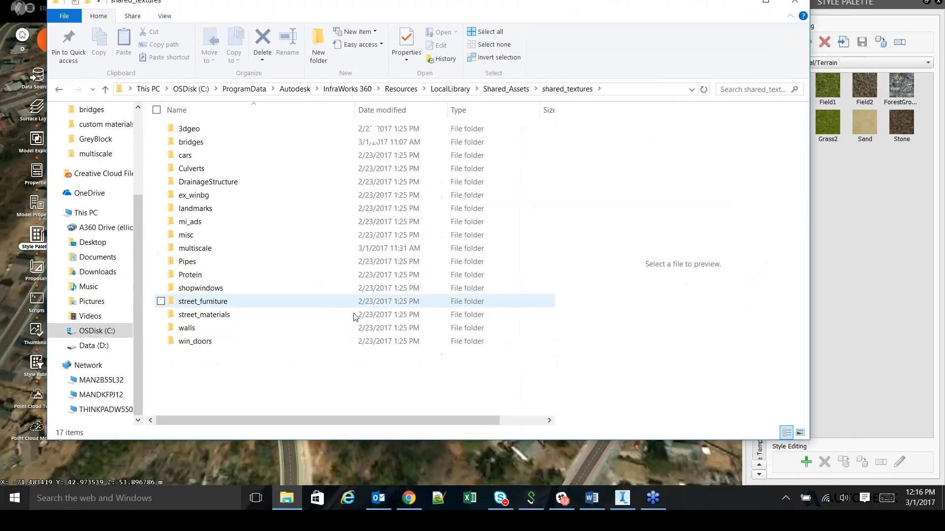
double_click(201, 249)
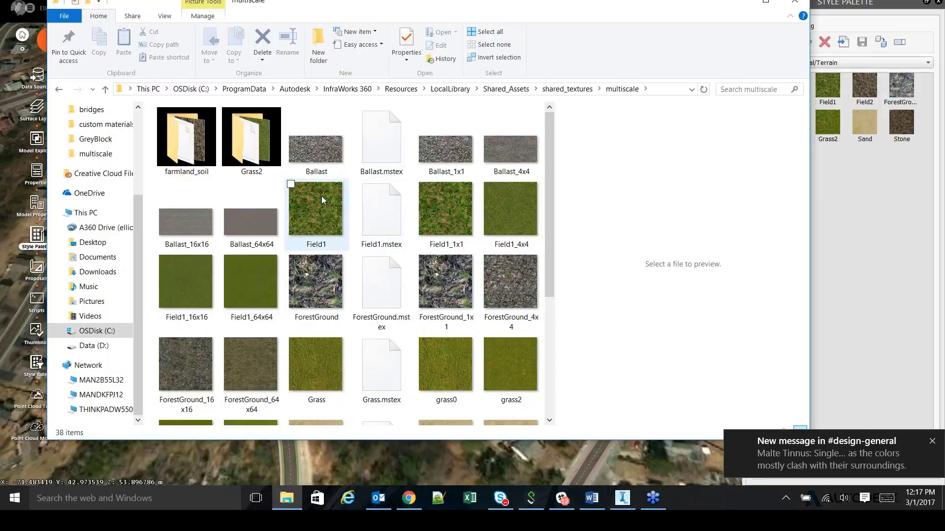
Dismiss the chat message notification and quit the messaging app running in the background.
left_click(932, 441)
left_click(786, 500)
right_click(798, 449)
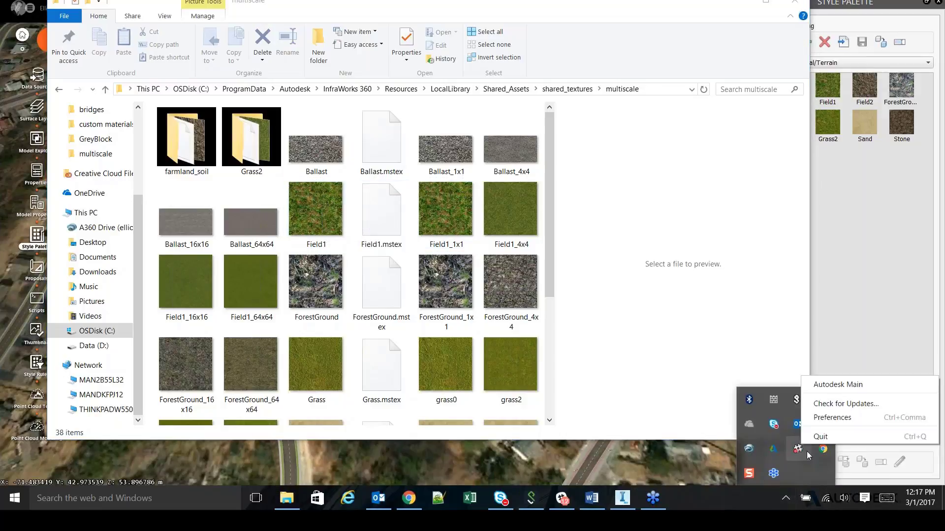
left_click(809, 439)
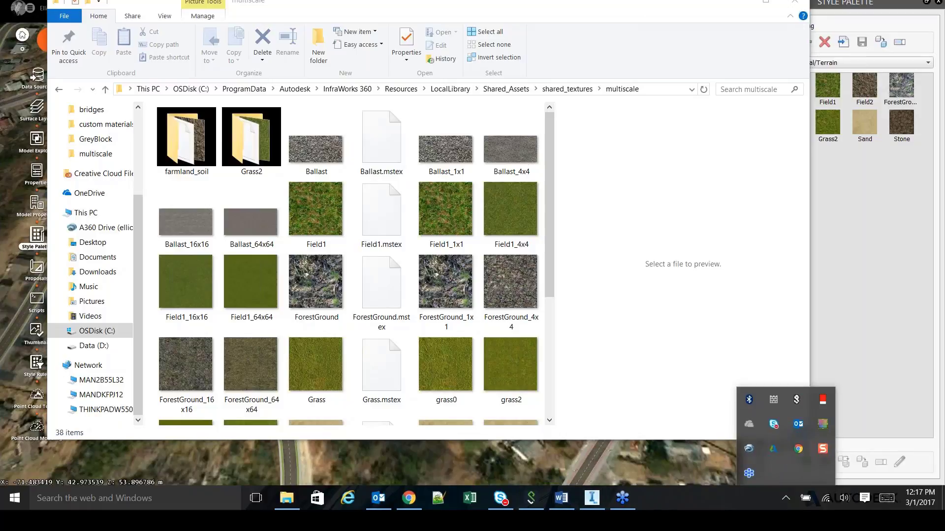
left_click(786, 499)
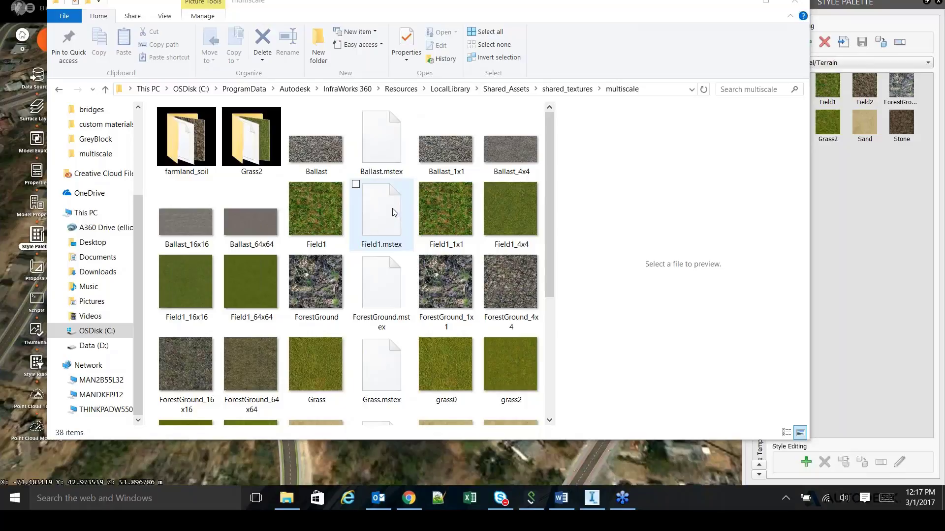
Open the Field1.mstex file from the multiscale folder in Notepad++ and enlarge the editor window.
right_click(378, 222)
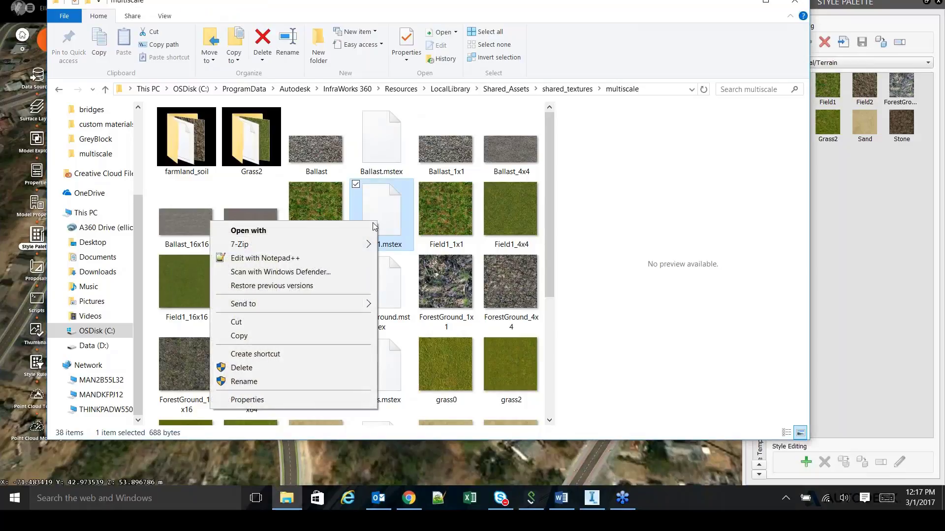
left_click(345, 258)
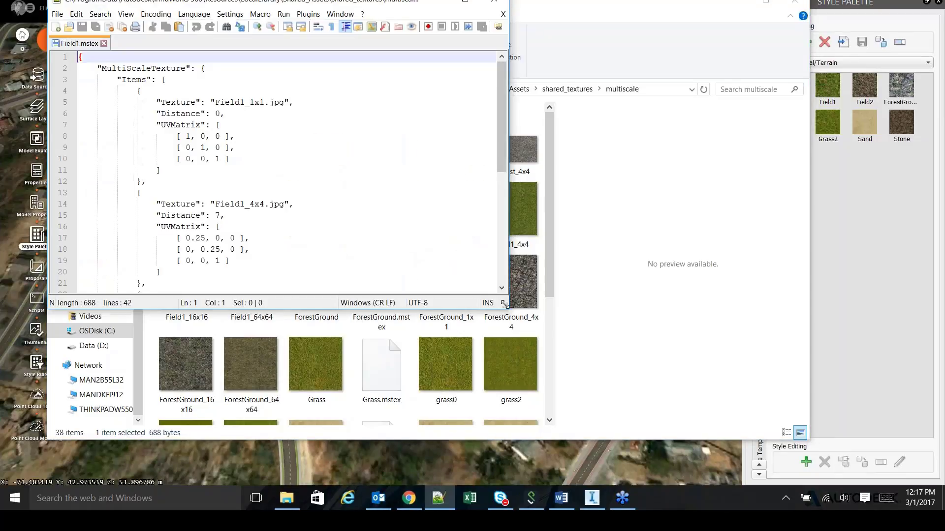
left_click_drag(506, 310, 879, 431)
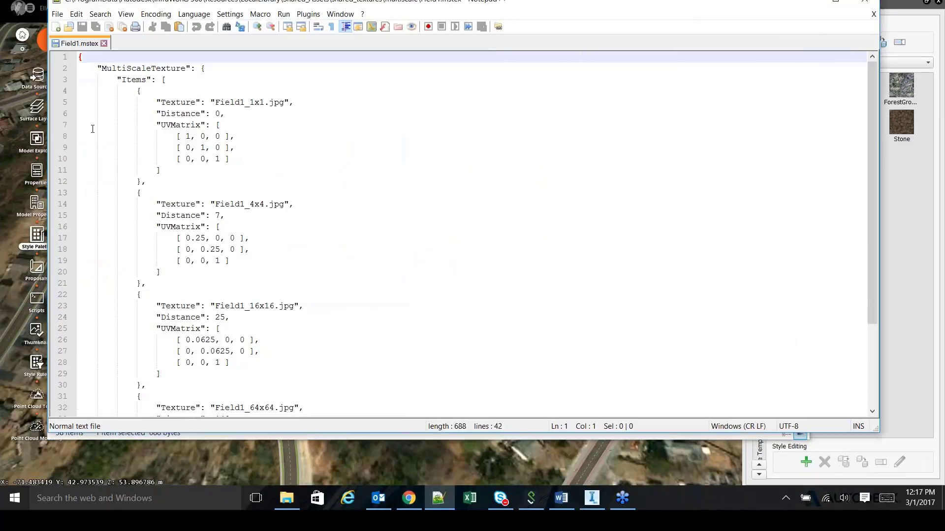
Highlight the MultiScaleTexture heading and the Field1_1x1.jpg texture line, and look through the other texture entries in Field1.mstex.
left_click_drag(98, 68, 215, 69)
left_click(216, 80)
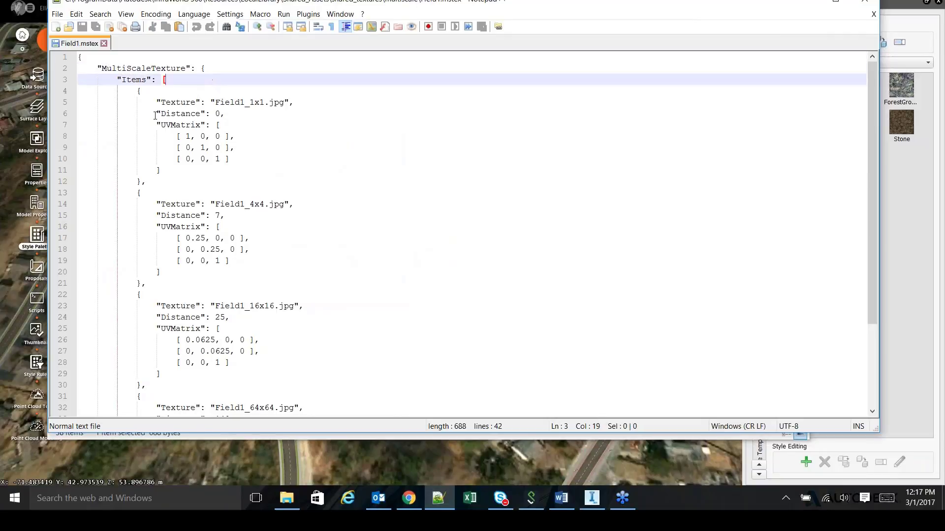
left_click_drag(156, 103, 293, 104)
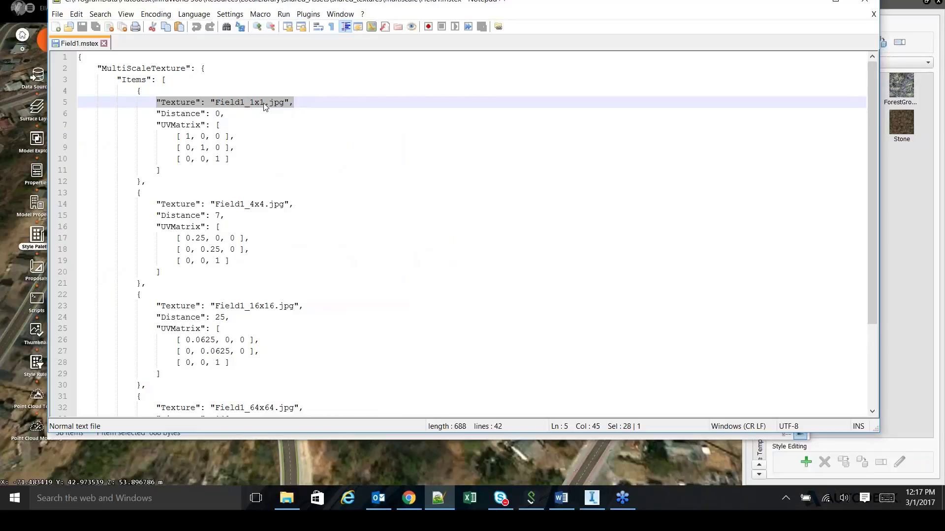
scroll(305, 310, "down", 3)
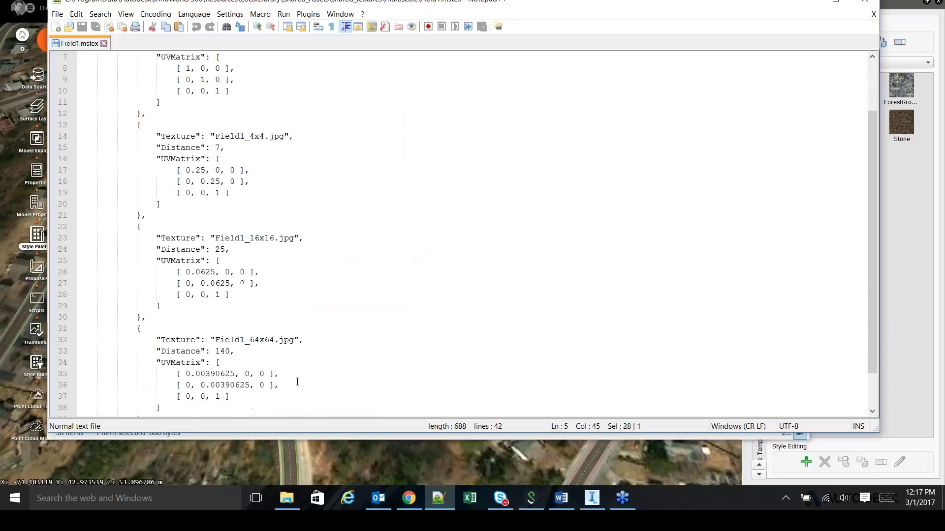
scroll(304, 320, "up", 1)
scroll(301, 268, "up", 3)
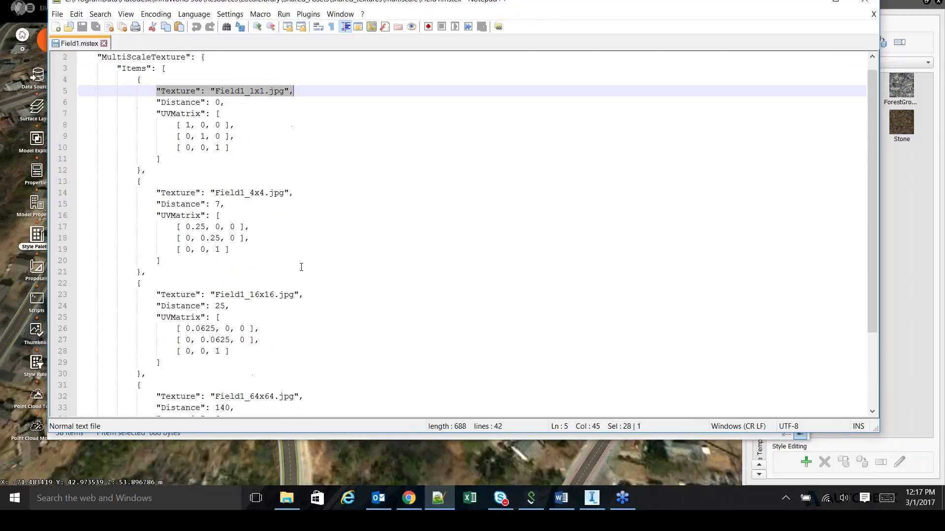
left_click(252, 105)
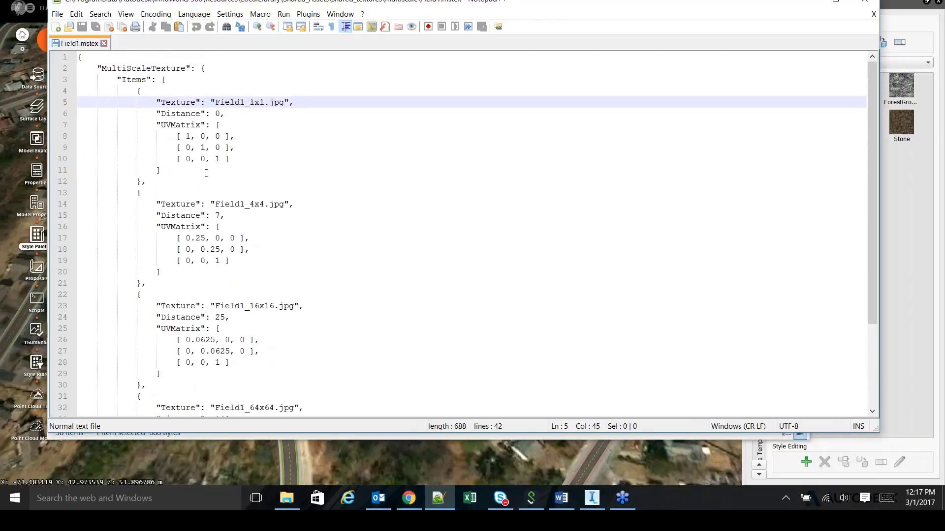
Move the Notepad++ window aside to compare the highlighted Field1_1x1.jpg texture line with the folder's images, and bring it back up.
left_click_drag(391, 2, 450, 333)
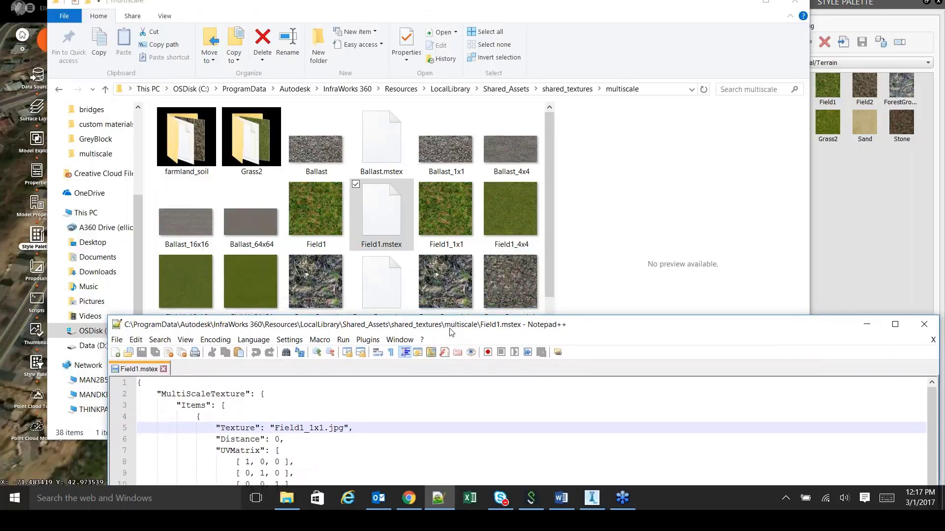
left_click_drag(216, 428, 353, 428)
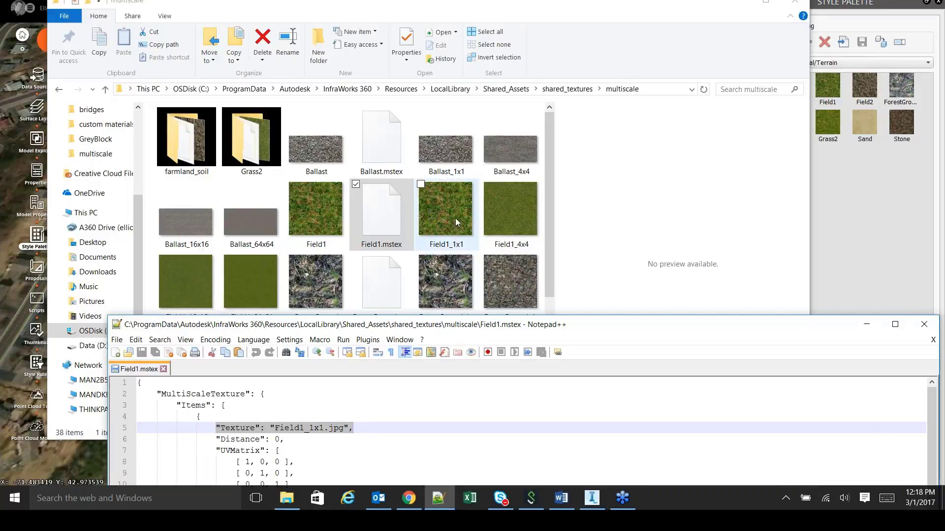
left_click_drag(449, 329, 432, 100)
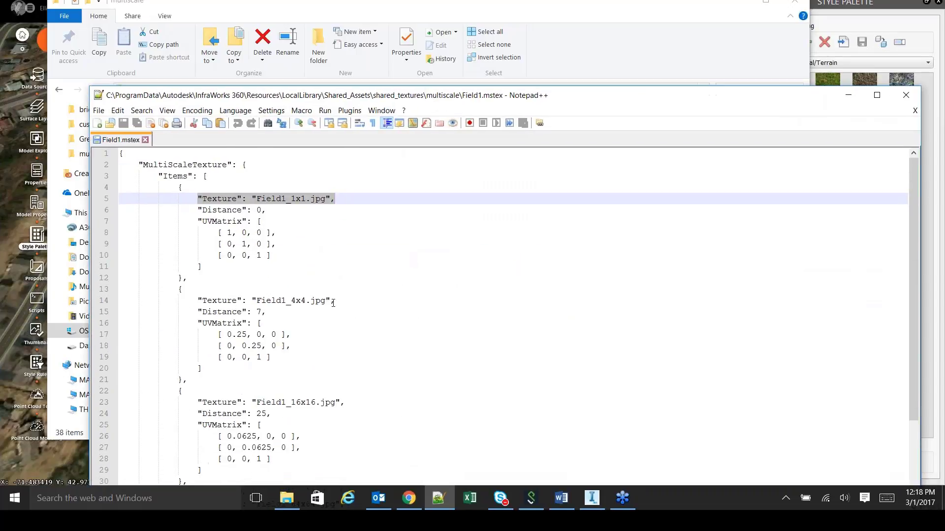
left_click_drag(490, 98, 504, 44)
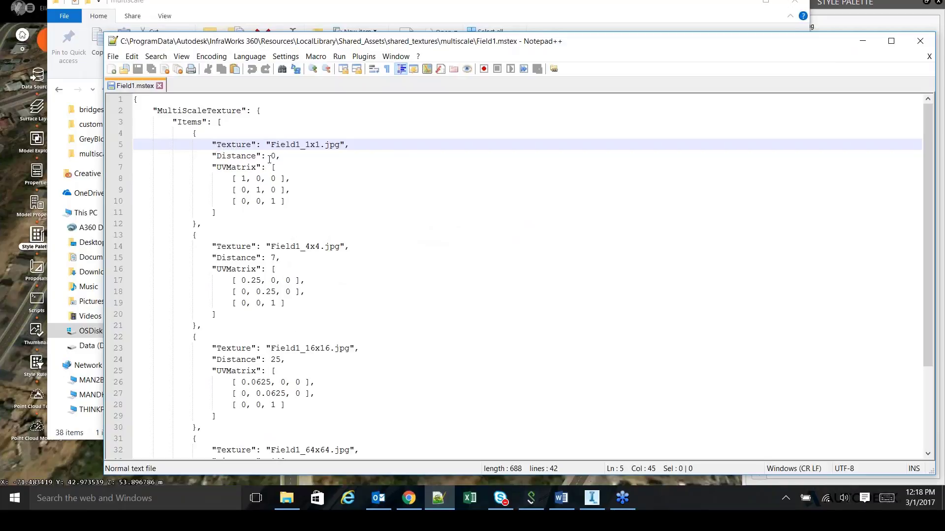
Highlight the Distance line and the UVMatrix label in the Field1_1x1.jpg entry.
left_click(296, 155)
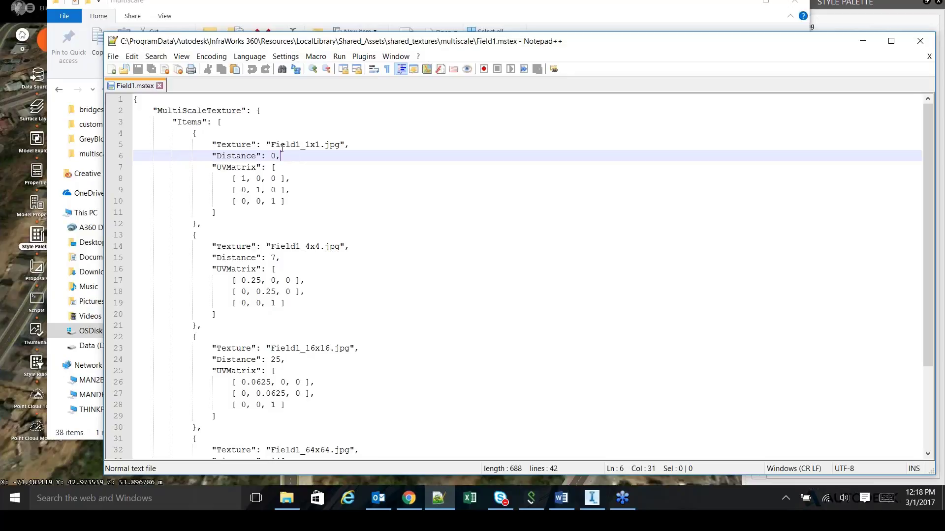
left_click_drag(214, 156, 297, 158)
left_click(214, 167)
left_click_drag(214, 167, 275, 167)
left_click(228, 167)
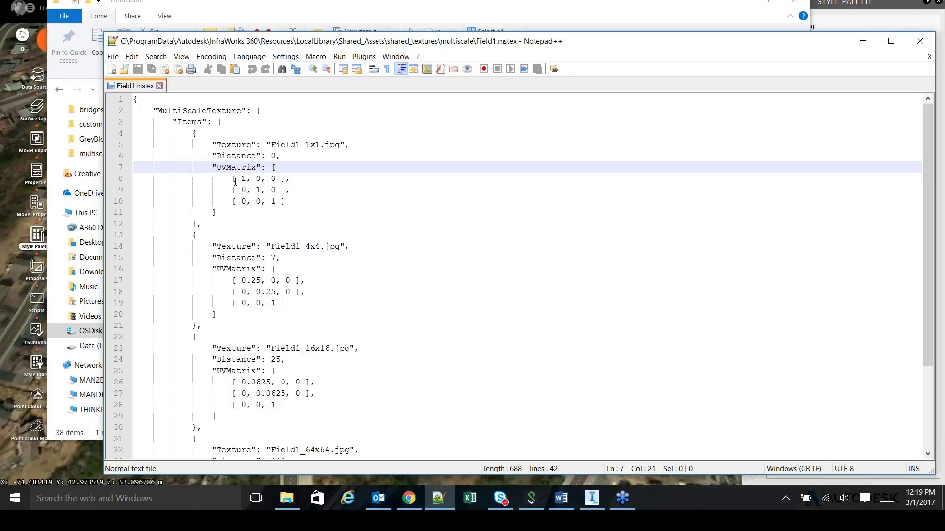
Point out the matrix values under UVMatrix in the Field1_1x1.jpg entry, highlighting the first value and the row [ 0, 0, 1 ].
left_click_drag(212, 168, 280, 167)
left_click(280, 167)
double_click(244, 179)
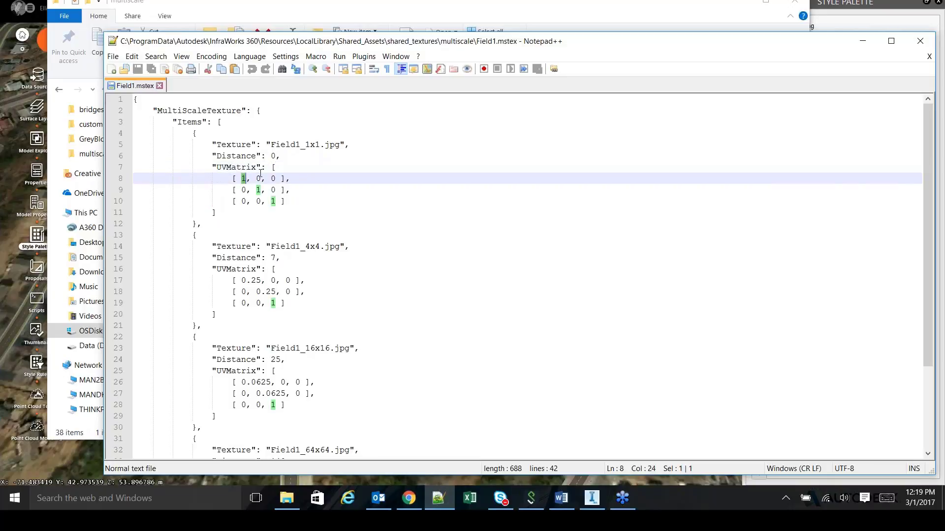
left_click(248, 167)
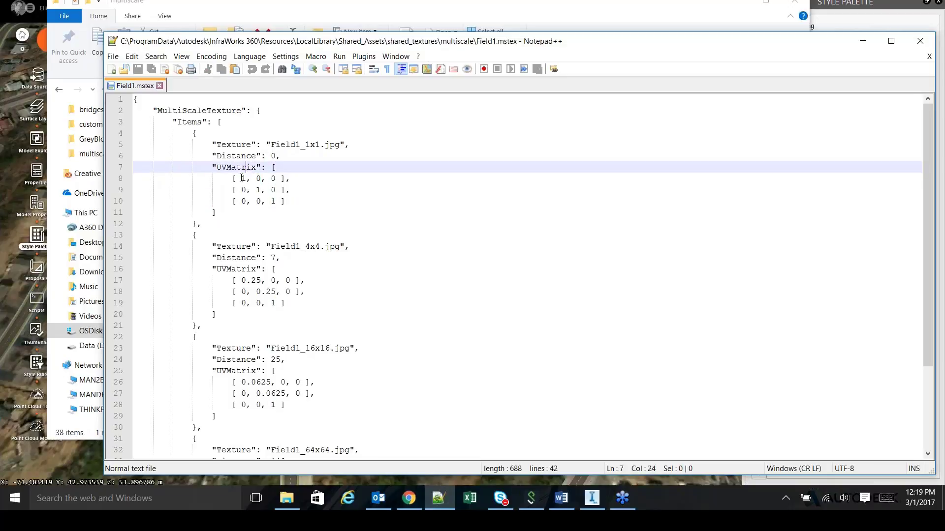
left_click_drag(230, 178, 232, 201)
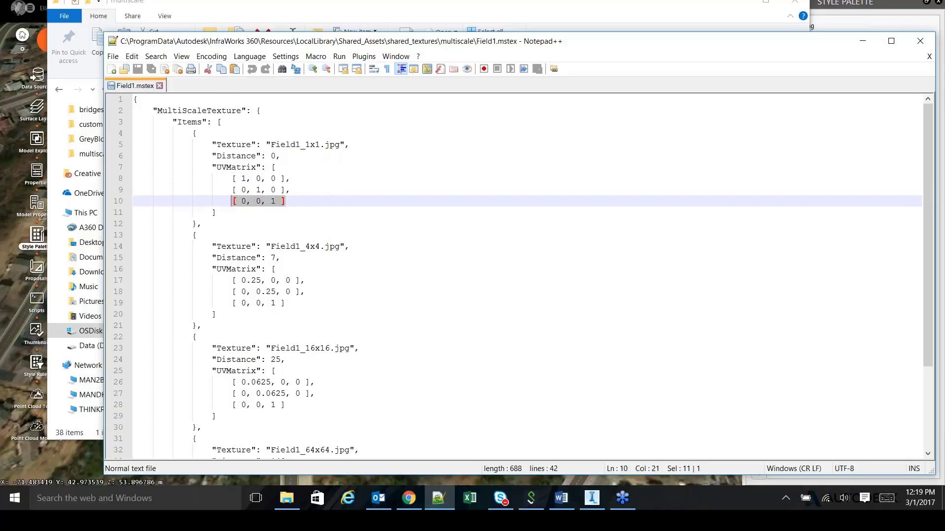
Compare the Distance and UVMatrix definitions of the Field1_1x1.jpg and Field1_4x4.jpg entries by highlighting them.
left_click(312, 189)
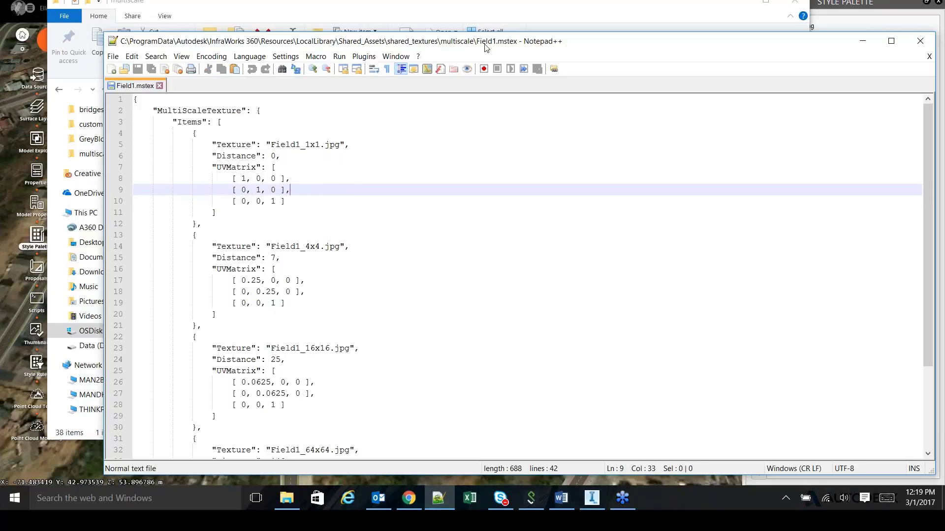
left_click_drag(484, 45, 455, 17)
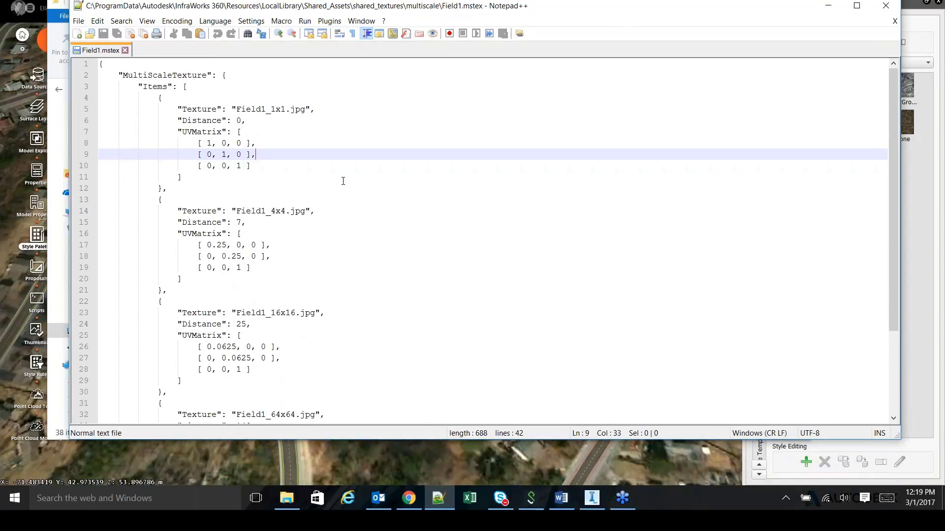
left_click_drag(180, 120, 268, 118)
left_click_drag(178, 222, 264, 220)
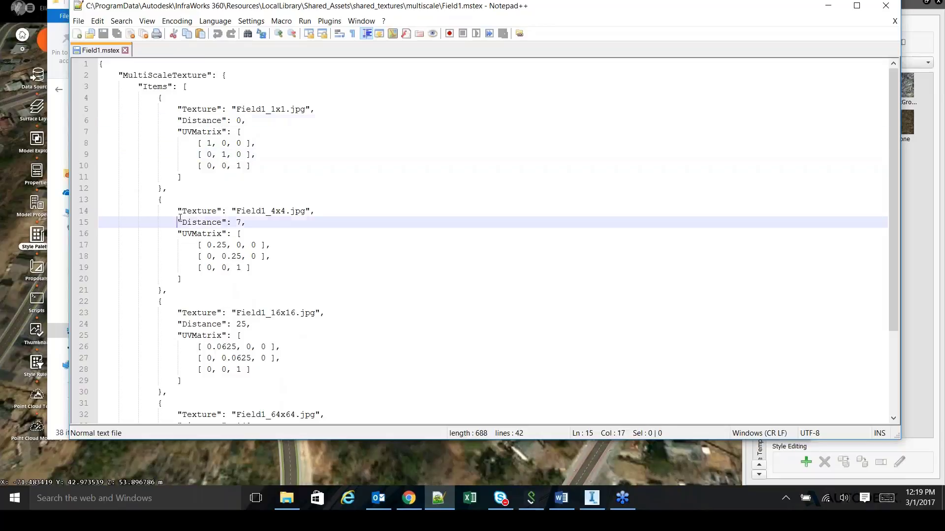
left_click_drag(178, 132, 257, 165)
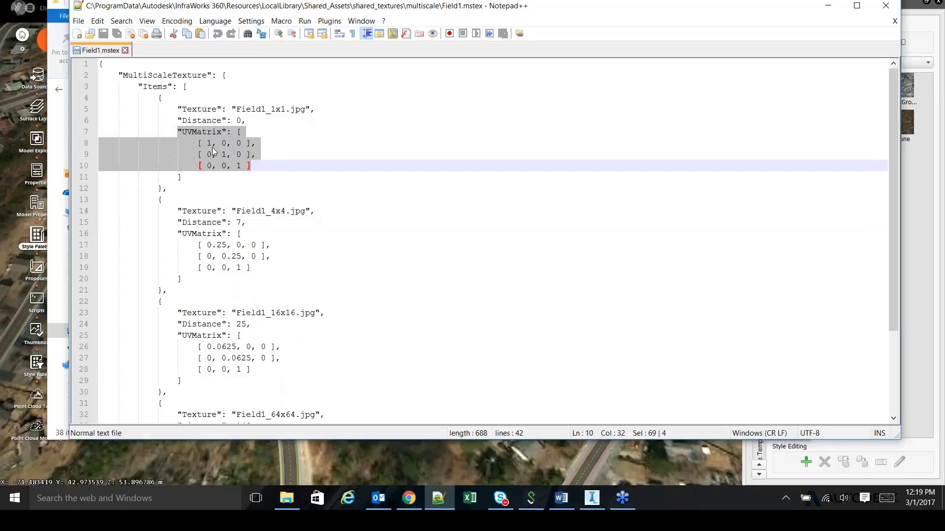
left_click_drag(182, 234, 276, 270)
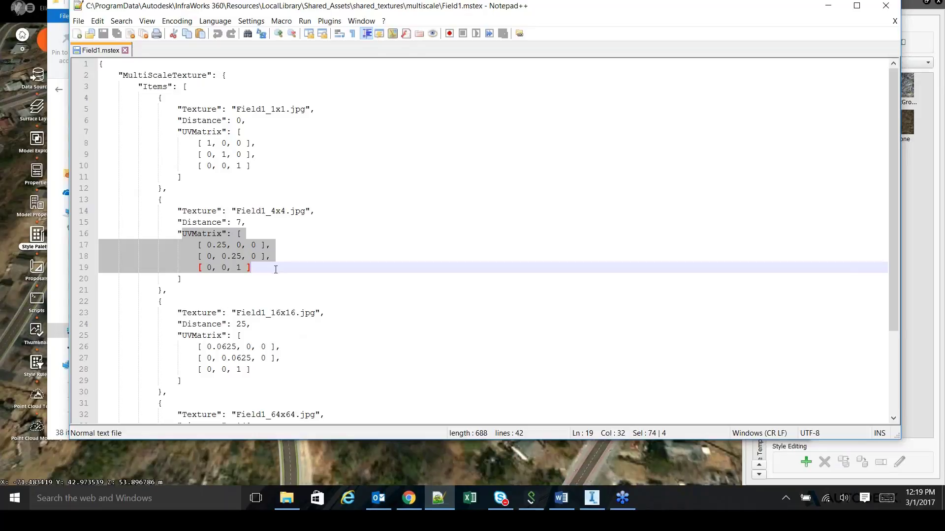
Highlight the Field1_16x16.jpg entry's Distance line and compare the first UVMatrix rows of the 4x4 and 16x16 entries.
scroll(266, 321, "down", 1)
left_click_drag(178, 290, 256, 291)
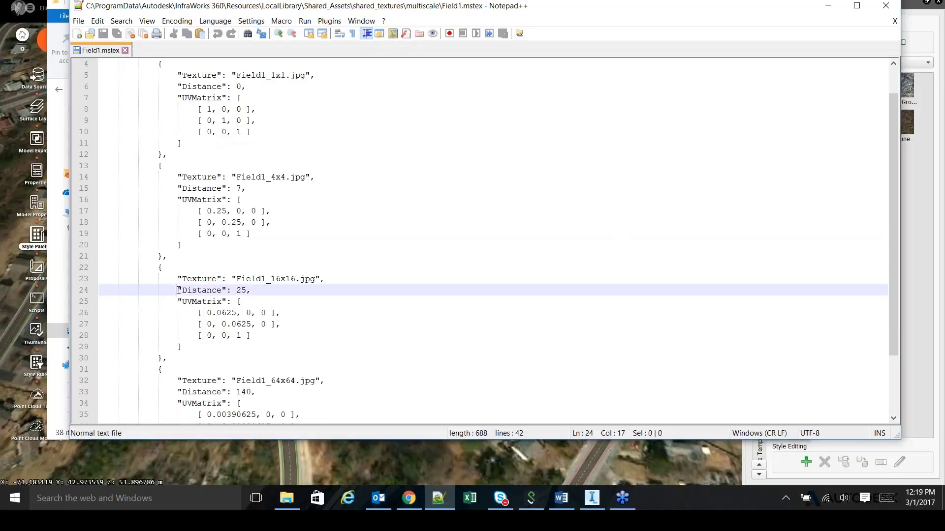
scroll(259, 291, "down", 1)
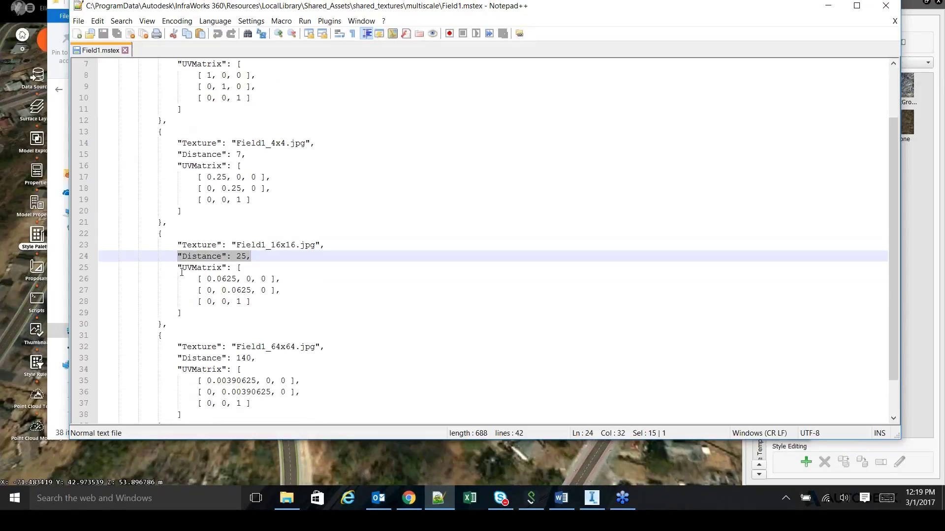
left_click_drag(198, 177, 270, 177)
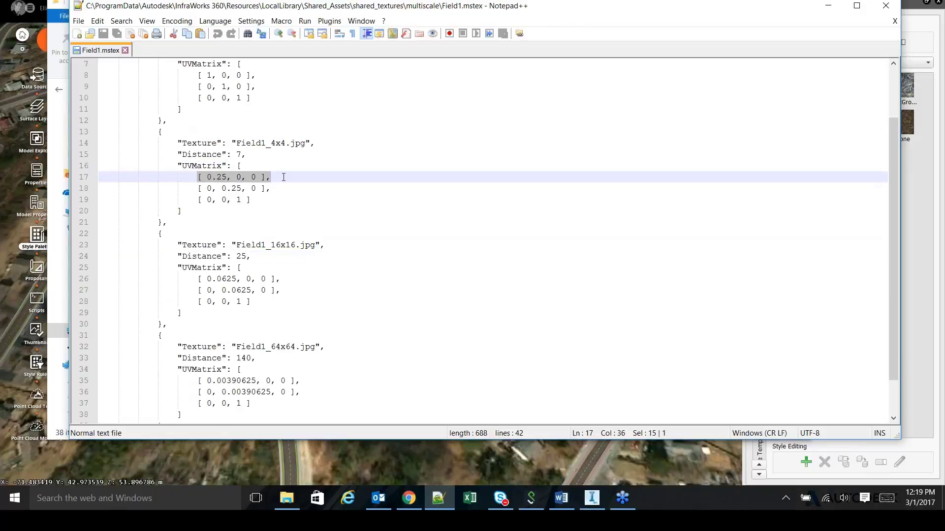
left_click_drag(197, 279, 275, 280)
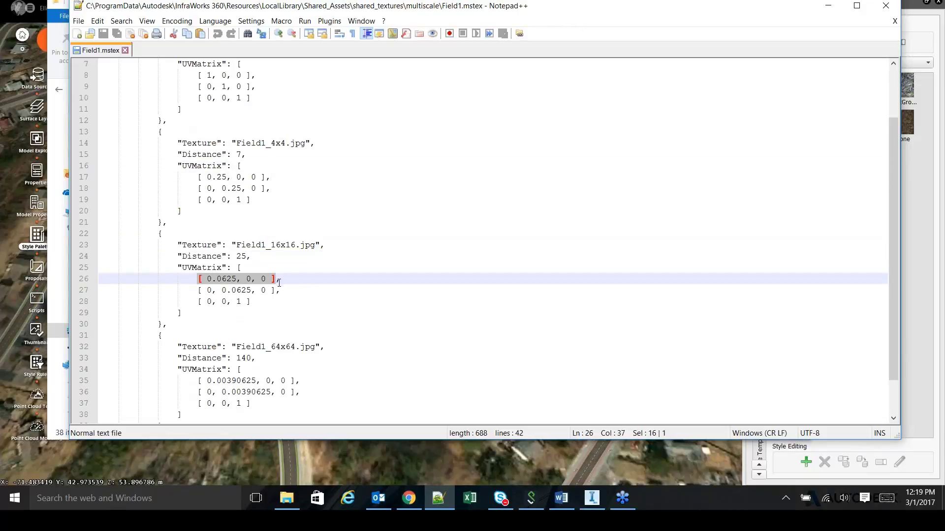
Review the Field1_64x64.jpg entry at the end of the file and highlight its texture file name.
scroll(279, 283, "down", 2)
left_click(300, 357)
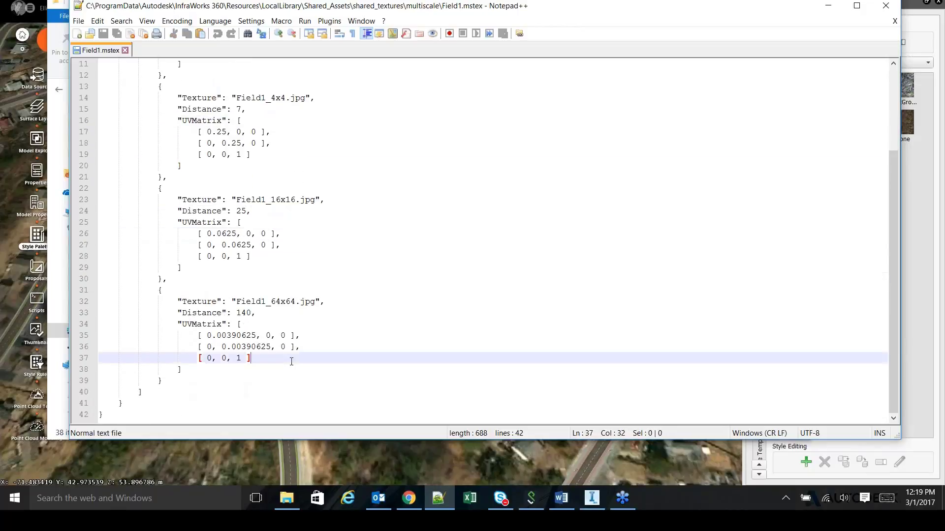
left_click_drag(744, 17, 734, 24)
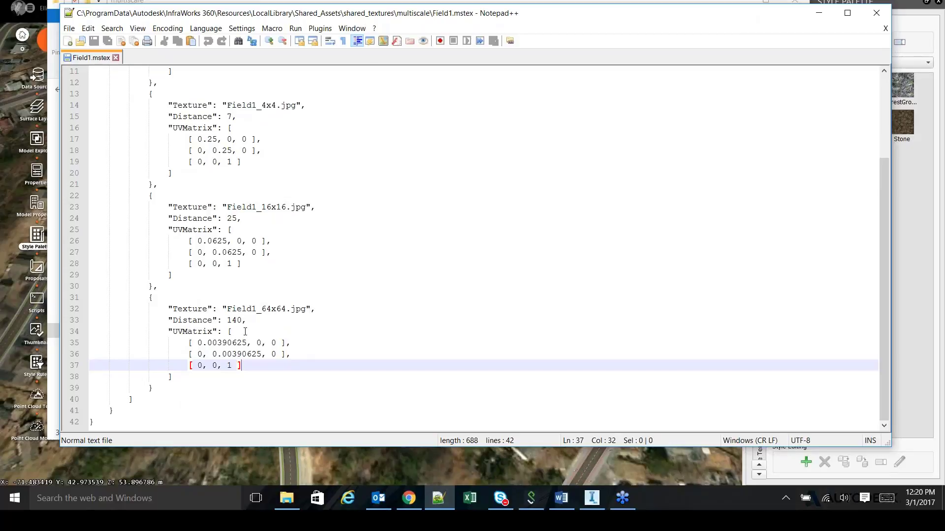
left_click_drag(227, 309, 306, 310)
left_click(333, 328)
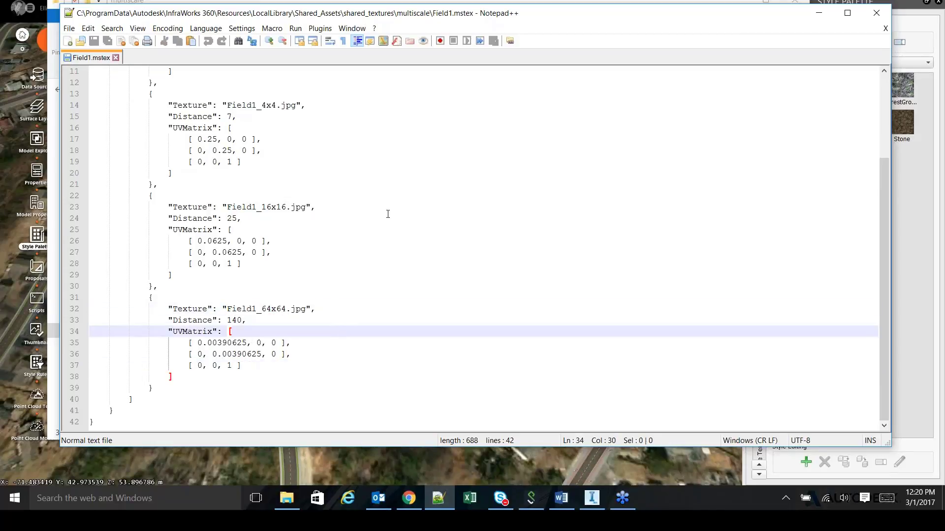
Close Field1.mstex and minimize the multiscale folder window to return to the InfraWorks model.
left_click(877, 14)
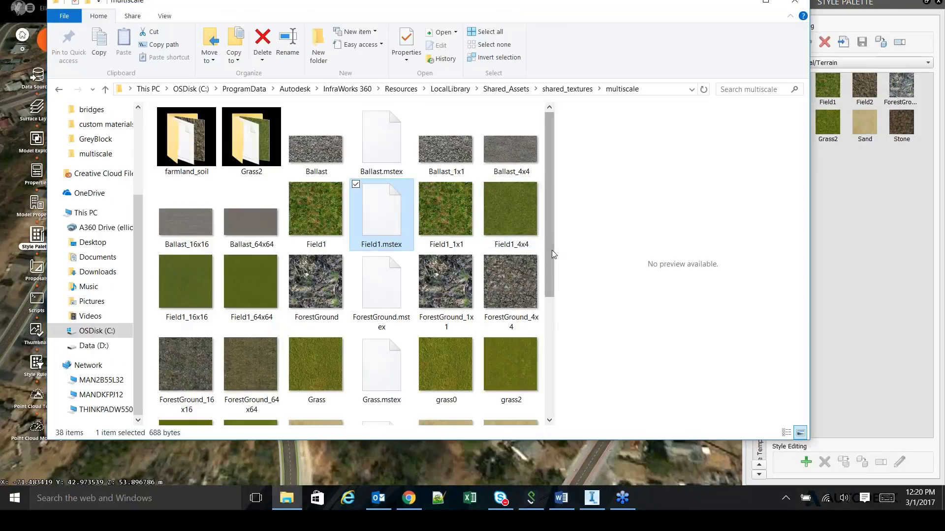
mouse_move(551, 256)
left_mouse_down()
mouse_move(548, 370)
mouse_move(547, 246)
left_mouse_up()
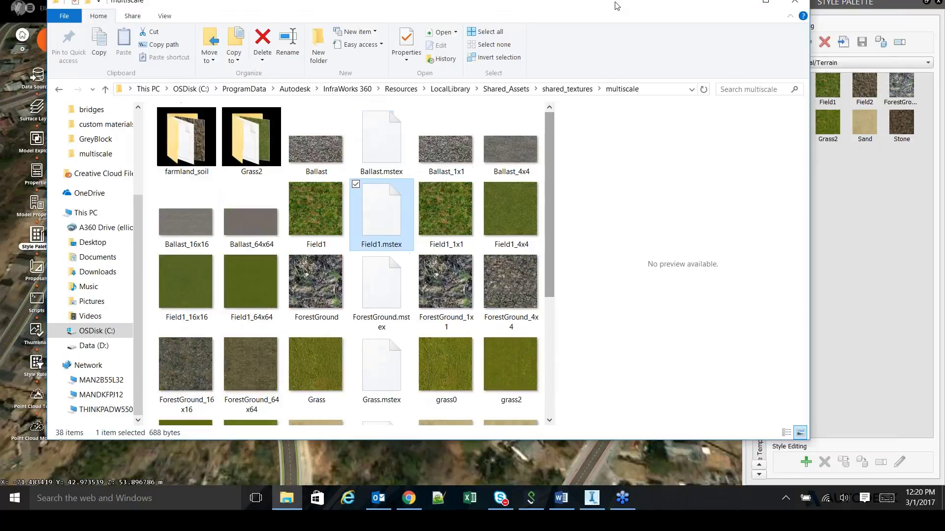
left_click(743, 4)
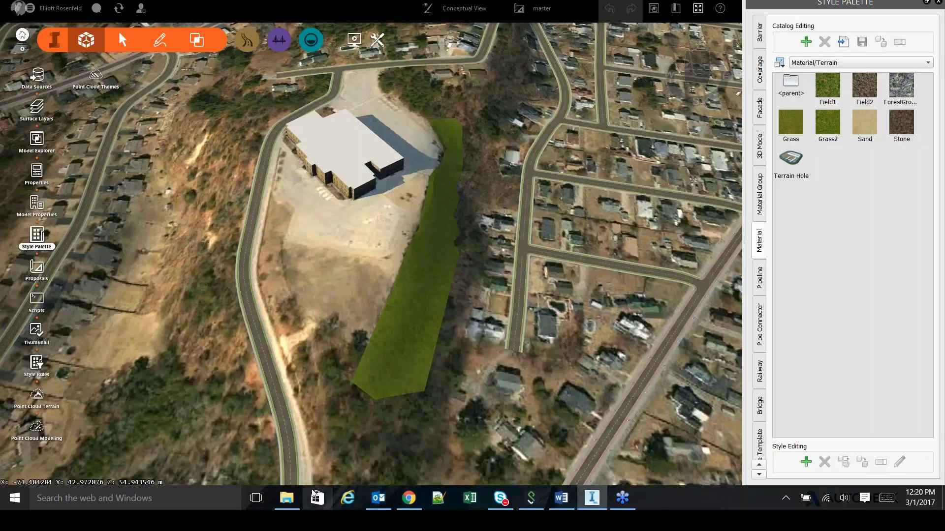
Open the LightAsphalt folder inside custom materials and inspect the LightAsphalt0, LightAsphalt2 and LightAsphalt3 images.
mouse_move(287, 500)
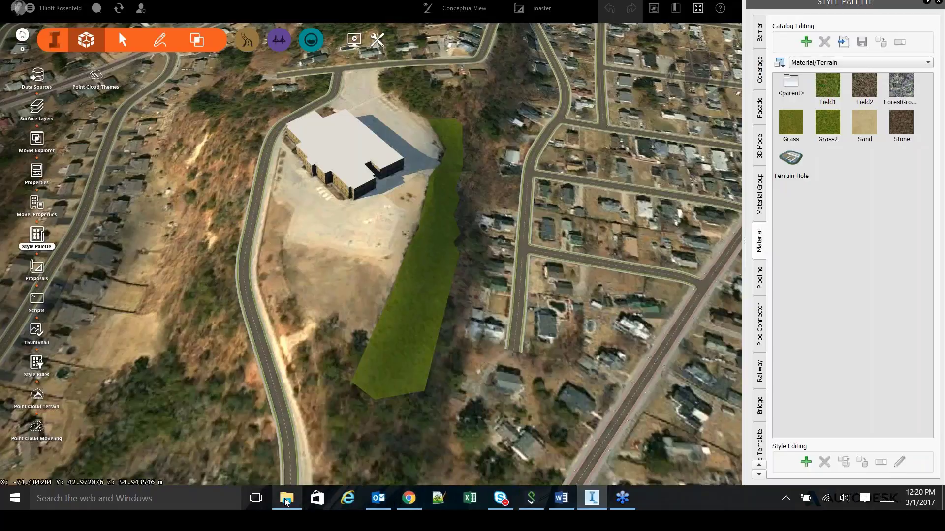
left_click(287, 500)
left_click(106, 124)
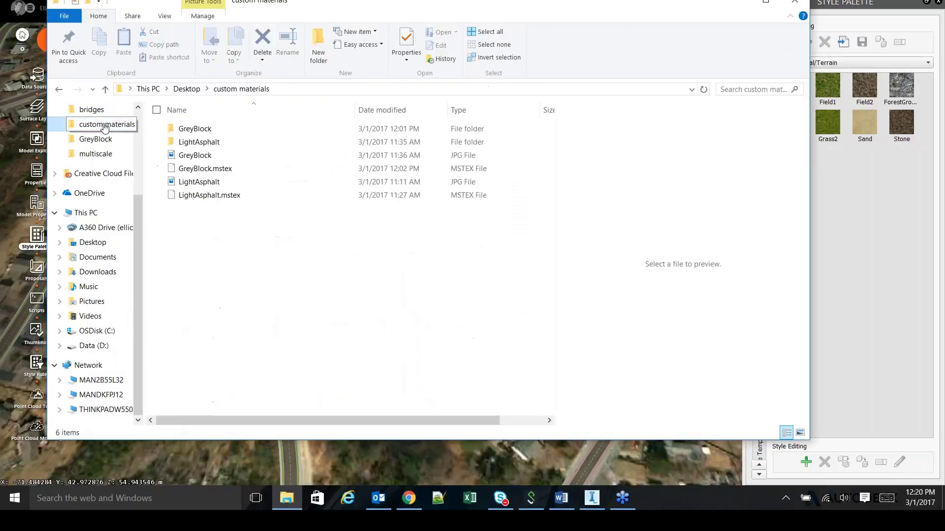
double_click(224, 144)
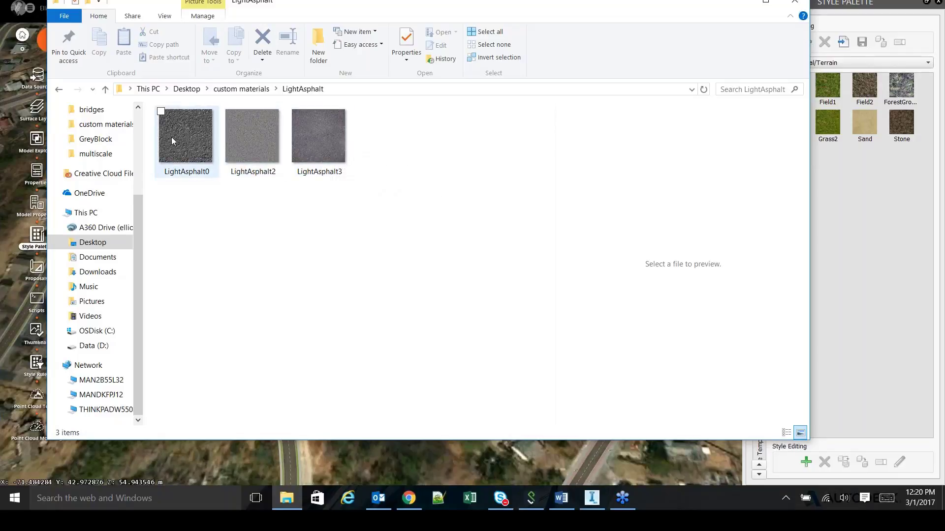
mouse_move(175, 139)
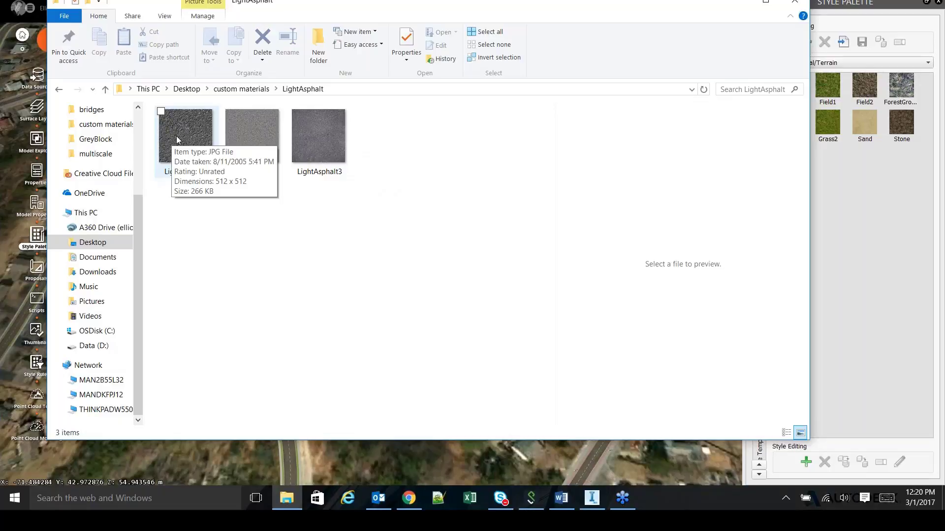
mouse_move(245, 132)
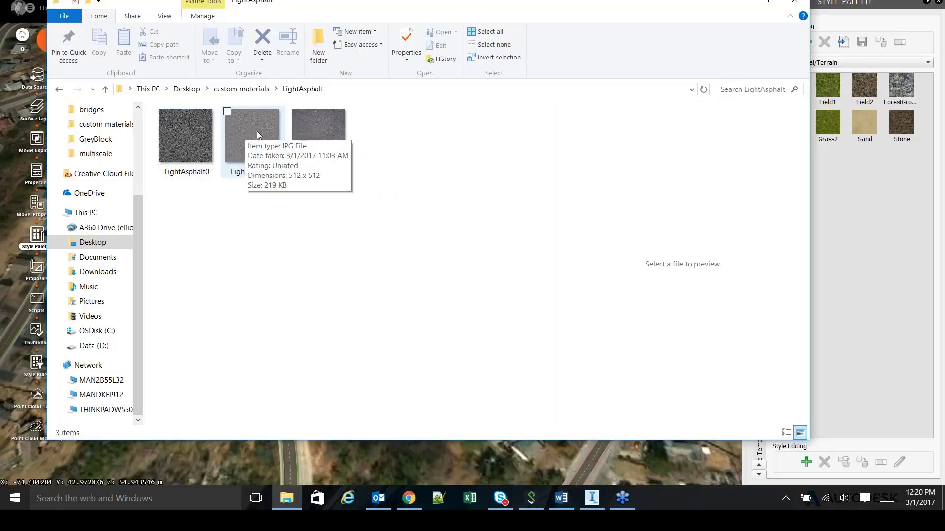
mouse_move(320, 131)
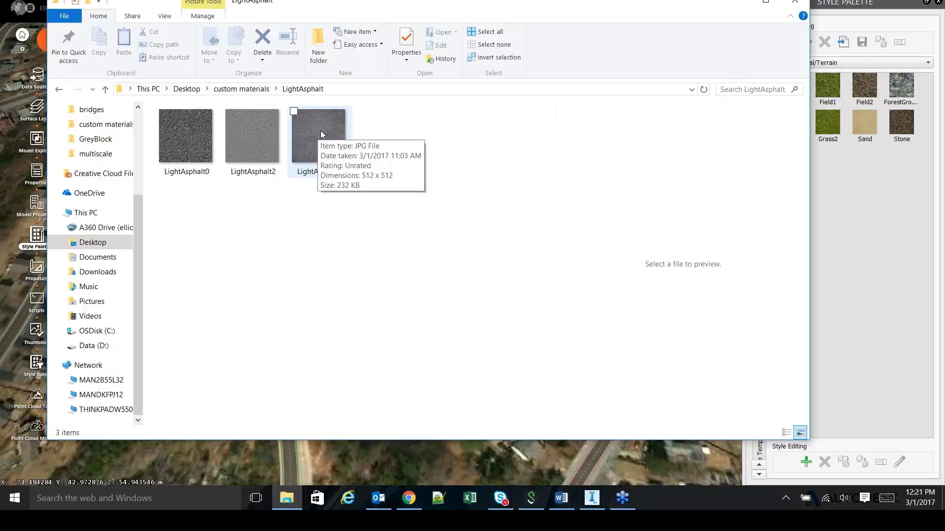
Go back to the multiscale folder and preview the Ballast, 1x1, 16x16 and 64x64 images to compare their detail.
left_click(59, 90)
left_click(59, 90)
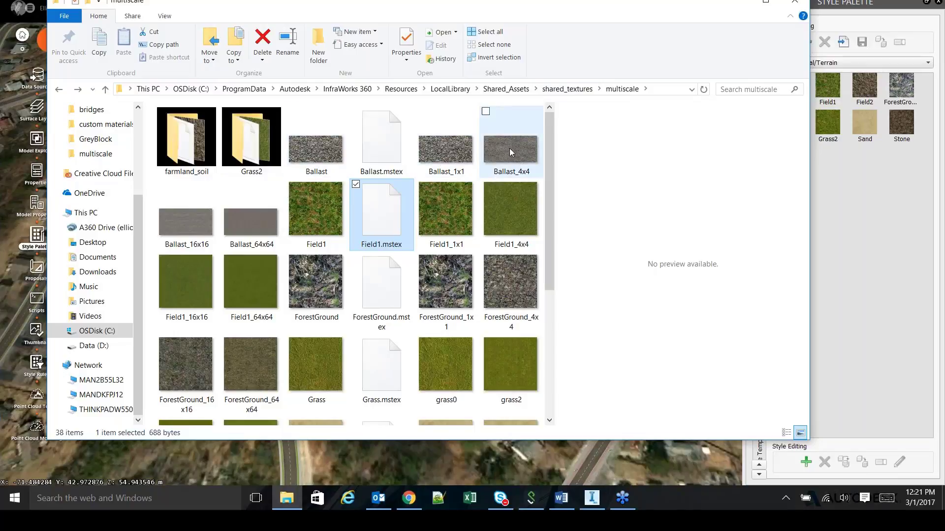
left_click(185, 220)
left_click(272, 232)
left_click(315, 150)
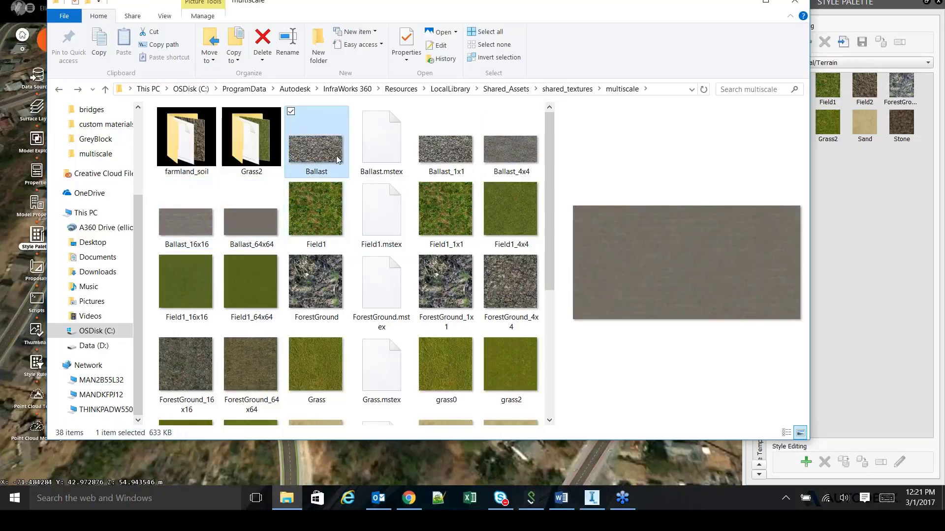
left_click(443, 155)
left_click(183, 222)
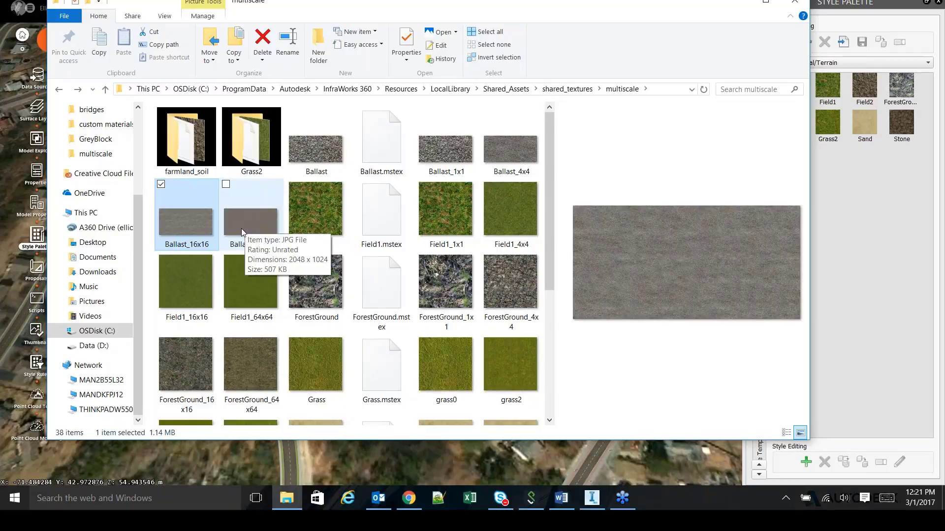
left_click(243, 226)
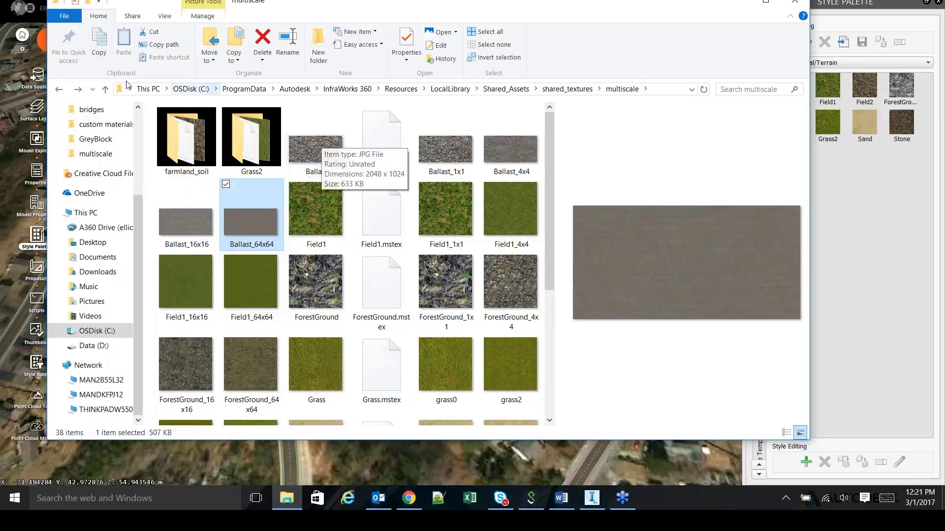
Return to the custom materials folder and review the images in its LightAsphalt subfolder again.
left_click(59, 89)
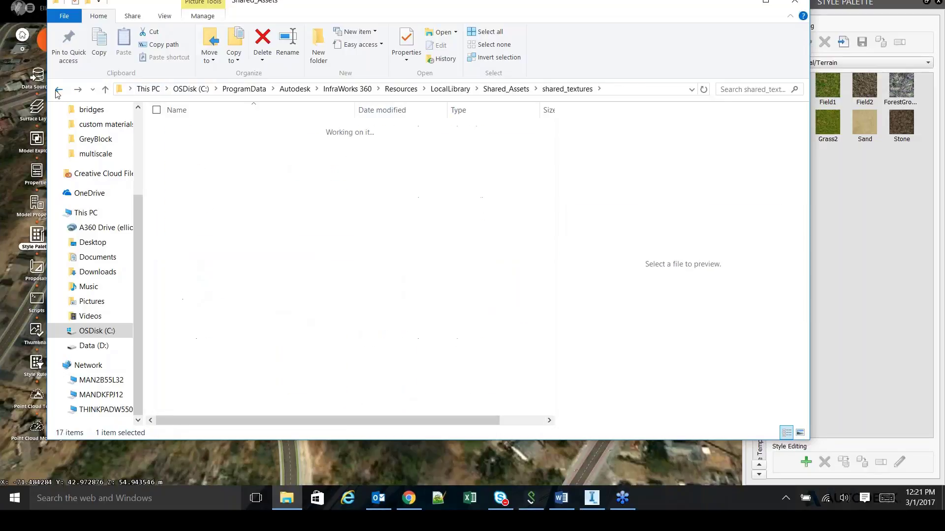
left_click(59, 89)
left_click(58, 89)
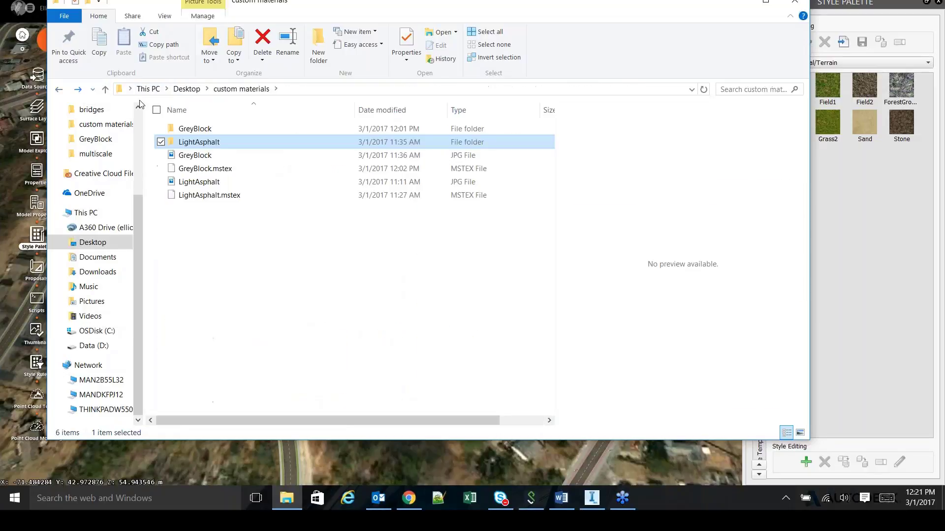
double_click(175, 142)
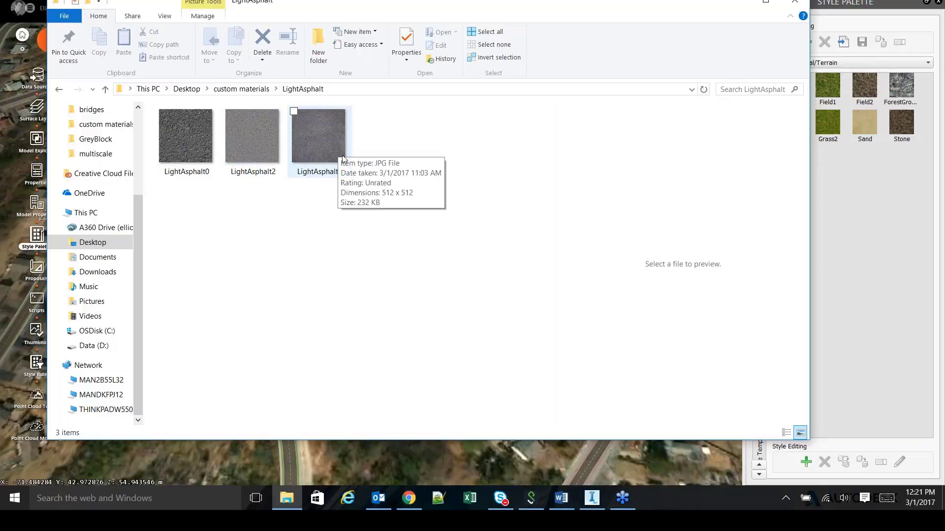
left_click(60, 91)
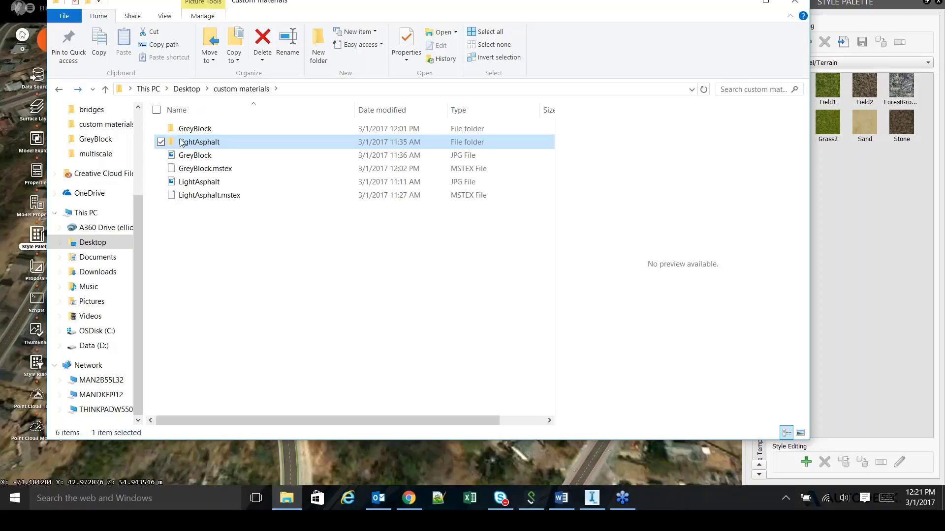
double_click(224, 145)
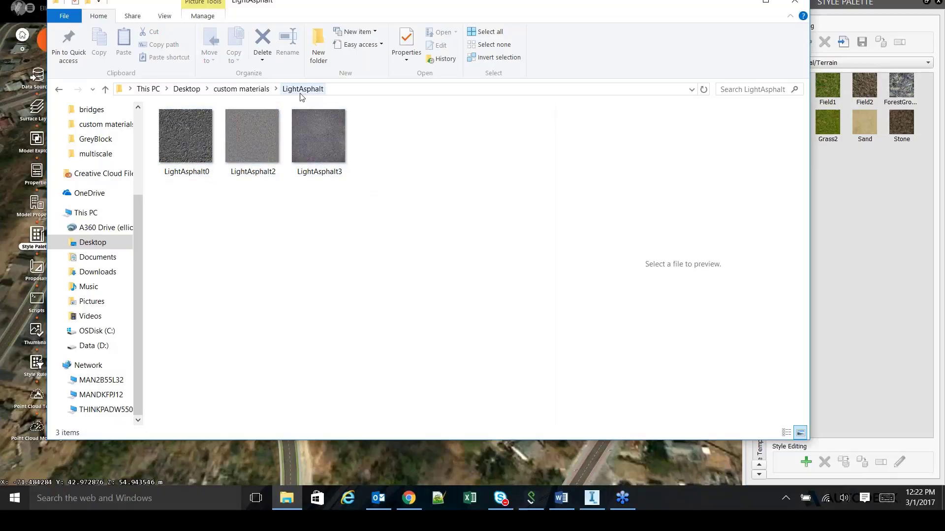
left_click(59, 89)
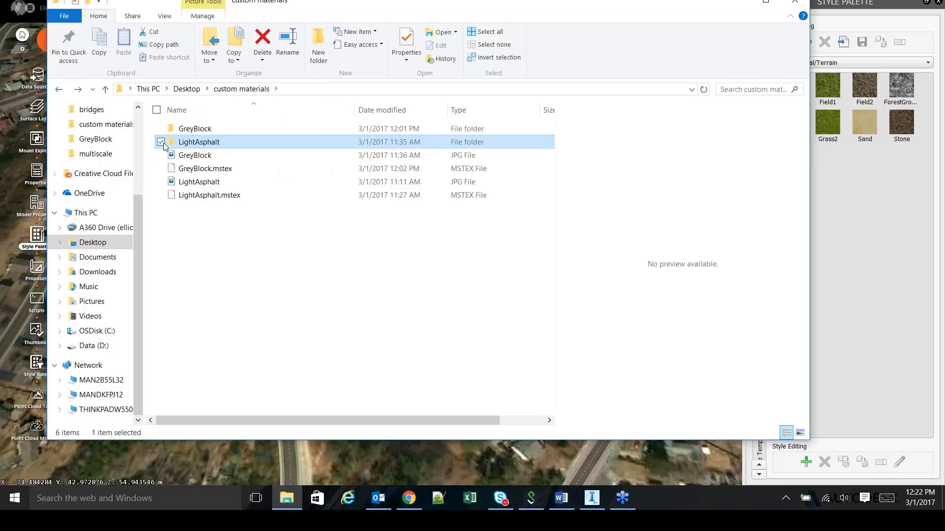
Preview the LightAsphalt JPG beside the Style Palette's material thumbnails, and select LightAsphalt.mstex in the custom materials folder.
left_click(190, 183)
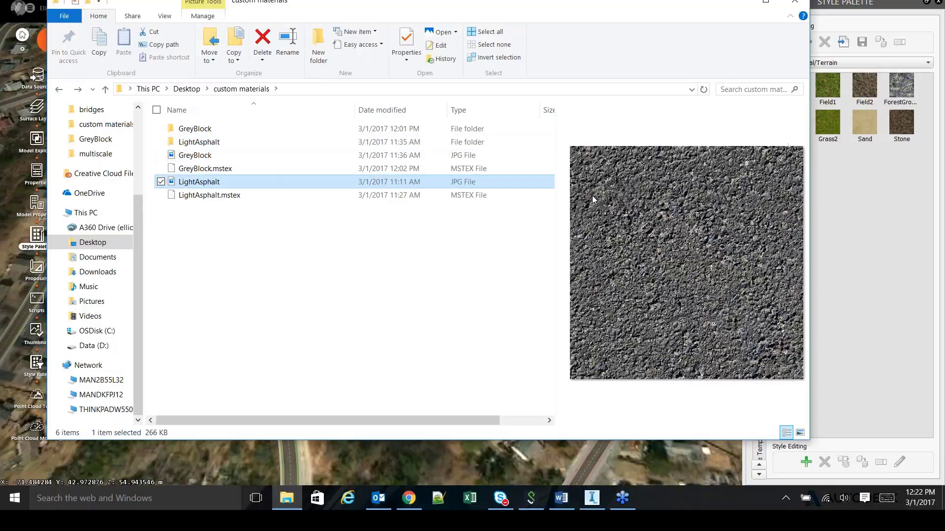
left_click_drag(655, 8, 585, 14)
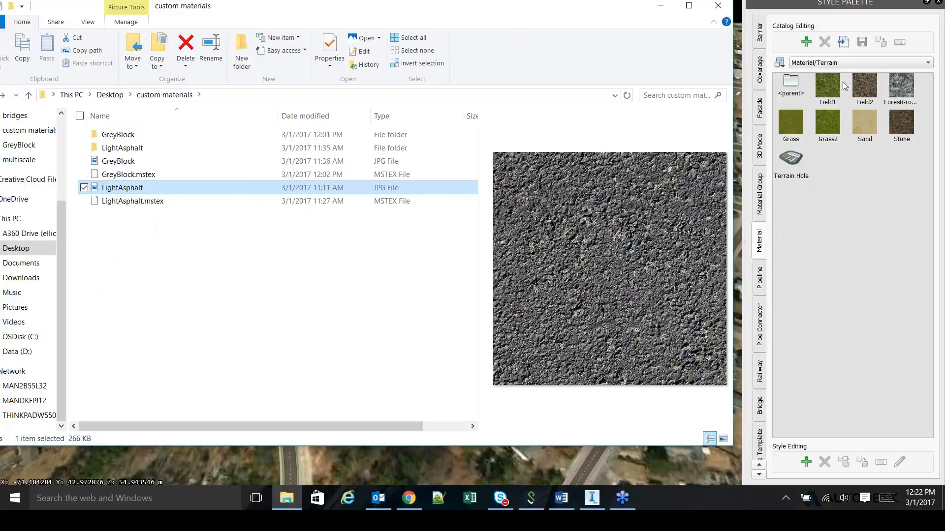
left_click_drag(304, 8, 351, 20)
left_click(201, 217)
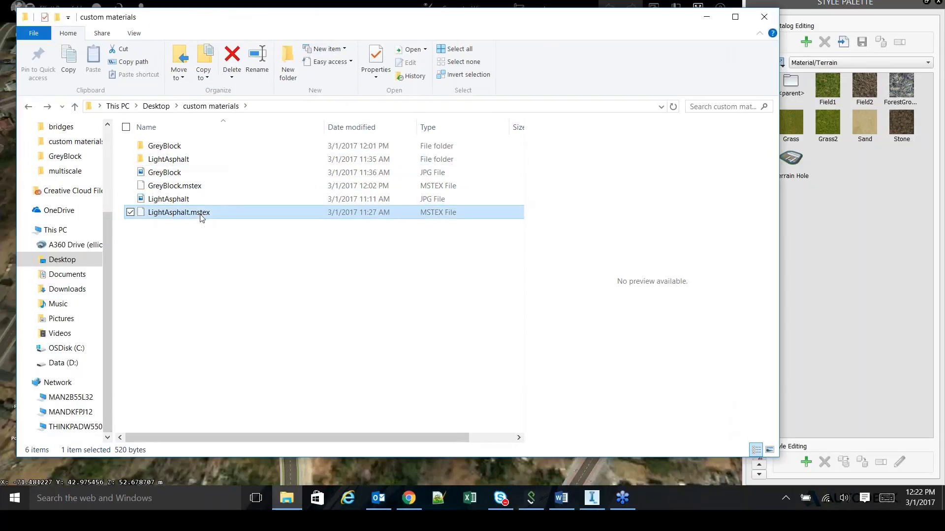
Reopen the multiscale folder and select the Ballast_64x64 image.
left_click_drag(326, 24, 354, 30)
left_click(92, 172)
left_click(247, 236)
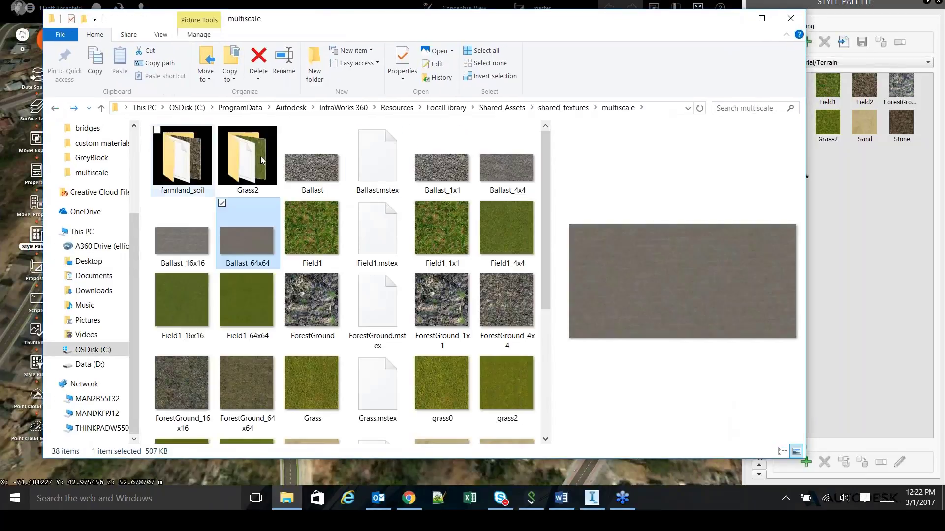
Copy Field1.mstex from the multiscale folder into the custom materials folder.
right_click(376, 231)
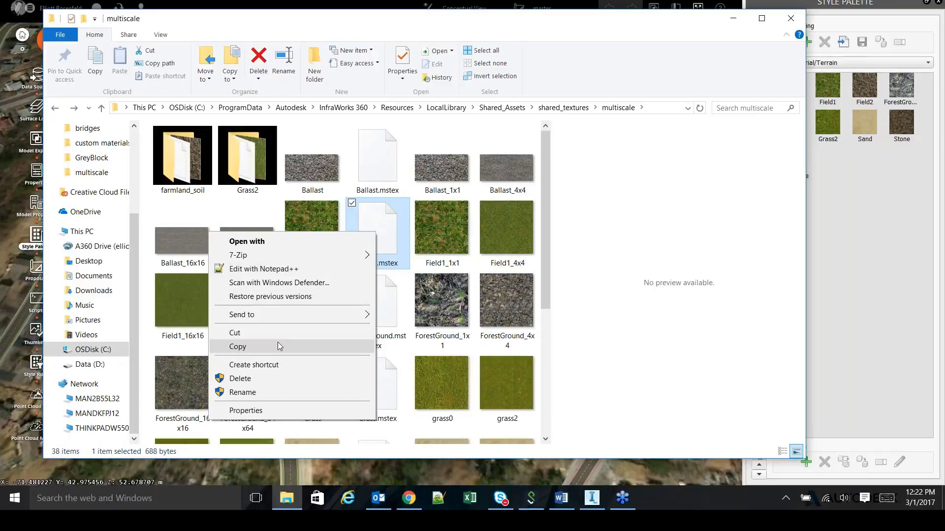
left_click(276, 349)
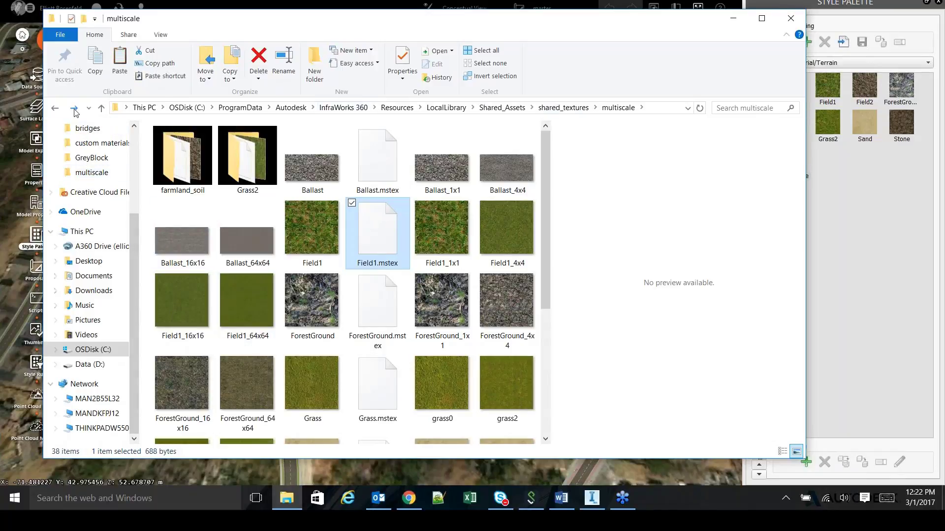
left_click(75, 109)
left_click(240, 275)
right_click(240, 275)
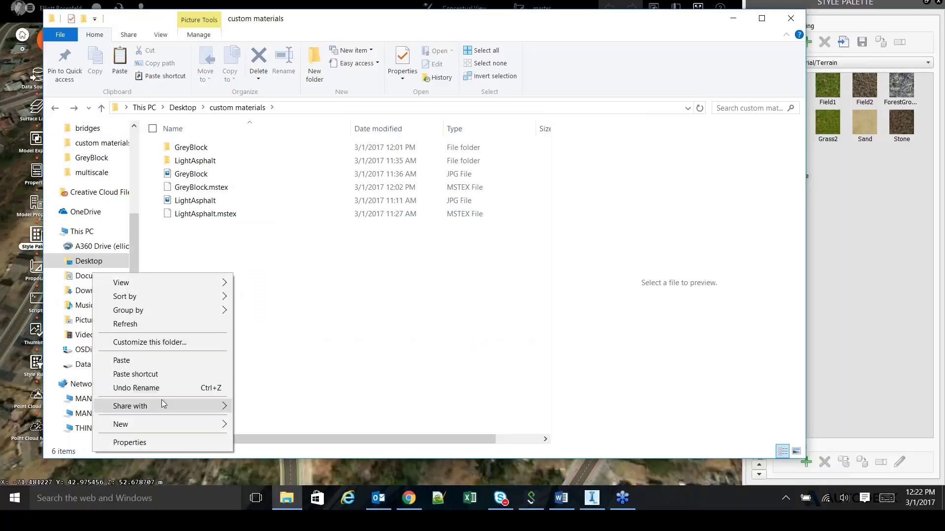
left_click(158, 361)
Try to open the copied Field1.mstex in Notepad++, and delete the copy from the custom materials folder.
right_click(192, 226)
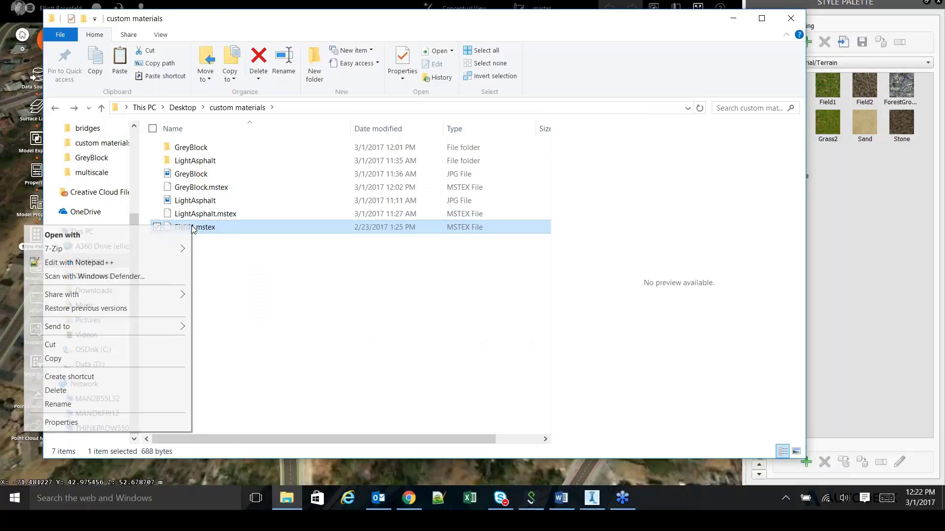
left_click(98, 262)
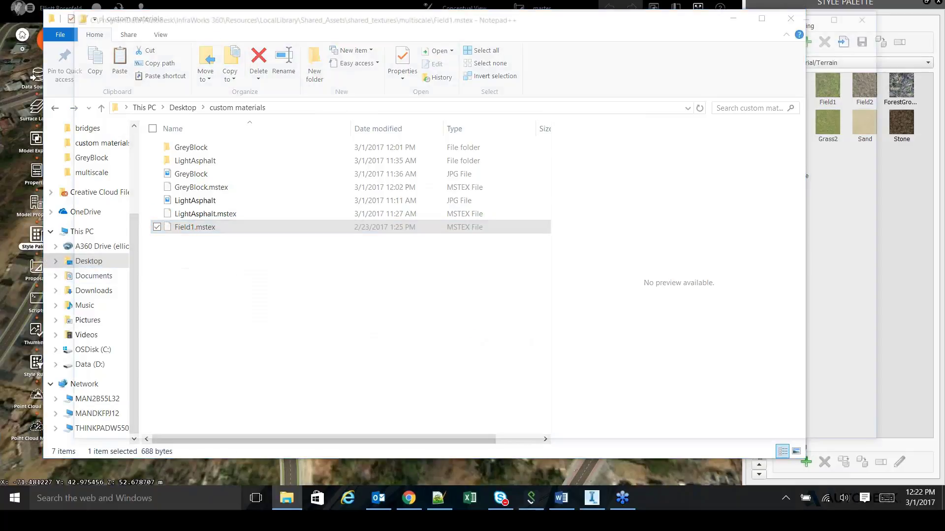
left_click_drag(423, 14, 402, 29)
left_click(157, 85)
left_click(97, 86)
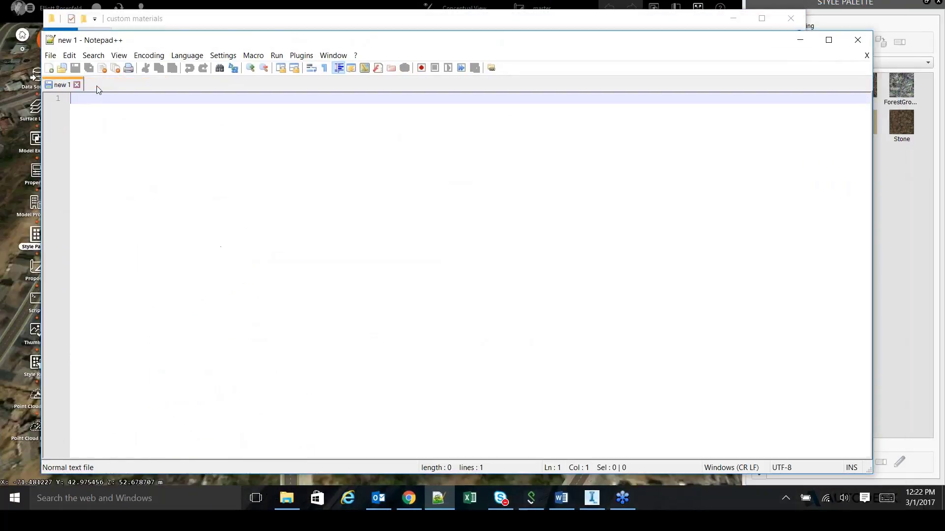
left_click(858, 39)
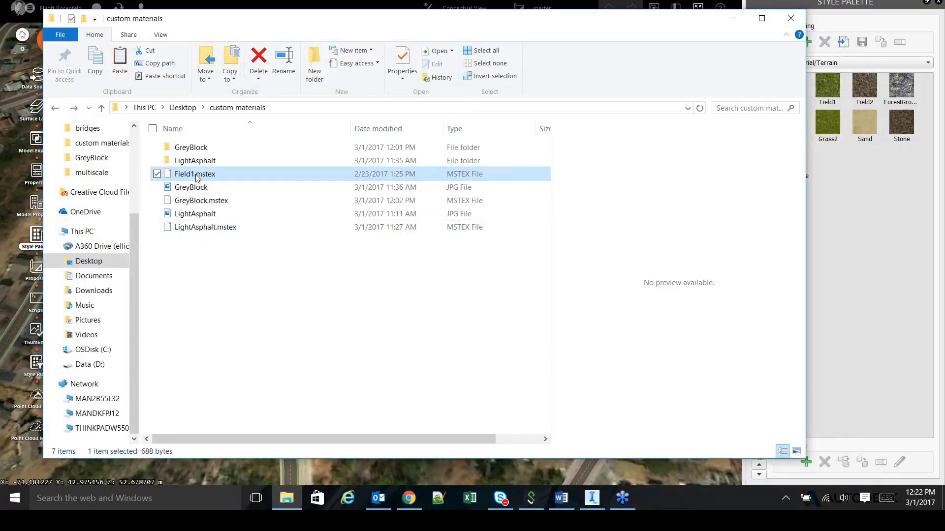
key("Delete")
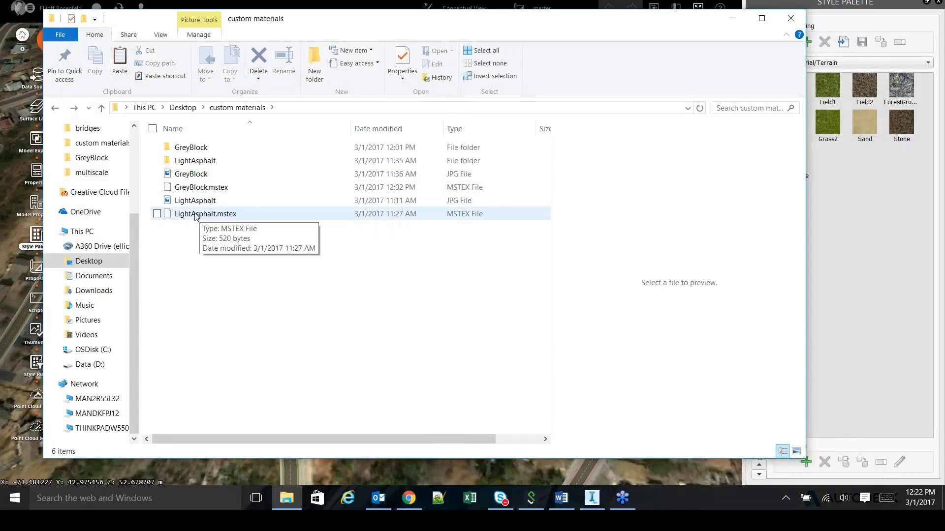
Open LightAsphalt.mstex in Notepad++ and place its window beside the custom materials file list.
right_click(196, 217)
left_click(81, 250)
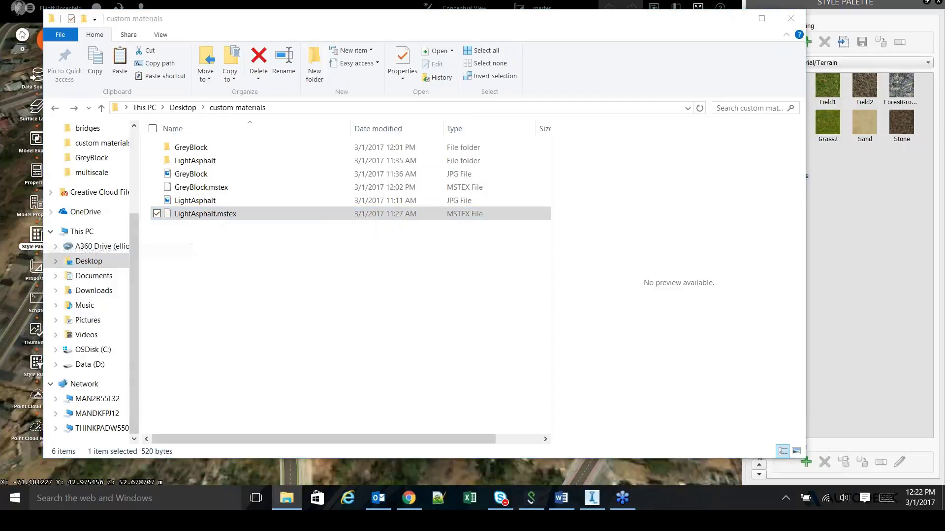
left_click(301, 55)
left_click(330, 43)
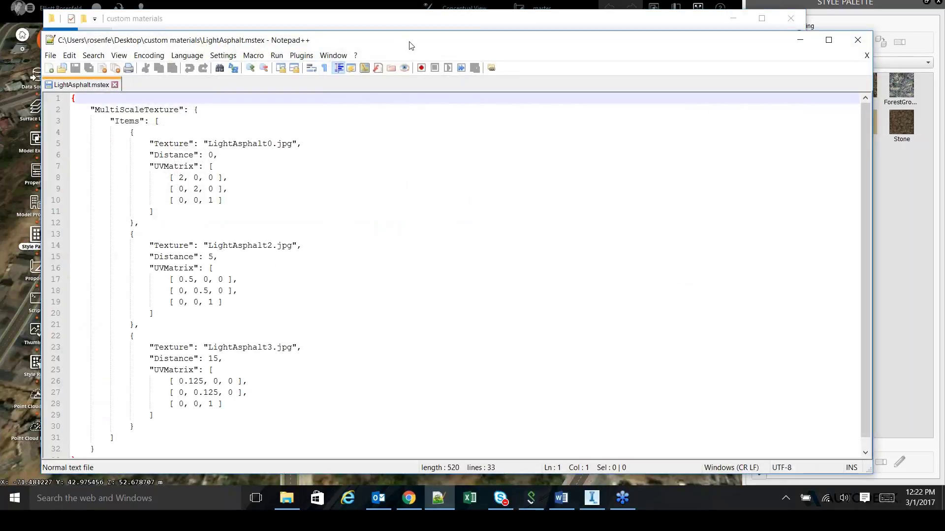
left_click_drag(401, 49, 656, 126)
Highlight the LightAsphalt0 texture name in the .mstex text and compare it with the images in the LightAsphalt subfolder.
left_click_drag(464, 222, 527, 225)
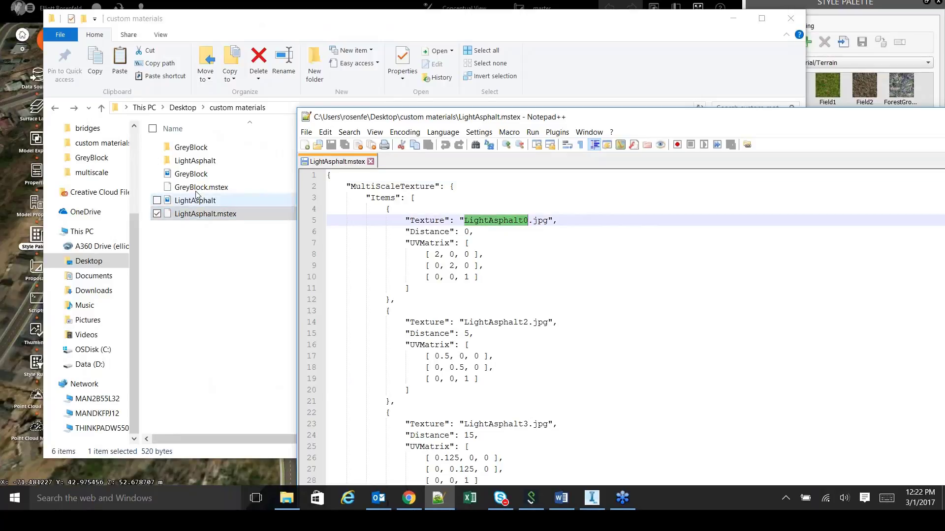
double_click(194, 161)
left_click(188, 163)
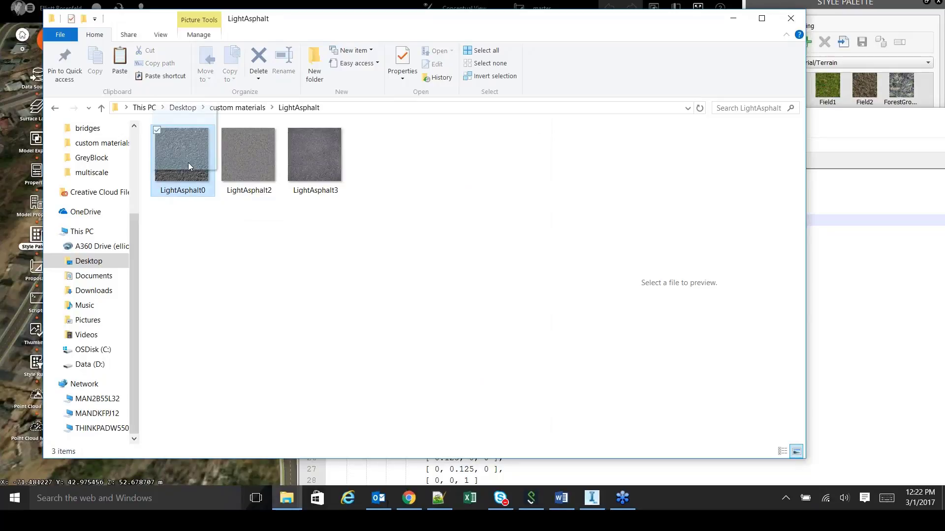
key("BackSpace")
key("alt+Tab")
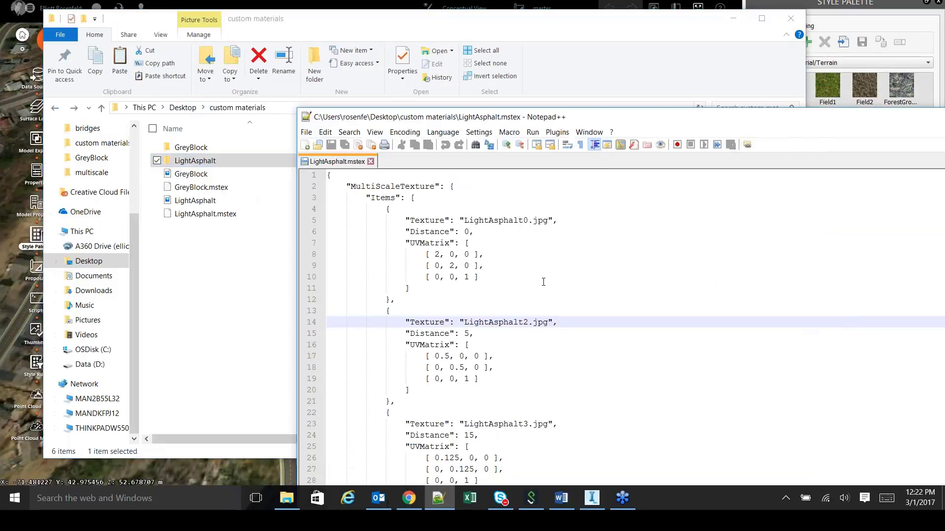
Examine the Distance and UVMatrix values of the LightAsphalt0.jpg entry in LightAsphalt.mstex.
scroll(449, 307, "down", 1)
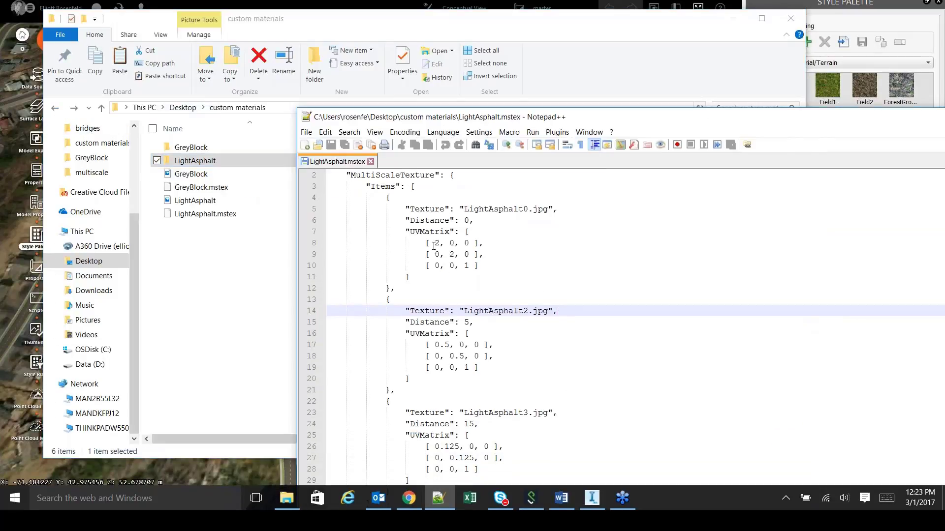
double_click(467, 220)
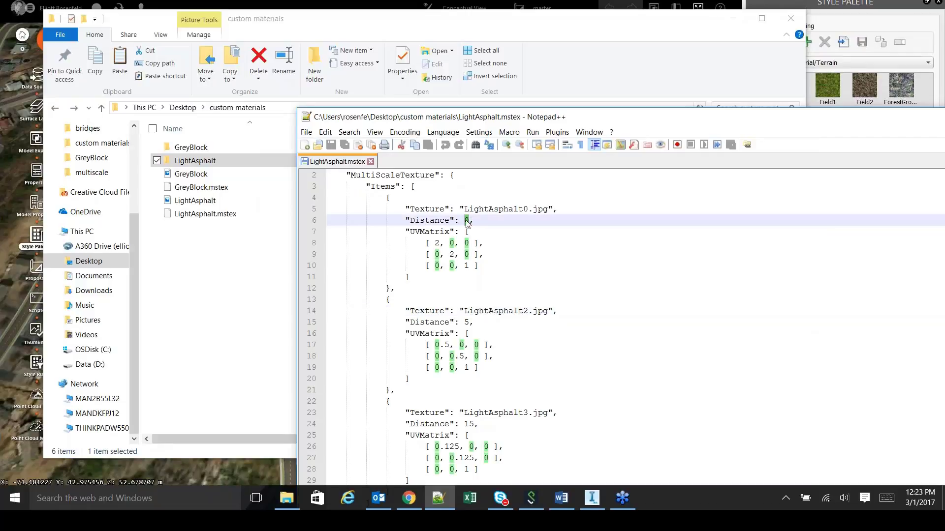
left_click(435, 243)
double_click(437, 242)
left_click(532, 250)
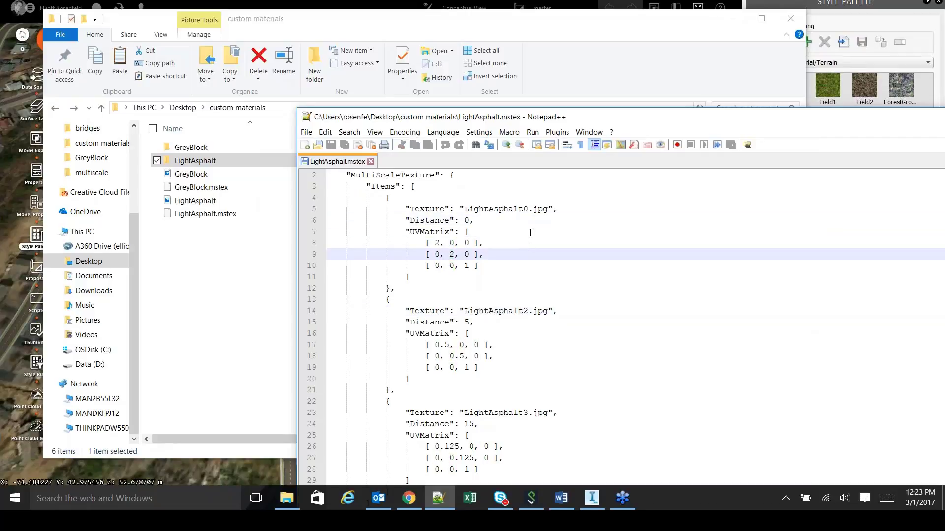
Bring the whole .mstex text into view and highlight its texture lines and the complete LightAsphalt3.jpg block.
left_click_drag(586, 122, 735, 52)
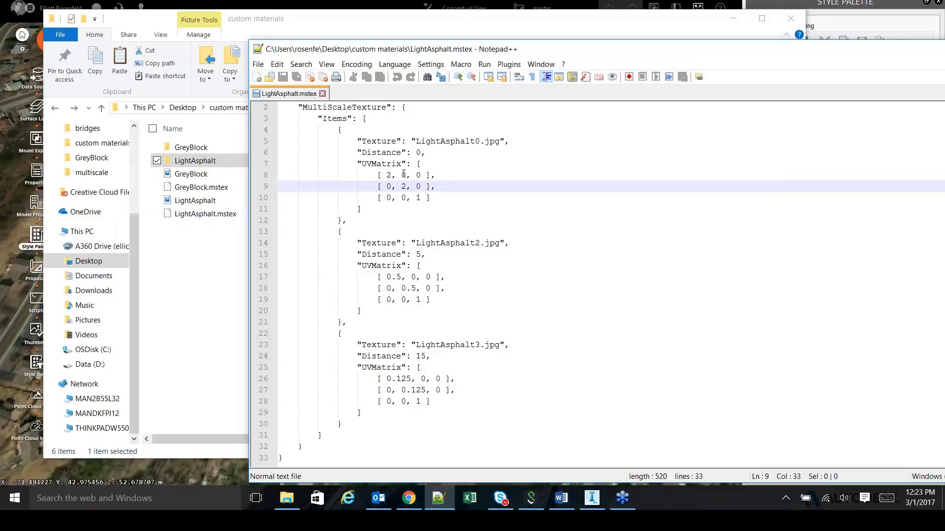
left_click_drag(359, 142, 514, 140)
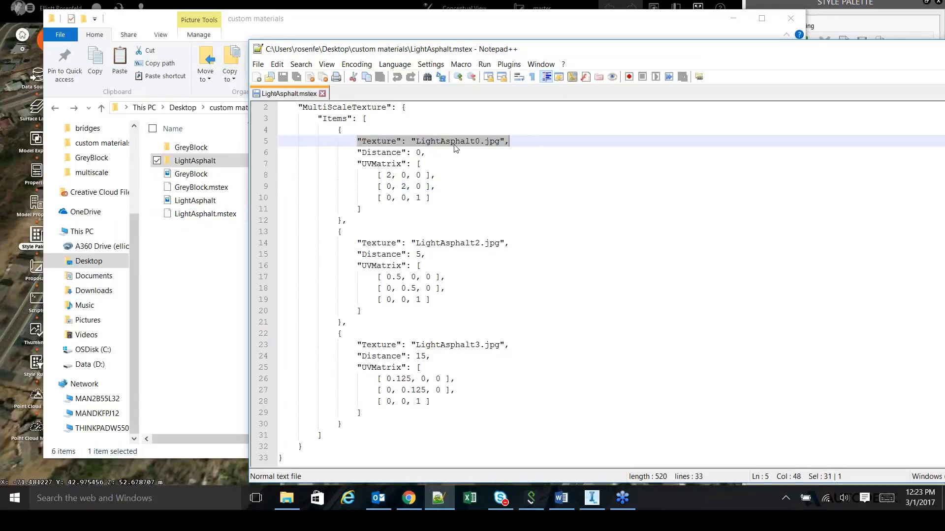
left_click(354, 243)
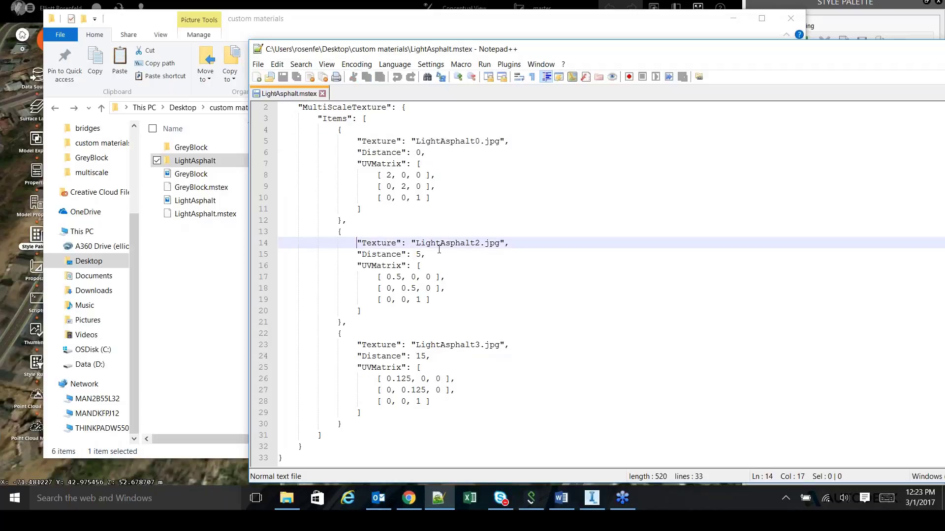
left_click(361, 346)
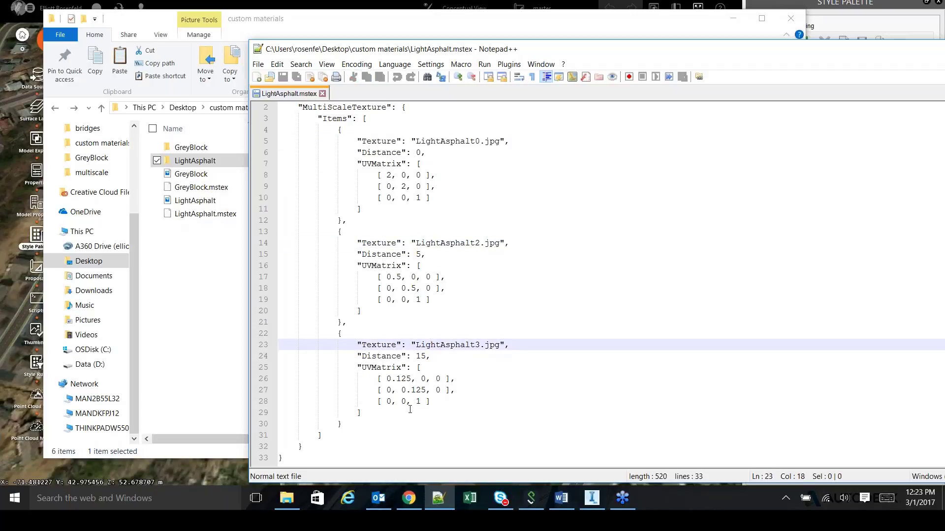
left_click_drag(338, 335, 393, 423)
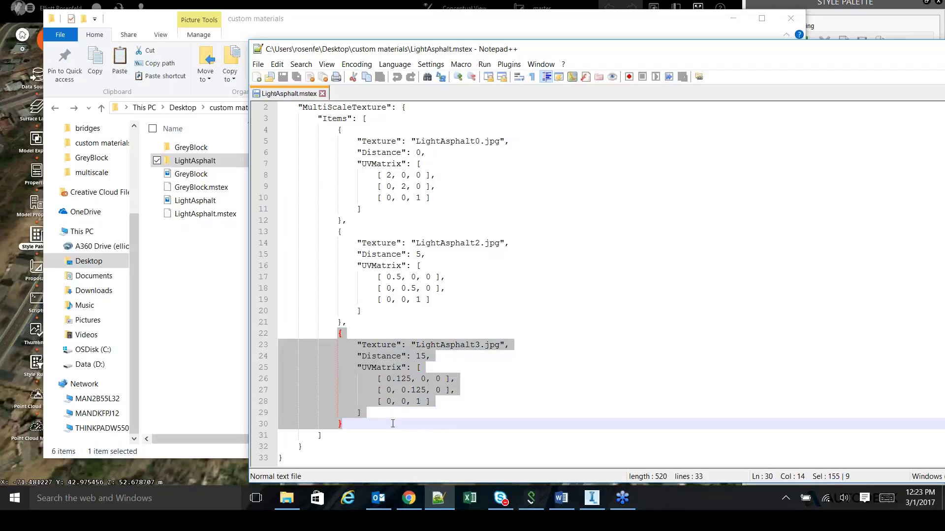
left_click(529, 374)
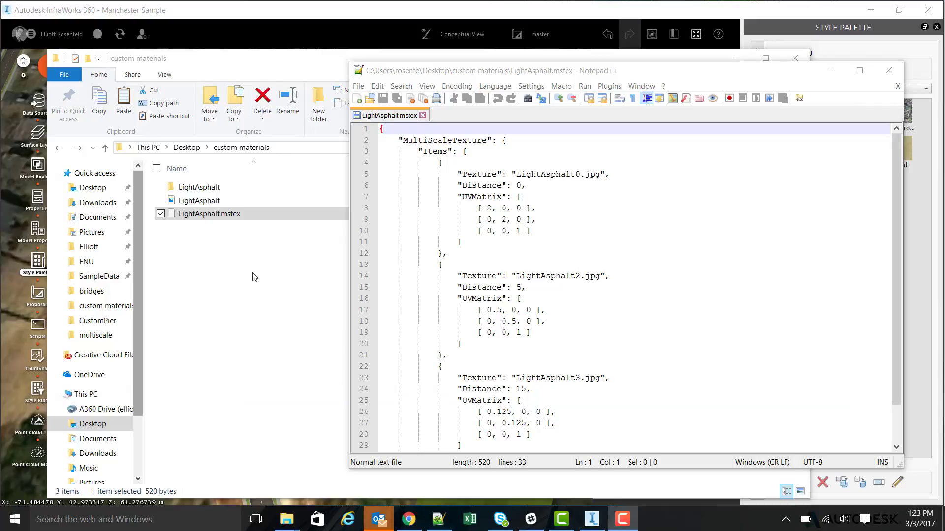
Review the images in the LightAsphalt subfolder, and view the LightAsphalt JPG in the custom materials folder.
double_click(184, 190)
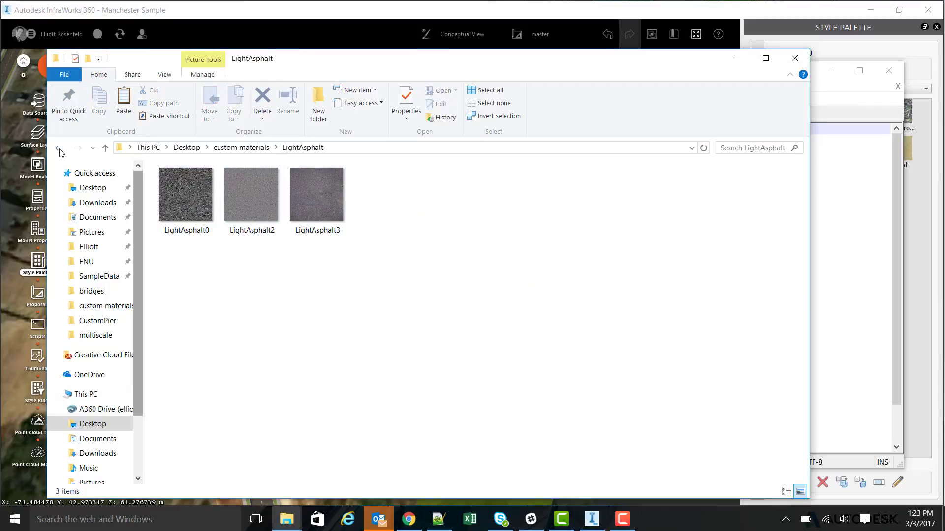
left_click(59, 148)
double_click(191, 203)
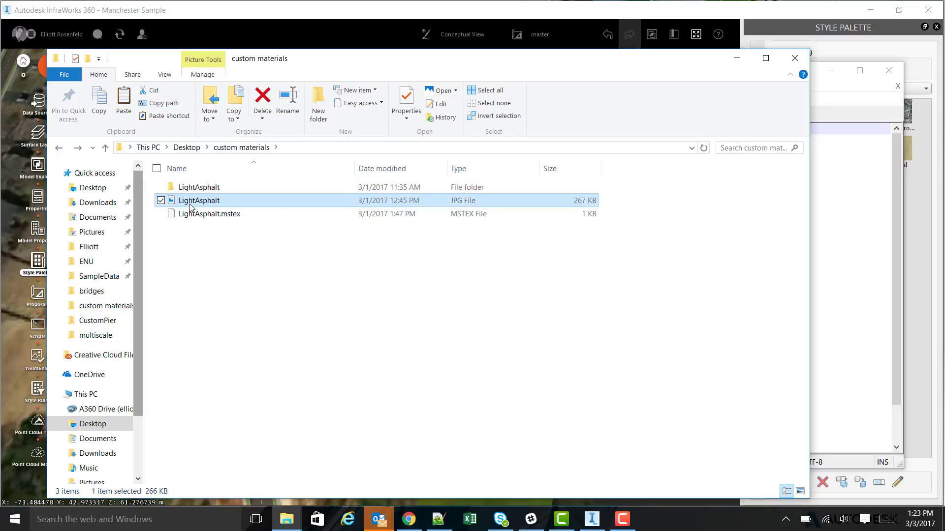
left_click(930, 10)
Try to open LightAsphalt.mstex with a default application, and return to its text in Notepad++.
left_click(215, 213)
double_click(224, 214)
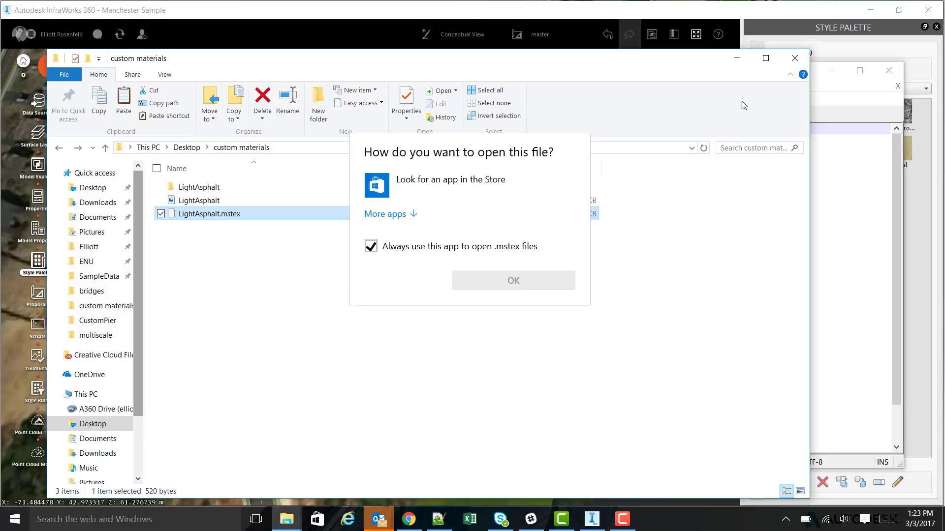
left_click(576, 360)
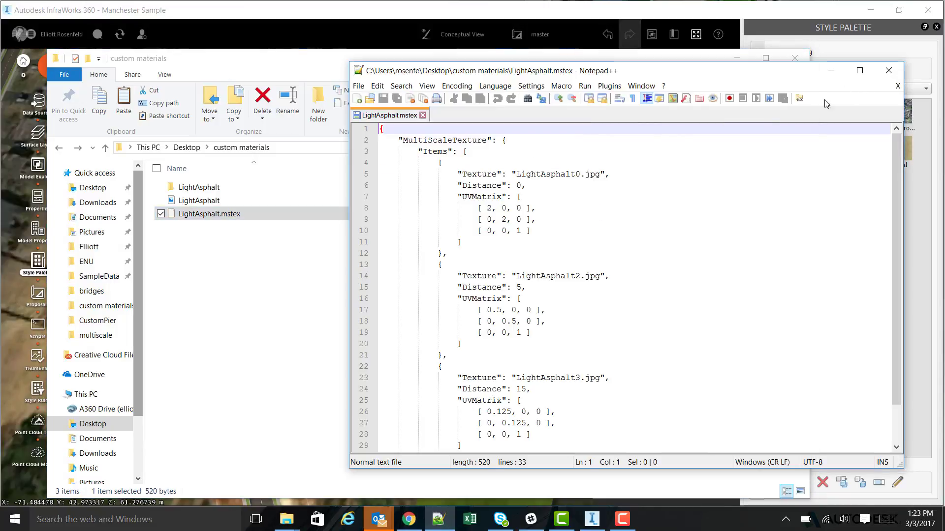
Add the subfolder prefix LightAsphalt/ before LightAsphalt0.jpg in the first texture entry of LightAsphalt.mstex.
left_click(240, 266)
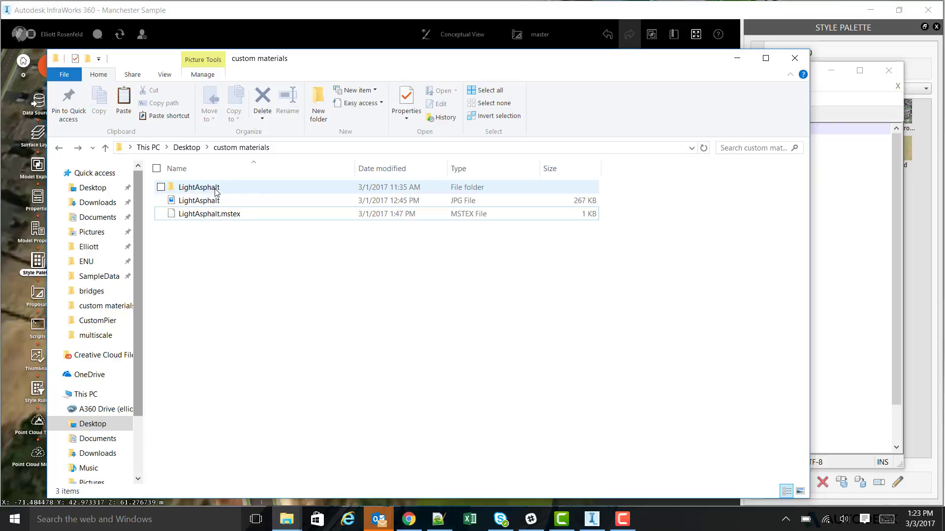
left_click(838, 85)
left_click_drag(457, 174, 606, 177)
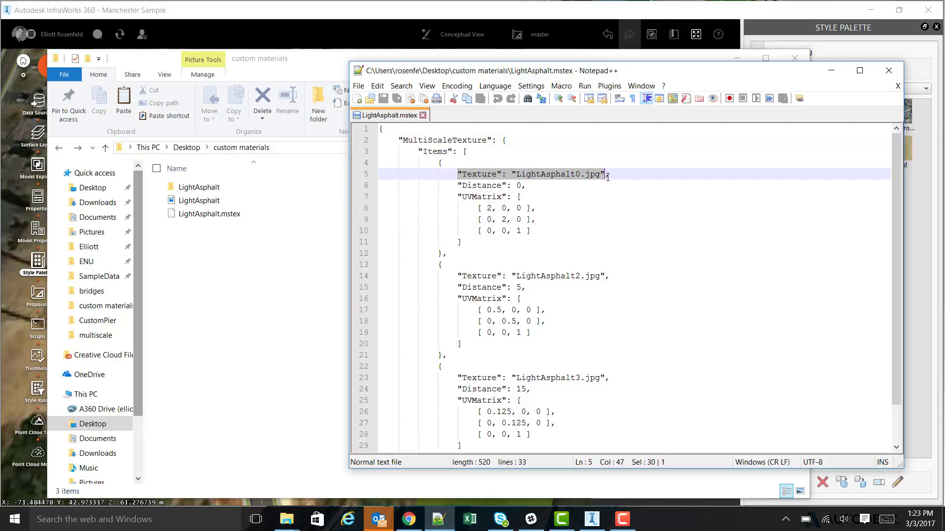
left_click(607, 177)
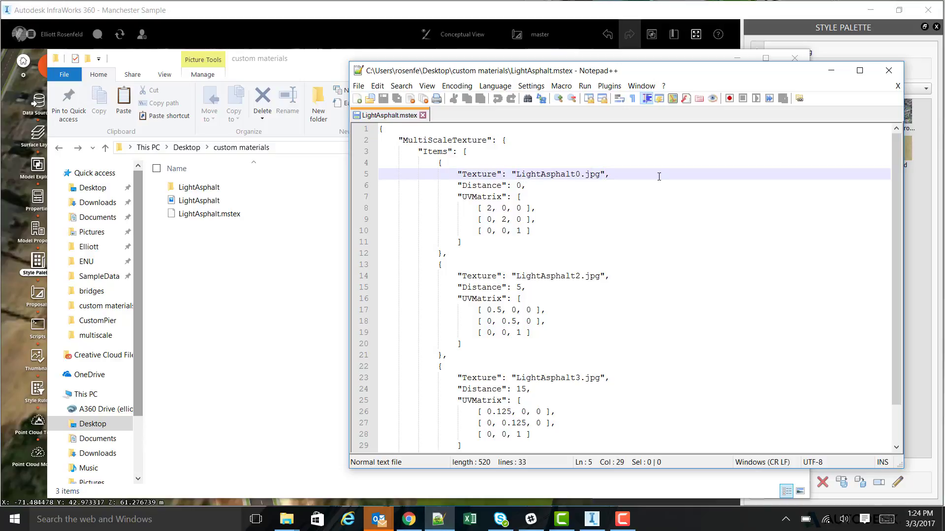
type("LightAsphalt/LightAsphalt")
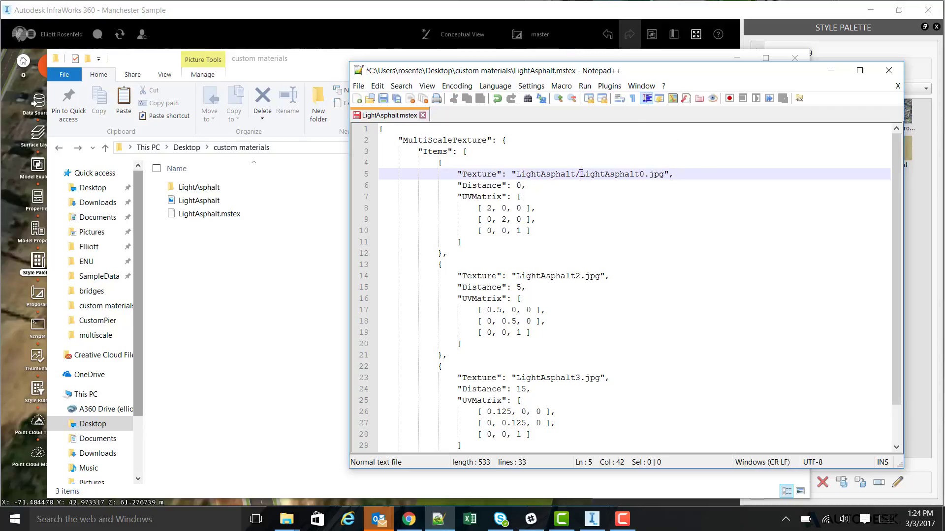
Remove the LightAsphalt/ prefix from the first texture entry and save LightAsphalt.mstex.
left_click_drag(581, 174, 519, 178)
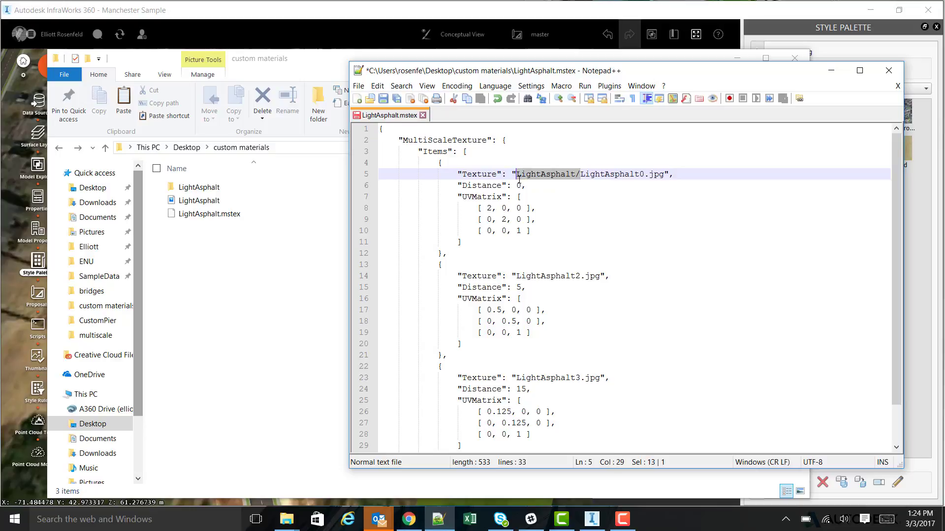
key("Delete")
left_click(383, 97)
Move LightAsphalt0, LightAsphalt2 and LightAsphalt3 from the LightAsphalt subfolder into the custom materials folder.
double_click(205, 187)
left_click(170, 224)
left_click(302, 212, "shift")
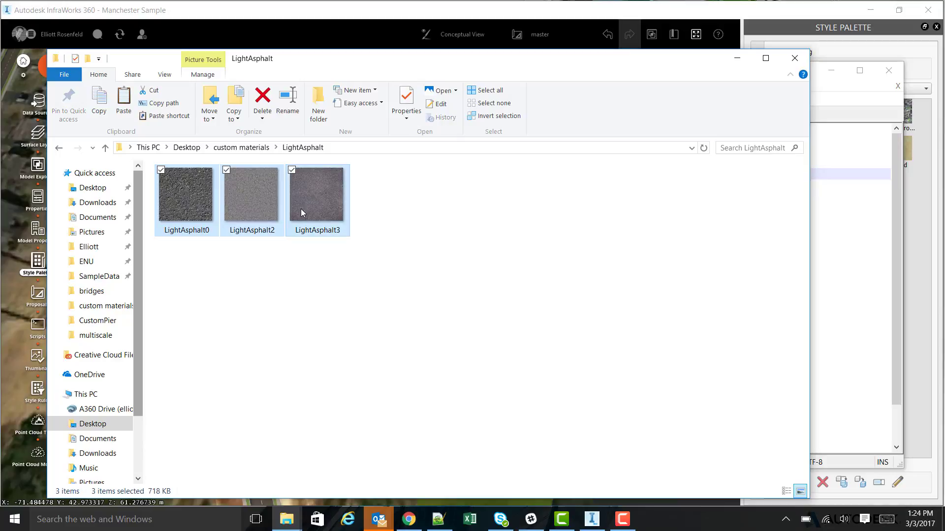
left_click(58, 148)
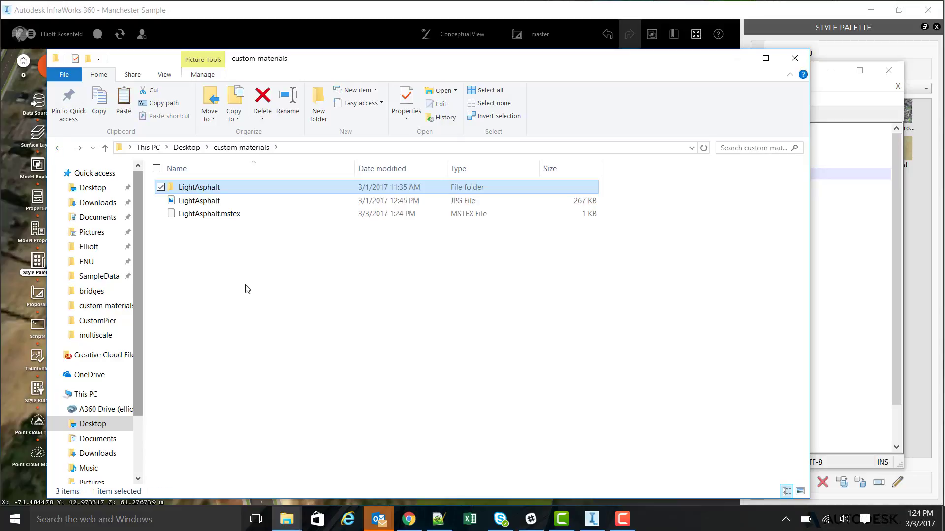
key("ctrl+v")
Select the LightAsphalt JPG, LightAsphalt.mstex and the three numbered LightAsphalt images in the custom materials folder.
left_click(238, 309)
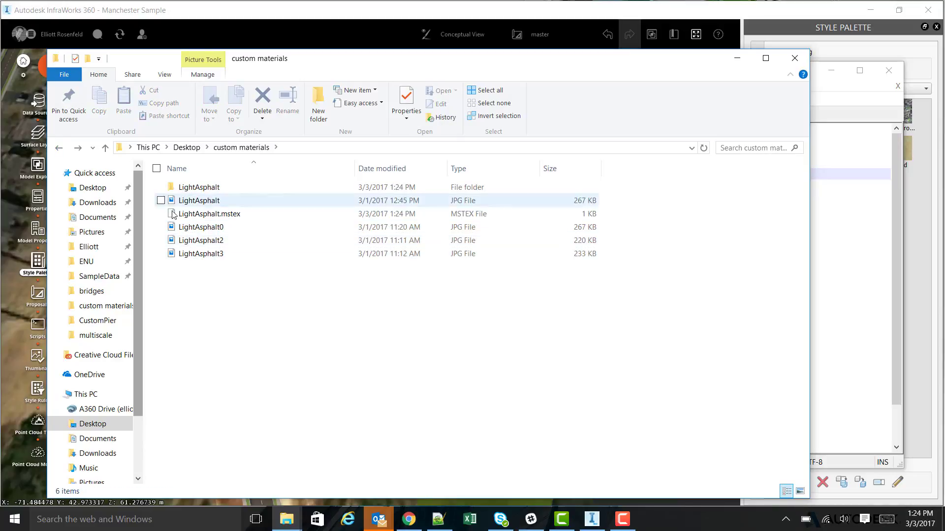
left_click(209, 201)
left_click(218, 257, "shift")
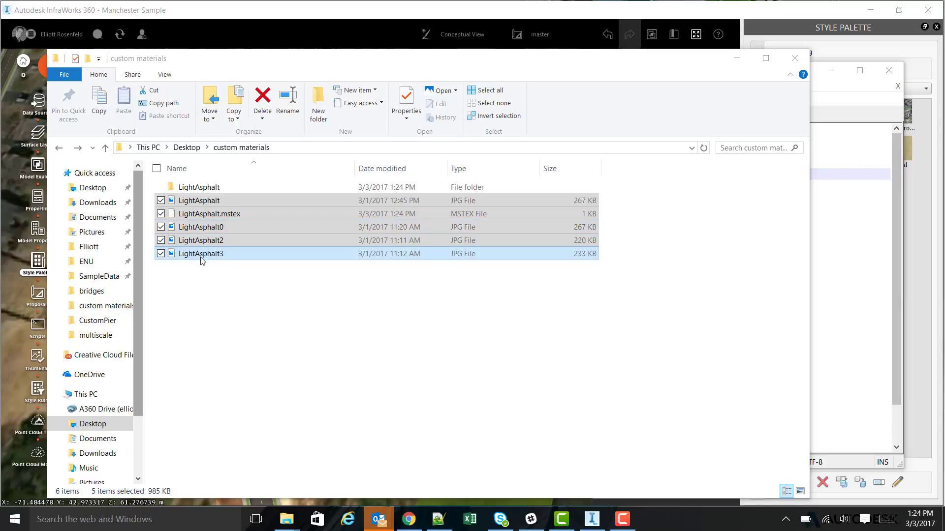
Review the LightAsphalt images and .mstex file in the shared multiscale textures folder, then put that folder window away.
mouse_move(687, 69)
left_mouse_down()
mouse_move(670, 193)
mouse_move(724, 102)
mouse_move(700, 69)
left_mouse_up()
mouse_move(299, 520)
left_click(222, 472)
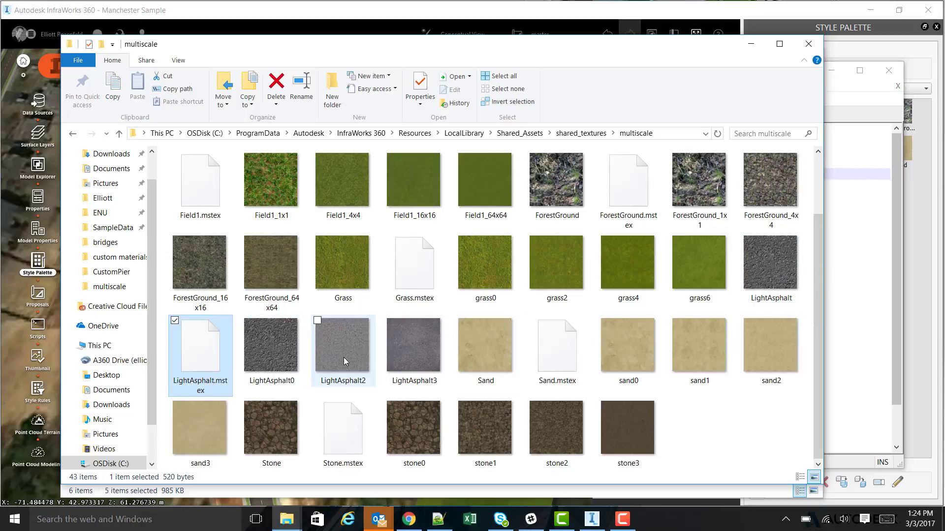
mouse_move(432, 343)
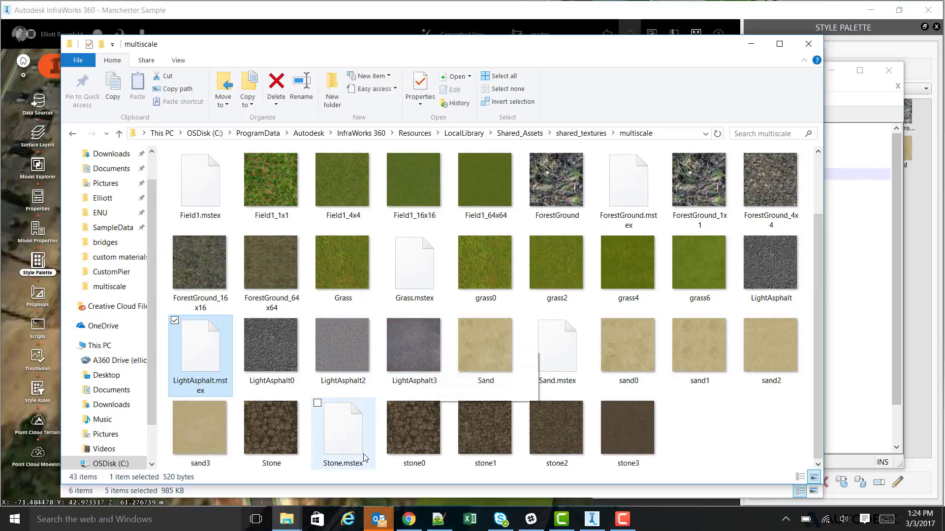
left_click(751, 49)
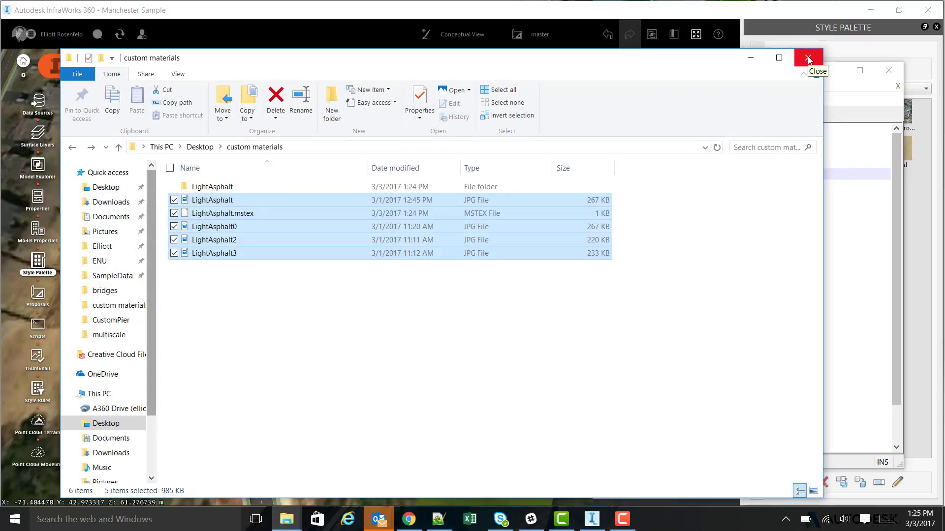
Close the custom materials folder window and start defining a new material of type Texture in the Material/Terrain catalog.
left_click(809, 59)
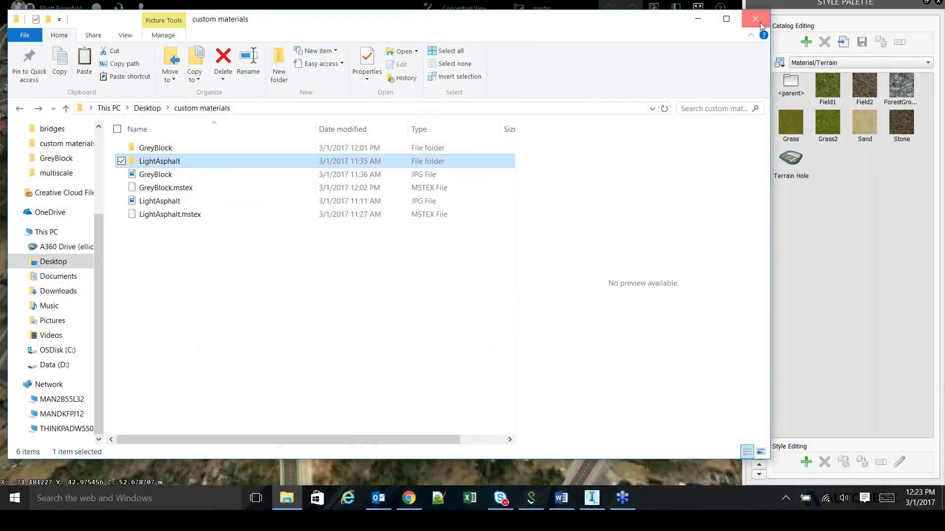
left_click(761, 26)
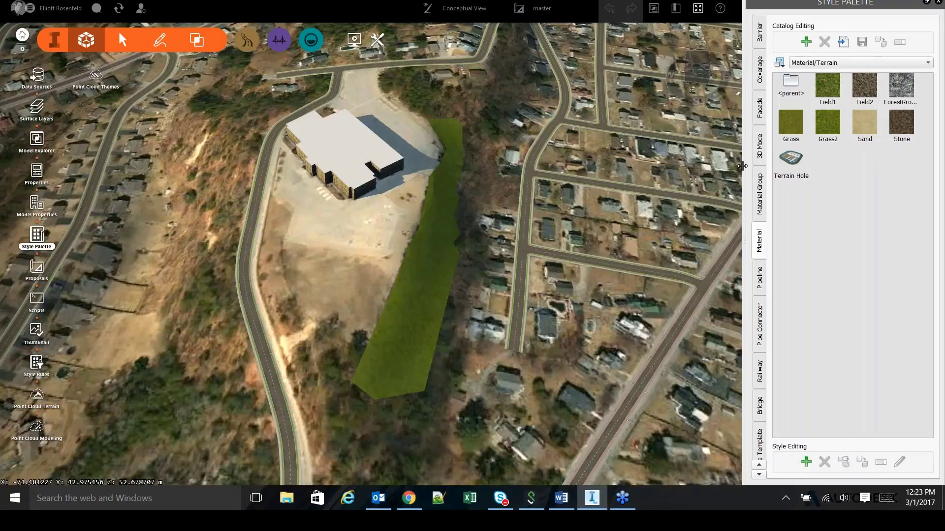
left_click(805, 465)
left_click(398, 146)
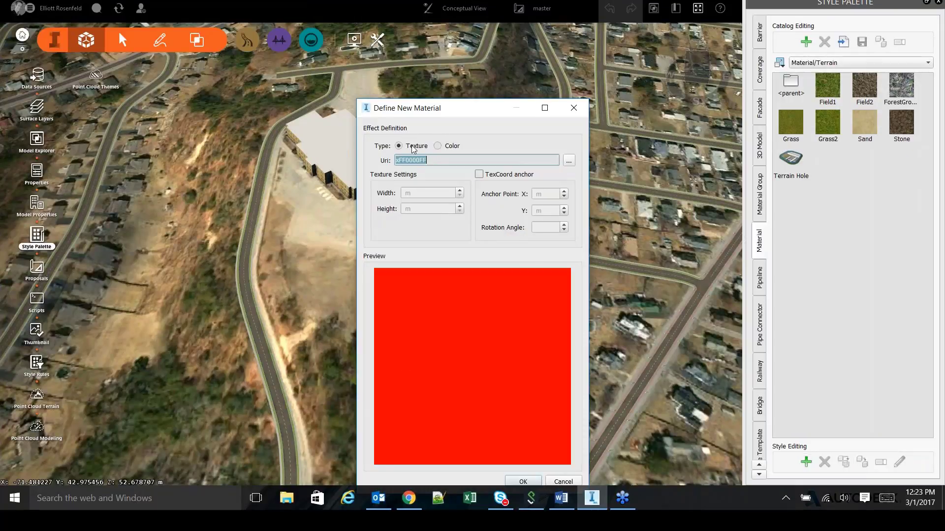
Load LightAsphalt.jpg from the Desktop's custom materials folder as the new material's texture.
left_click(569, 163)
left_click(283, 240)
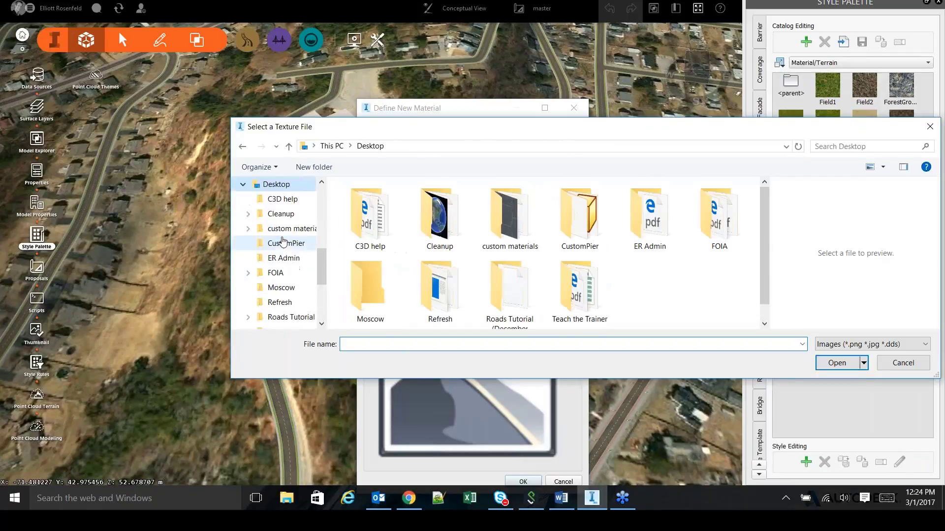
double_click(509, 217)
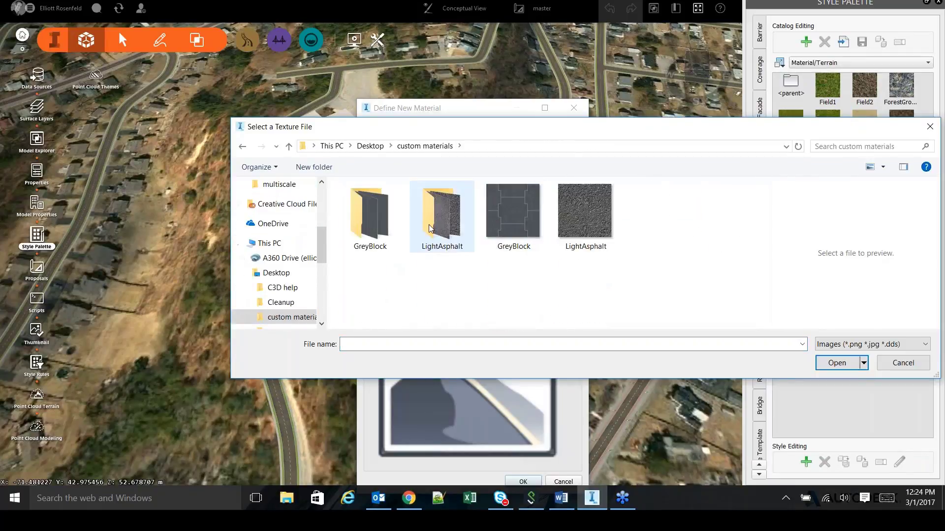
left_click(600, 216)
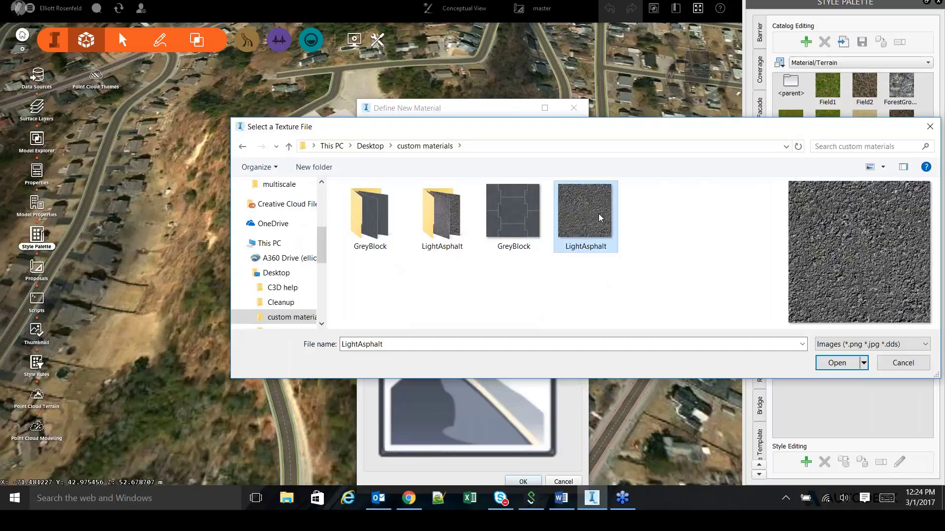
left_click(839, 368)
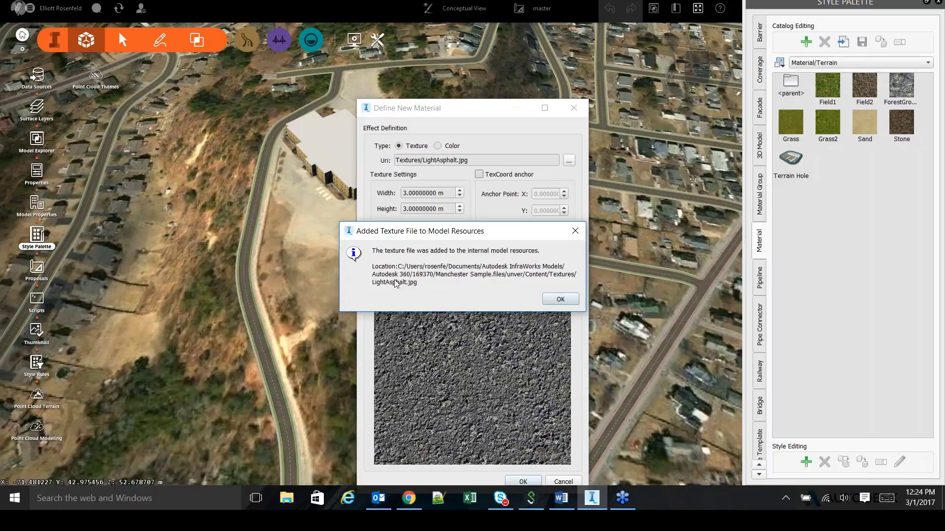
left_click(560, 299)
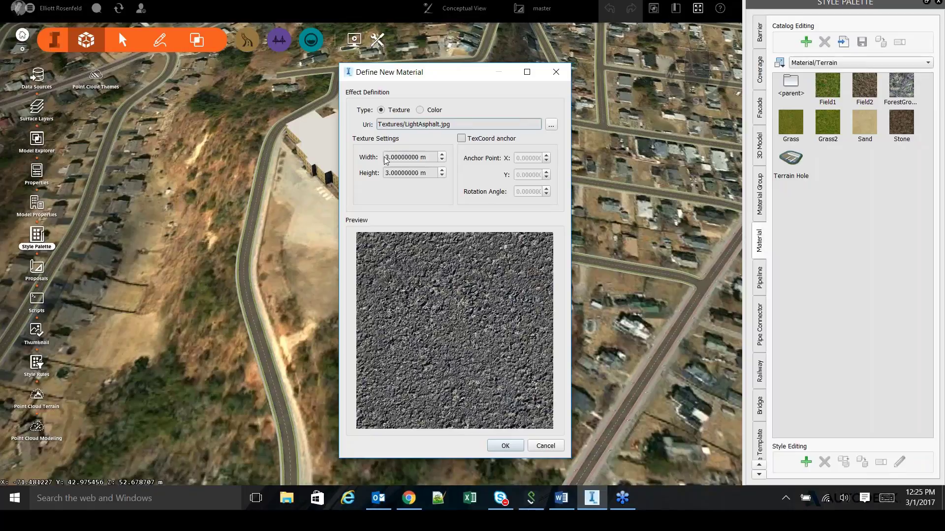
Accept the new material, name it LightAsphalt, and apply it to the bare ground coverage around the white-roofed building.
left_click(504, 446)
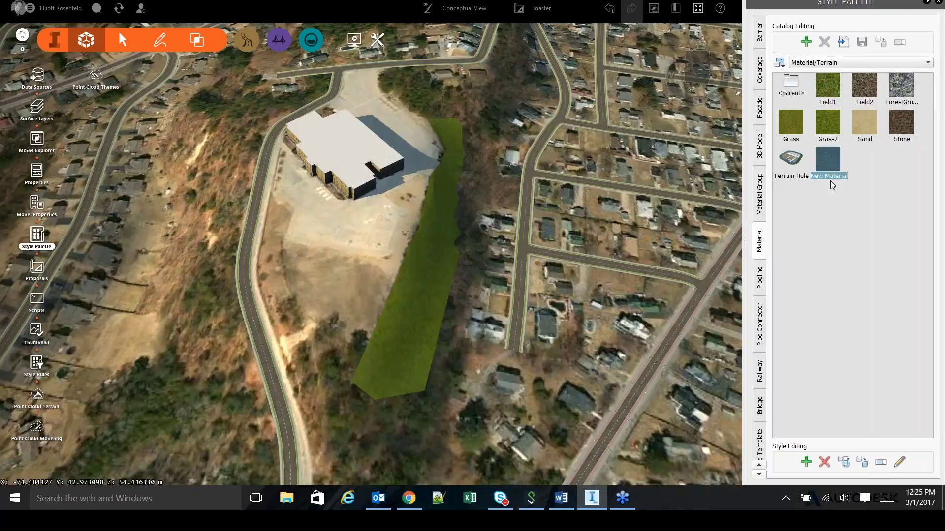
type("LightAsphalt")
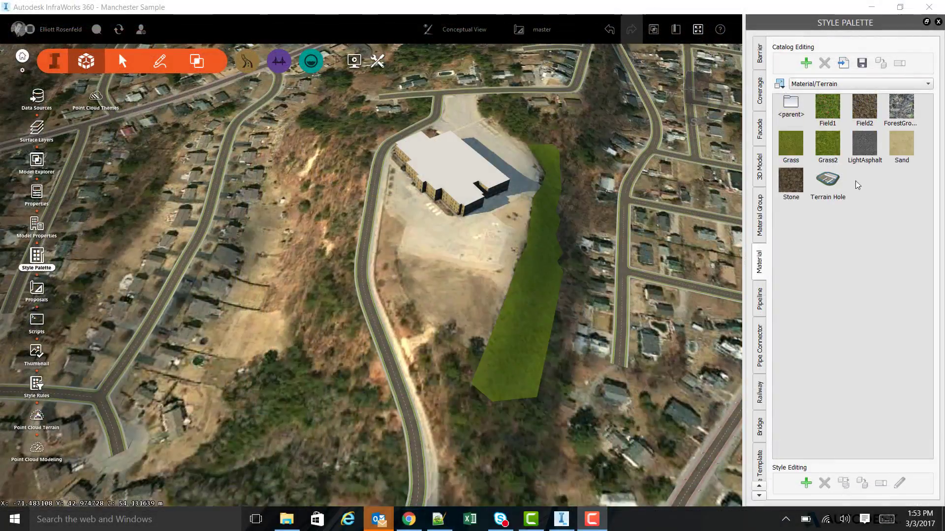
left_click(868, 144)
left_click_drag(867, 145, 469, 233)
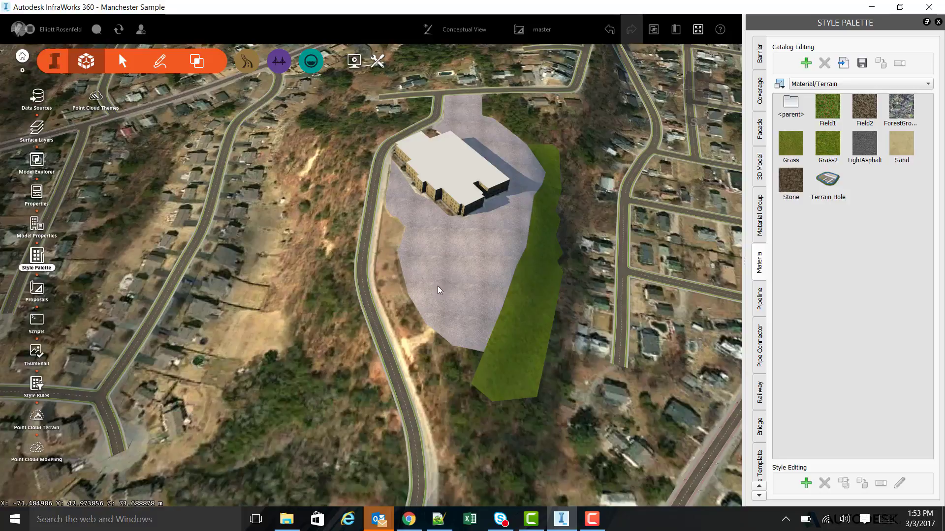
Examine how the LightAsphalt coverage changes texture from the site overview down to close range and back out.
scroll(462, 282, "up", 5)
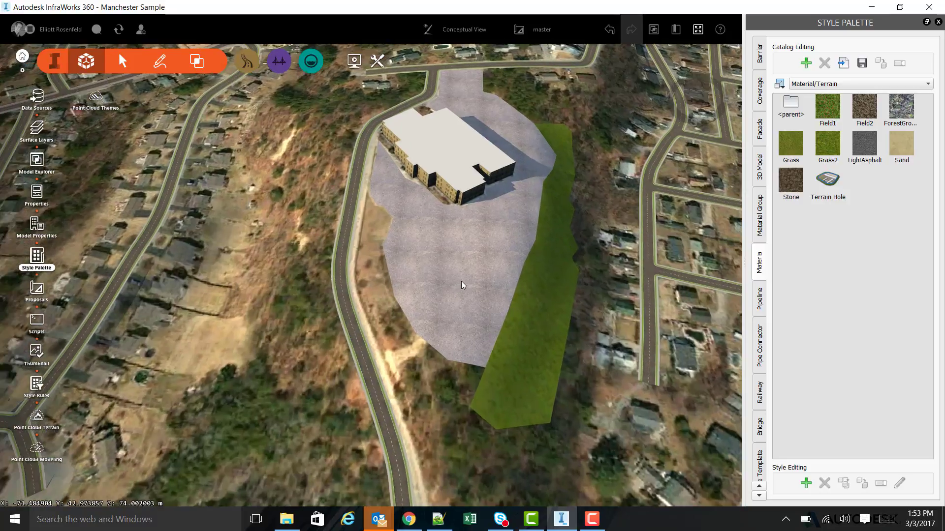
scroll(461, 282, "up", 5)
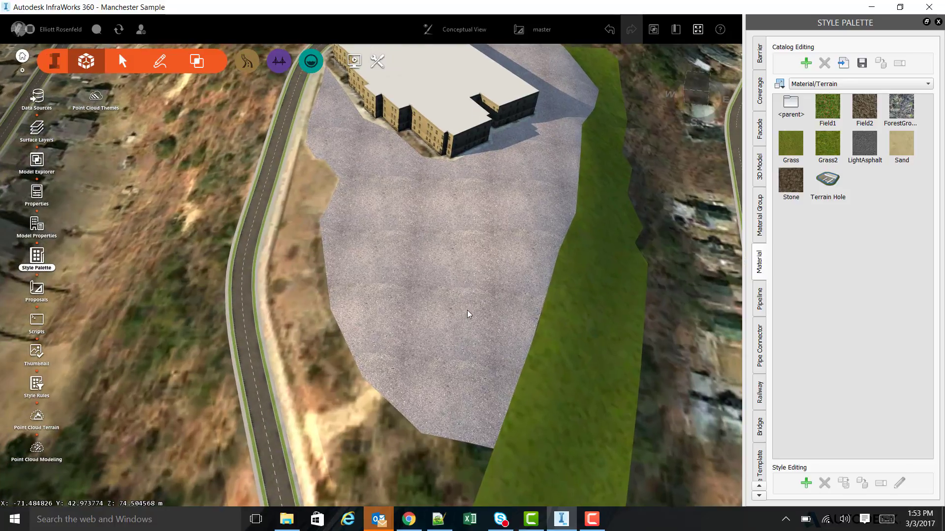
scroll(467, 315, "up", 2)
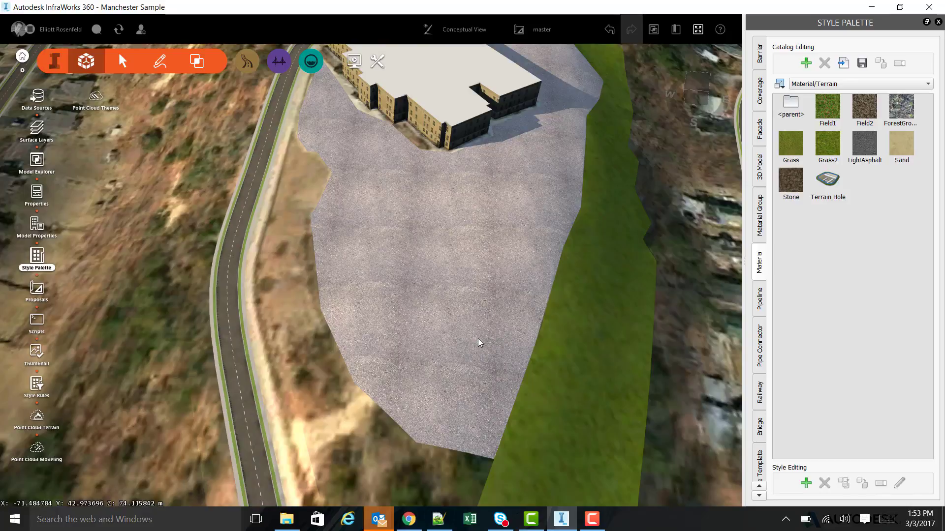
scroll(478, 335, "up", 3)
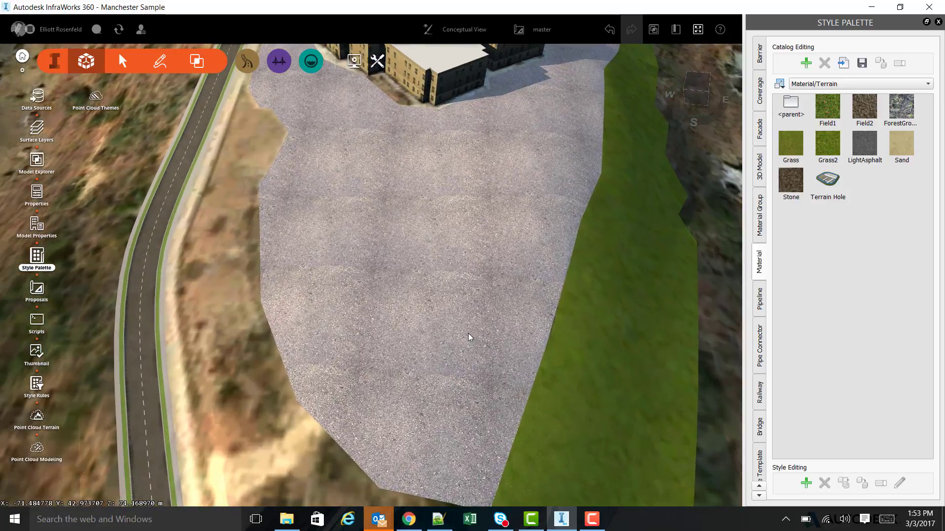
scroll(453, 331, "up", 4)
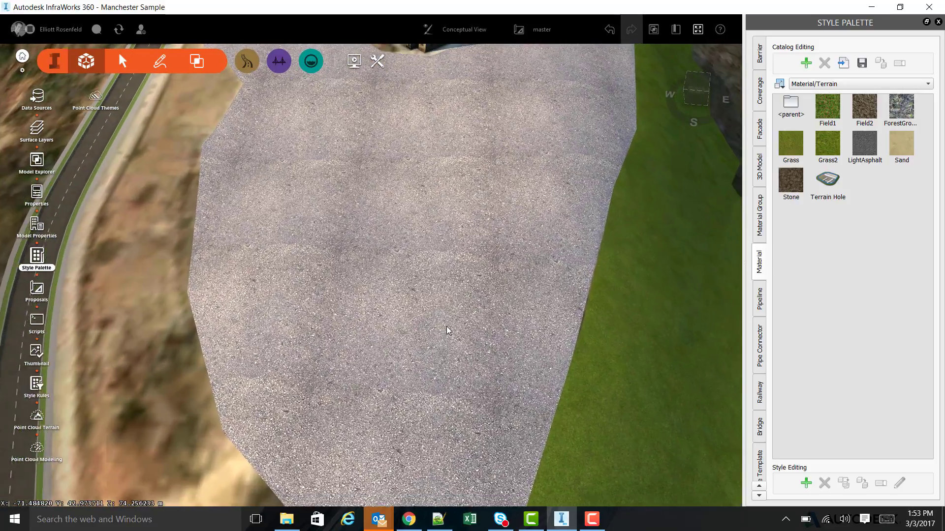
scroll(447, 327, "up", 3)
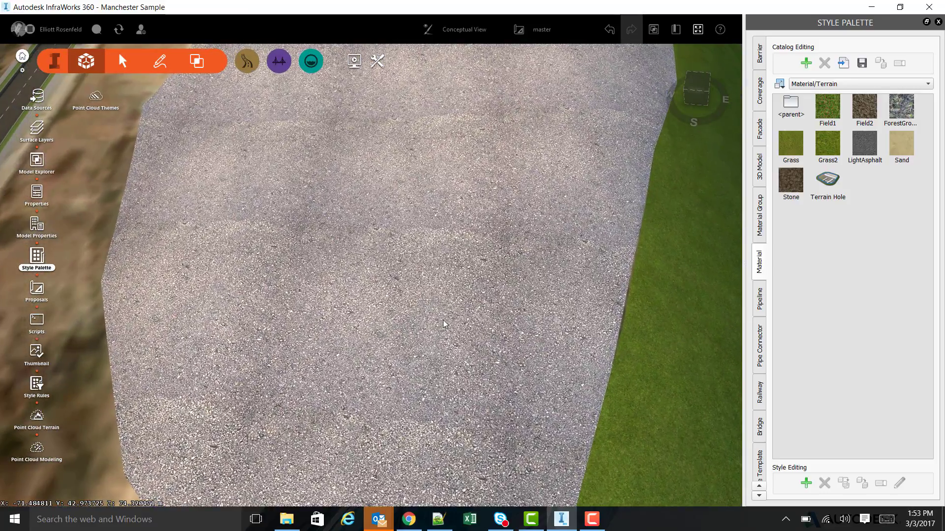
scroll(443, 322, "up", 4)
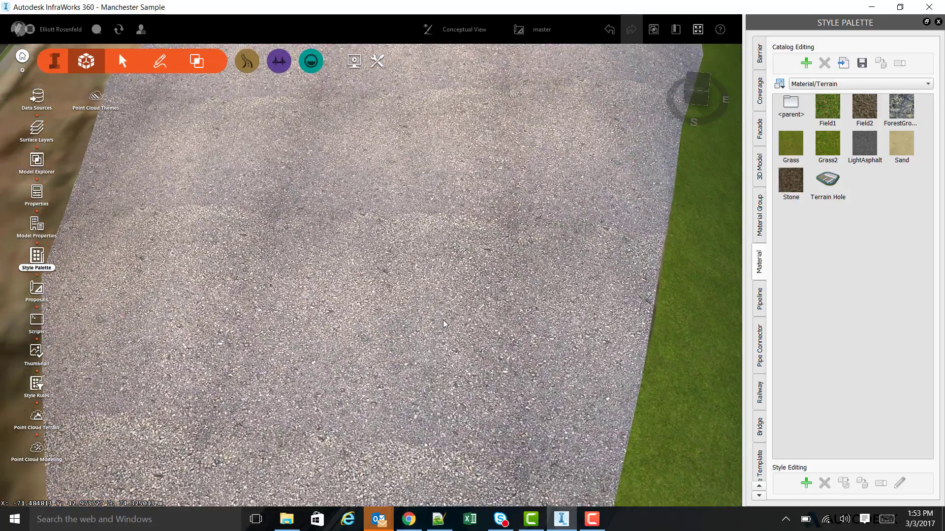
scroll(442, 320, "up", 4)
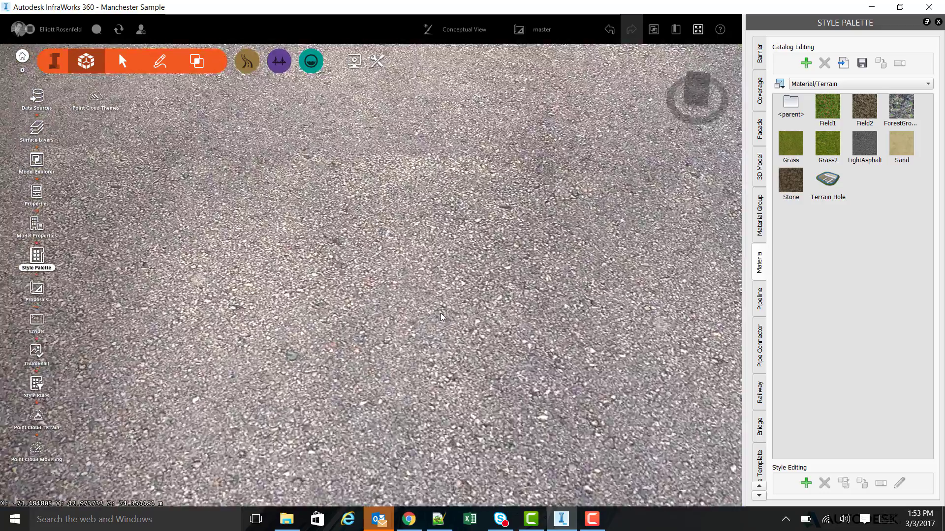
scroll(440, 311, "up", 4)
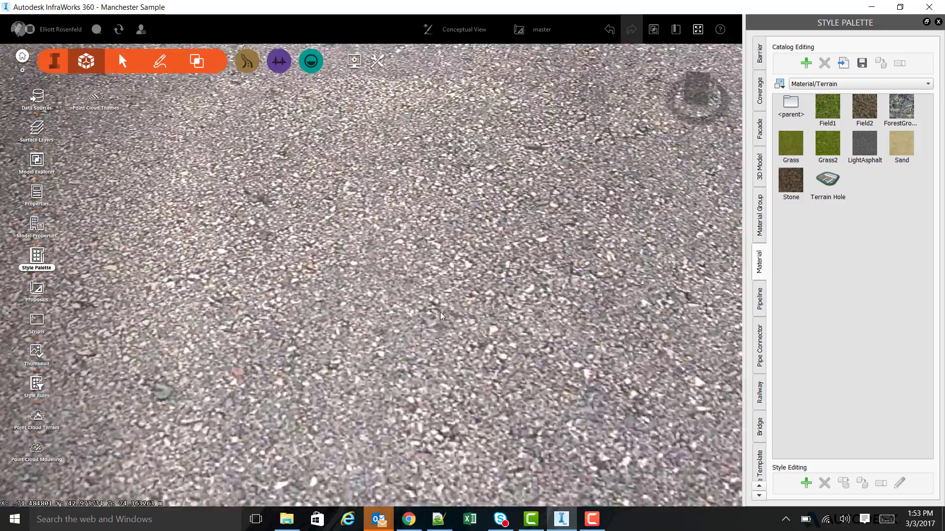
scroll(438, 309, "up", 1)
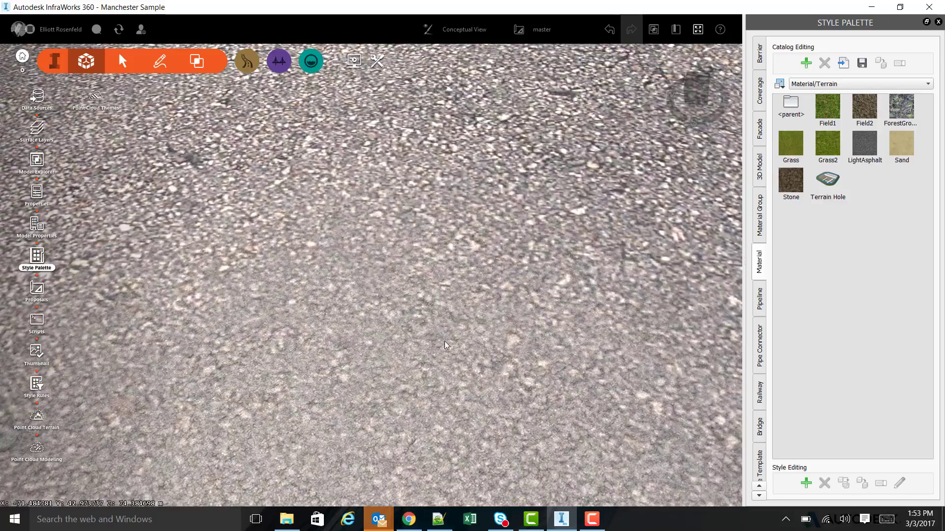
scroll(426, 304, "up", 3)
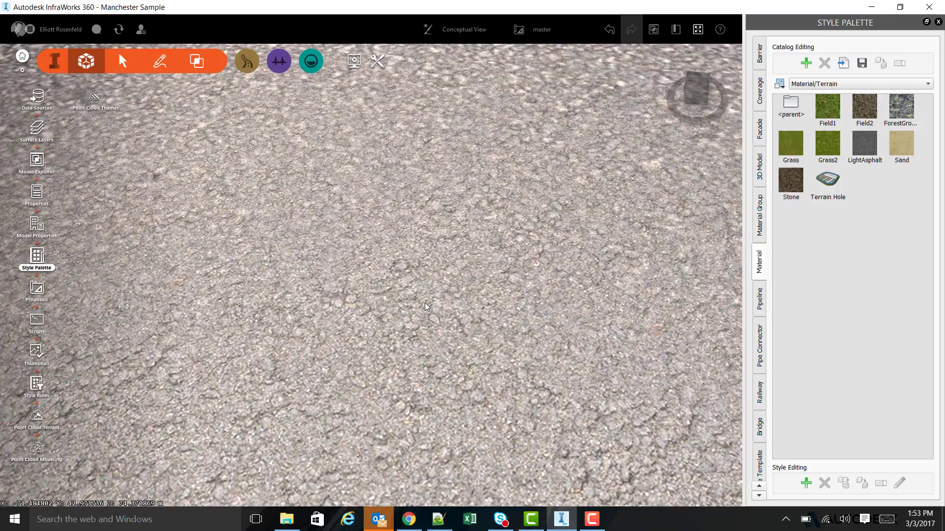
scroll(424, 302, "up", 5)
scroll(424, 299, "up", 4)
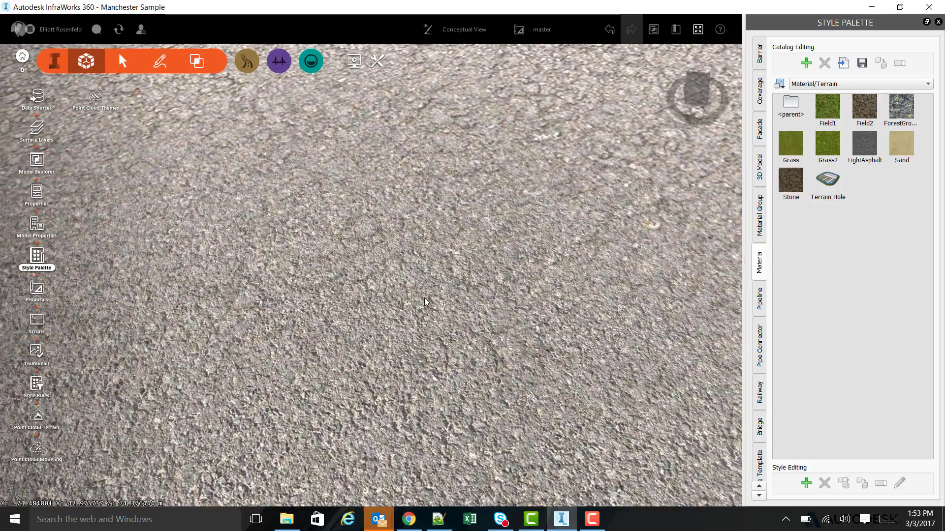
scroll(424, 294, "up", 3)
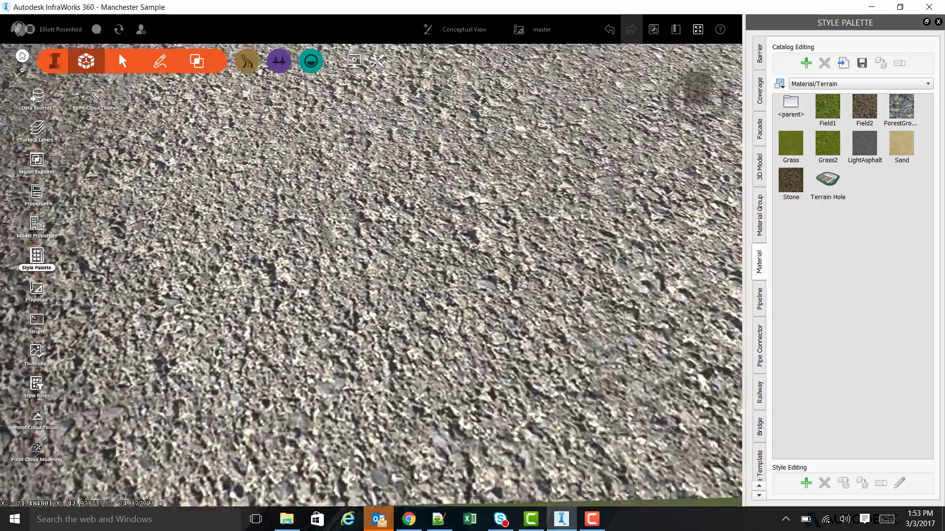
scroll(428, 285, "down", 3)
scroll(427, 285, "down", 3)
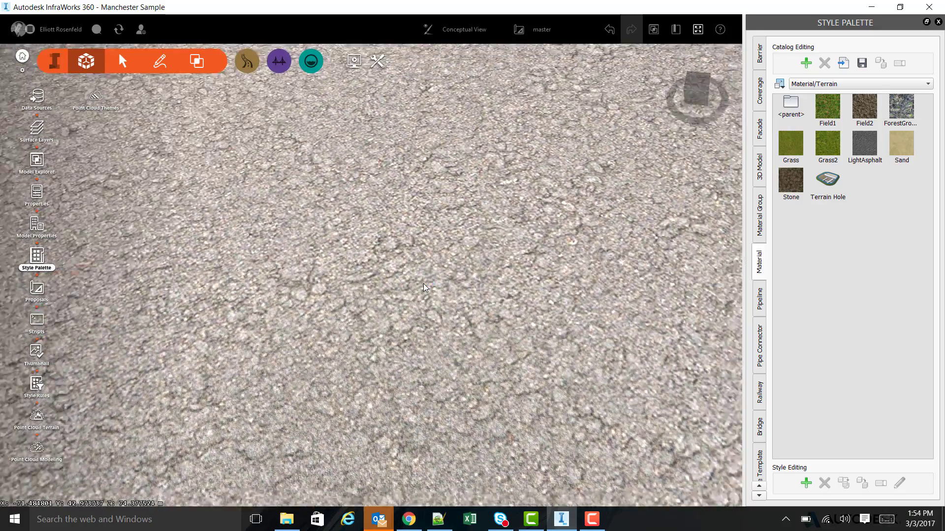
scroll(421, 275, "down", 5)
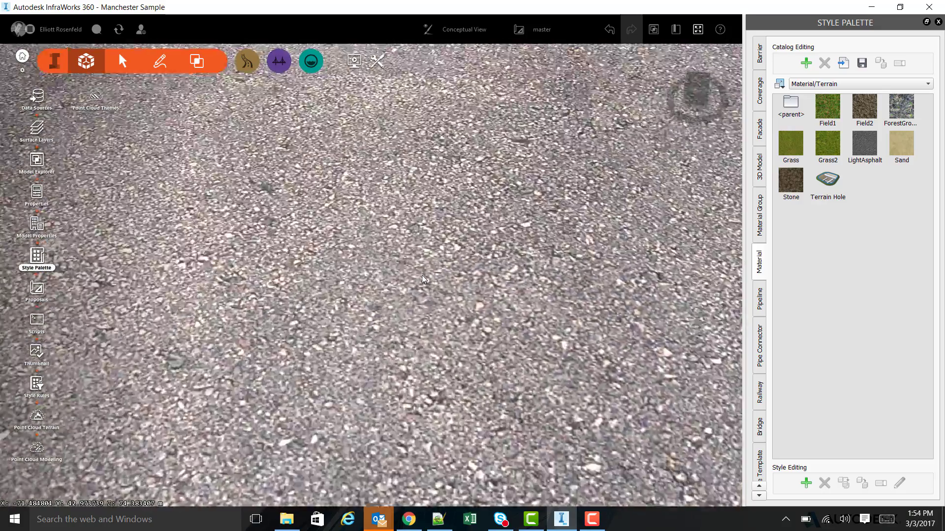
scroll(423, 272, "down", 6)
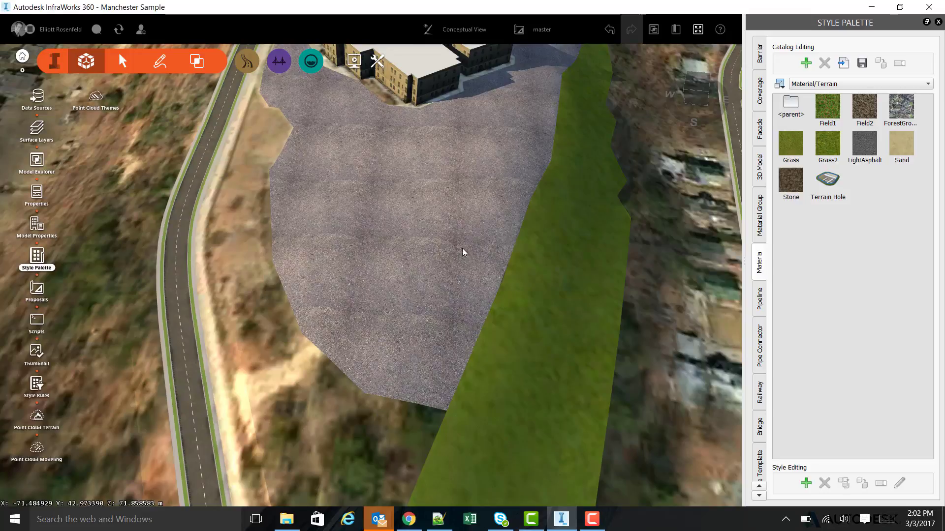
Inspect the properties of the asphalt coverage beside the building, then deselect it.
left_click(454, 245)
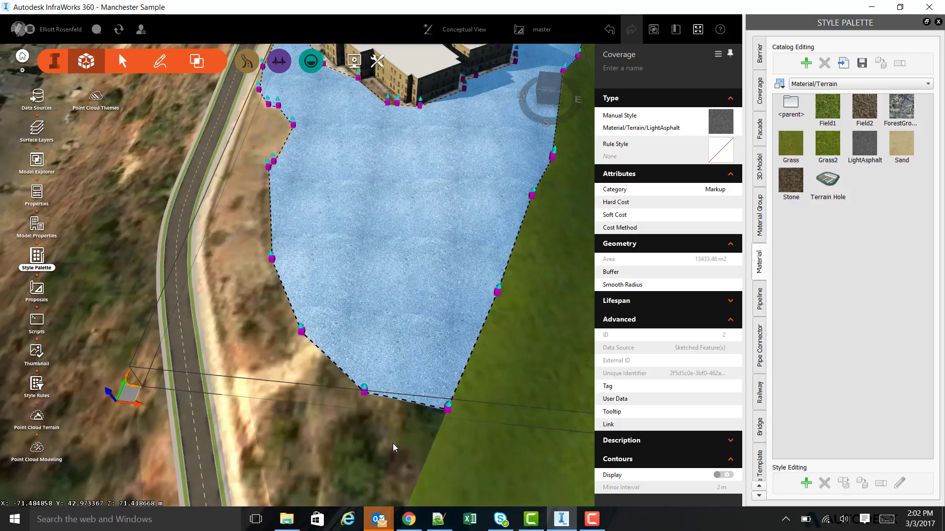
left_click(389, 445)
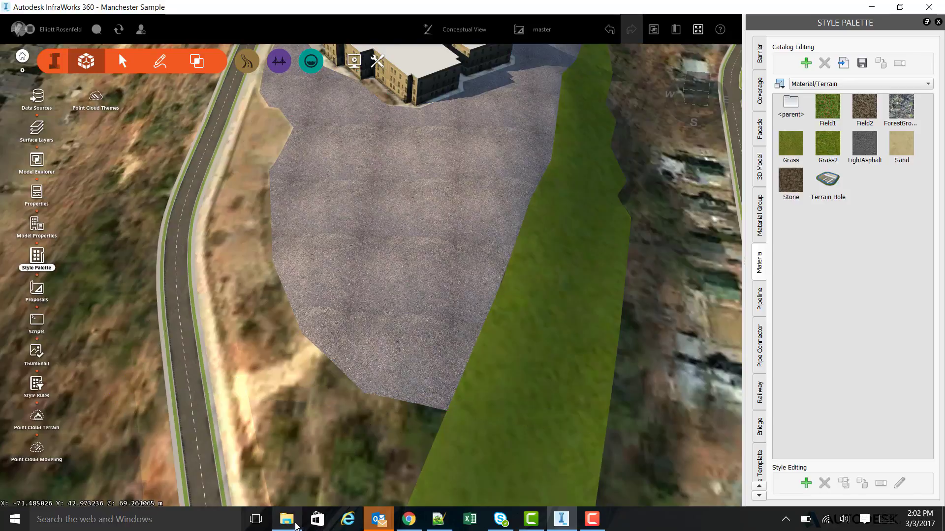
Return to the shared multiscale textures folder and select the Field1 image.
mouse_move(286, 520)
left_click(287, 463)
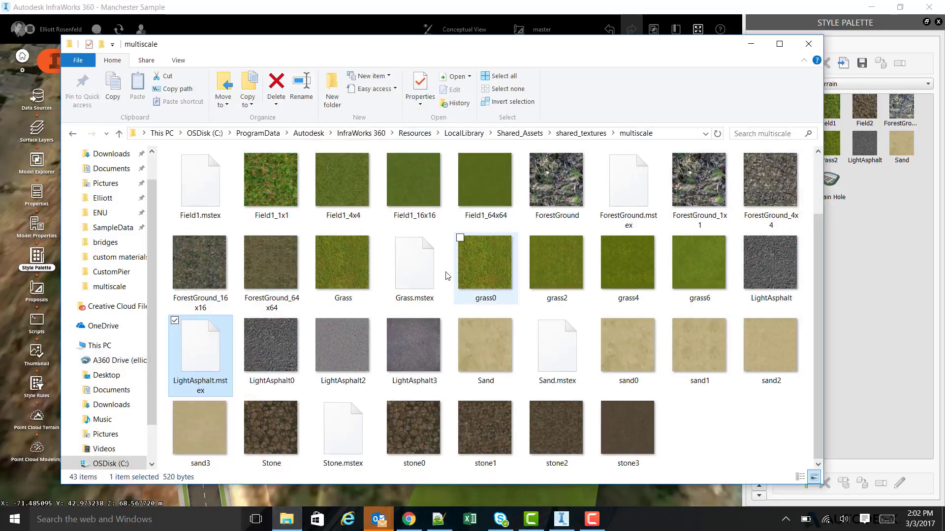
scroll(305, 273, "up", 2)
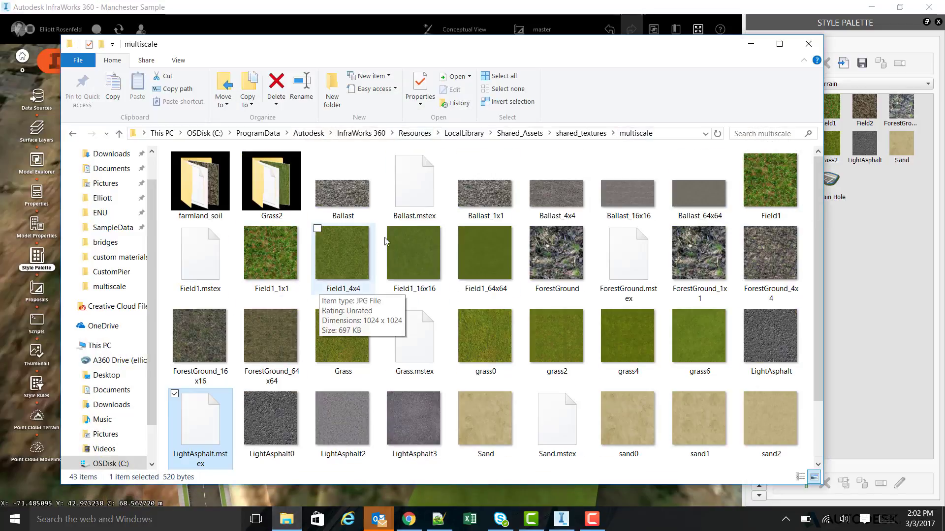
left_click(765, 186)
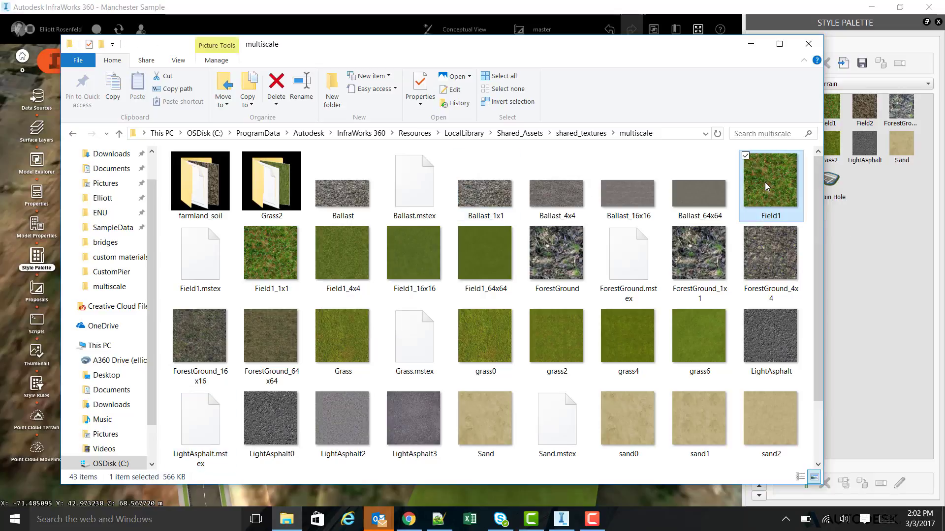
Delete the LightAsphalt2 image from the multiscale folder and paste a duplicate of the Field1 image there.
left_click(355, 420)
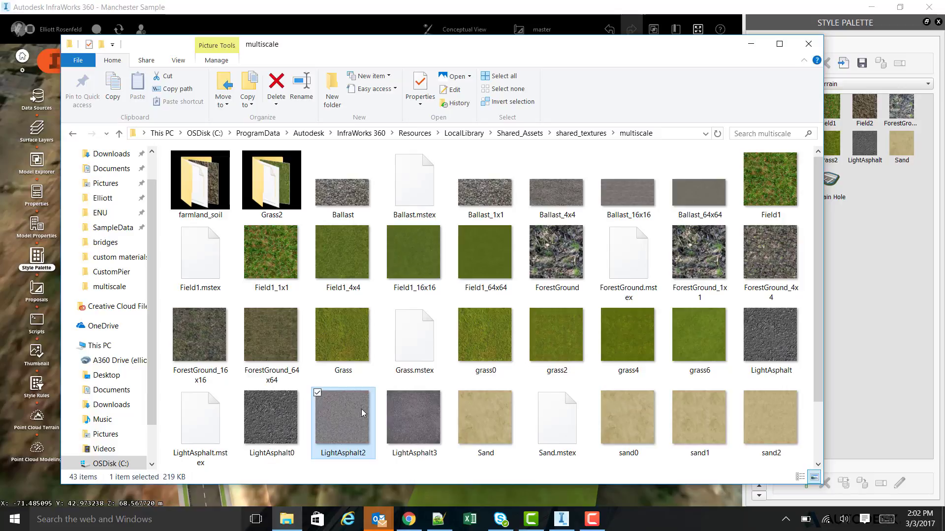
key("Delete")
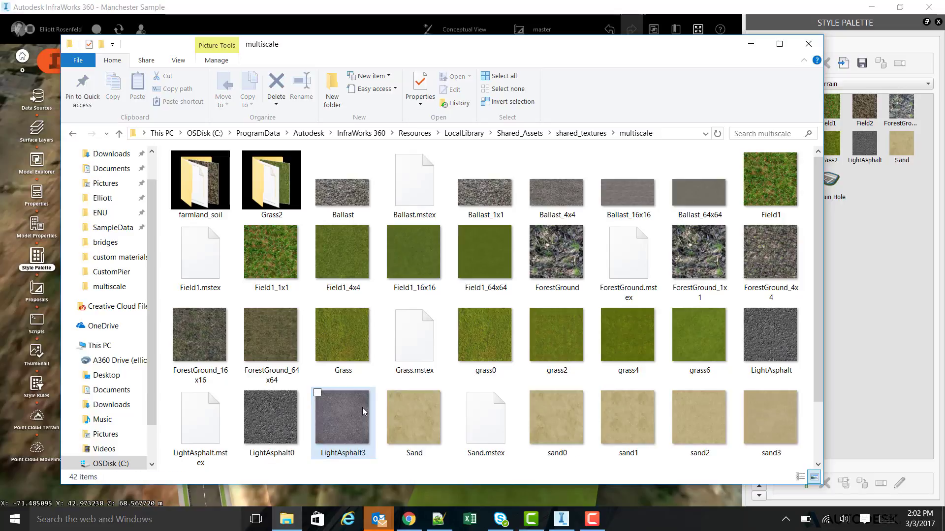
left_click(764, 195)
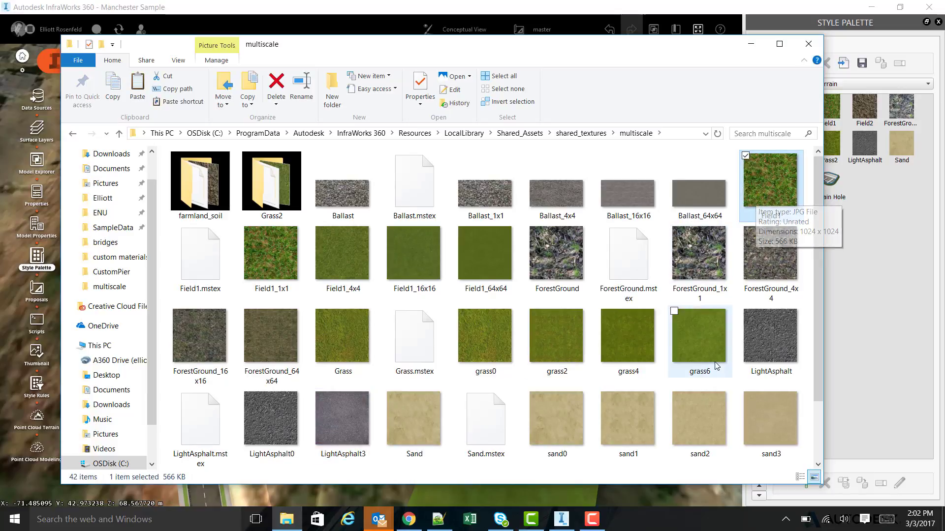
left_click(452, 419)
key("ctrl+v")
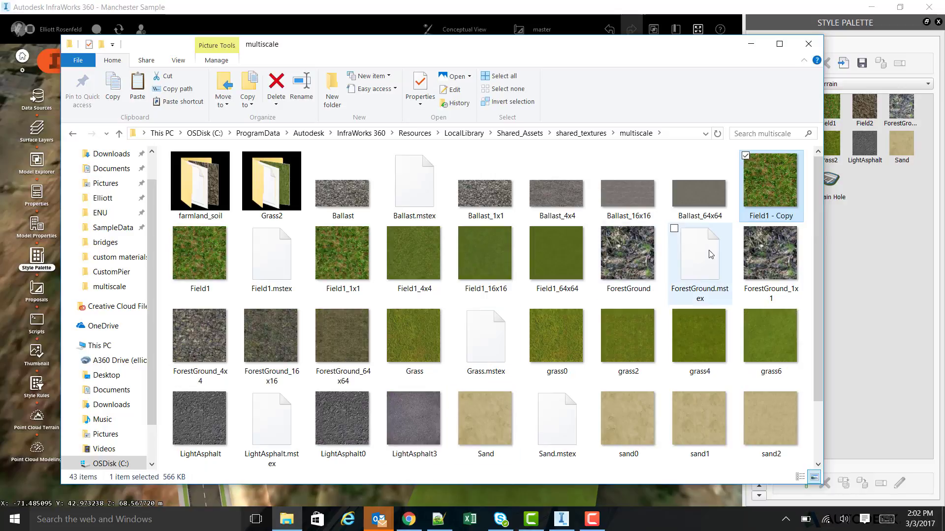
Rename the Field1 copy as LightAsphalt2 and check it alongside the LightAsphalt0 and LightAsphalt3 images.
left_click(780, 219)
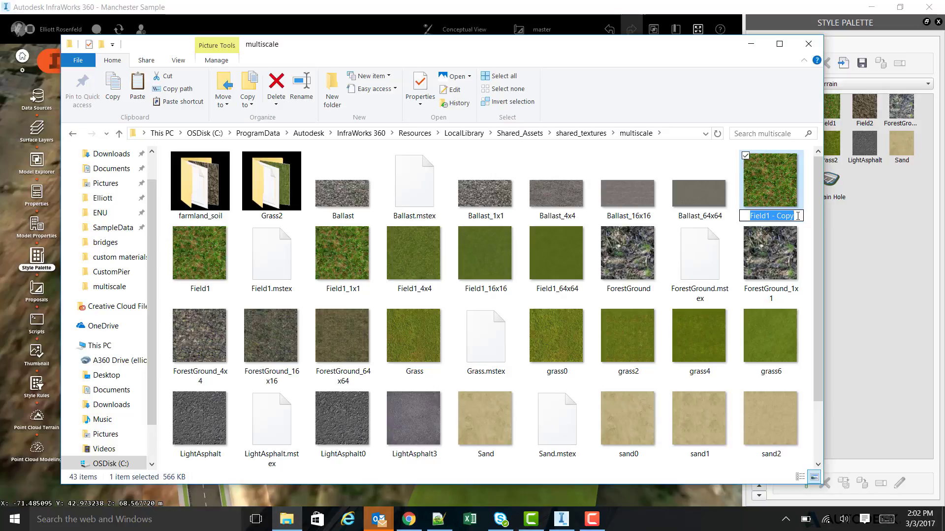
type("Light")
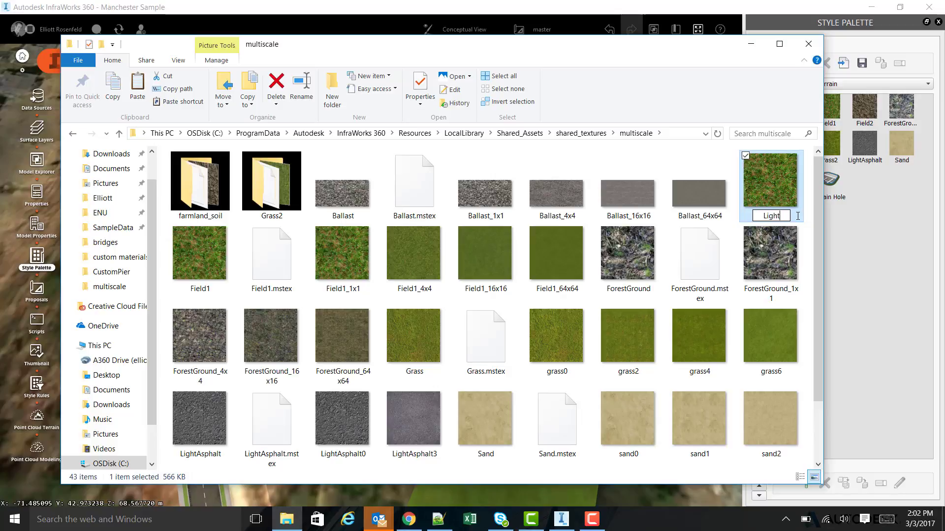
type("Asphalt2")
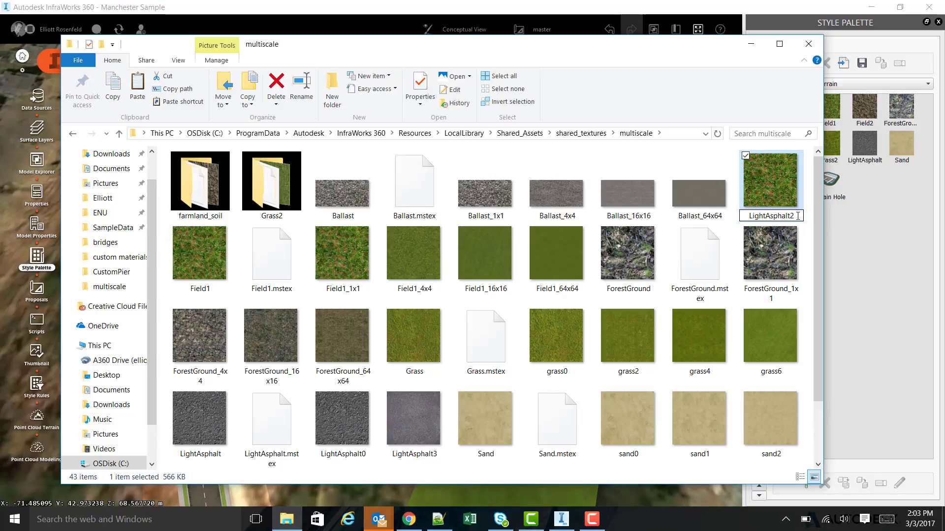
key("Return")
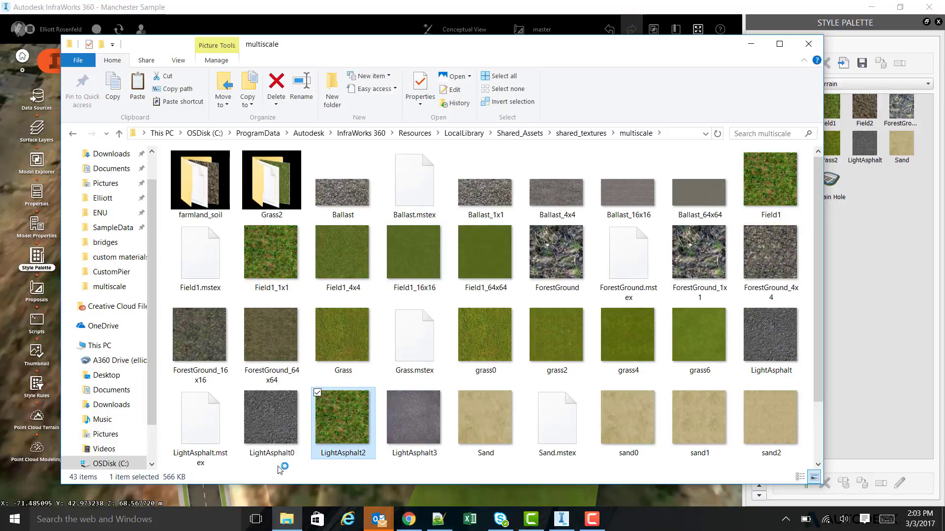
left_click(265, 415)
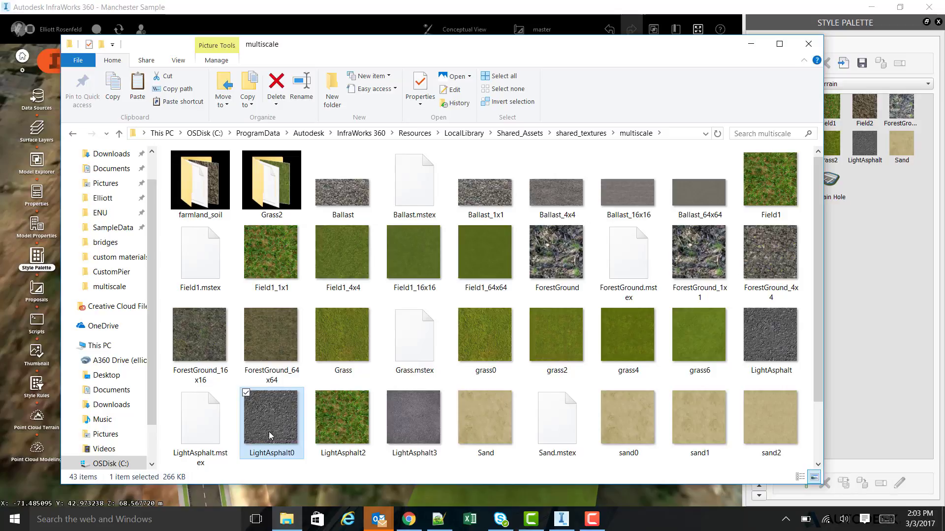
left_click(338, 409)
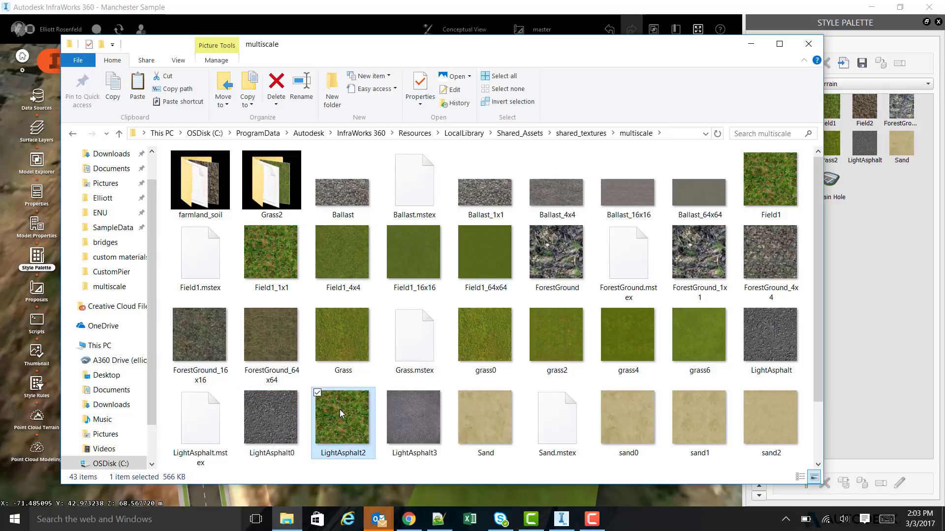
left_click(403, 418)
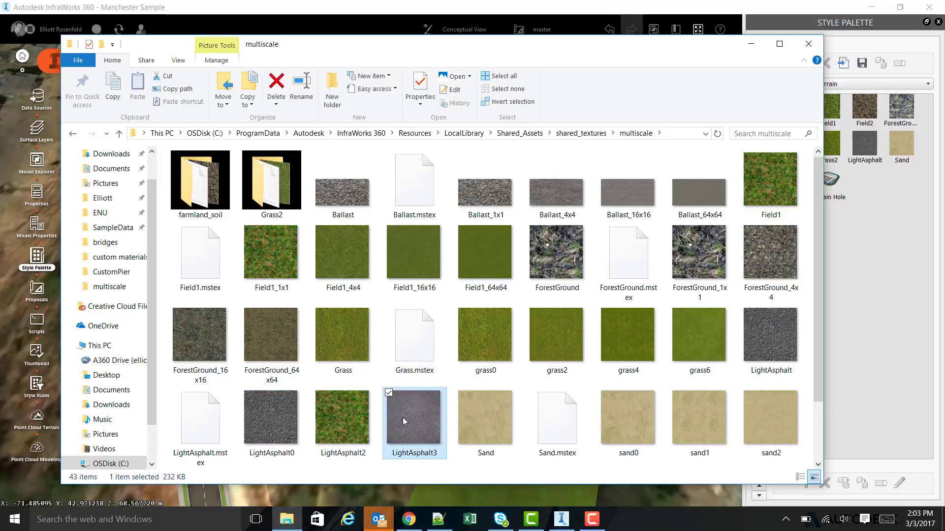
Close the textures folder, reapply the LightAsphalt material to the coverage in front of the building, and inspect it at close range.
left_click(808, 43)
left_click_drag(865, 145, 499, 271)
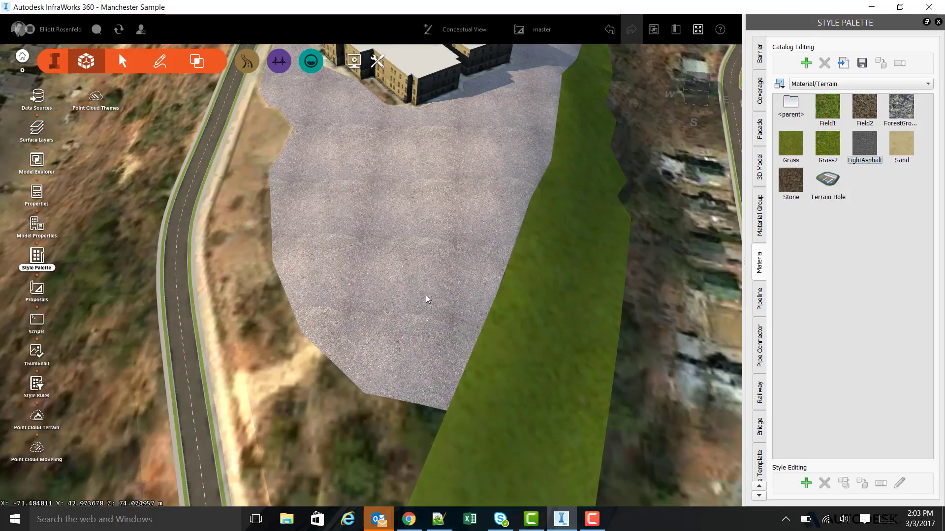
scroll(427, 294, "up", 5)
scroll(424, 297, "up", 5)
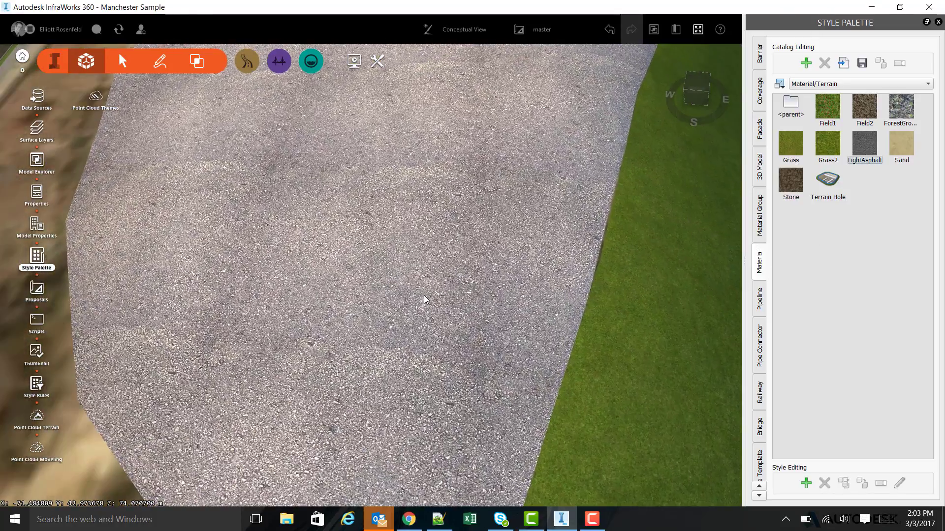
scroll(423, 296, "up", 5)
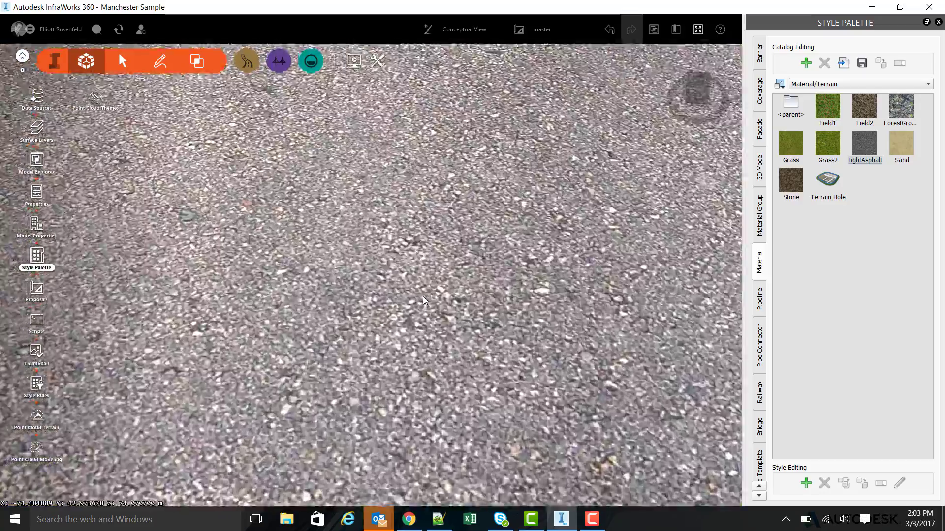
scroll(423, 299, "up", 5)
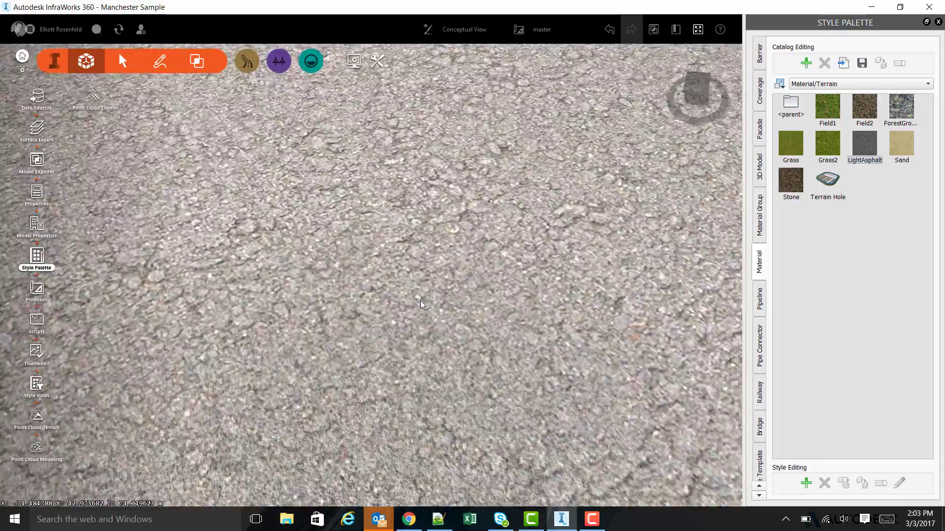
scroll(417, 308, "up", 5)
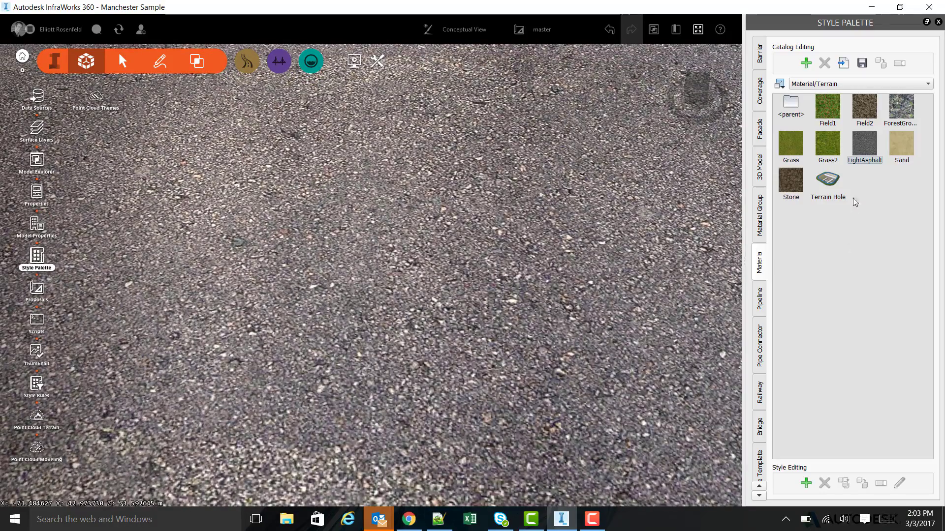
Switch the coverage to the Stone material, then apply LightAsphalt to it again.
left_click_drag(798, 185, 414, 246)
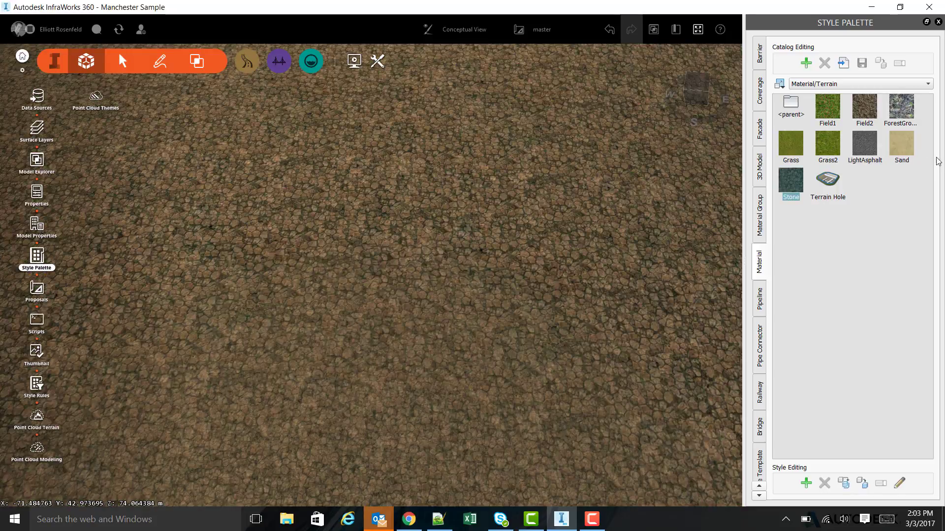
left_click_drag(874, 150, 364, 241)
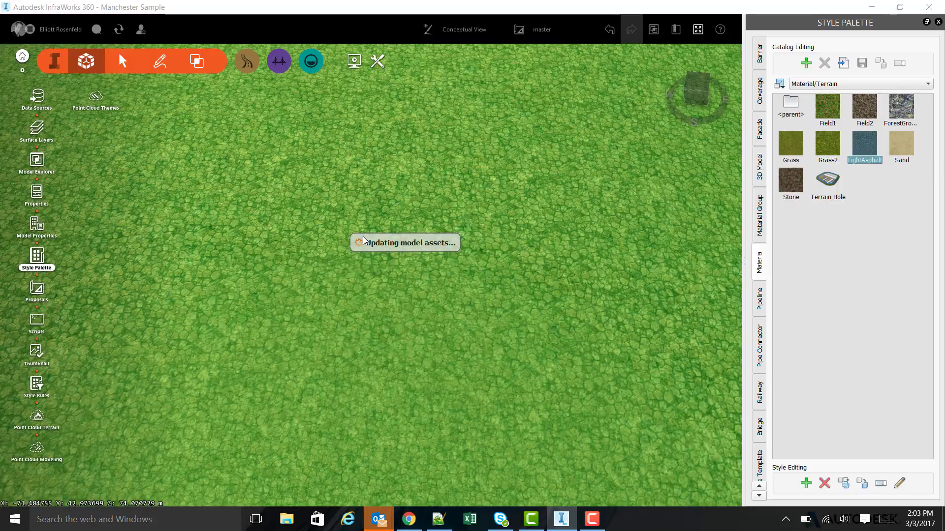
Examine the LightAsphalt coverage at several viewing distances to check which texture image is displayed.
scroll(401, 310, "down", 5)
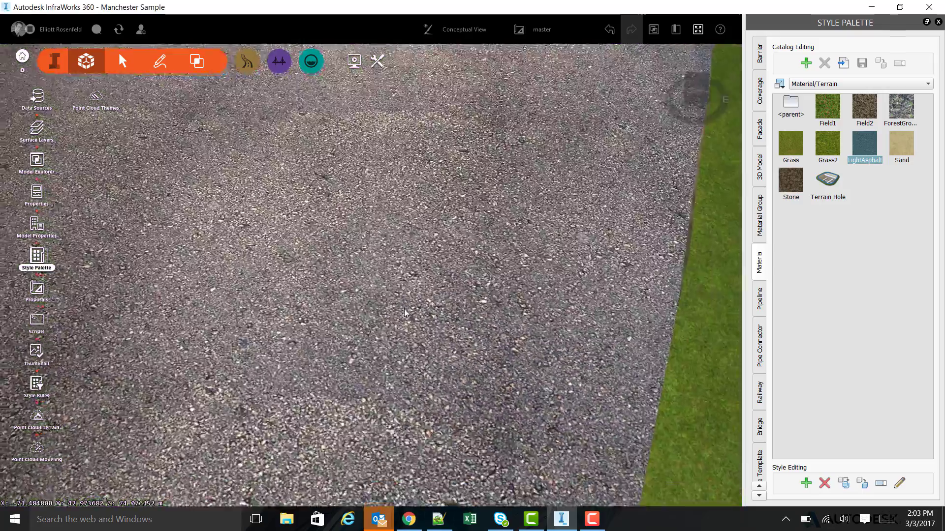
scroll(357, 329, "down", 2)
scroll(326, 350, "up", 6)
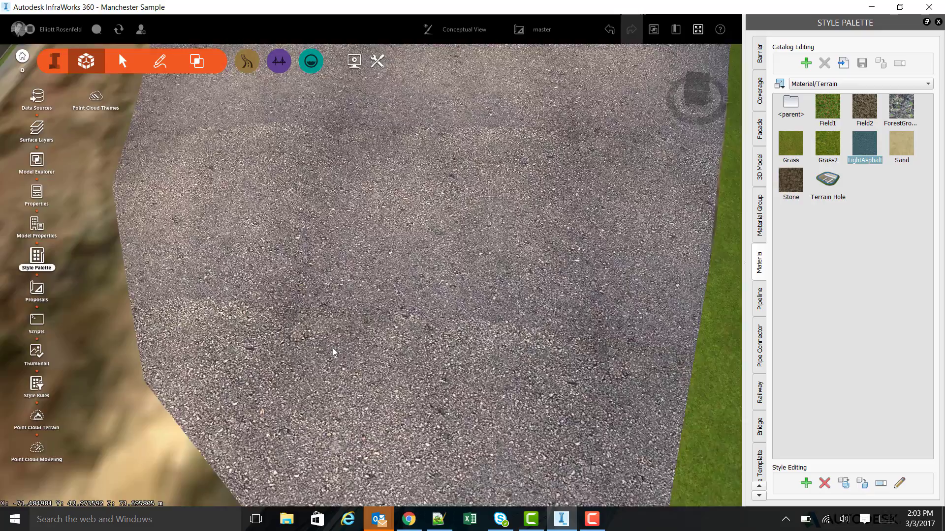
scroll(377, 351, "up", 3)
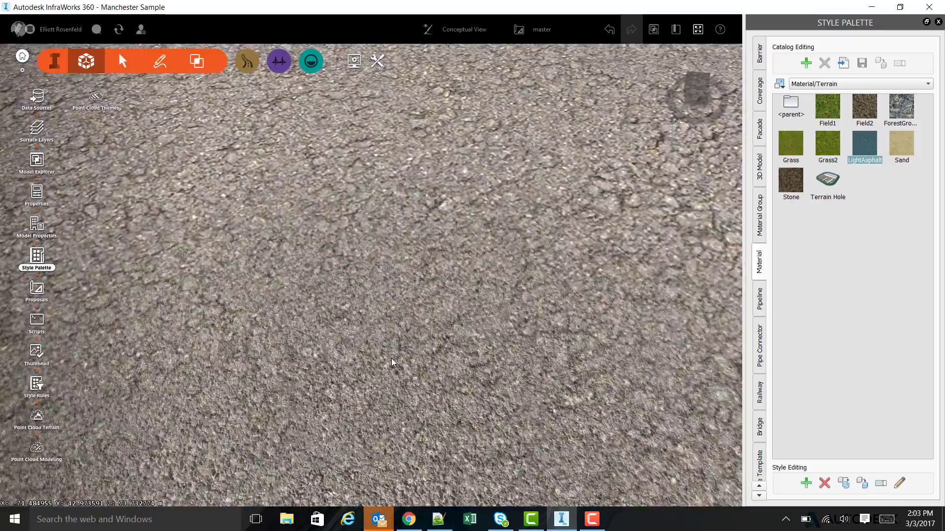
scroll(393, 357, "down", 2)
scroll(393, 356, "up", 2)
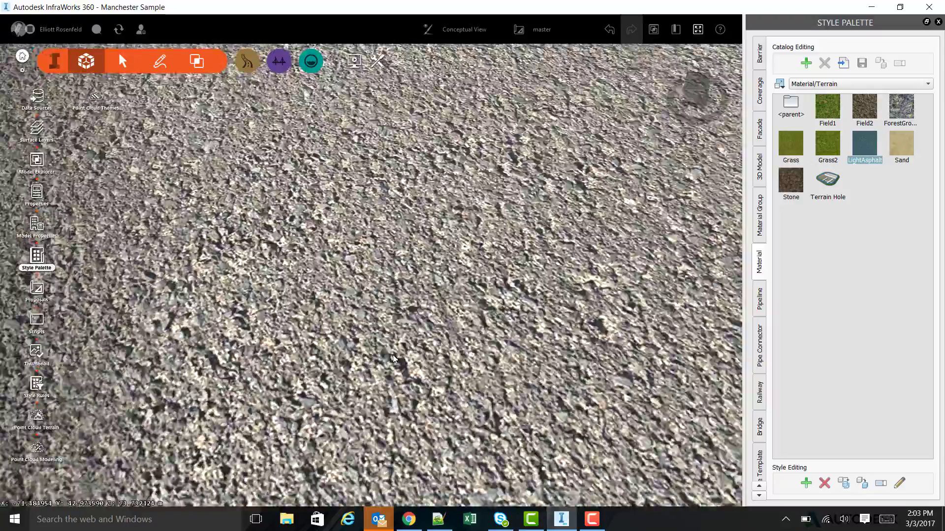
scroll(396, 356, "down", 2)
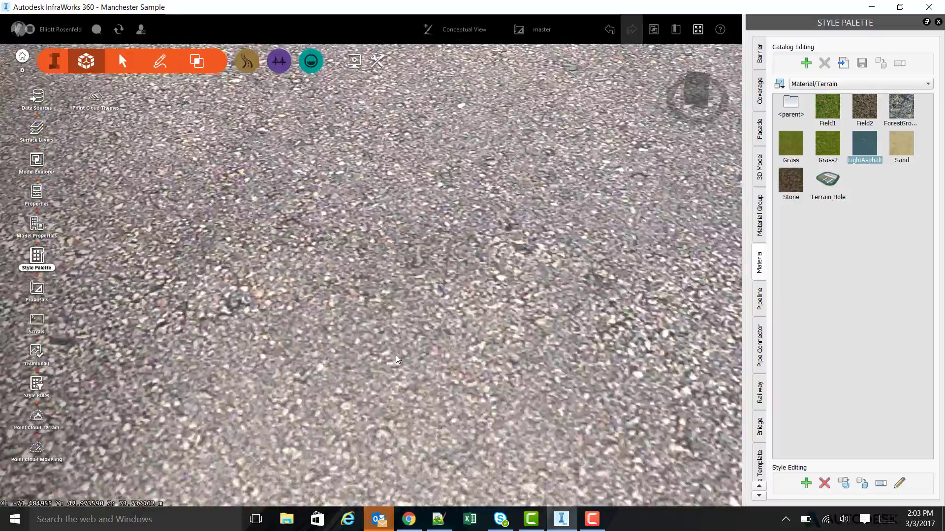
scroll(395, 355, "down", 5)
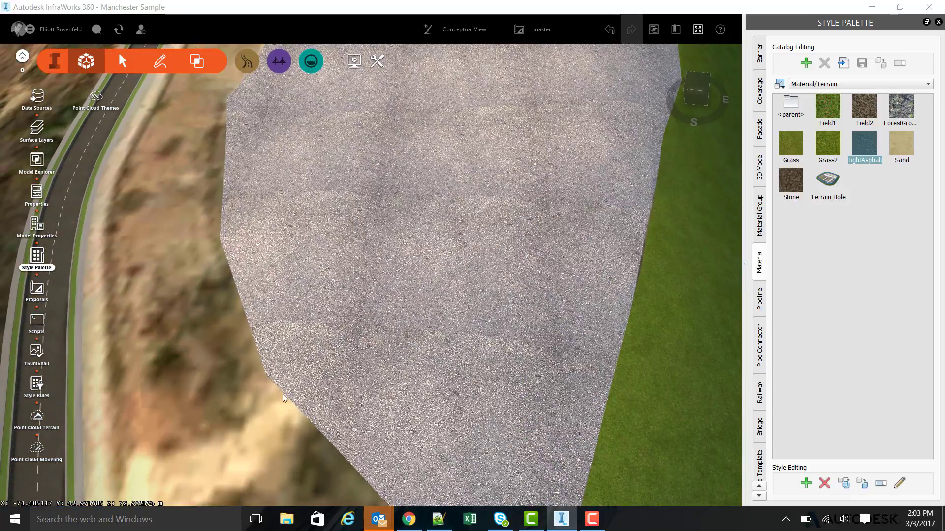
Open a new File Explorer window and go to the InfraWorks 360 Resources folder under C:\ProgramData\Autodesk.
left_click(287, 520)
left_click(219, 134)
type("C")
key("Down")
key("Return")
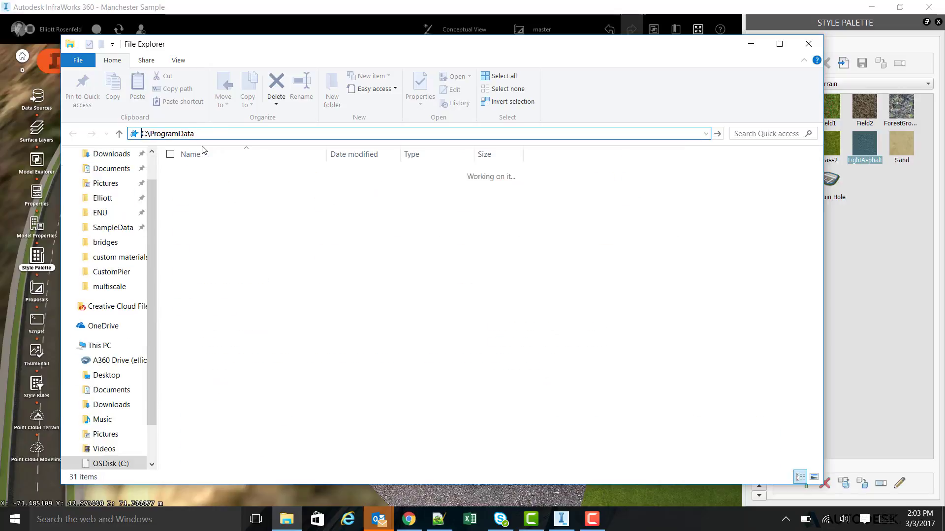
double_click(220, 187)
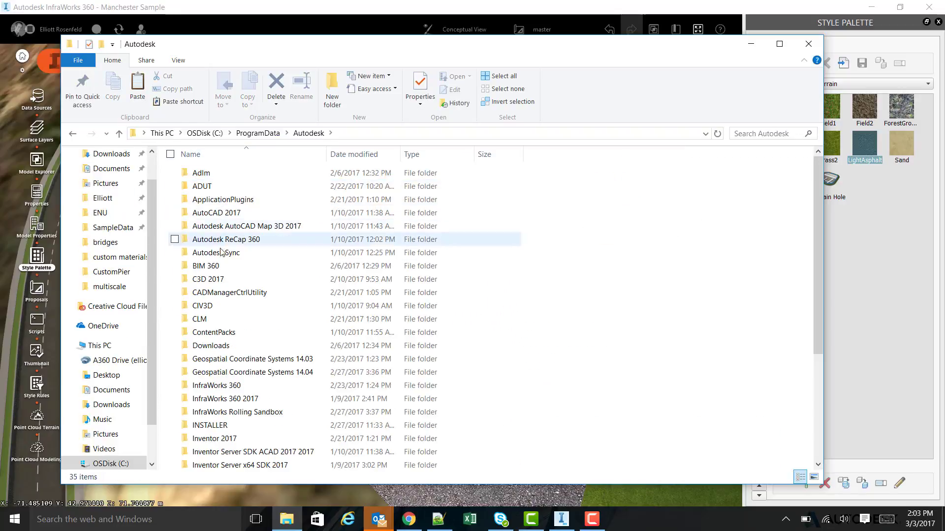
double_click(229, 386)
double_click(212, 174)
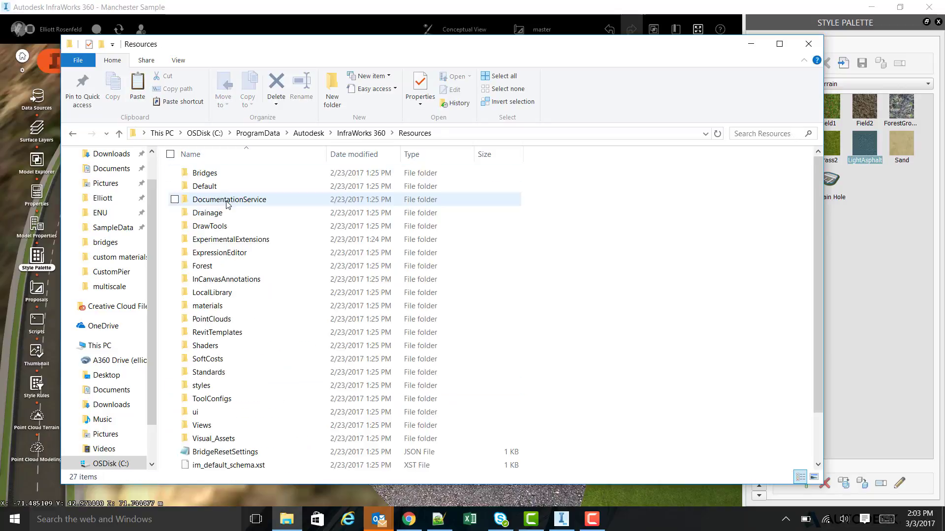
Open the multiscale folder inside LocalLibrary, Shared_Assets and shared_textures of the Resources folder.
double_click(220, 304)
left_click(118, 135)
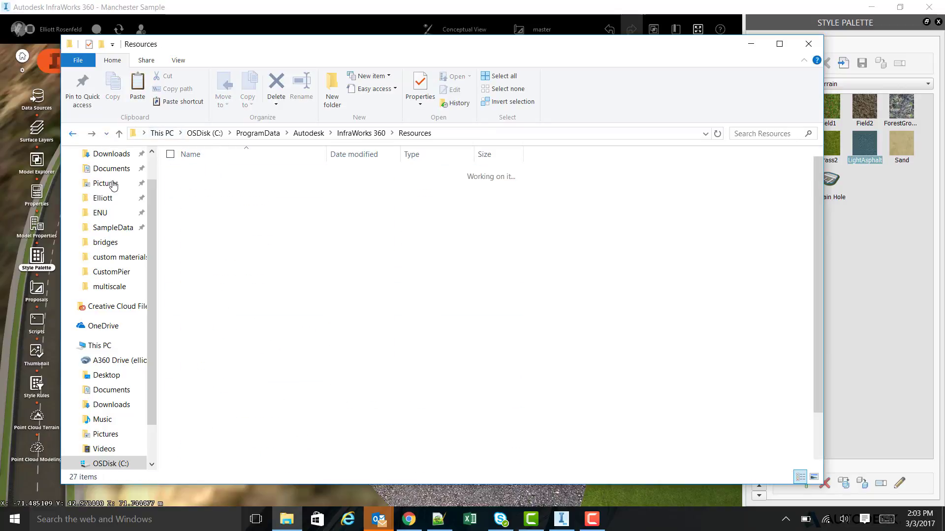
double_click(200, 266)
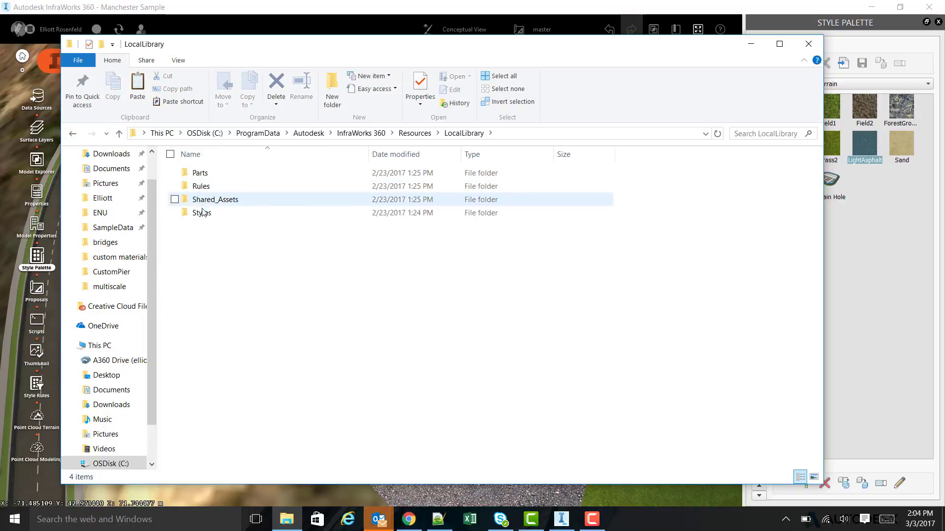
double_click(202, 206)
left_click(215, 295)
double_click(215, 296)
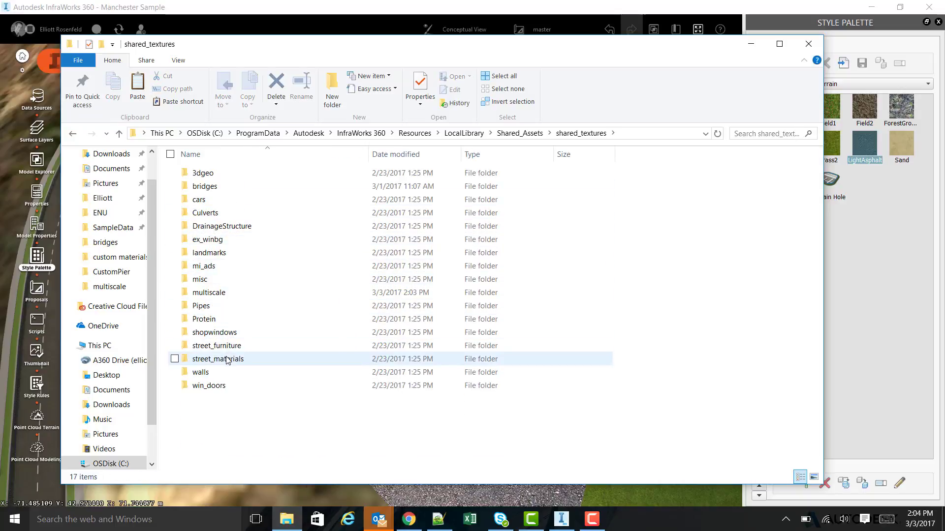
double_click(222, 292)
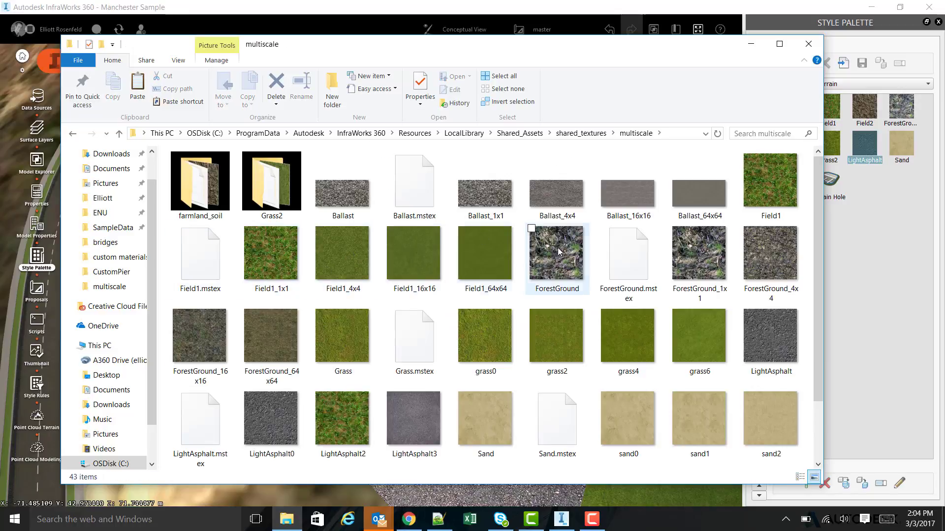
Check the file properties of the LightAsphalt2 image, then close them.
left_click(334, 421)
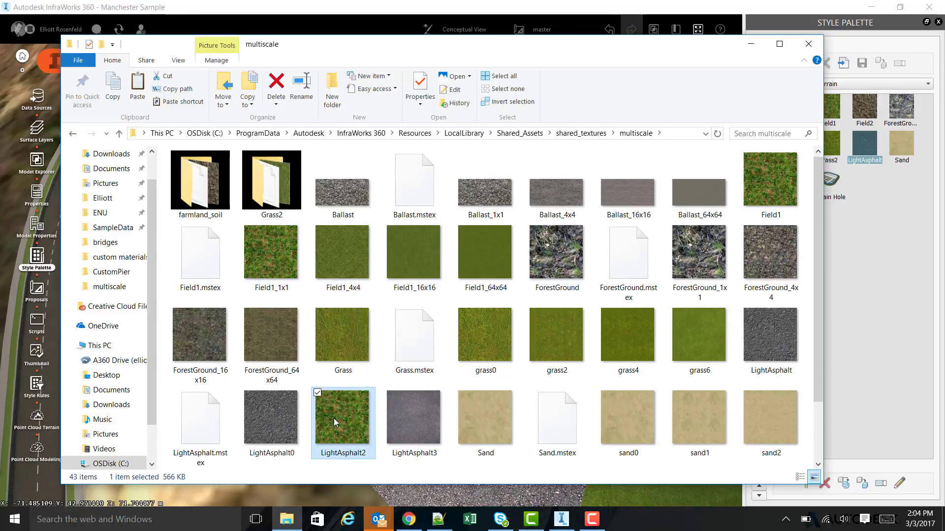
right_click(344, 420)
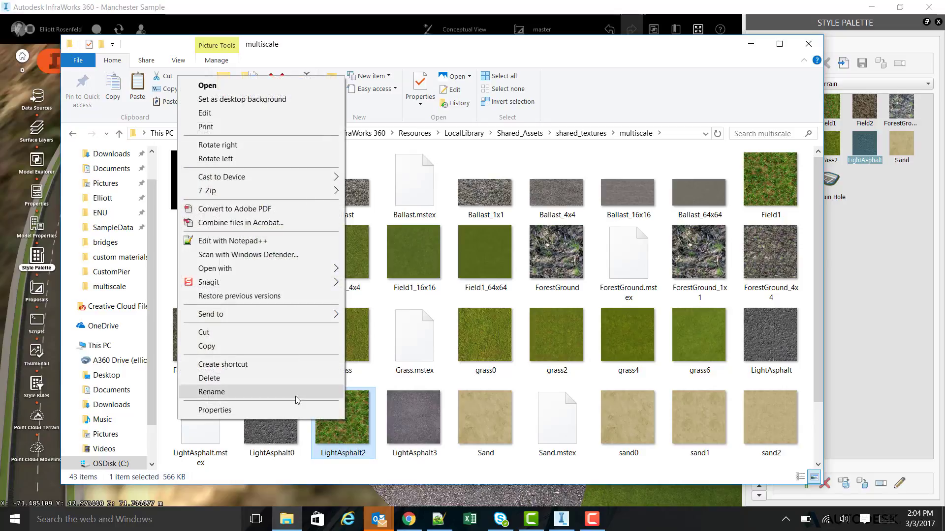
left_click(295, 409)
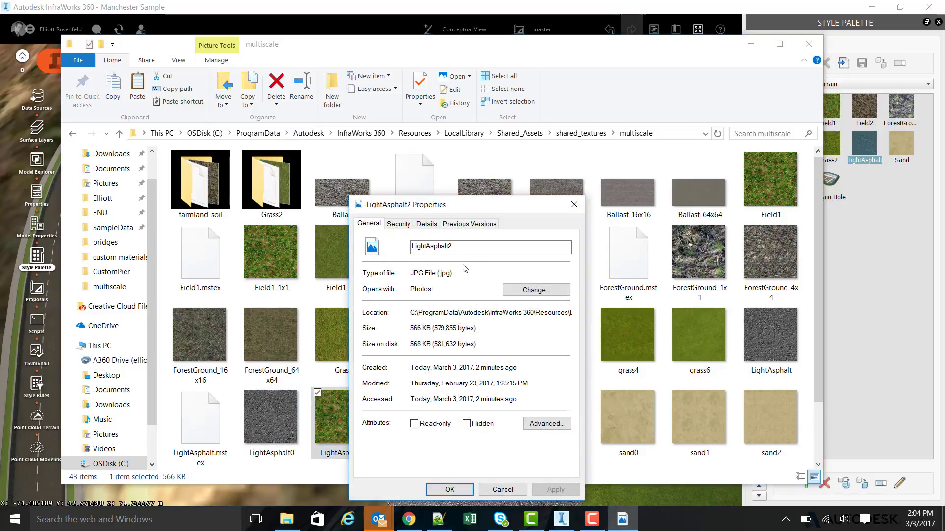
left_click(450, 491)
Check the texture names and distances in LightAsphalt.mstex in Notepad++, then close the editor.
right_click(192, 422)
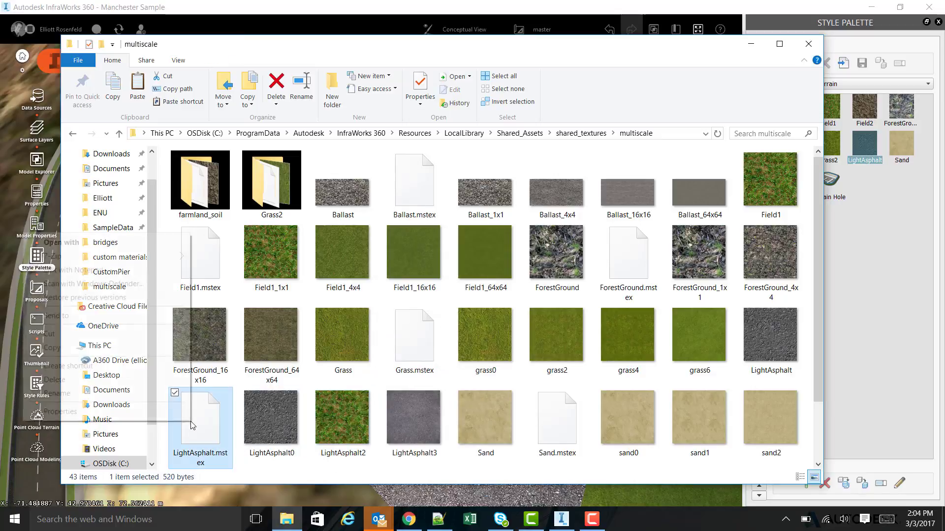
left_click(105, 270)
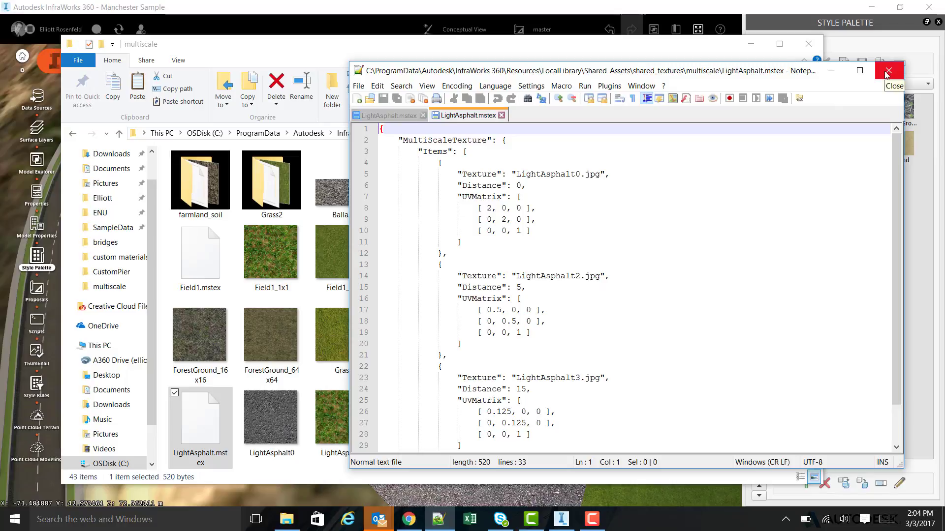
left_click(423, 116)
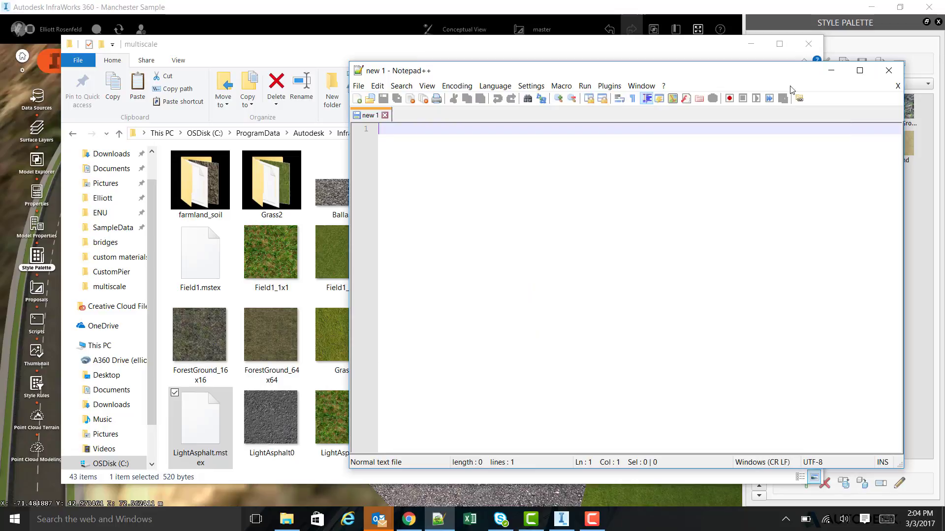
left_click(888, 70)
left_click(331, 469)
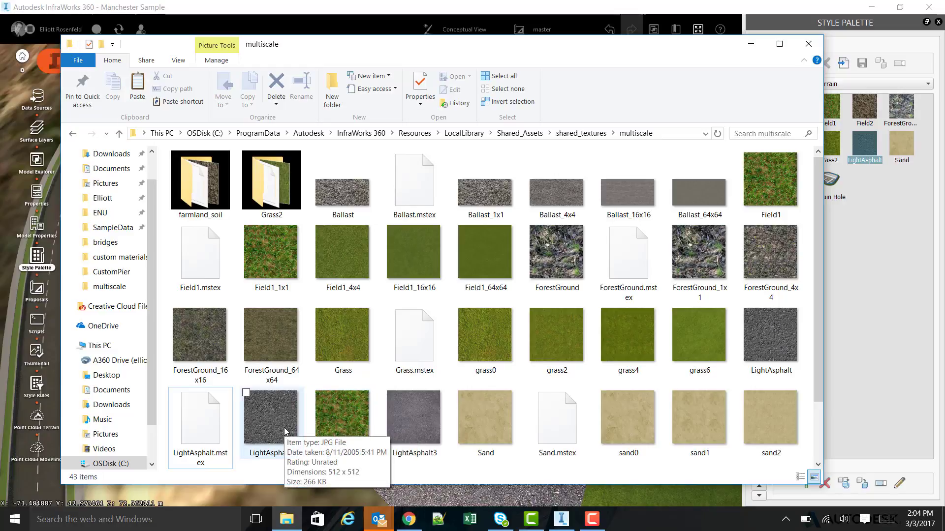
Open the LightAsphalt2 image from the multiscale folder in Adobe Photoshop CC 2017.
right_click(351, 411)
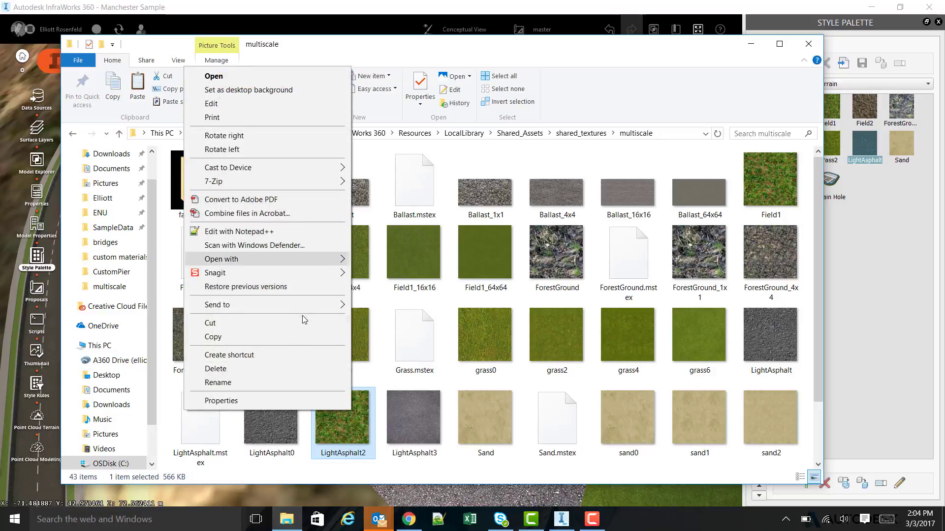
mouse_move(297, 262)
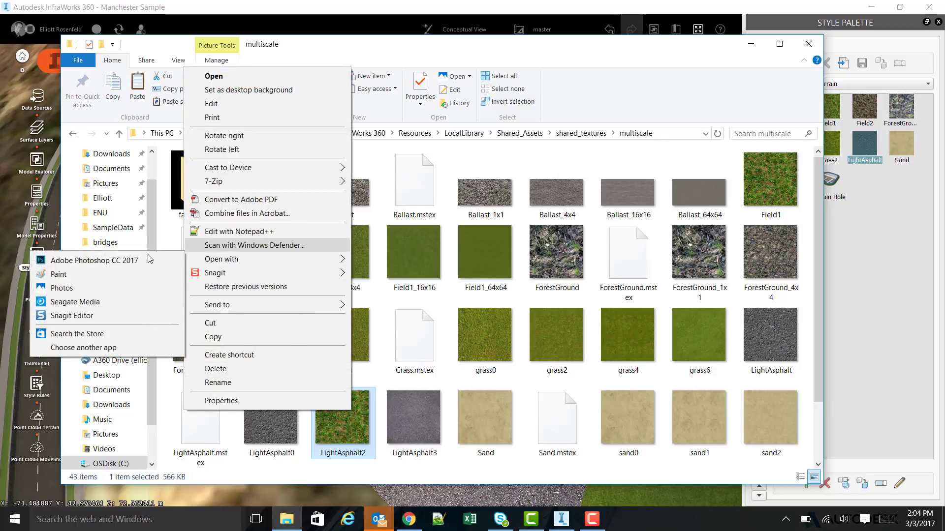
left_click(99, 260)
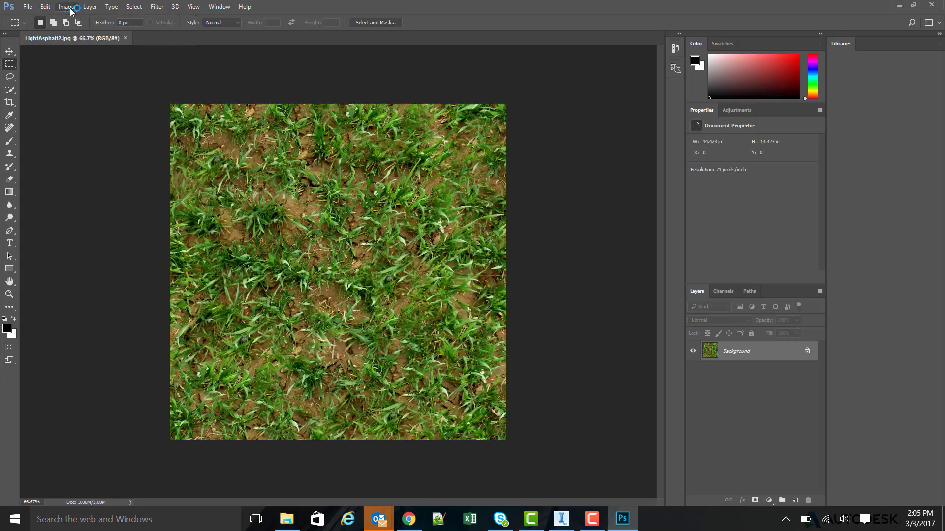
left_click(67, 7)
left_click(70, 9)
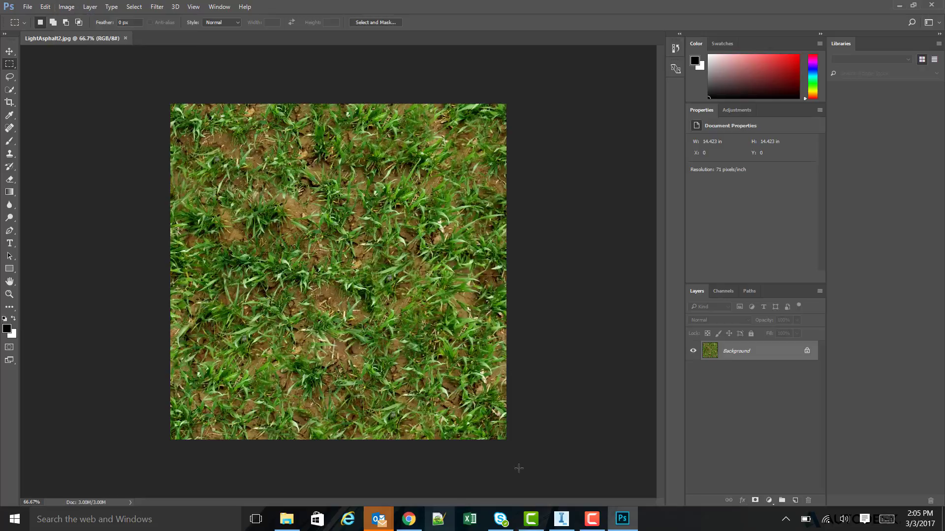
Resize the LightAsphalt2 image to 512 × 512 pixels with its width and height linked.
left_click(67, 7)
left_click(84, 95)
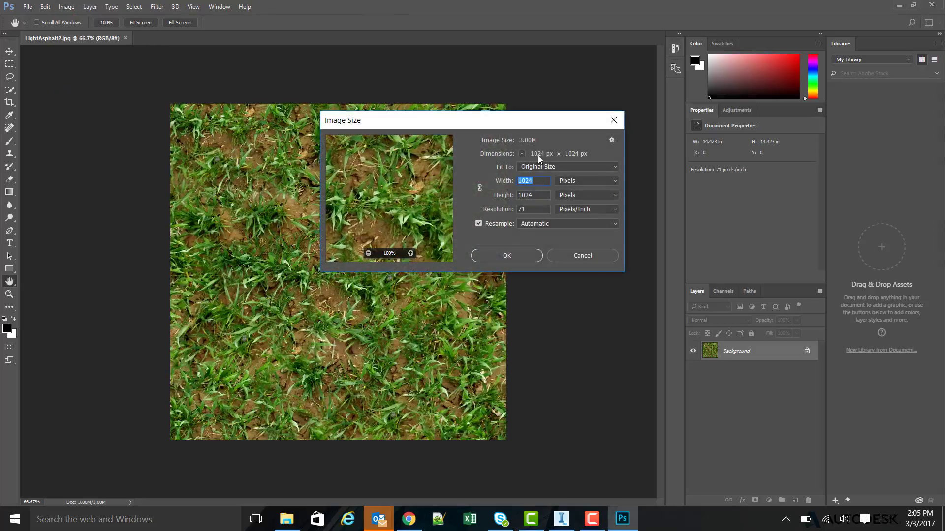
type("512")
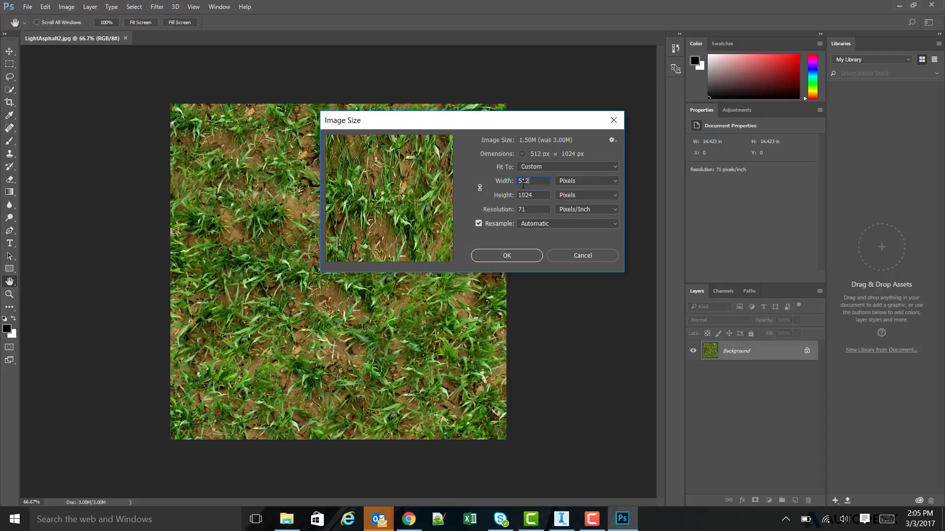
left_click(480, 188)
double_click(537, 180)
type("512")
left_click(506, 255)
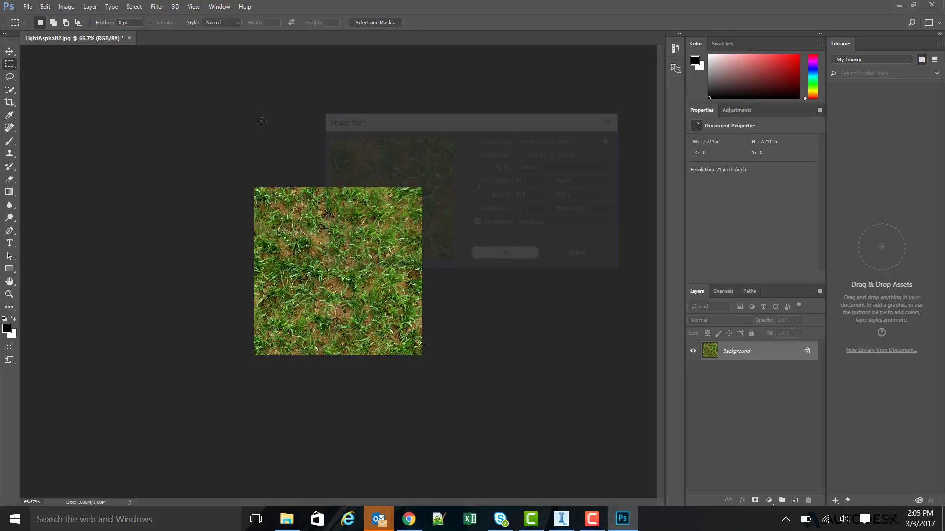
Save the resized image as a JPEG over the existing LightAsphalt2 file in the multiscale folder, then close Photoshop.
left_click(28, 7)
left_click(57, 146)
left_click(135, 230)
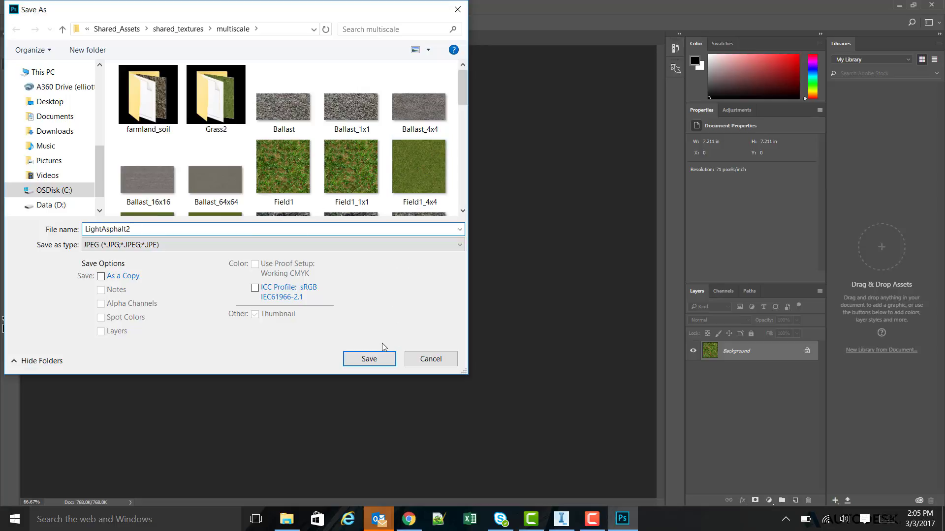
left_click(380, 358)
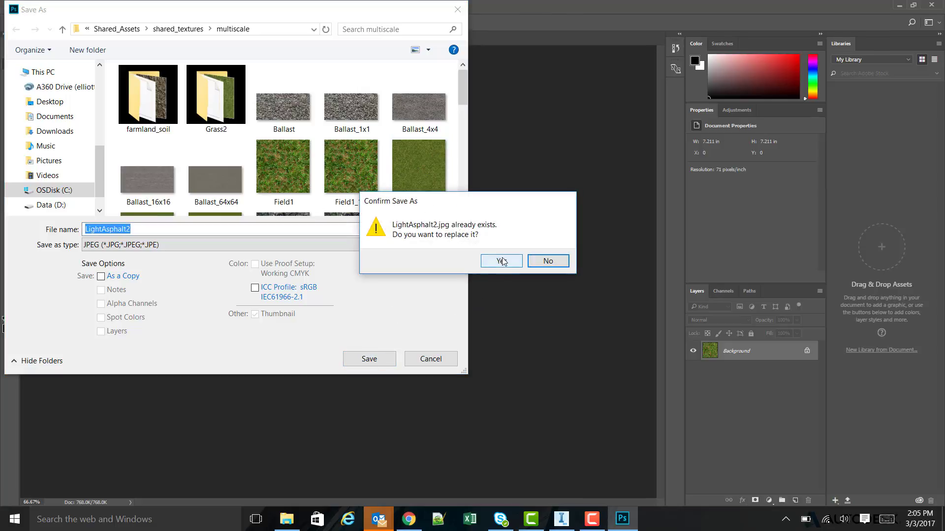
left_click(500, 263)
left_click(529, 141)
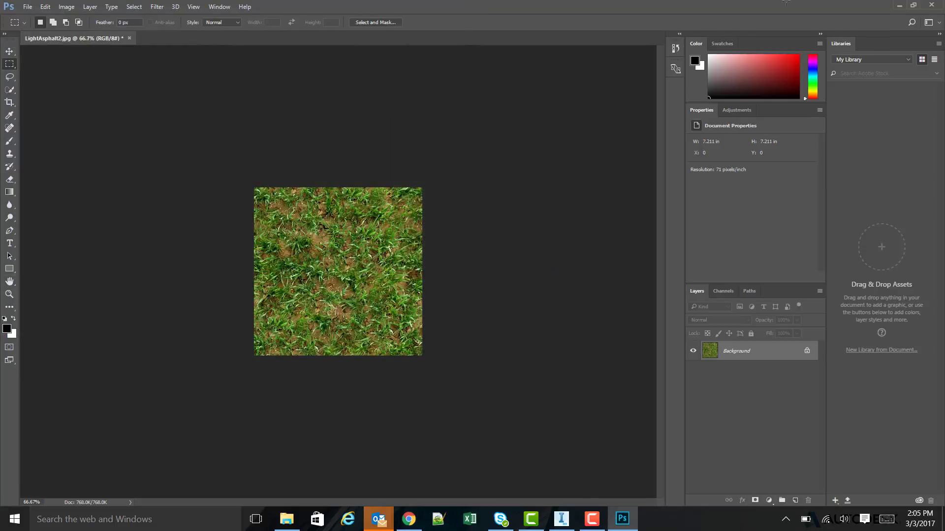
left_click(932, 5)
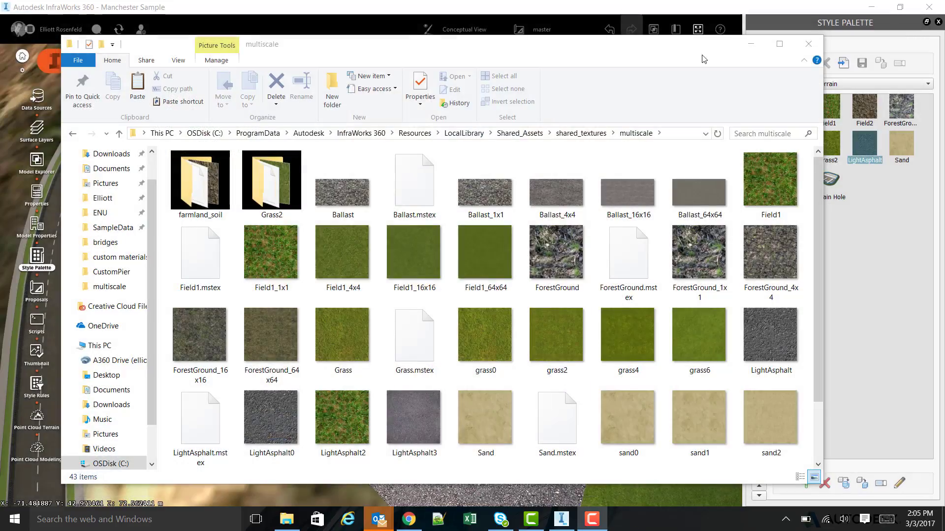
Return to InfraWorks and refresh the asphalt coverage by applying the Stone material and reapplying LightAsphalt.
left_click(750, 49)
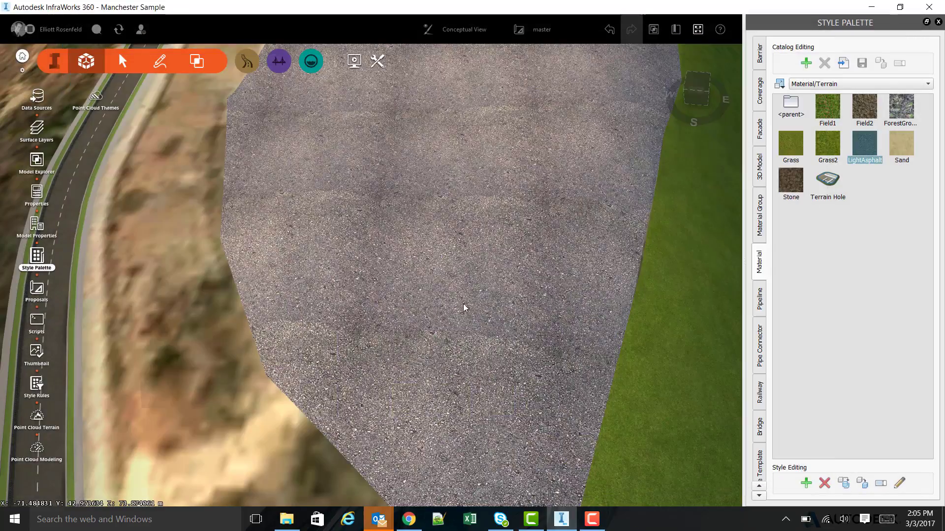
scroll(470, 350, "up", 10)
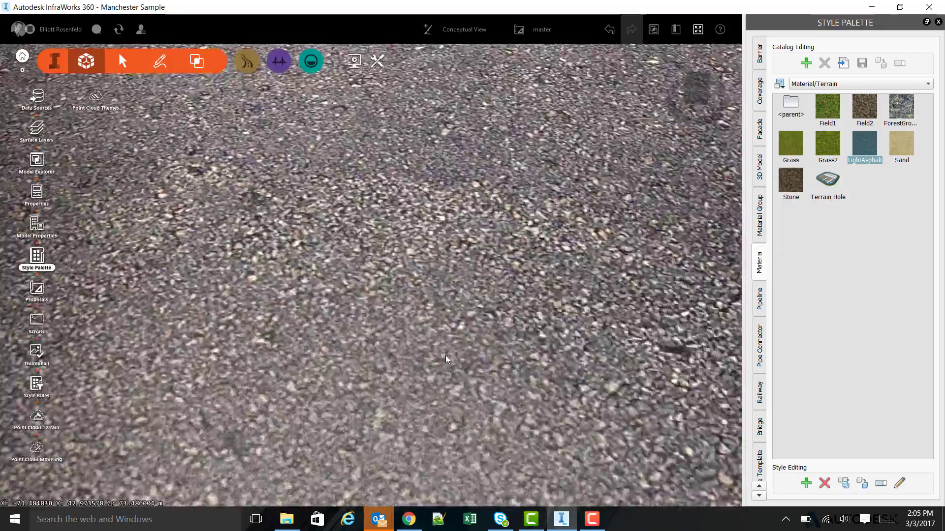
scroll(443, 355, "up", 5)
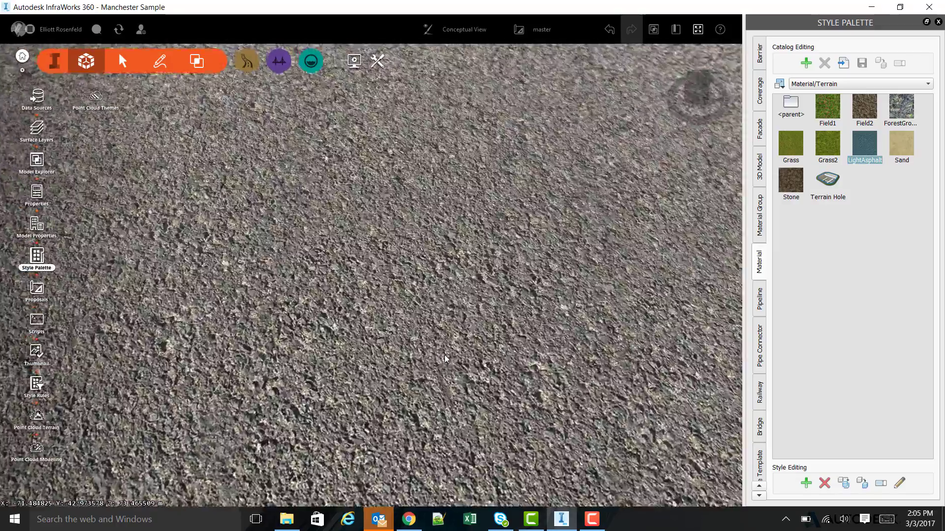
scroll(438, 350, "down", 5)
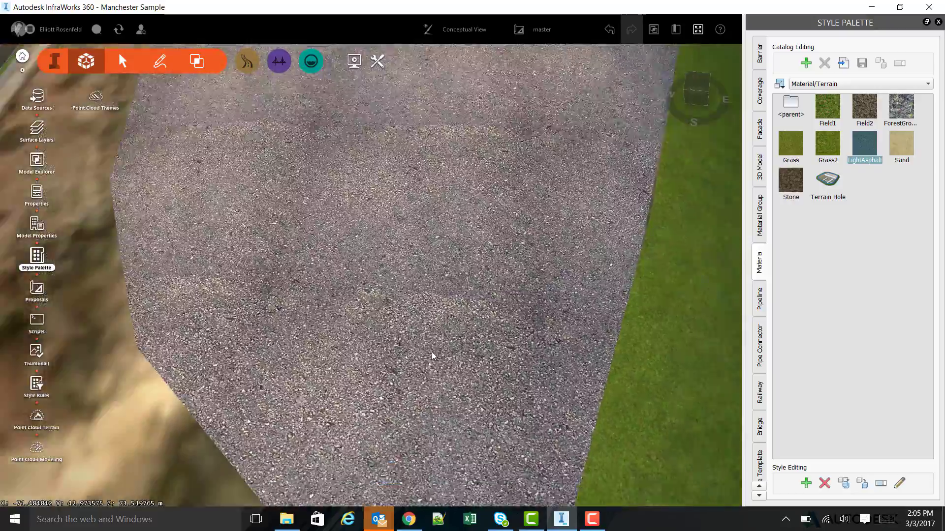
scroll(433, 355, "down", 3)
left_click_drag(791, 180, 497, 335)
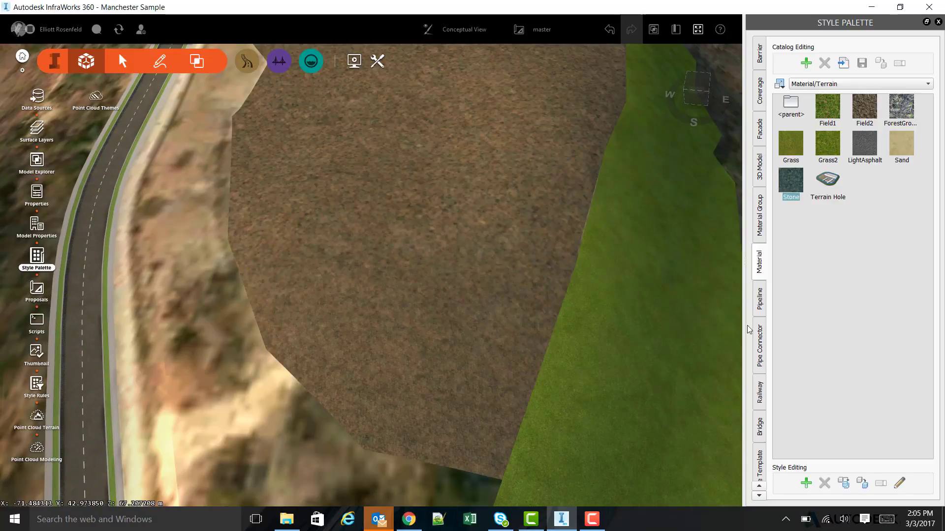
left_click_drag(871, 140, 419, 359)
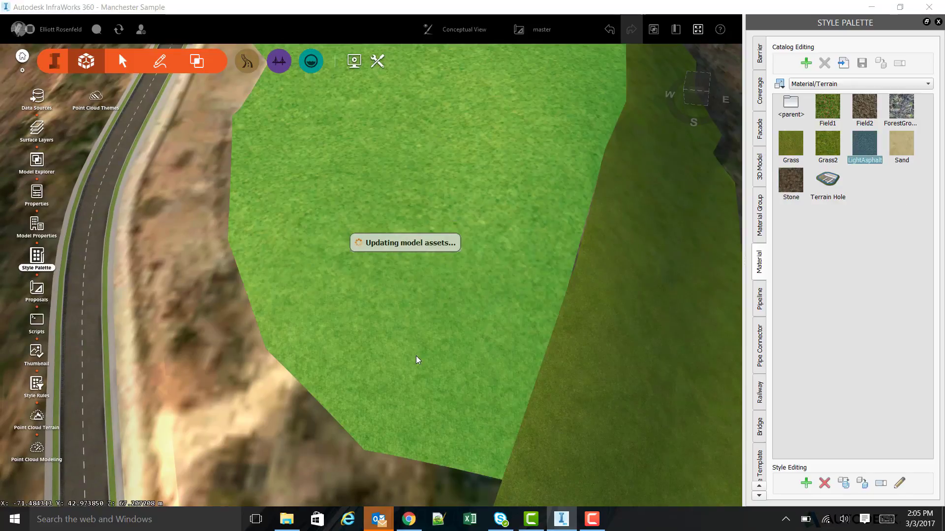
Examine the reapplied LightAsphalt coverage from close up to far away to check which texture appears at each distance.
scroll(418, 362, "up", 5)
scroll(433, 387, "up", 3)
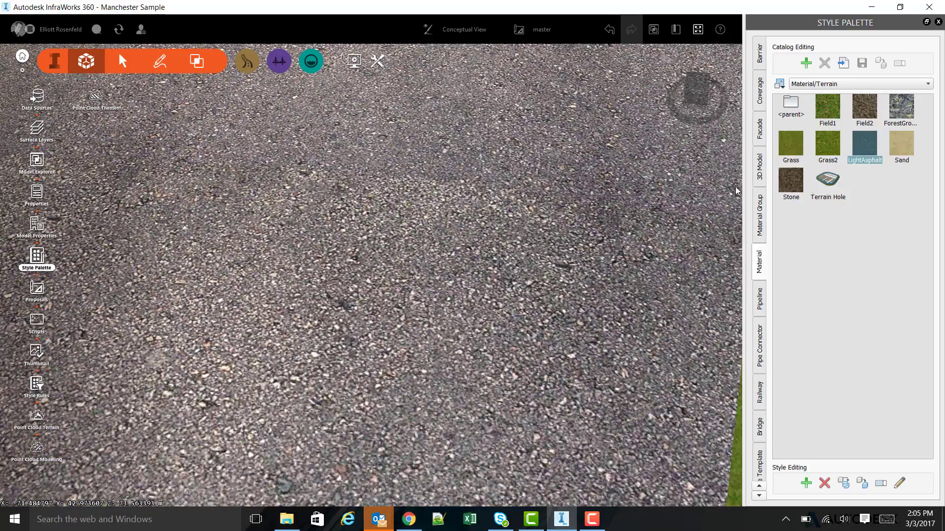
scroll(323, 359, "down", 5)
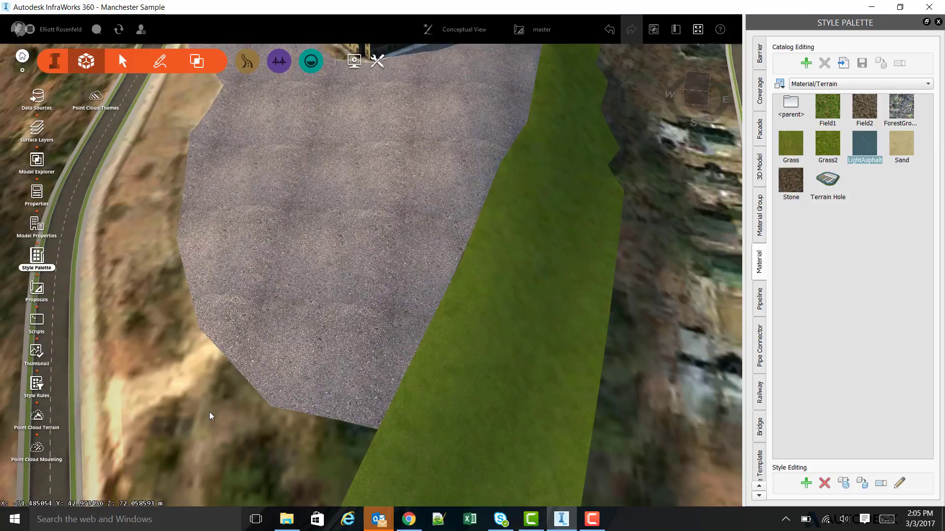
left_click_drag(322, 360, 372, 343)
scroll(373, 343, "up", 2)
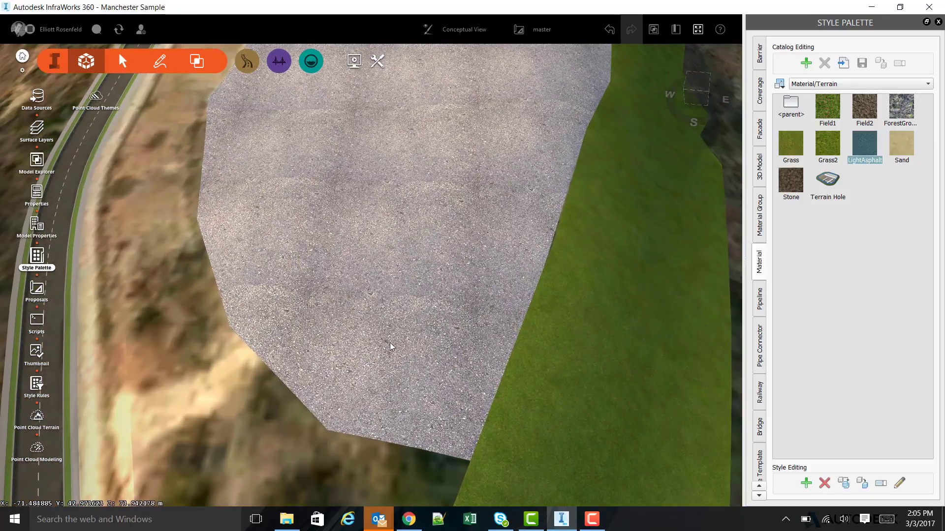
scroll(375, 374, "up", 3)
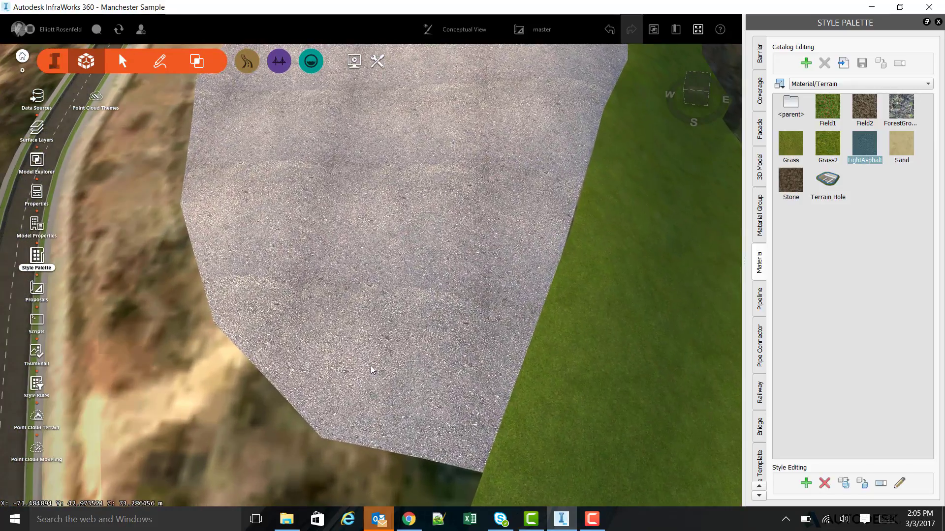
scroll(370, 370, "up", 4)
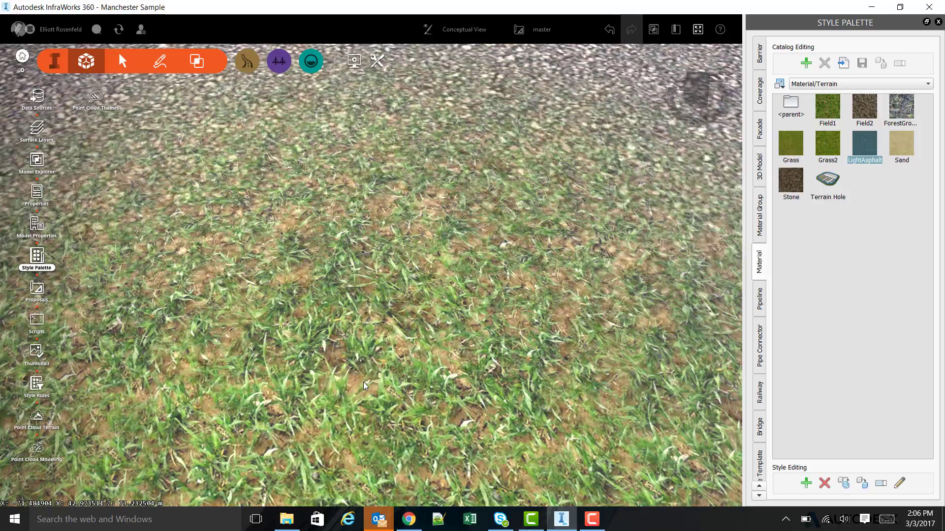
scroll(364, 386, "up", 4)
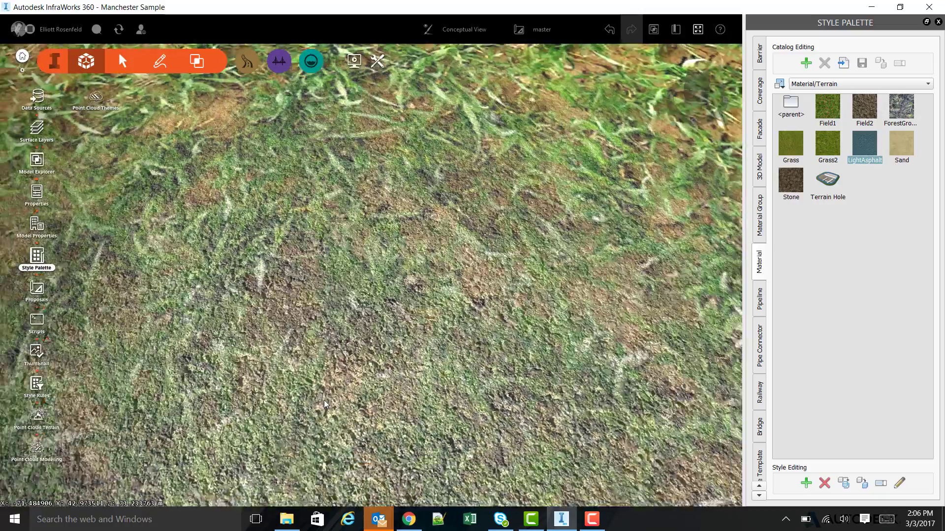
scroll(338, 381, "down", 3)
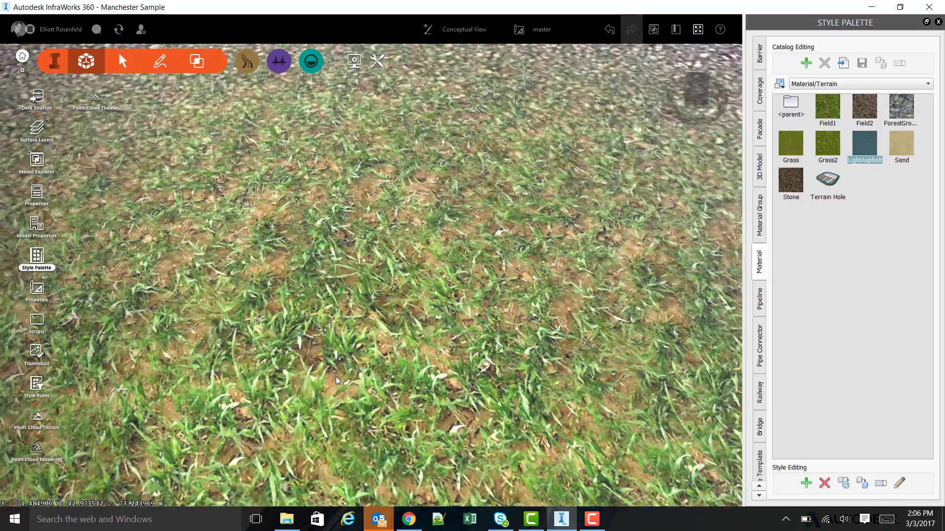
scroll(337, 381, "down", 5)
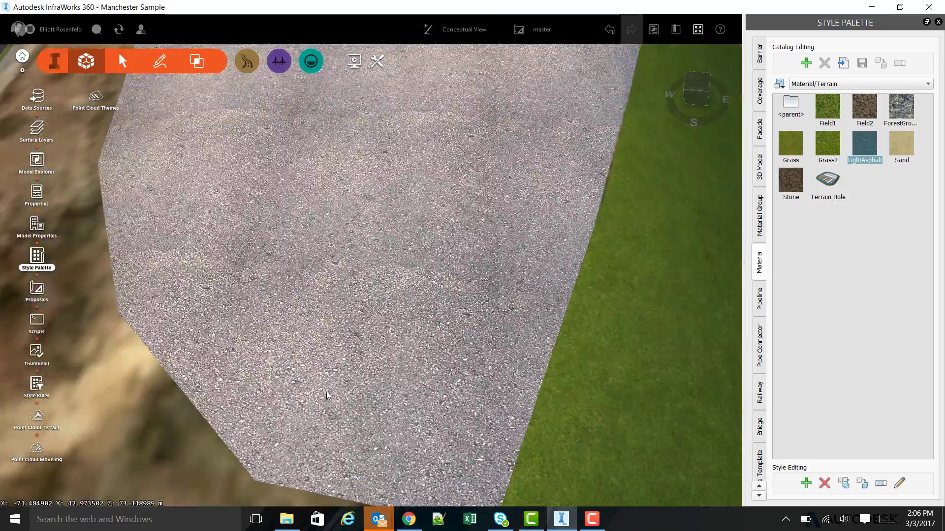
scroll(328, 393, "down", 5)
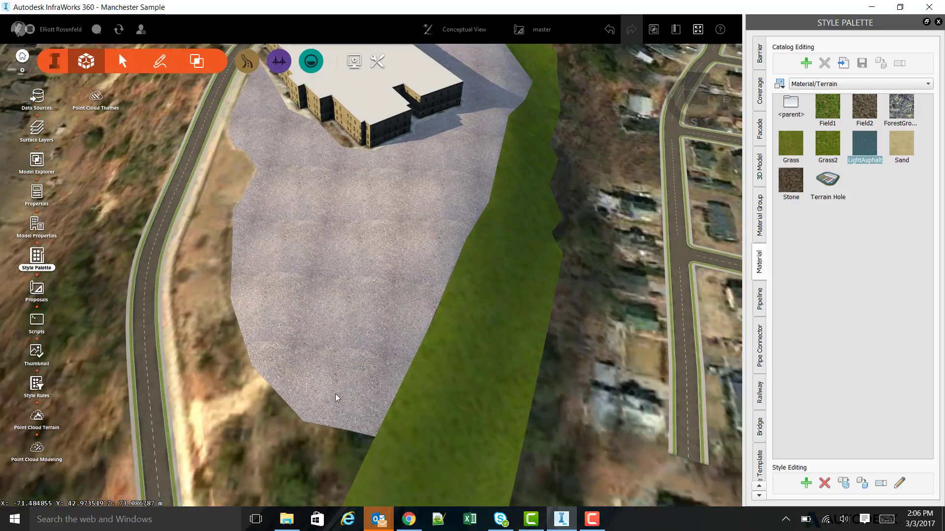
middle_click_drag(336, 397, 305, 431, "shift")
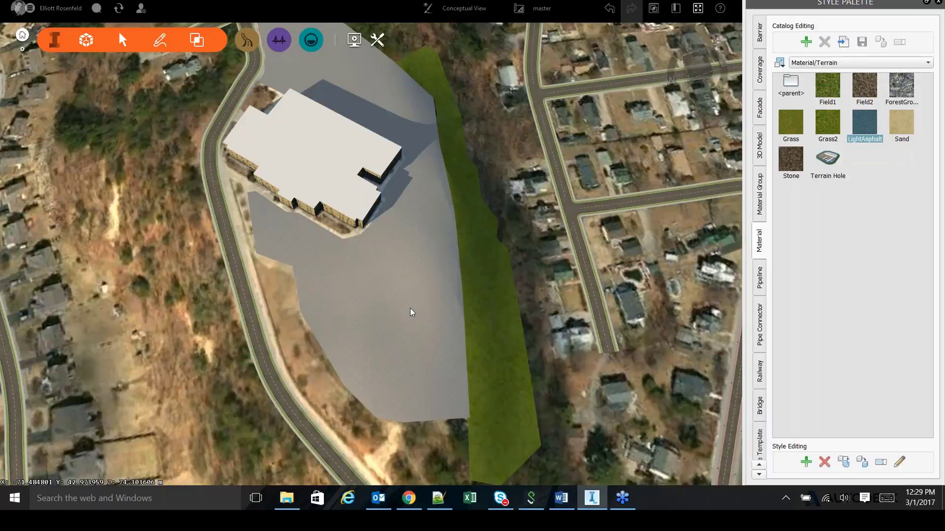
Inspect the asphalt area around the building and select the LightAsphalt material in the Style Palette.
middle_click_drag(413, 312, 445, 302, "shift")
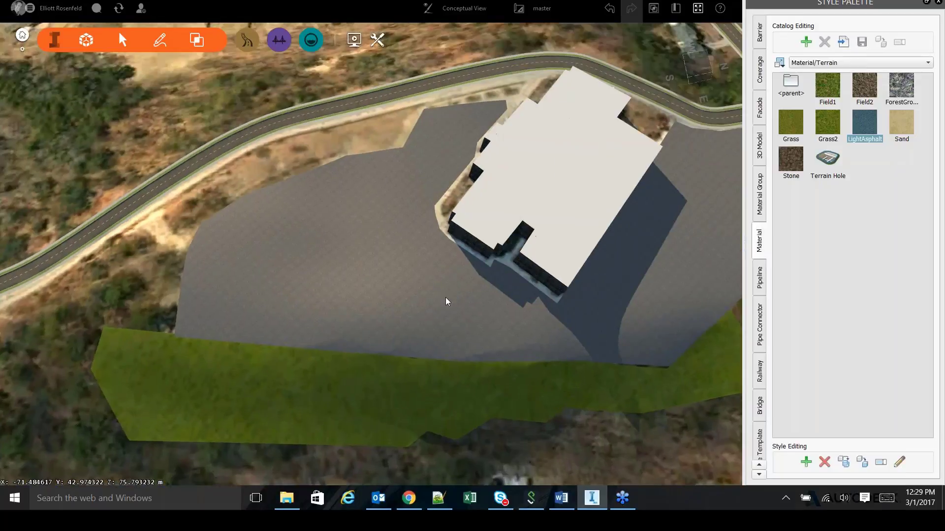
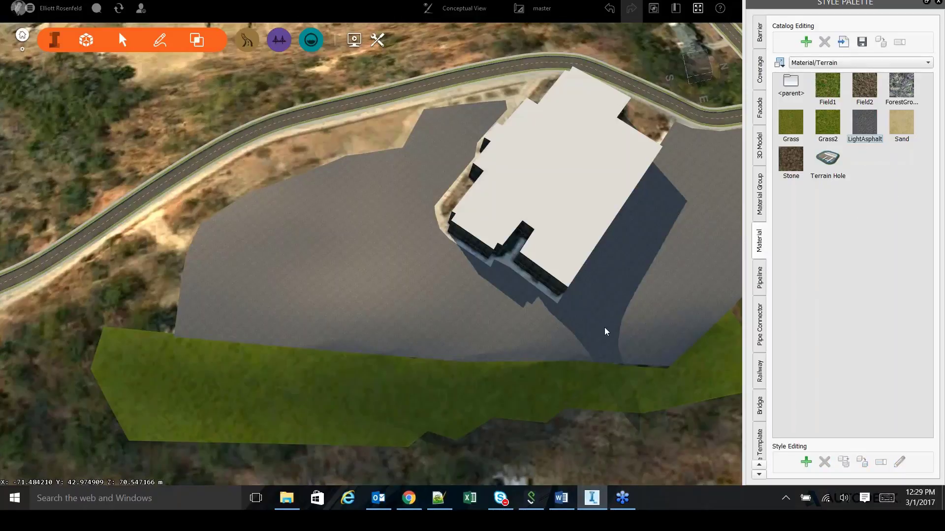
scroll(606, 331, "up", 1)
middle_click_drag(606, 331, 580, 299)
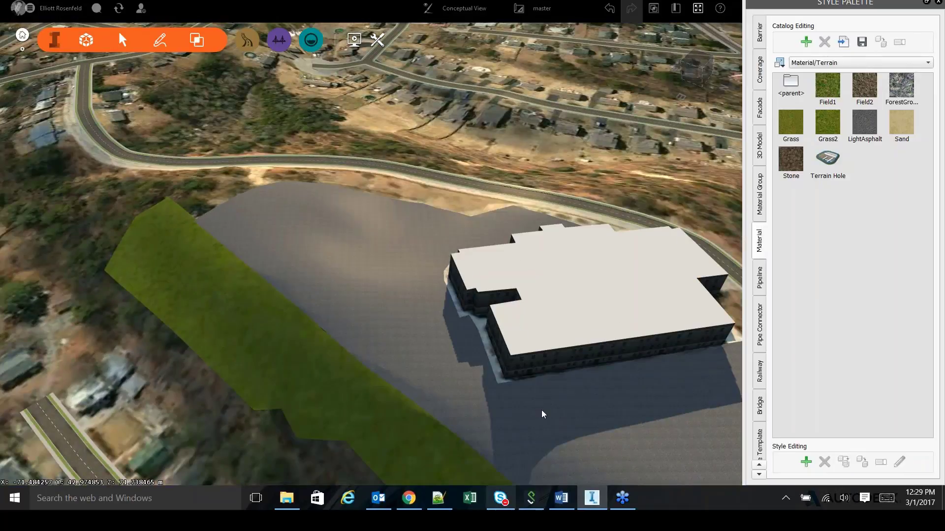
middle_click_drag(542, 413, 455, 338)
left_click(864, 124)
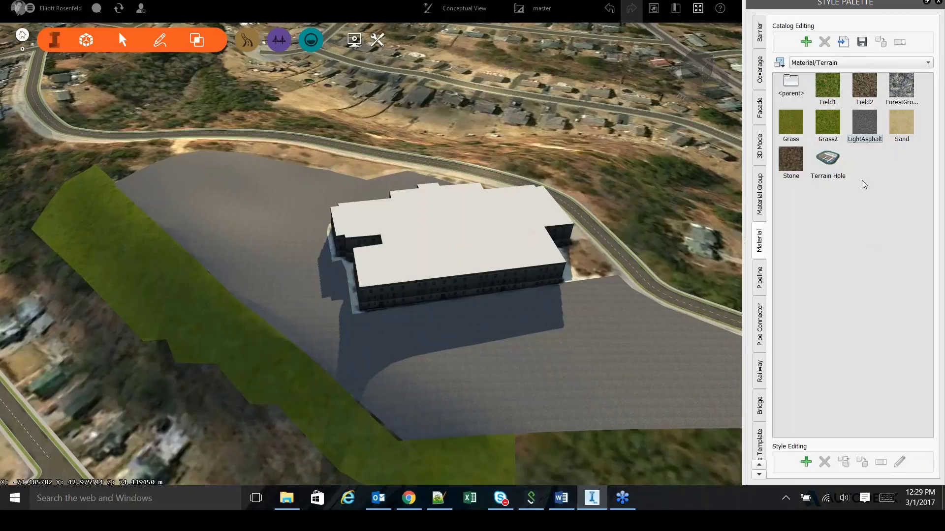
left_click(861, 123)
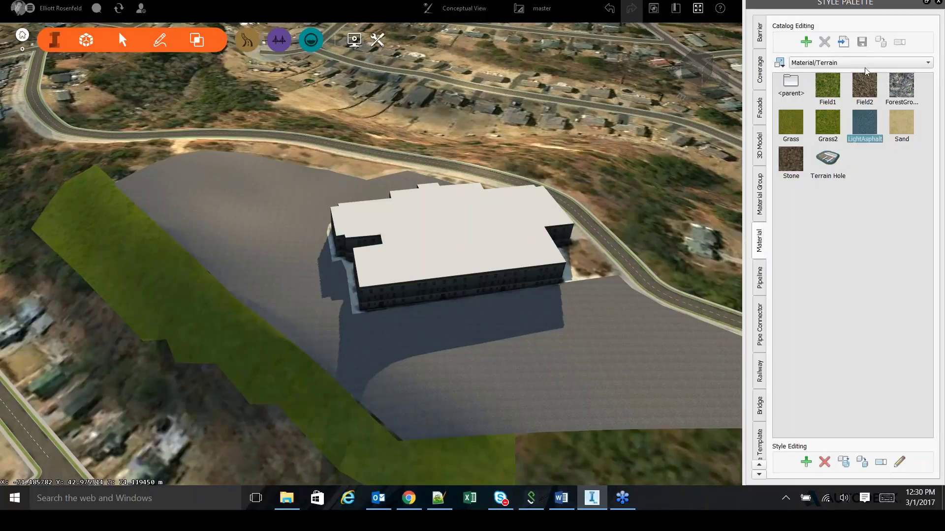
left_click(871, 122, "ctrl")
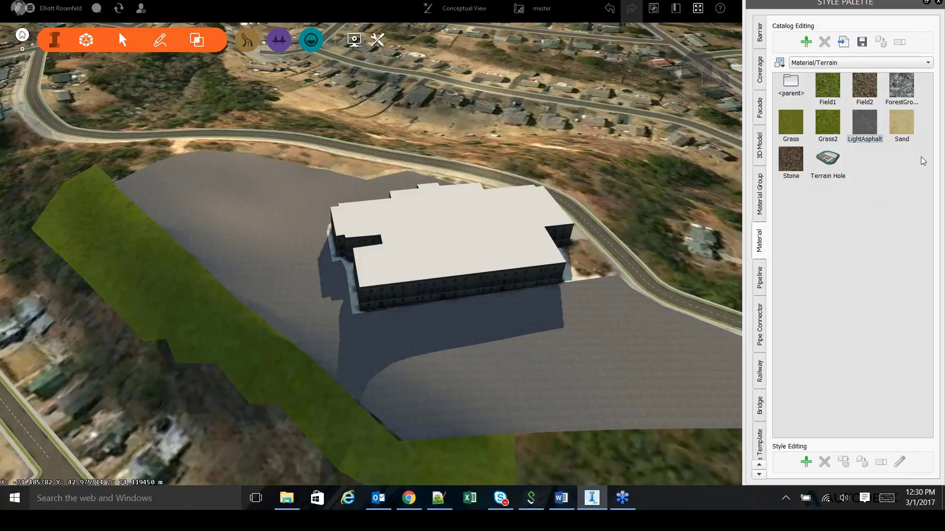
left_click(843, 44)
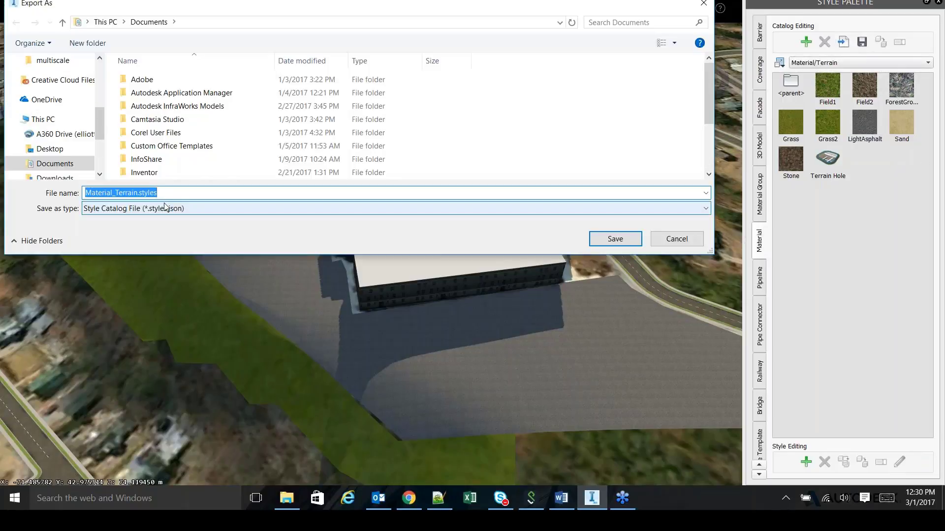
left_click_drag(270, 9, 363, 23)
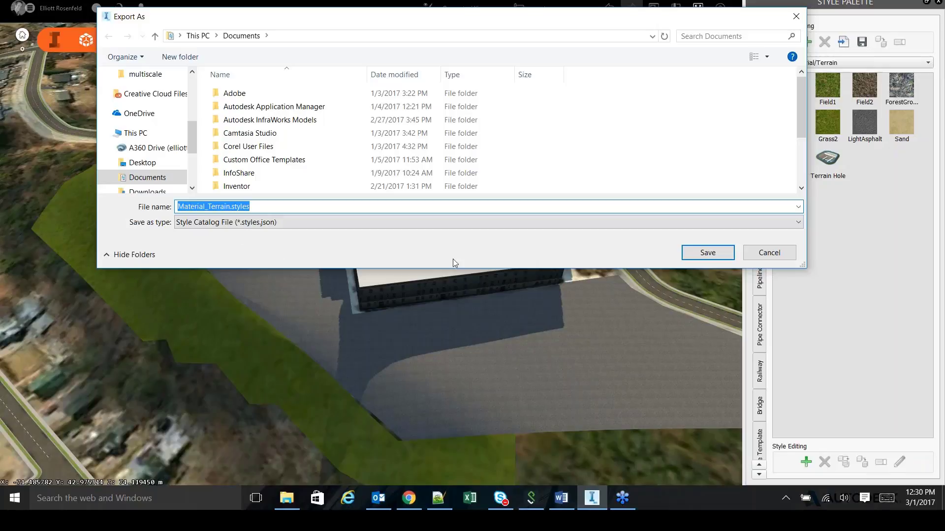
left_click(763, 254)
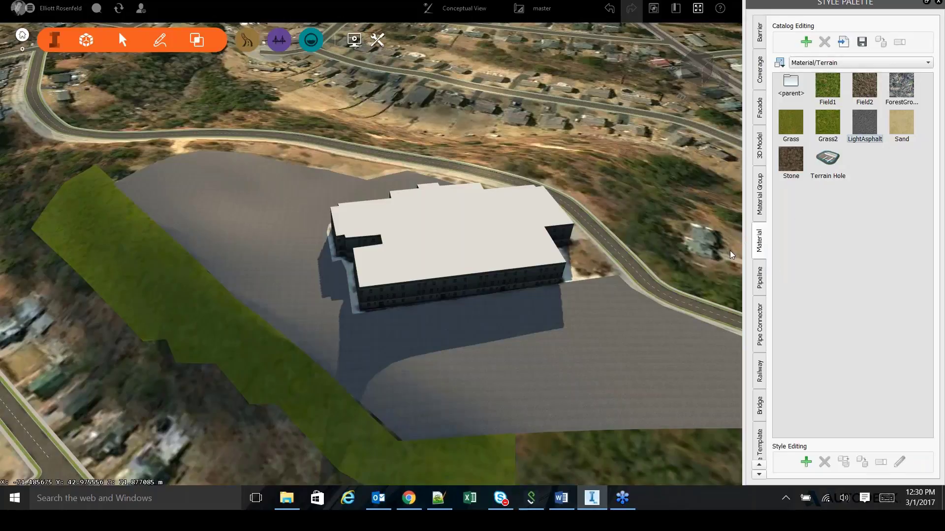
left_click_drag(657, 215, 649, 211)
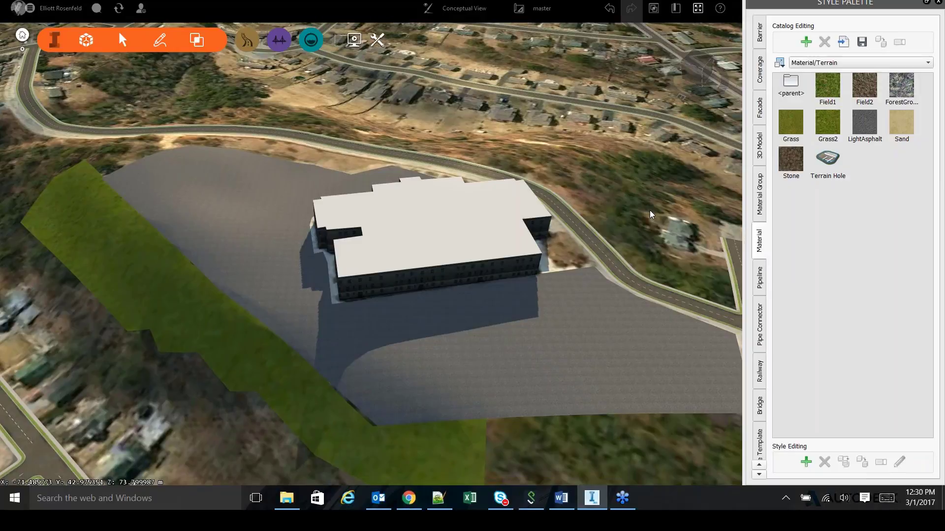
Create a material catalog named Custom MultiScale Materials at the top level of the Material styles and open it.
left_click(819, 263)
double_click(790, 85)
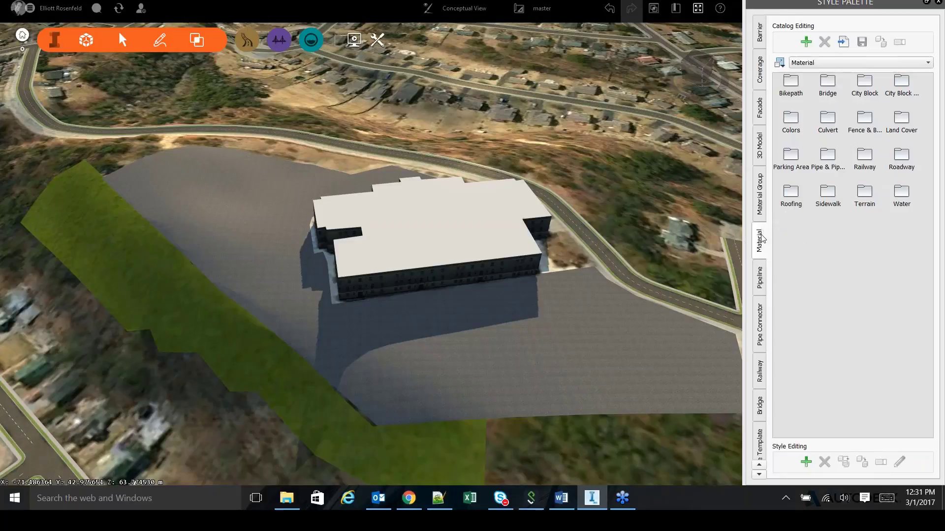
left_click(807, 44)
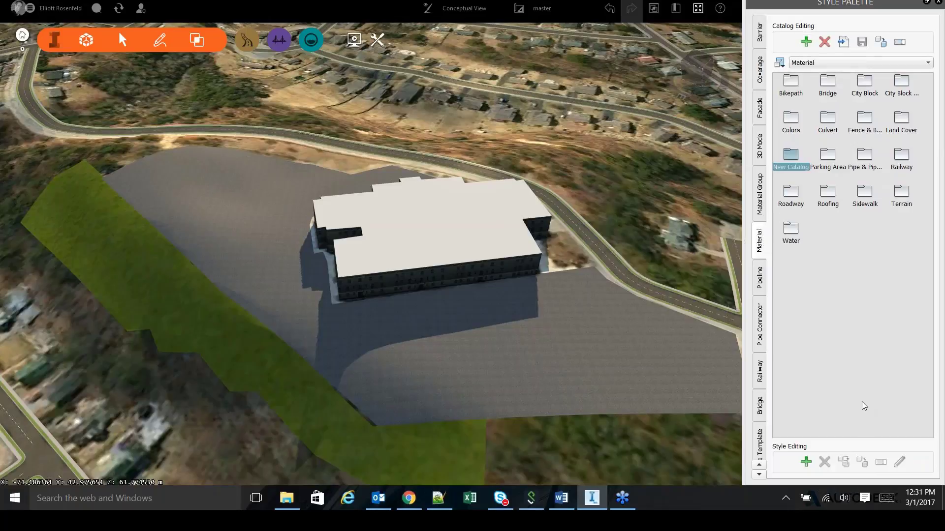
type("Custom MultiScale Materials")
left_click(882, 319)
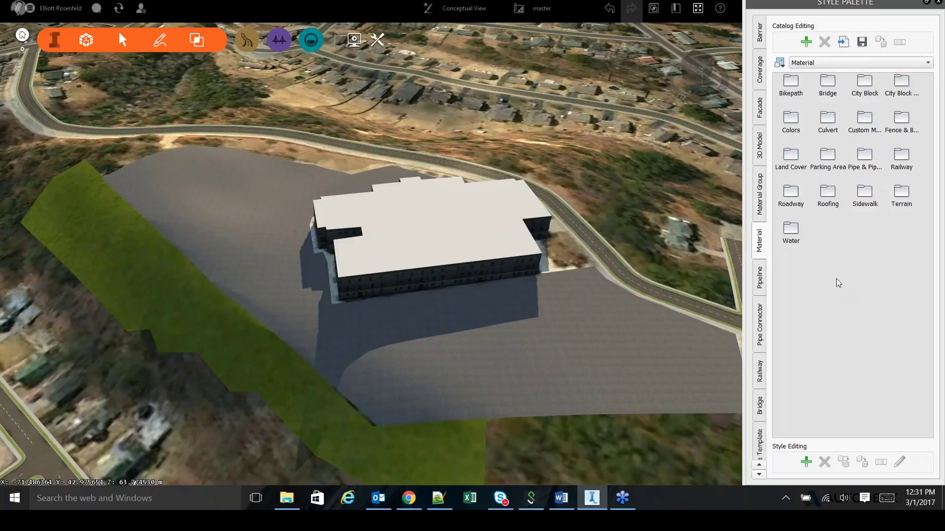
double_click(864, 119)
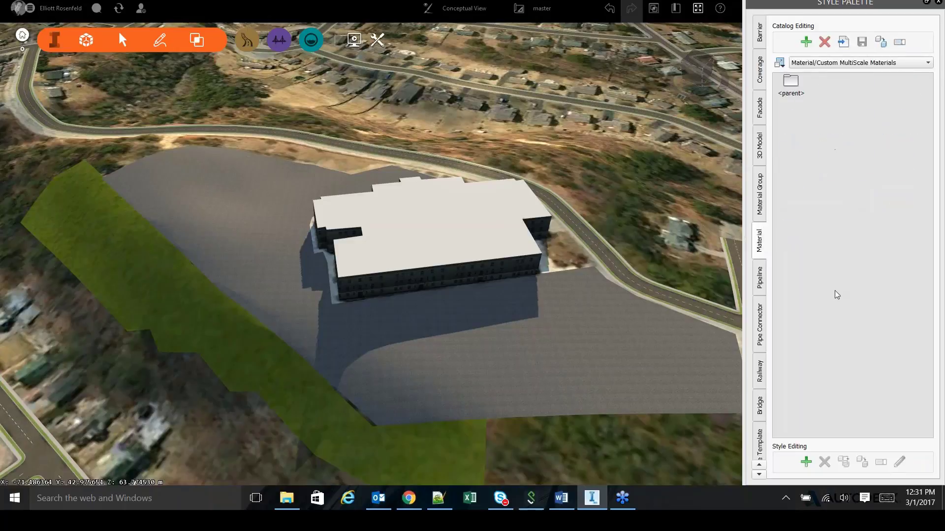
Define a new texture material in the catalog using the GreyBlock image from the custom materials folder.
left_click(806, 465)
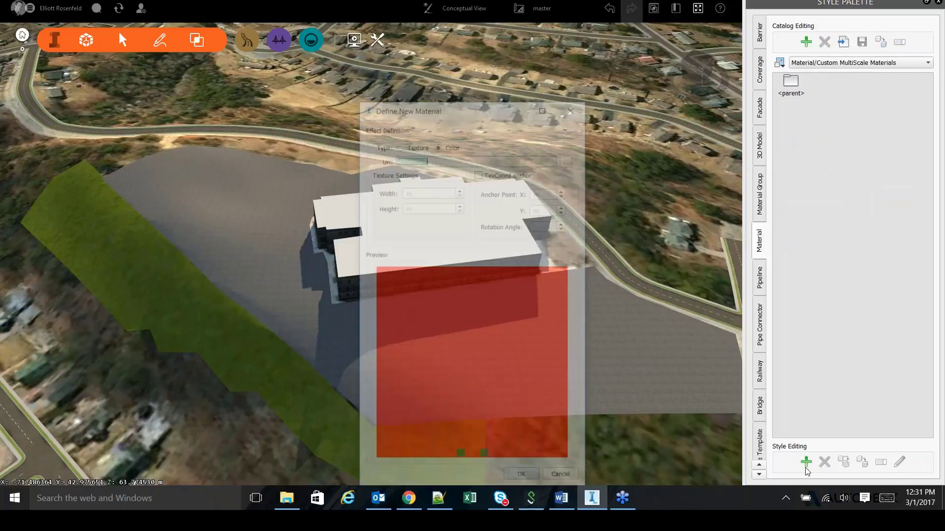
left_click(398, 146)
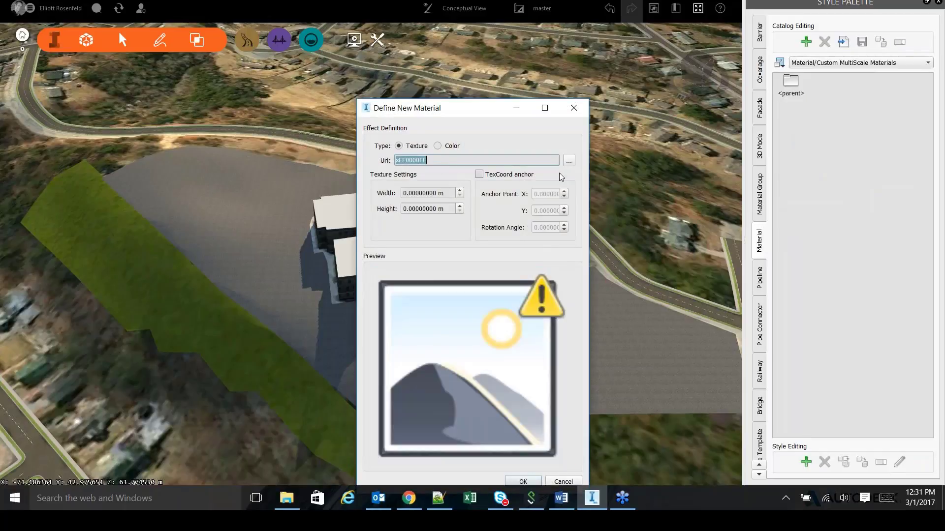
left_click(568, 161)
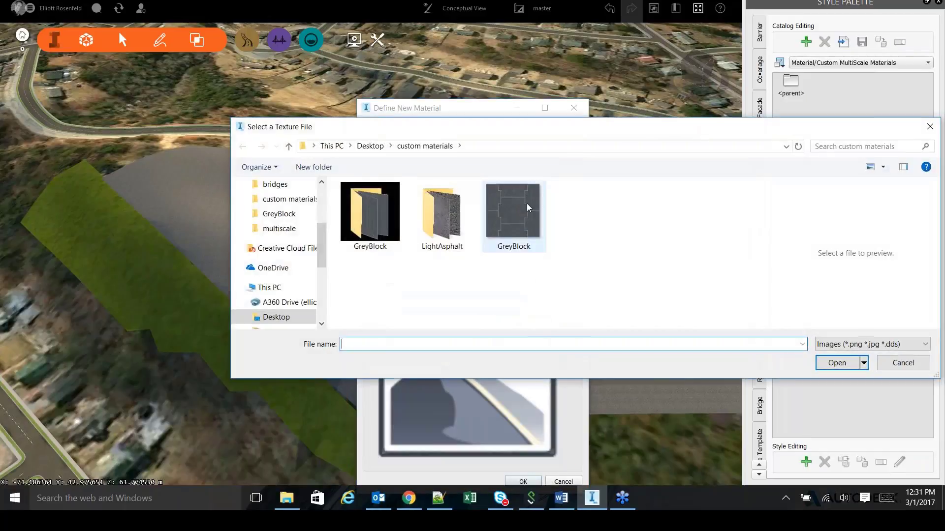
double_click(446, 226)
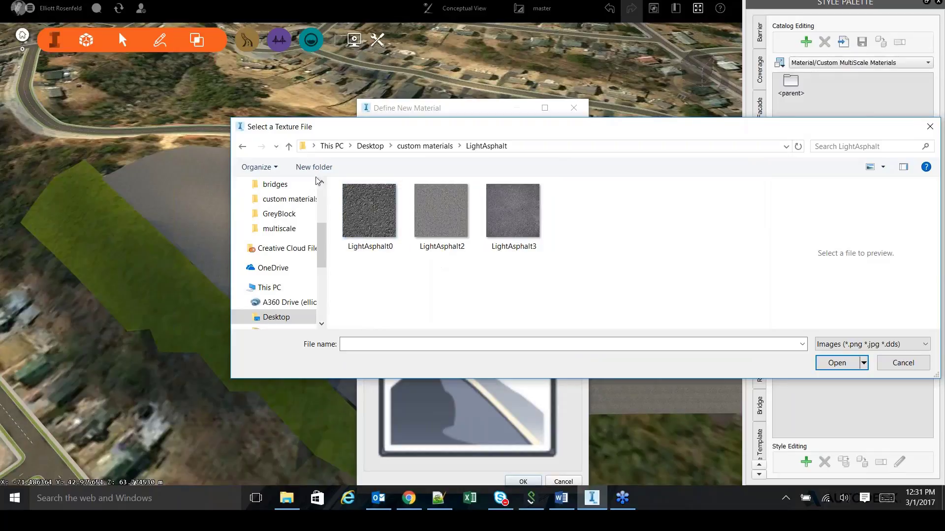
left_click(242, 148)
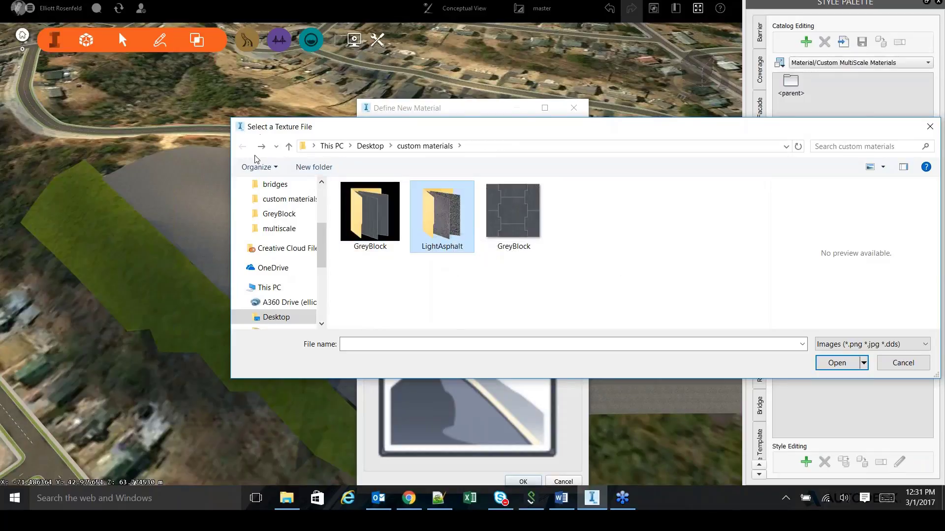
left_click(513, 214)
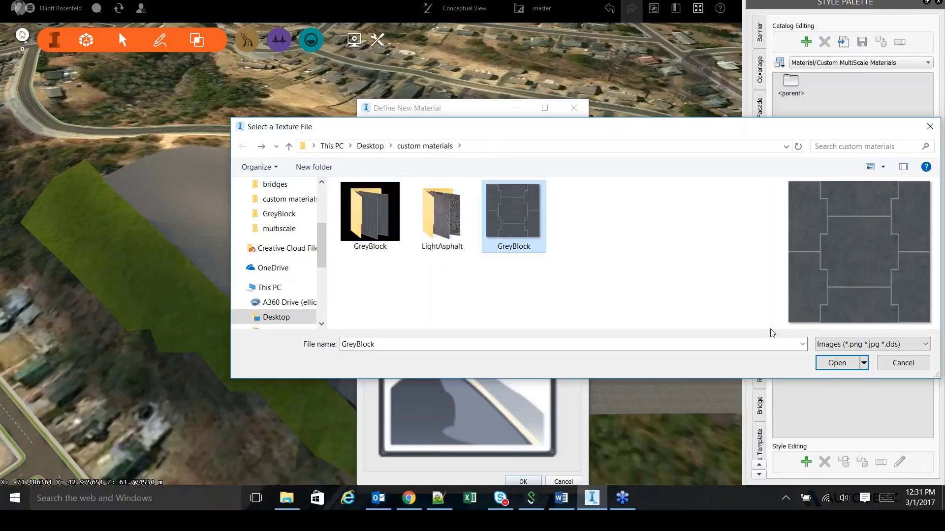
left_click(832, 366)
Set the GreyBlock texture's width and height to 2 m, then cancel the new material definition.
left_click(564, 328)
left_click_drag(482, 109, 476, 69)
left_click(406, 154)
type("2")
key("Tab")
type("2")
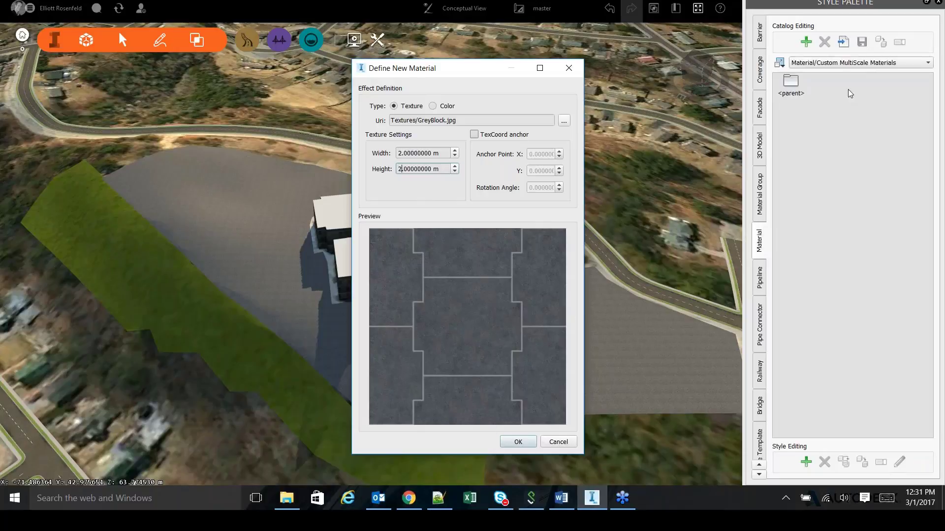
left_click_drag(461, 71, 490, 68)
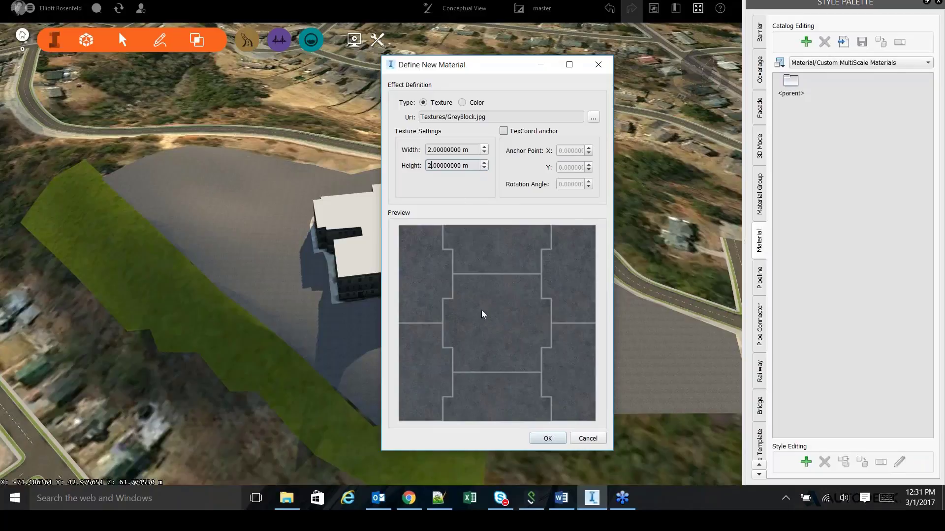
left_click(586, 438)
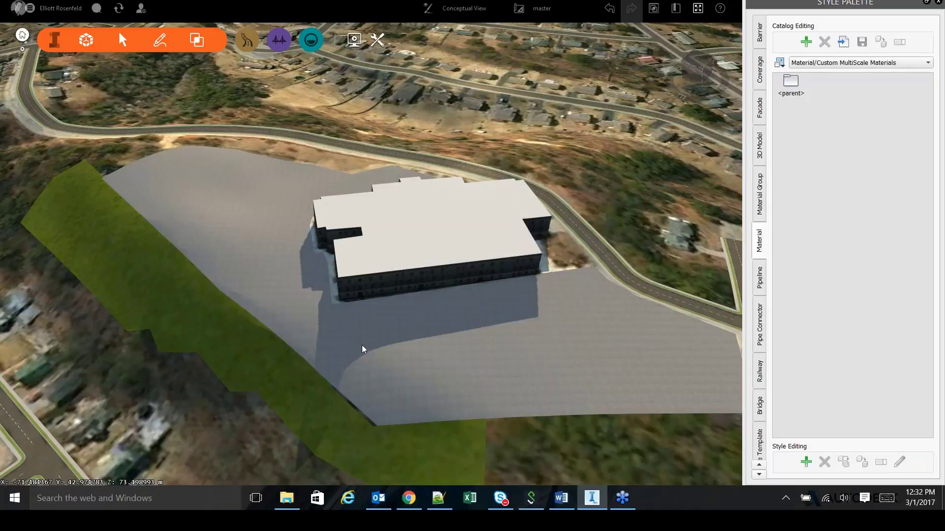
Browse the material catalogs offered for the manual style of the paved coverage around the building, then cancel the selection.
left_click(417, 368)
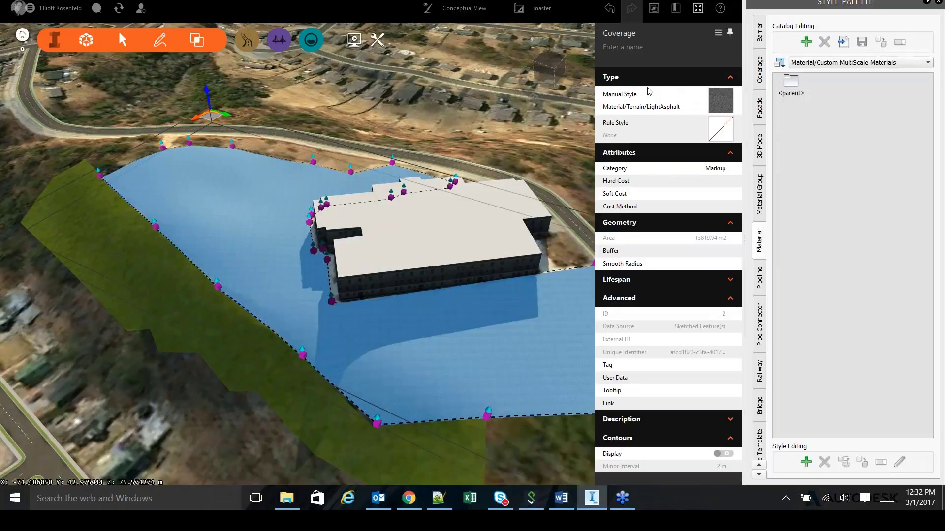
left_click(721, 104)
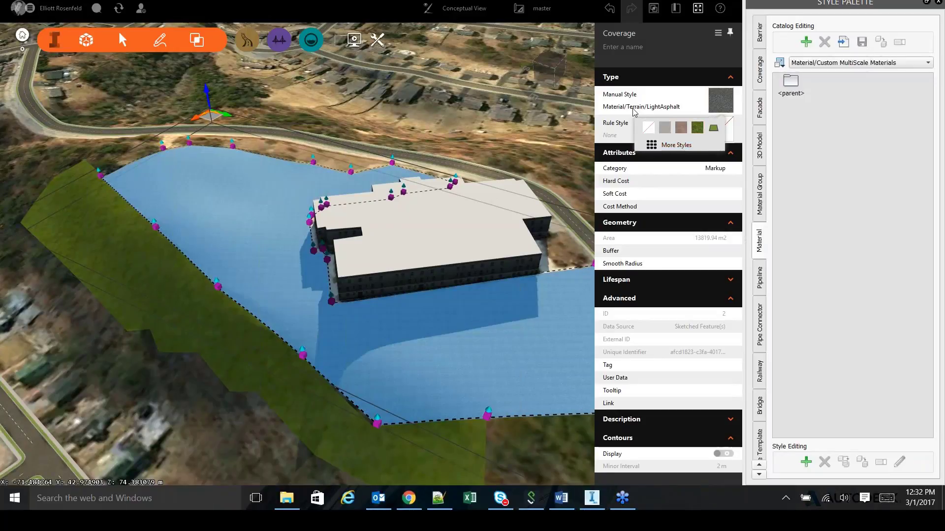
left_click(665, 146)
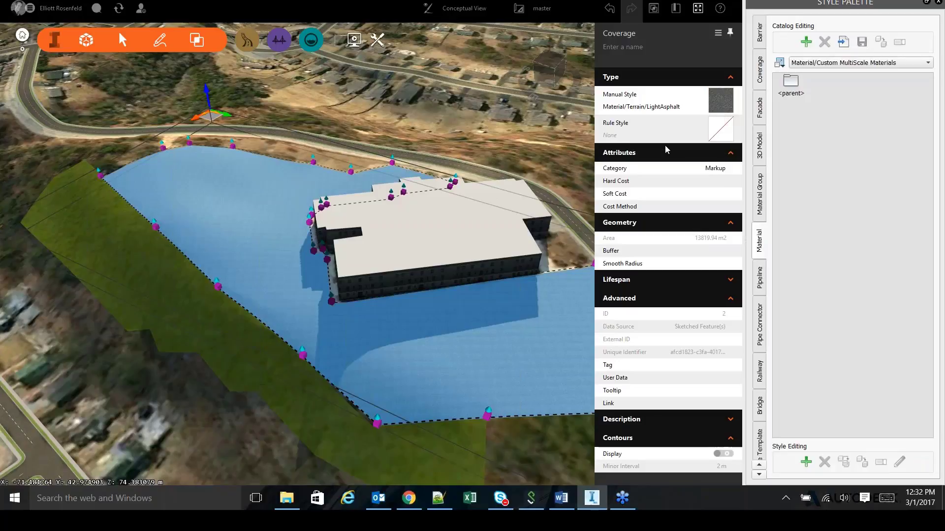
left_click(585, 169)
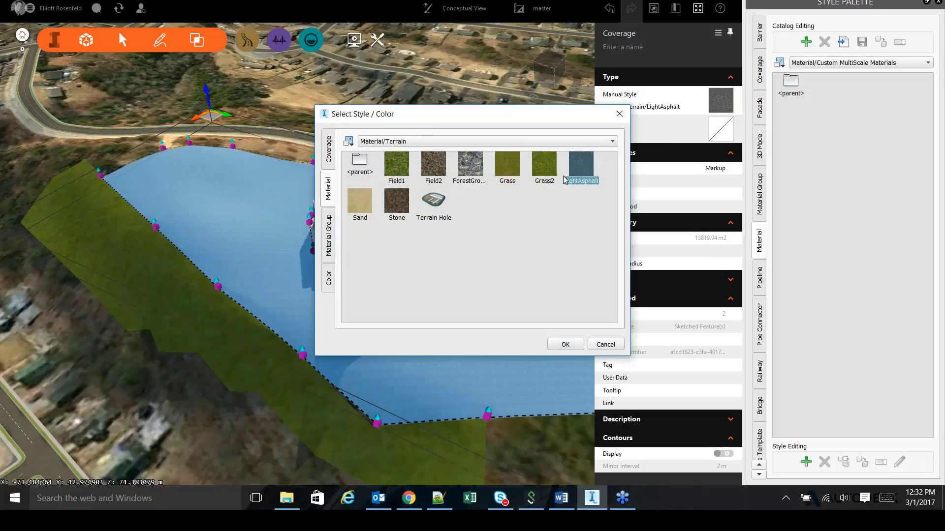
left_click(419, 142)
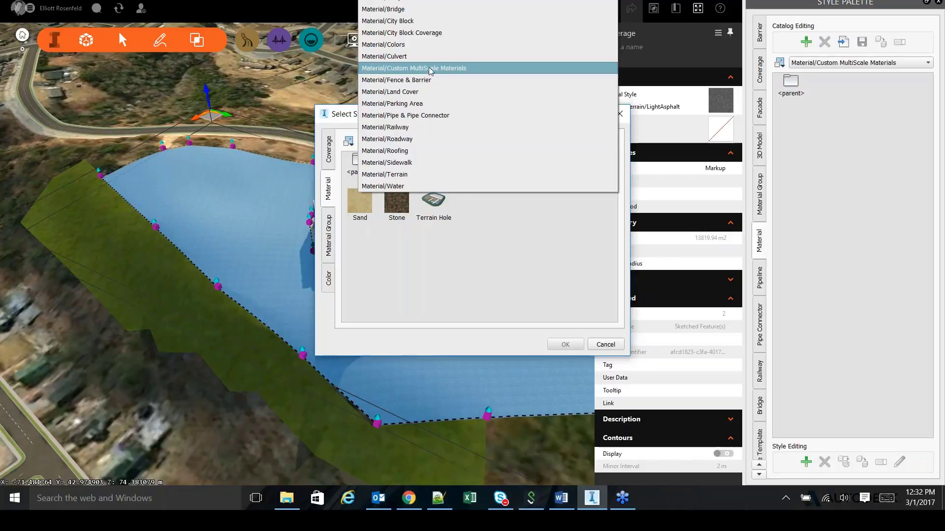
left_click(606, 344)
left_click(611, 345)
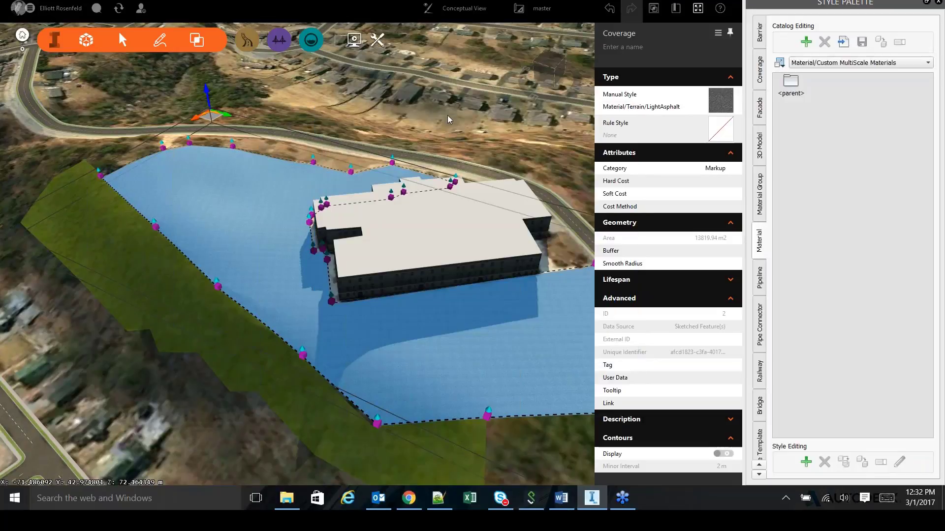
Examine the paved and grass coverages around the building from several distances and angles.
scroll(448, 115, "down", 3)
scroll(488, 164, "up", 5)
left_click(487, 163)
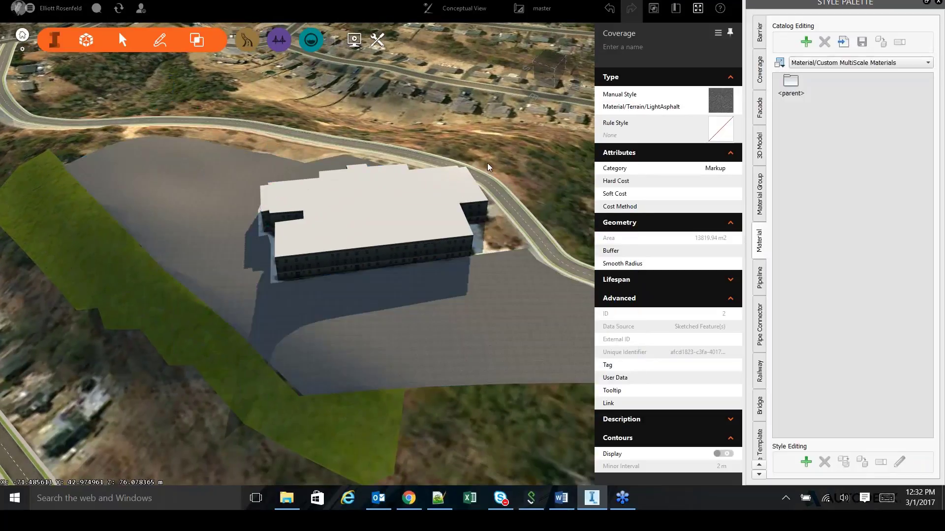
scroll(488, 163, "down", 3)
scroll(573, 224, "up", 2)
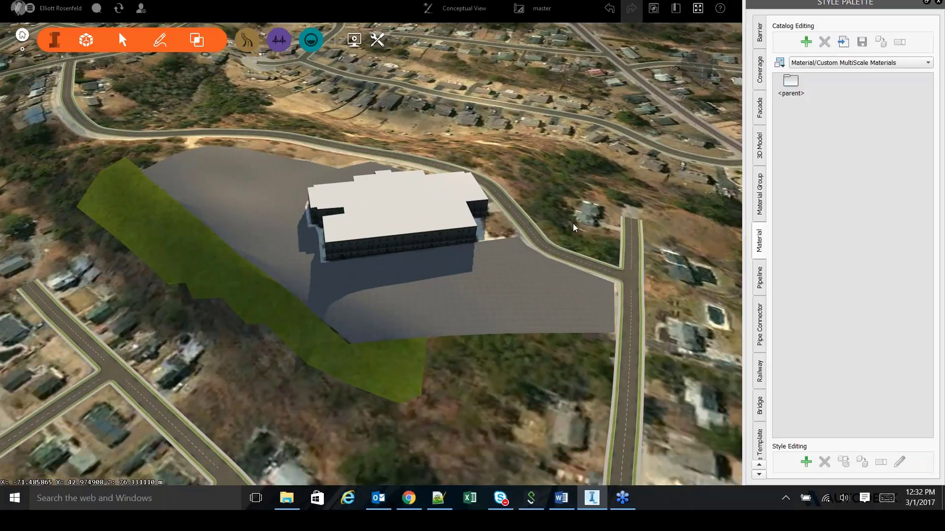
scroll(573, 223, "down", 3)
scroll(567, 272, "up", 3)
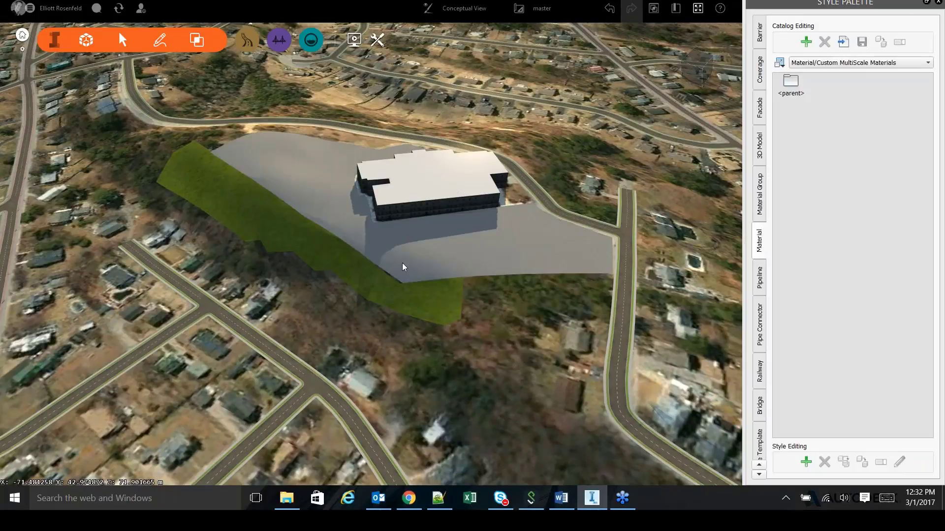
scroll(402, 265, "up", 2)
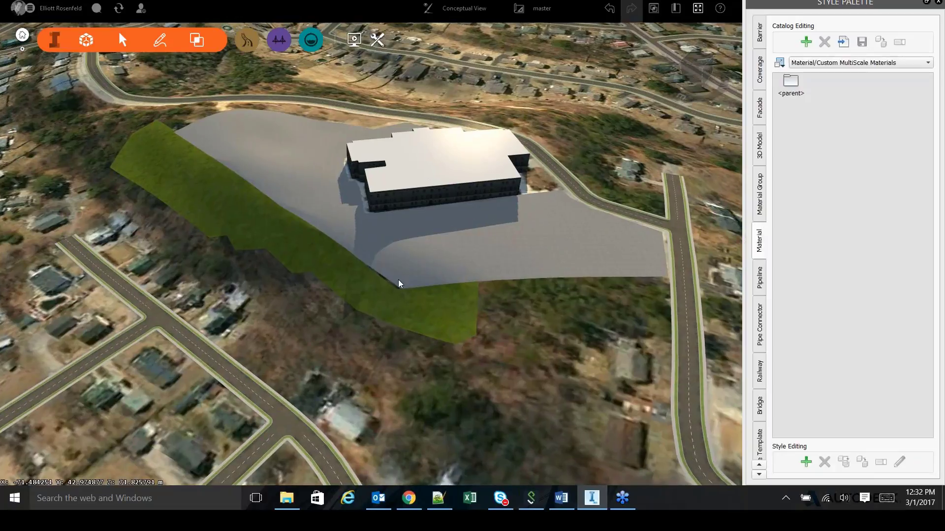
scroll(399, 279, "up", 5)
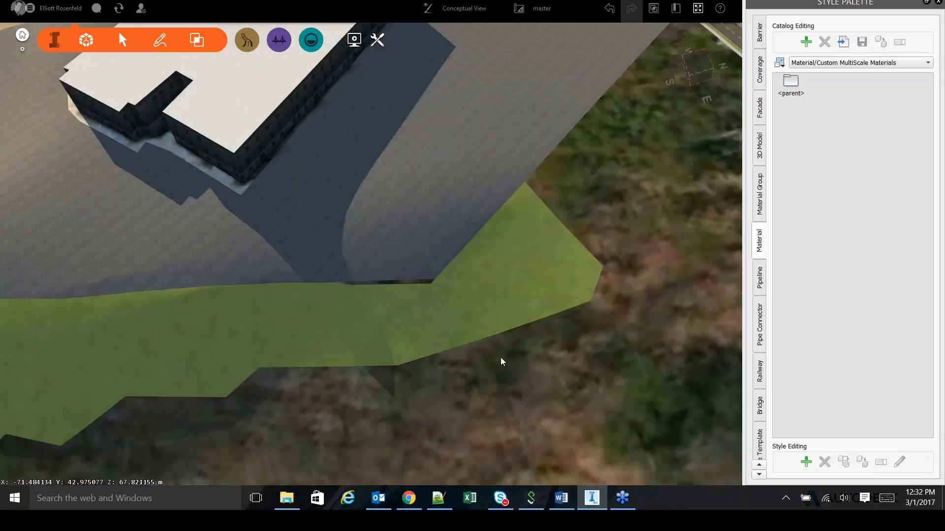
middle_click_drag(501, 359, 664, 402, "shift")
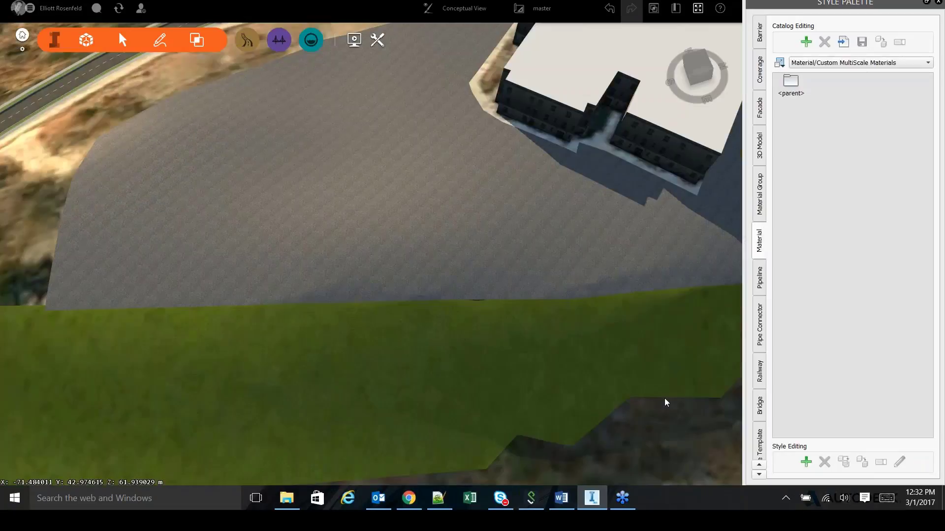
scroll(447, 400, "down", 2)
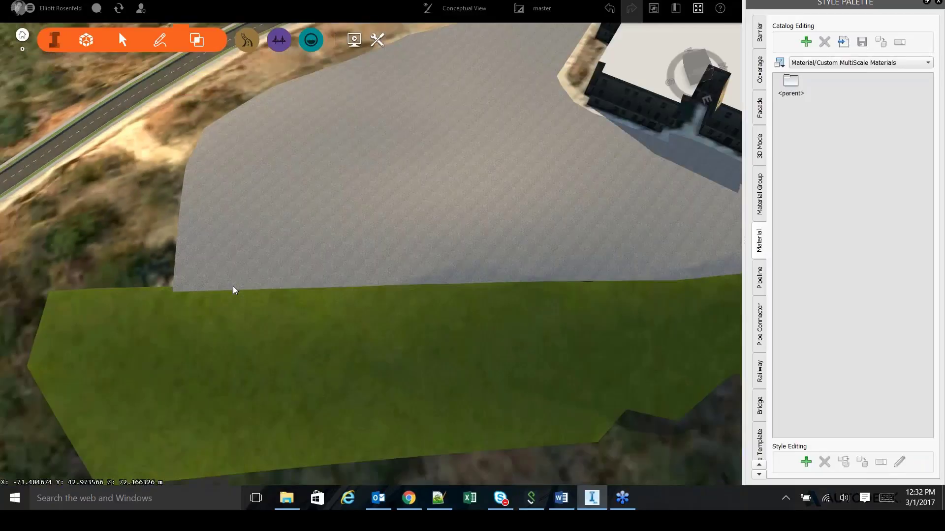
left_click_drag(233, 285, 377, 312)
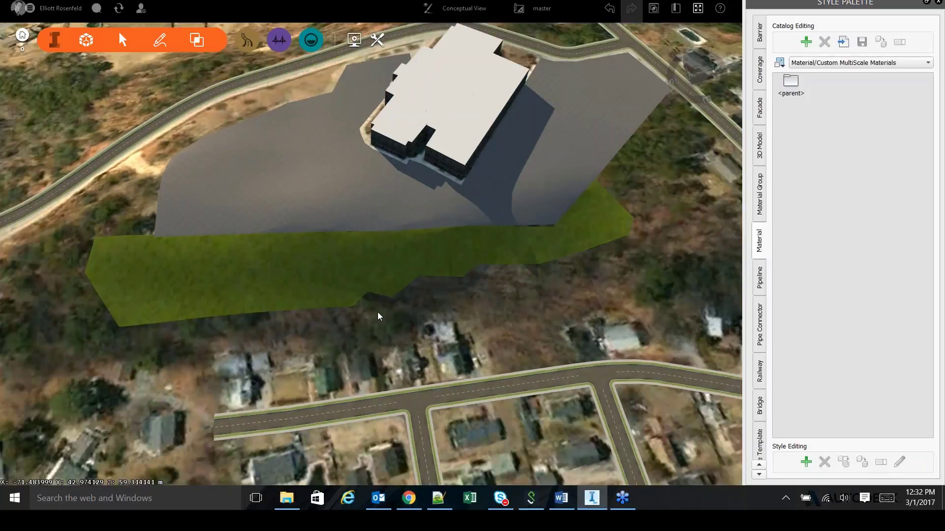
scroll(378, 315, "down", 3)
Measure the width of one block on the bridge abutment wall with the Point-to-Point Distance tool, then clear the selection.
left_click(676, 8)
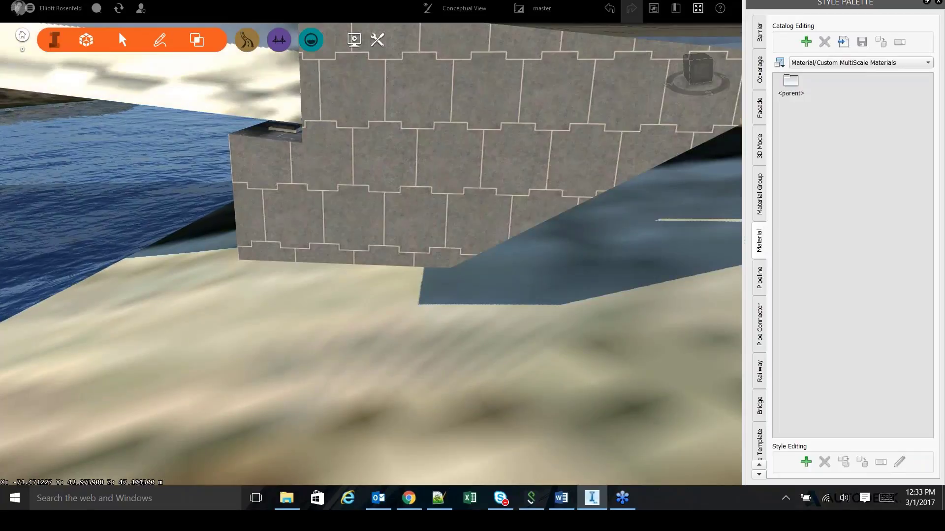
left_click(197, 39)
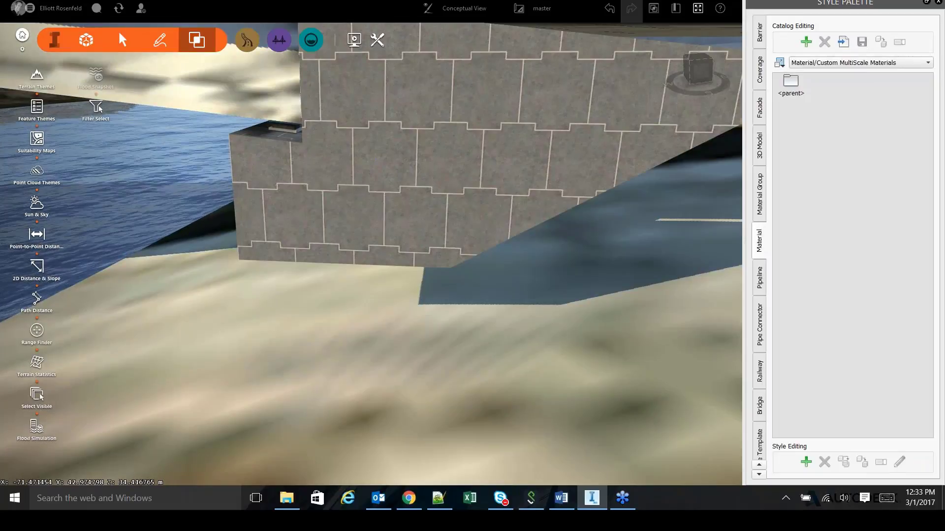
left_click(35, 242)
left_click(353, 156)
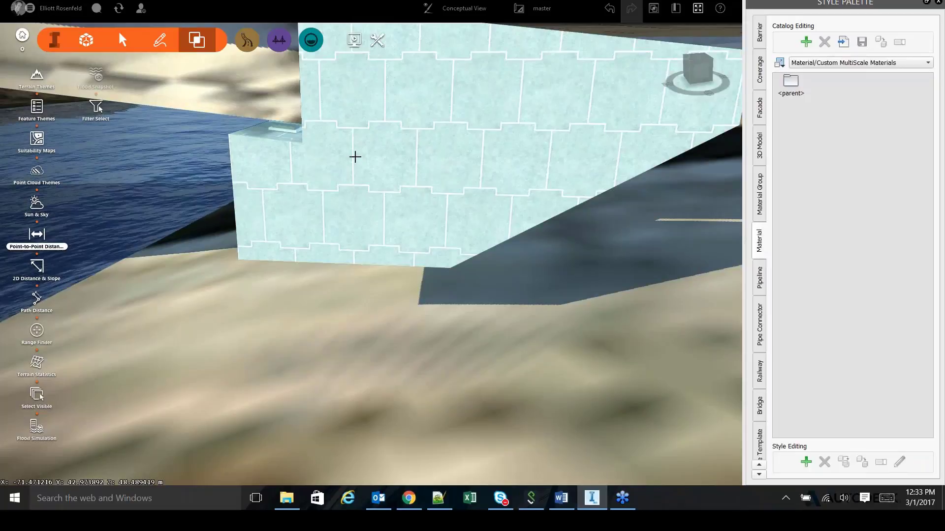
left_click(416, 157)
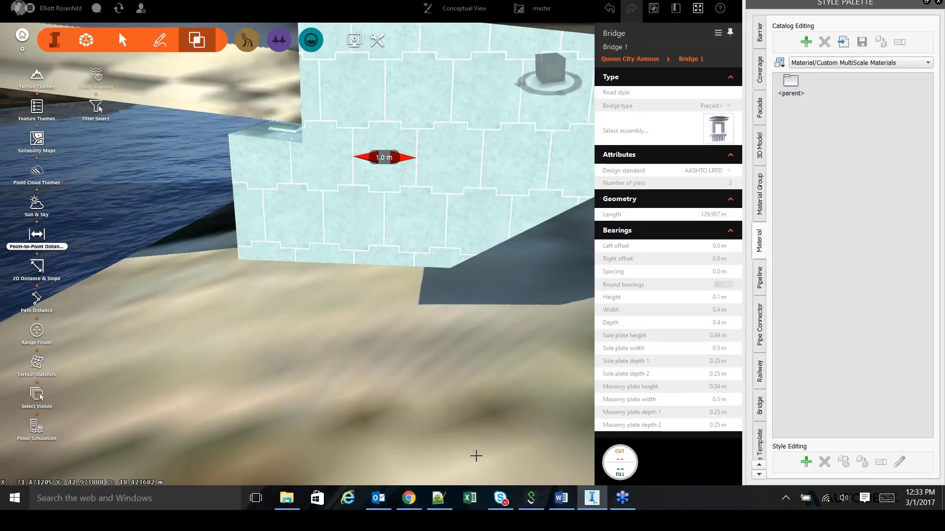
left_click(295, 207)
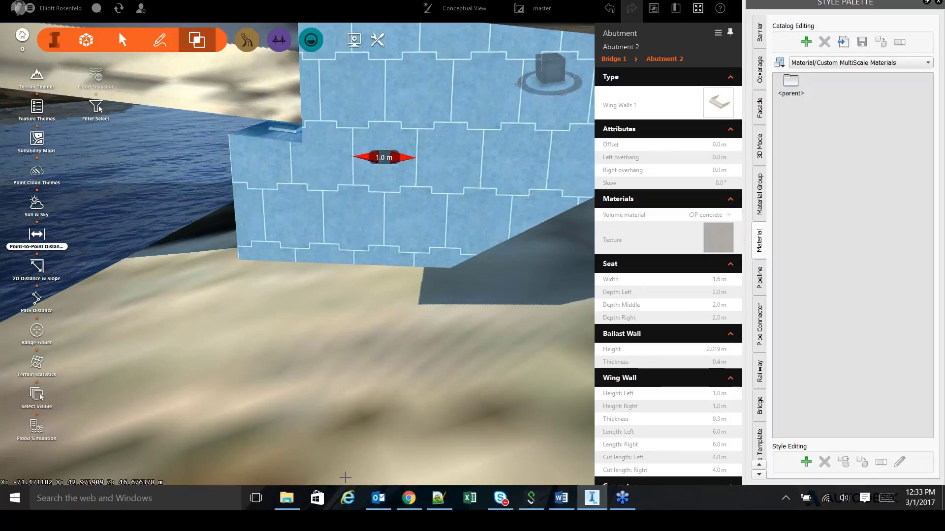
left_click(328, 292)
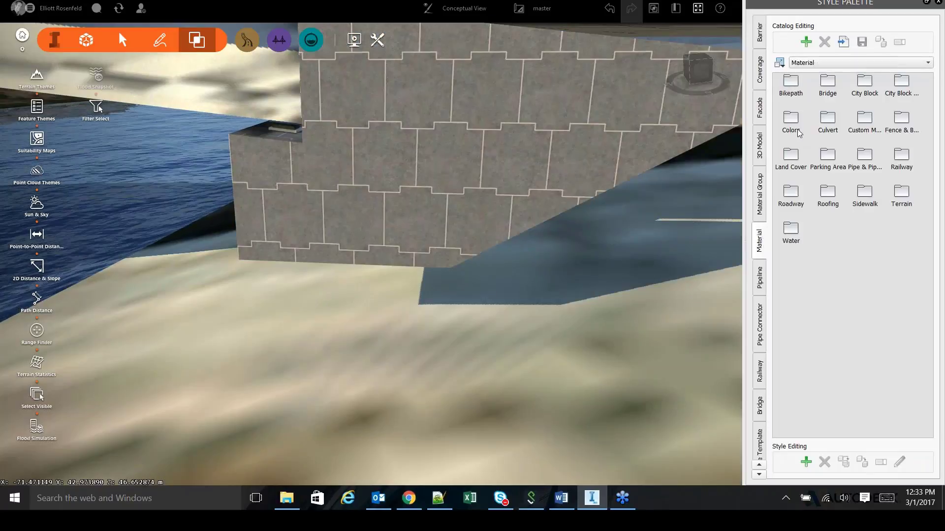
Check the texture width and height of the MSE Block material in the Bridge material catalog, then close its configuration.
double_click(825, 79)
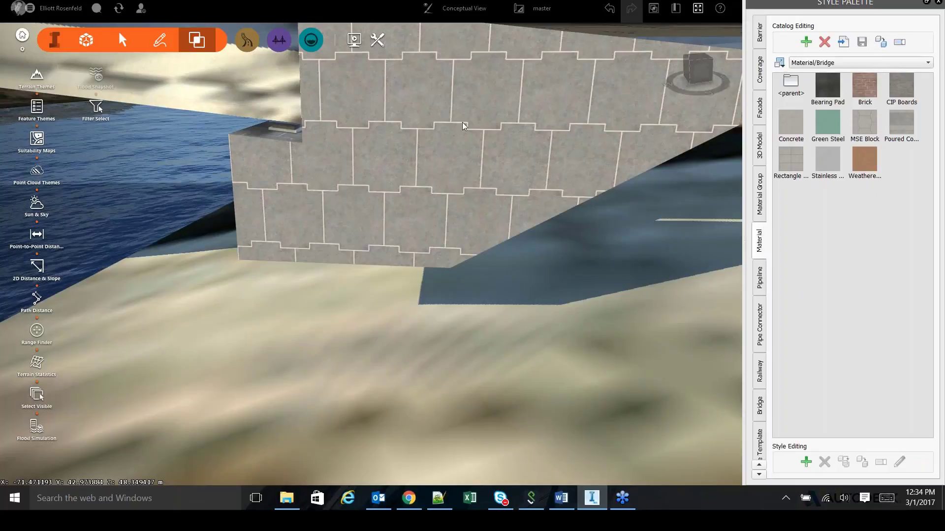
double_click(866, 129)
left_click_drag(497, 111, 553, 53)
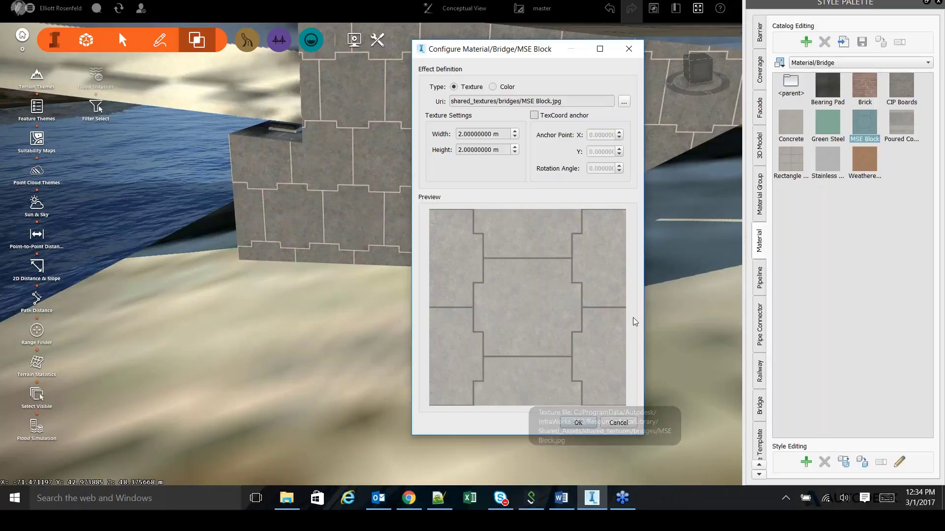
left_click(462, 134)
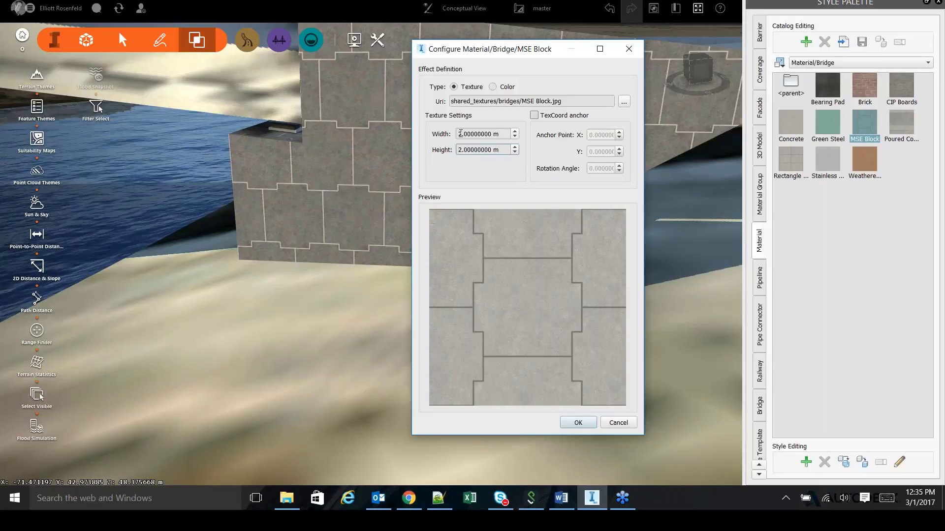
left_click(460, 134)
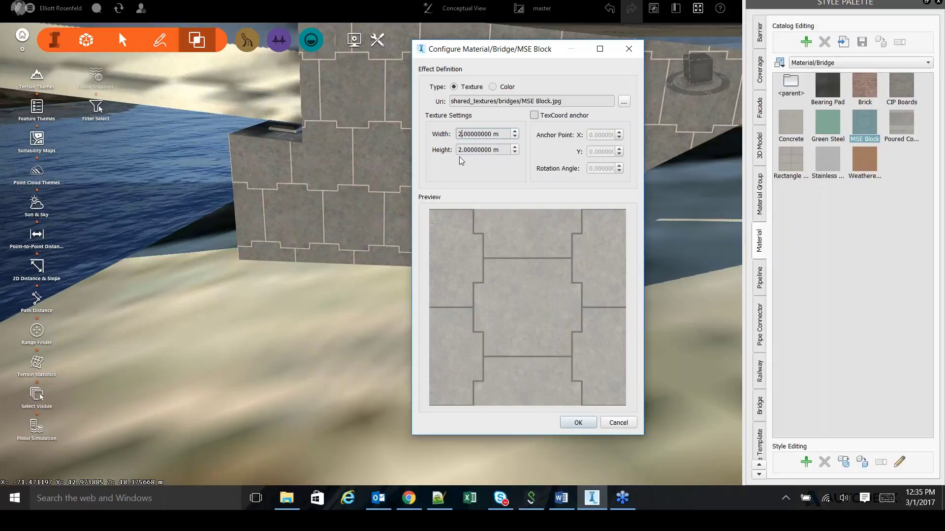
left_click(578, 423)
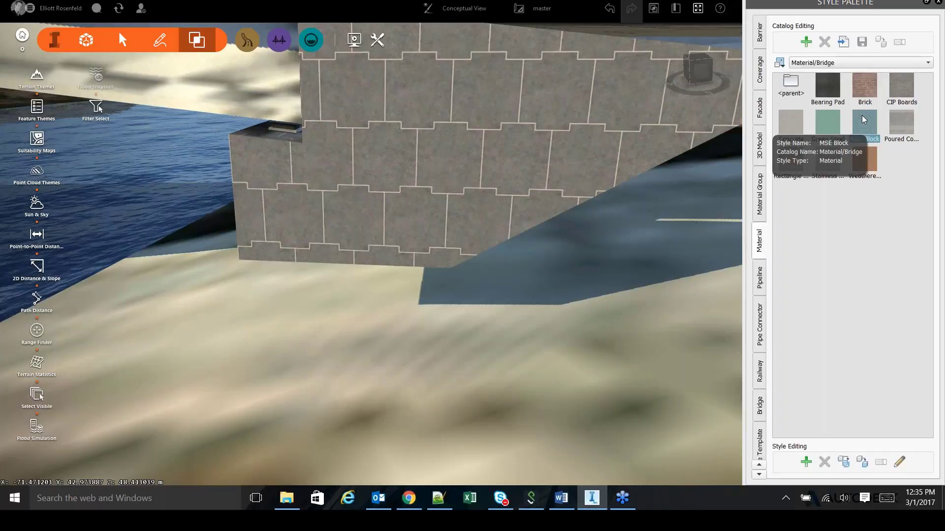
Switch to File Explorer and go to the C:\ProgramData\Autodesk\InfraWorks 360 folder.
left_click(287, 498)
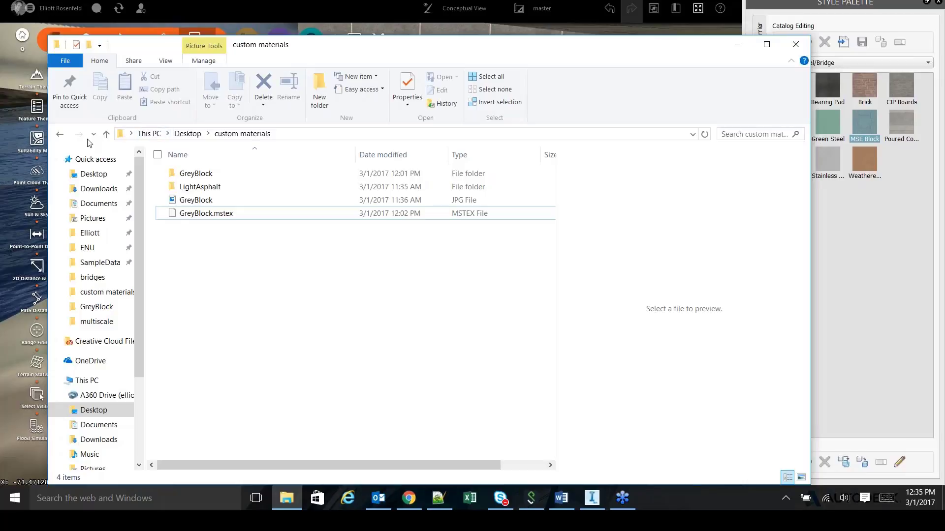
left_click(291, 135)
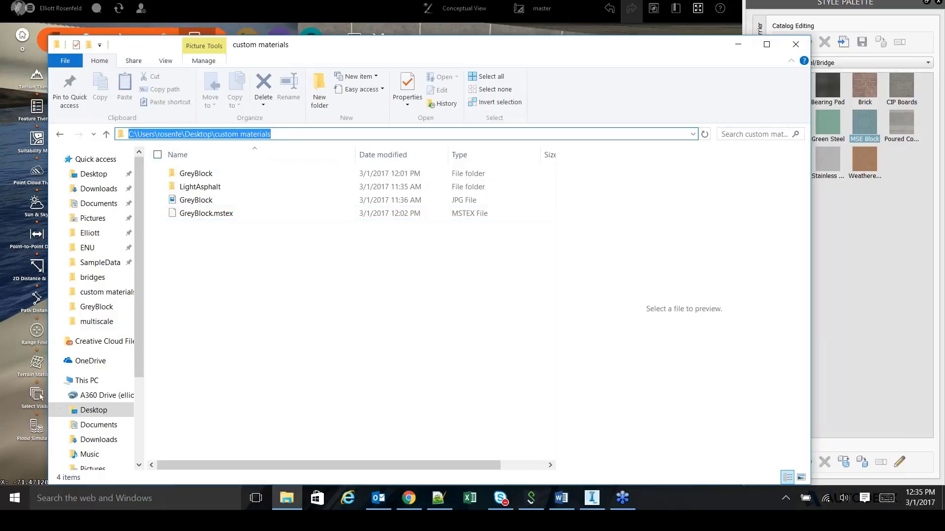
type("C:\\ProgramData")
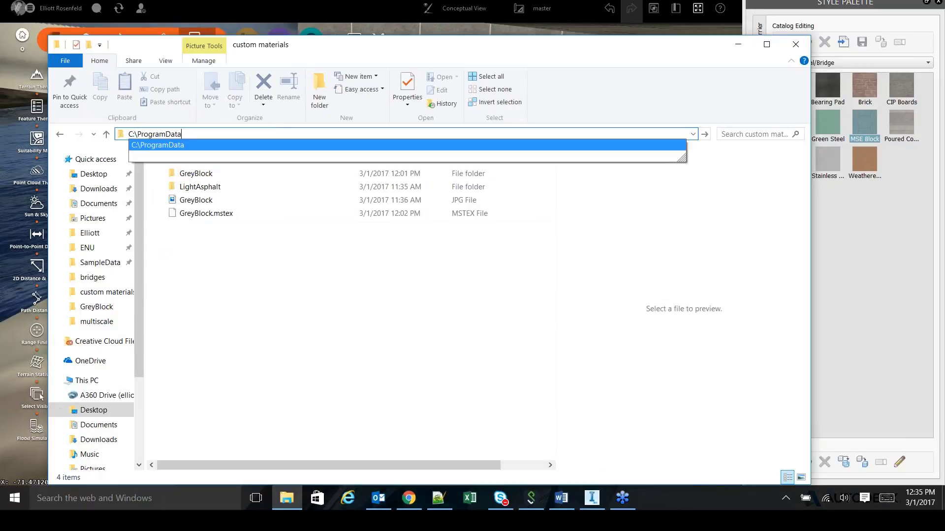
key("Return")
double_click(267, 189)
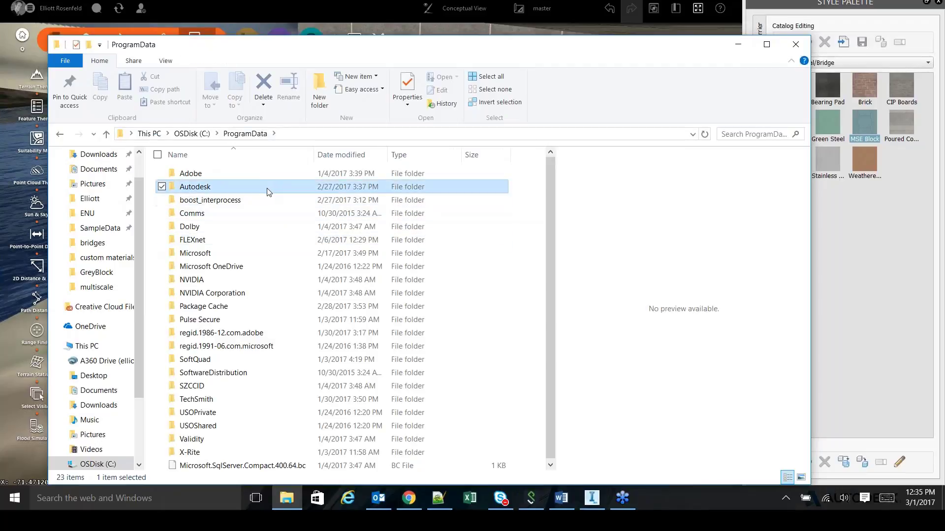
scroll(241, 335, "down", 2)
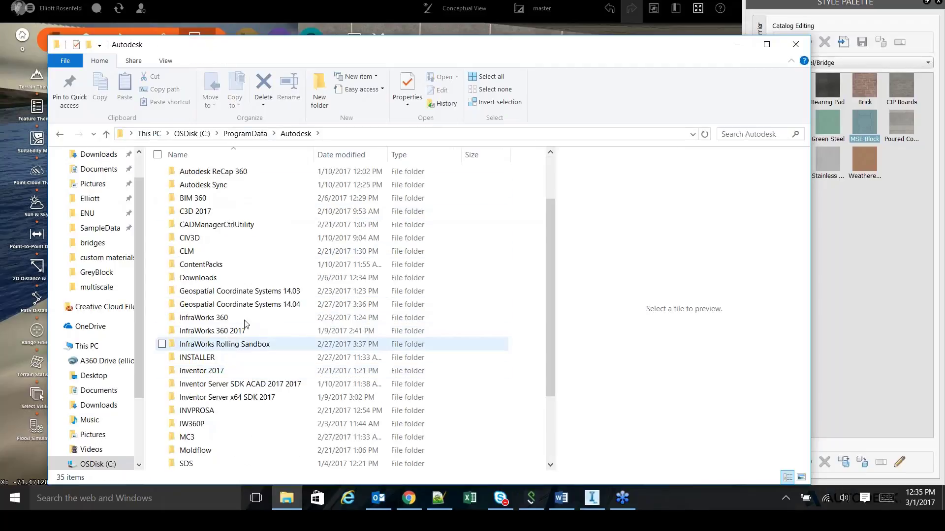
double_click(238, 326)
Open the bridges texture folder under Resources\LocalLibrary\Shared_Assets\shared_textures.
double_click(192, 175)
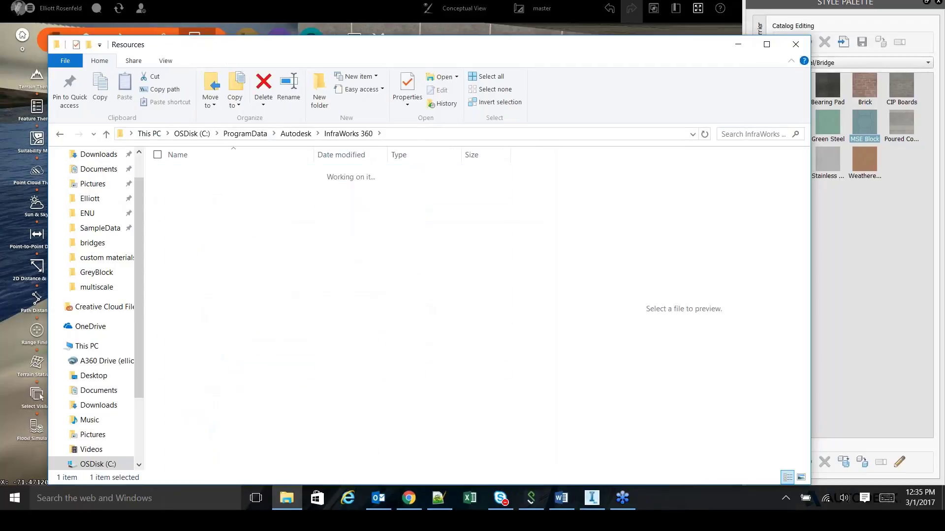
left_click(210, 294)
double_click(210, 296)
left_click(211, 207)
double_click(212, 207)
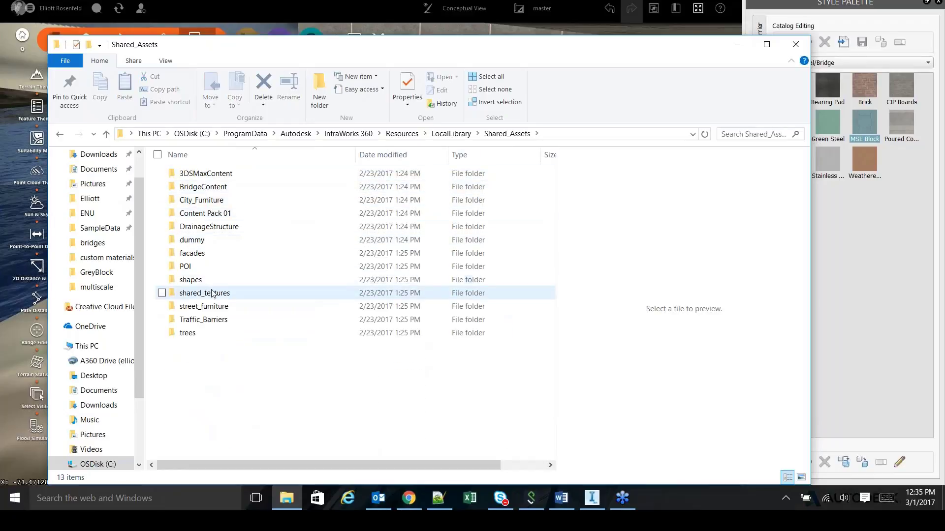
double_click(211, 293)
double_click(192, 187)
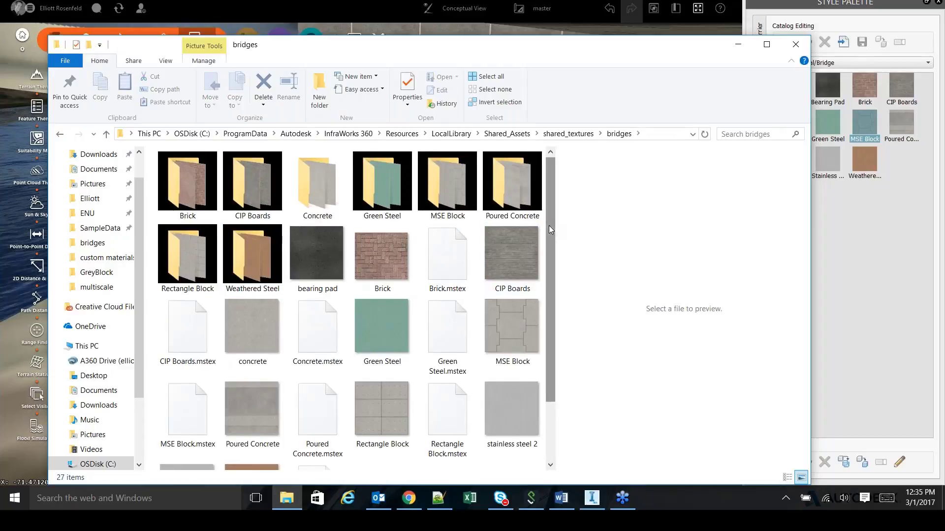
Open the MSE Block.mstex file from the bridges folder in Notepad++.
left_click_drag(550, 234, 553, 289)
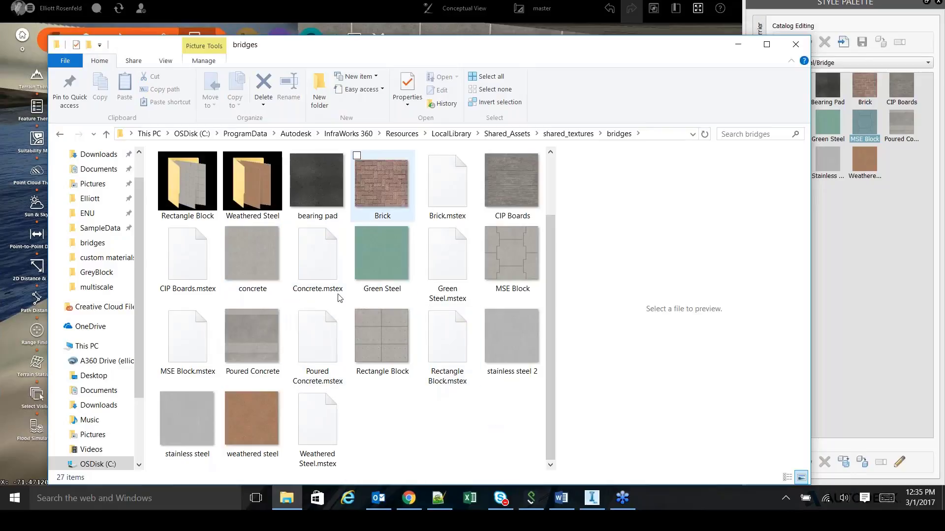
left_click(187, 345)
right_click(187, 345)
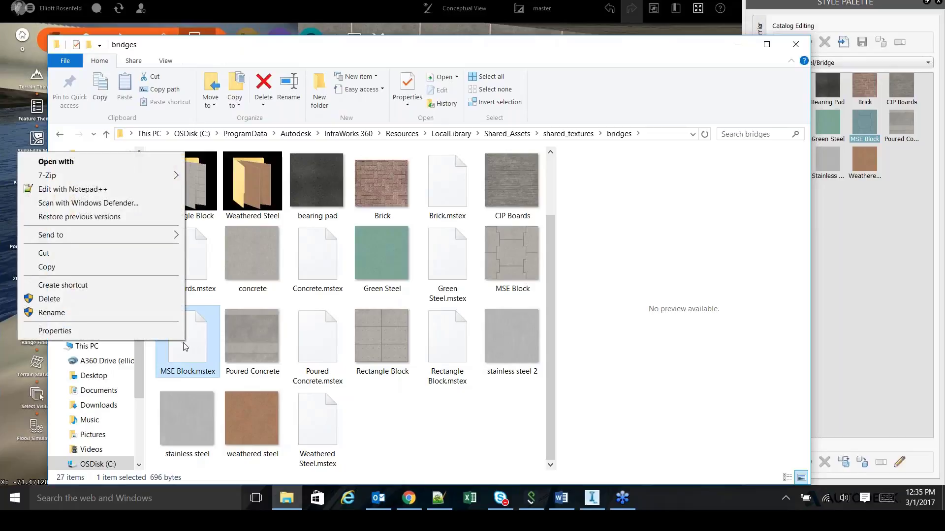
left_click(109, 191)
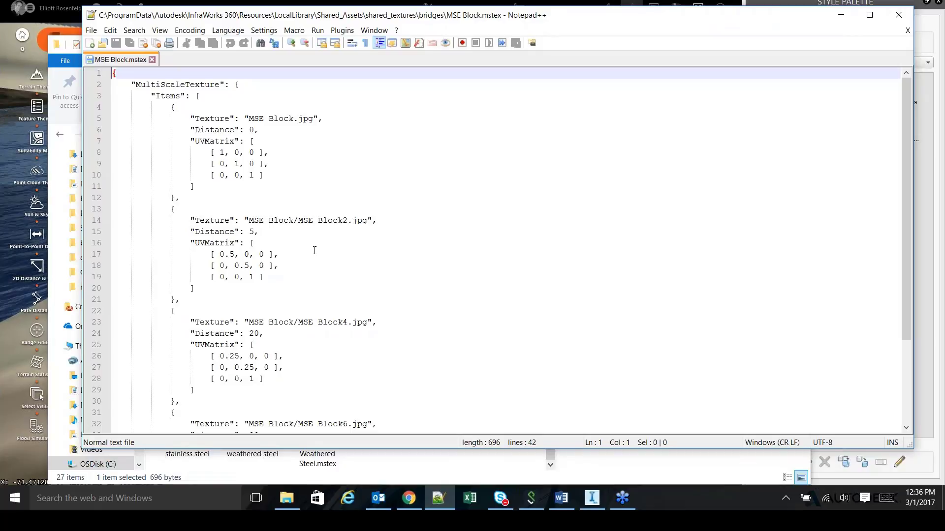
Examine the texture entries in MSE Block.mstex, focusing on the first entry's Distance and UVMatrix lines.
scroll(316, 254, "down", 3)
scroll(331, 337, "down", 1)
scroll(355, 339, "up", 4)
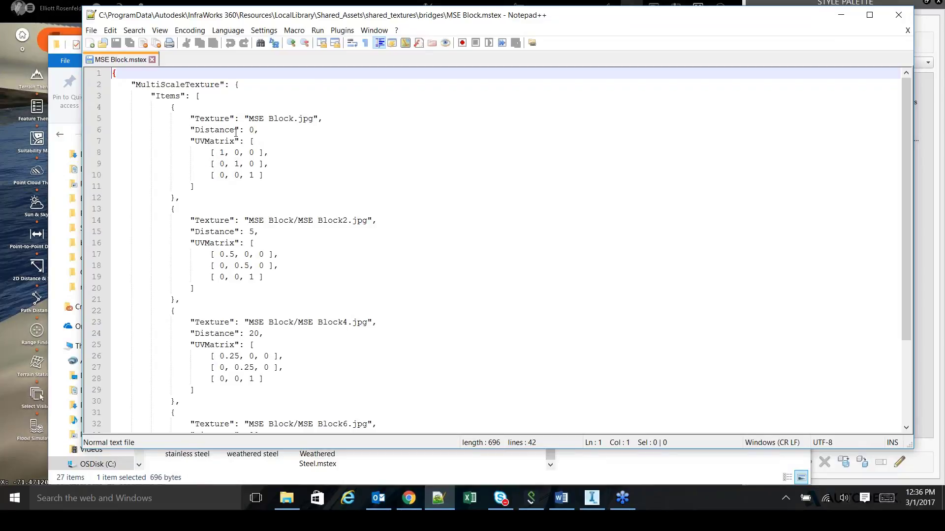
left_click_drag(191, 129, 264, 154)
left_click(255, 141)
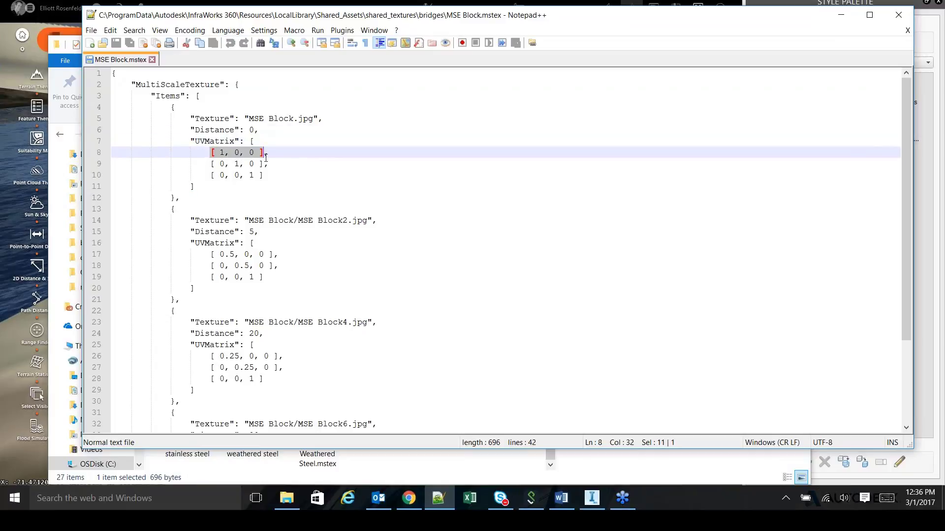
left_click(266, 156)
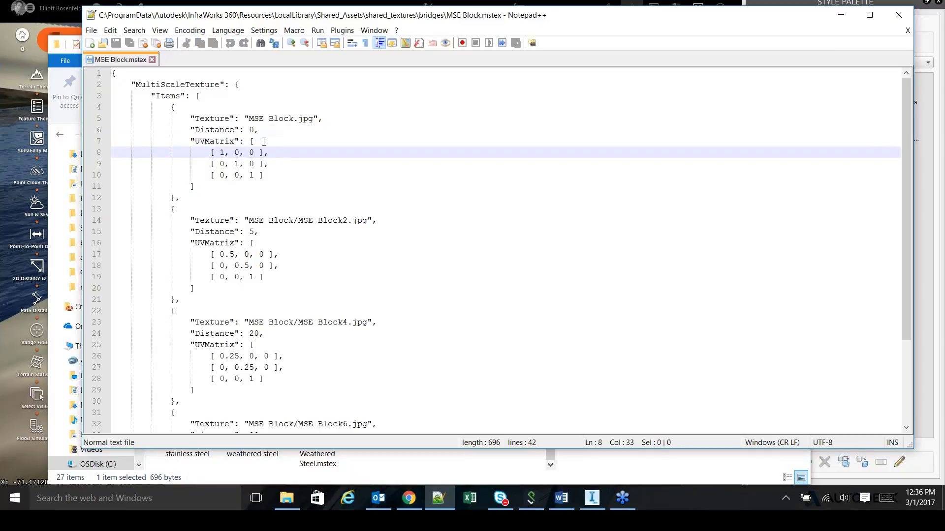
Reposition the editor and folder windows, then open ForestGround.mstex from the shared_textures\multiscale folder in Notepad++.
left_click_drag(348, 20, 525, 43)
left_click(187, 45)
left_click_drag(306, 47, 274, 26)
left_click(536, 112)
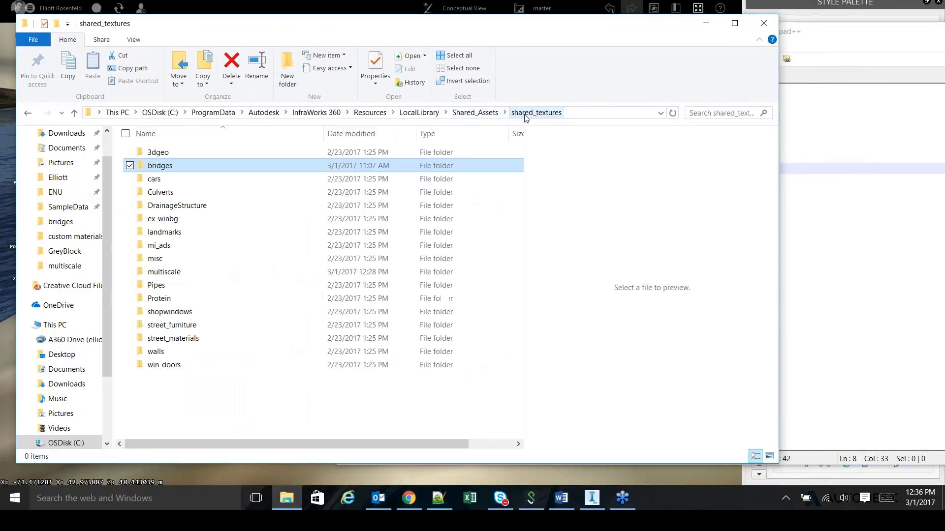
double_click(179, 271)
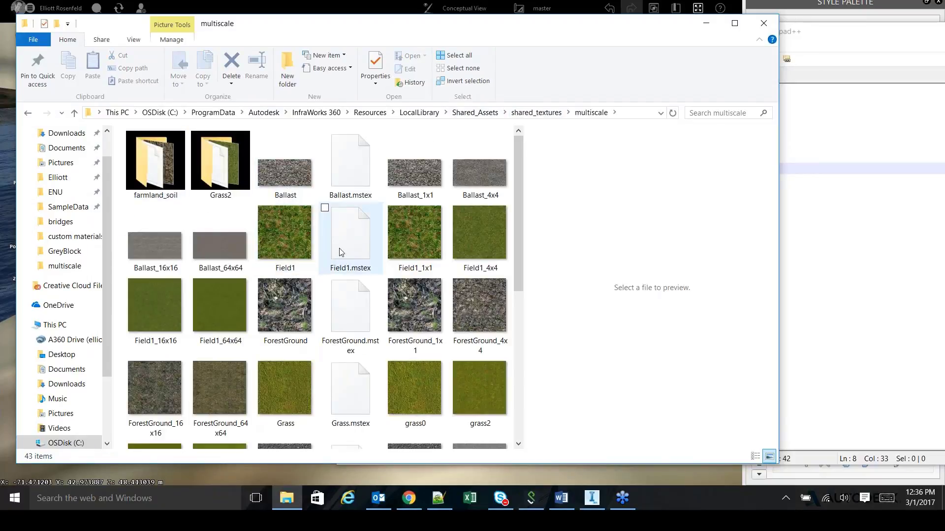
right_click(348, 320)
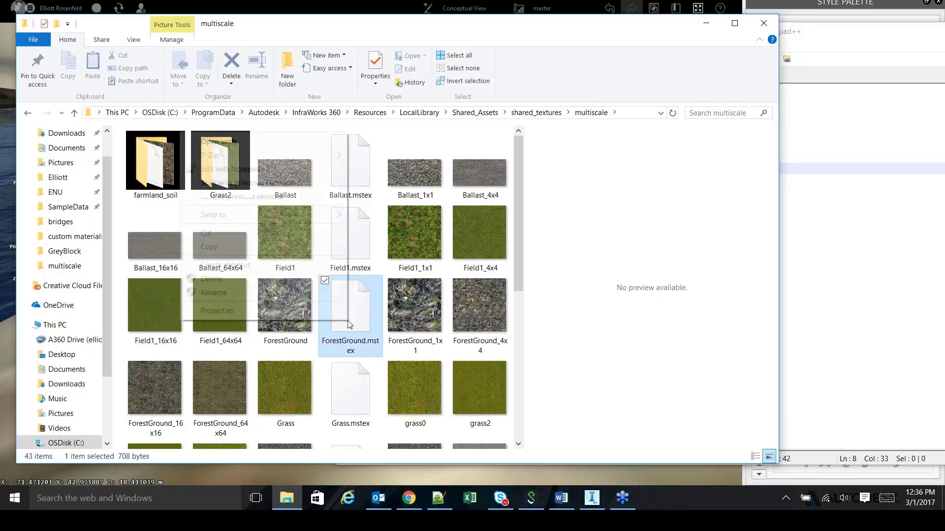
left_click(261, 169)
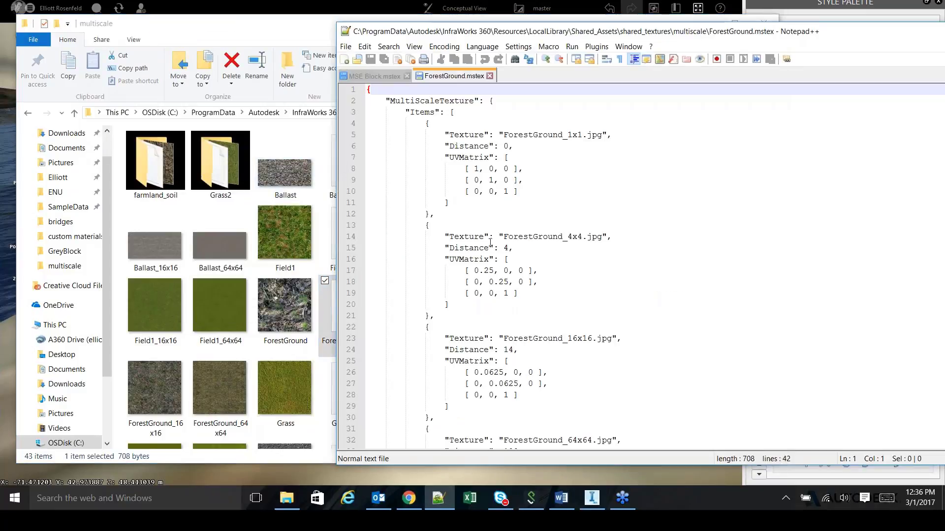
Examine the UVMatrix scales and Distance values of the texture levels in ForestGround.mstex.
scroll(484, 245, "down", 2)
scroll(473, 167, "up", 2)
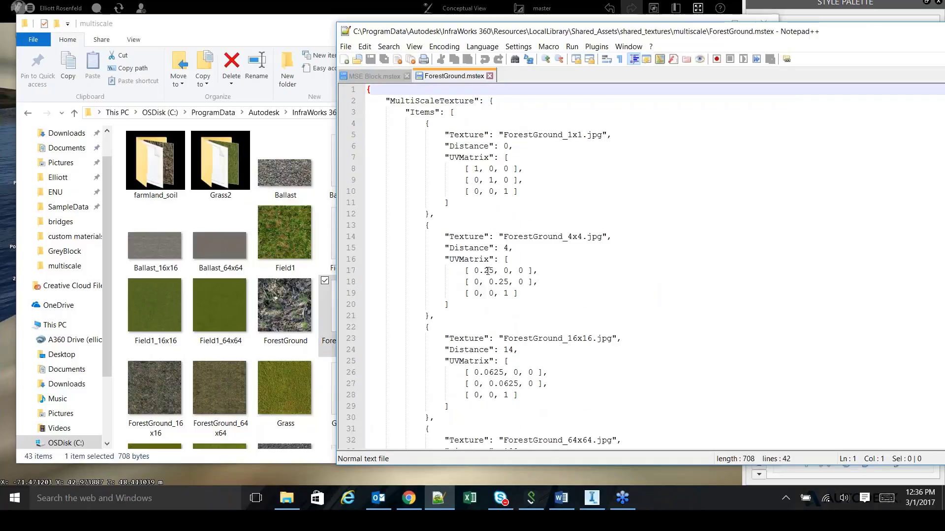
scroll(478, 361, "down", 1)
scroll(477, 361, "down", 2)
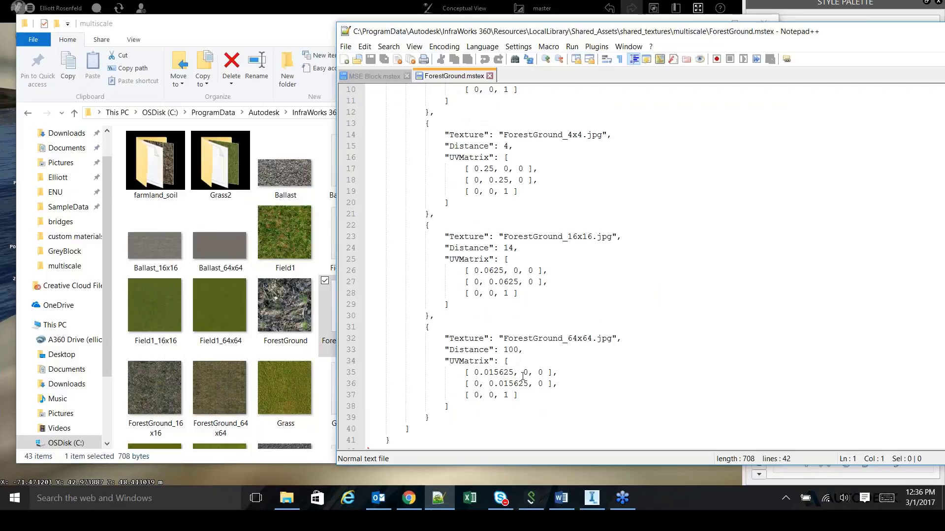
scroll(511, 243, "up", 3)
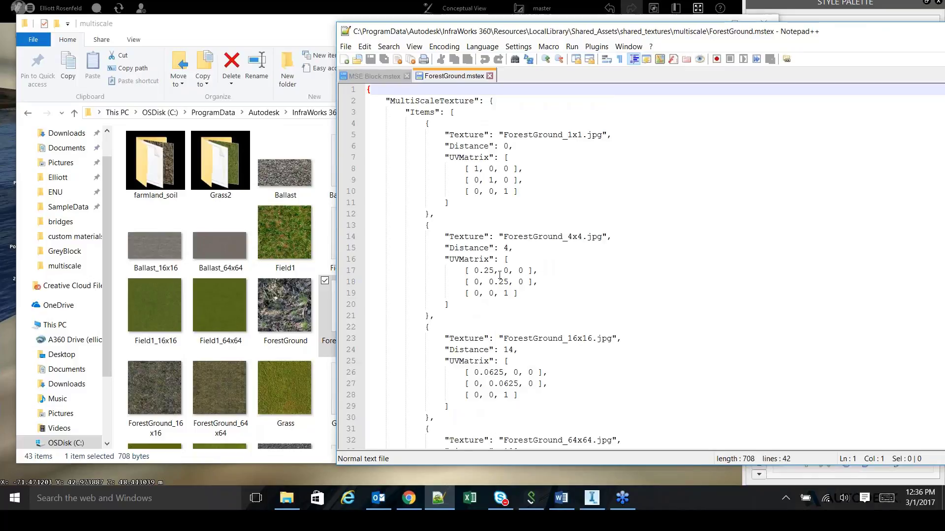
left_click_drag(444, 146, 518, 151)
left_click_drag(450, 248, 513, 248)
left_click_drag(450, 350, 518, 350)
key("Down")
Compare the Distance values of the first three texture entries in MSE Block.mstex.
key("ctrl+Tab")
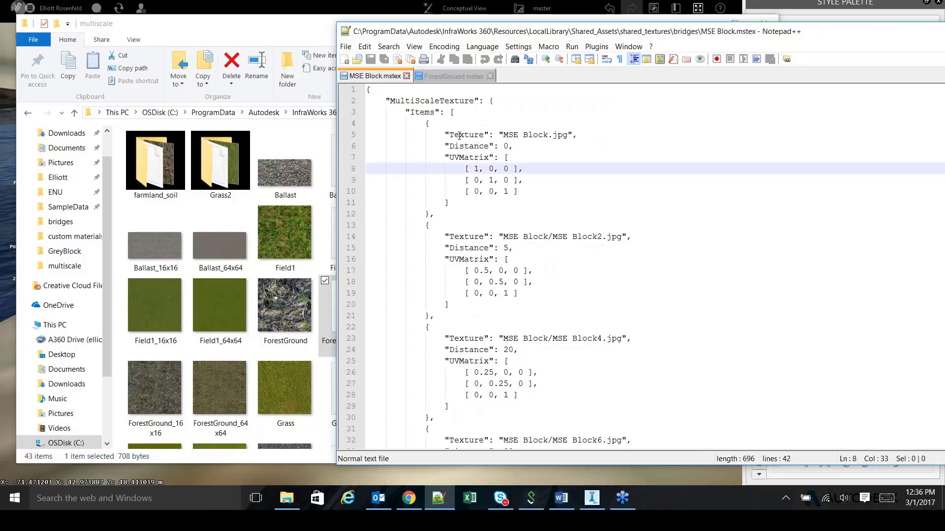
left_click(576, 162)
left_click_drag(445, 146, 513, 146)
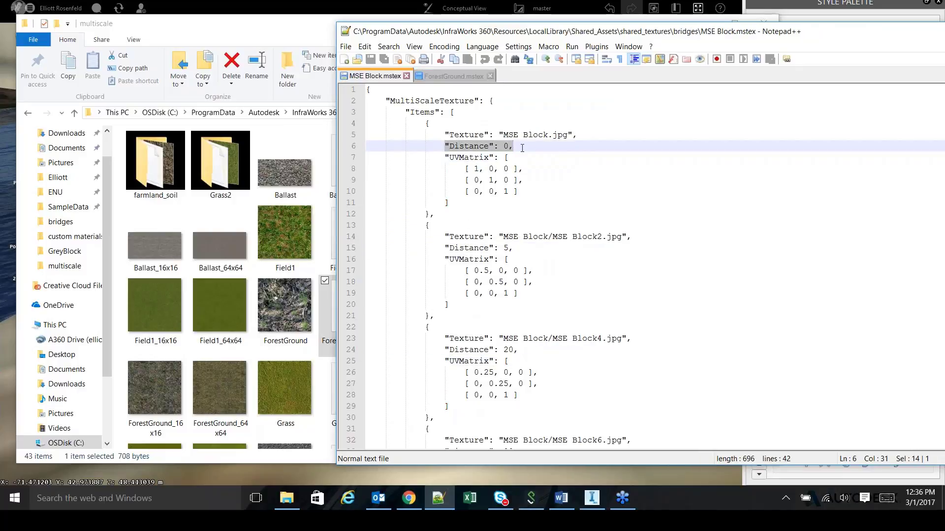
left_click_drag(527, 249, 445, 248)
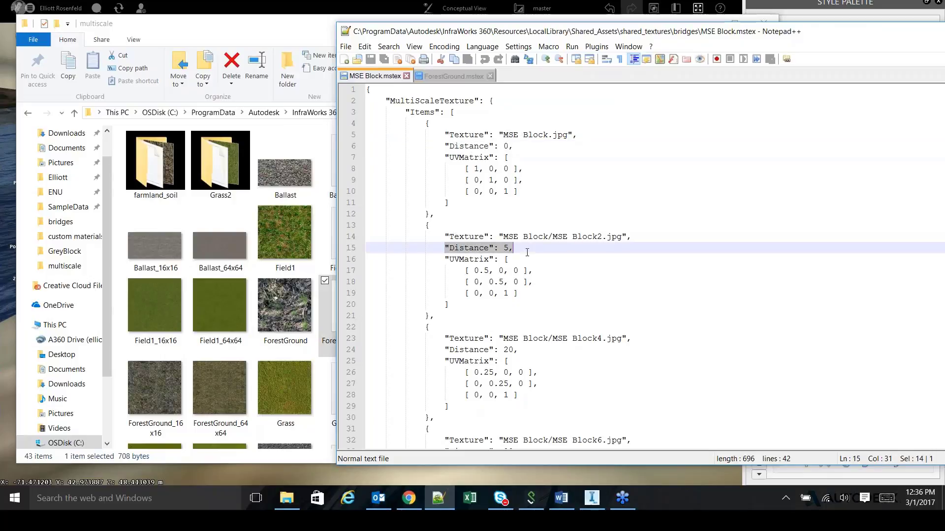
left_click_drag(445, 350, 528, 350)
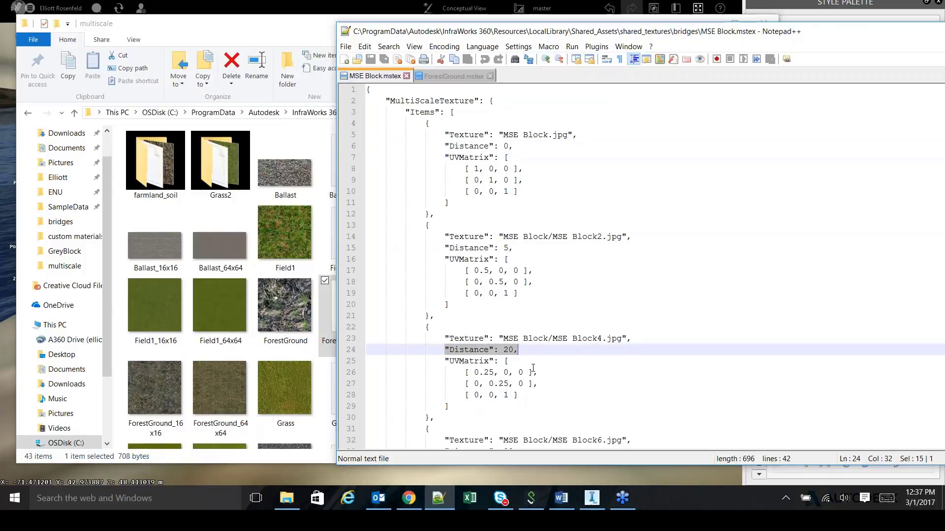
left_click(533, 368)
Compare the UVMatrix scale rows across the texture entries in MSE Block.mstex, from MSE Block.jpg through MSE Block4.jpg.
left_click(522, 270)
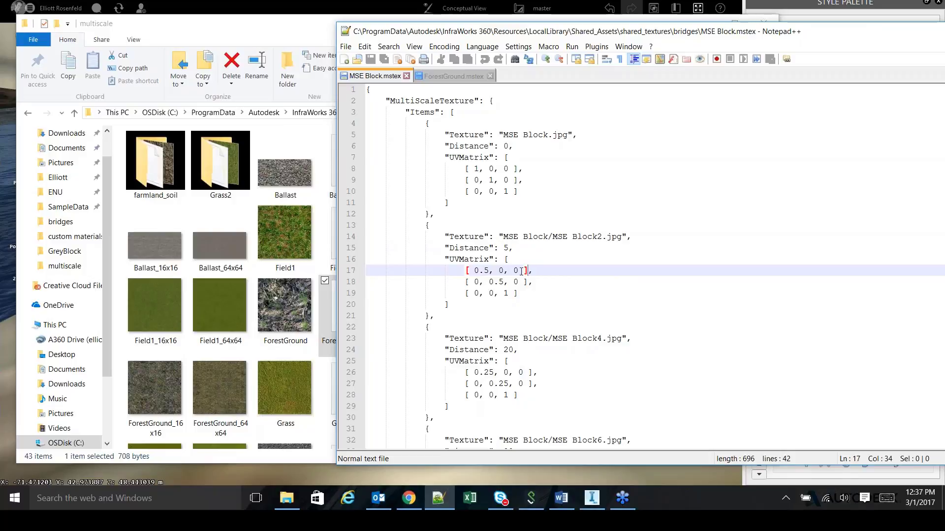
left_click_drag(465, 169, 523, 168)
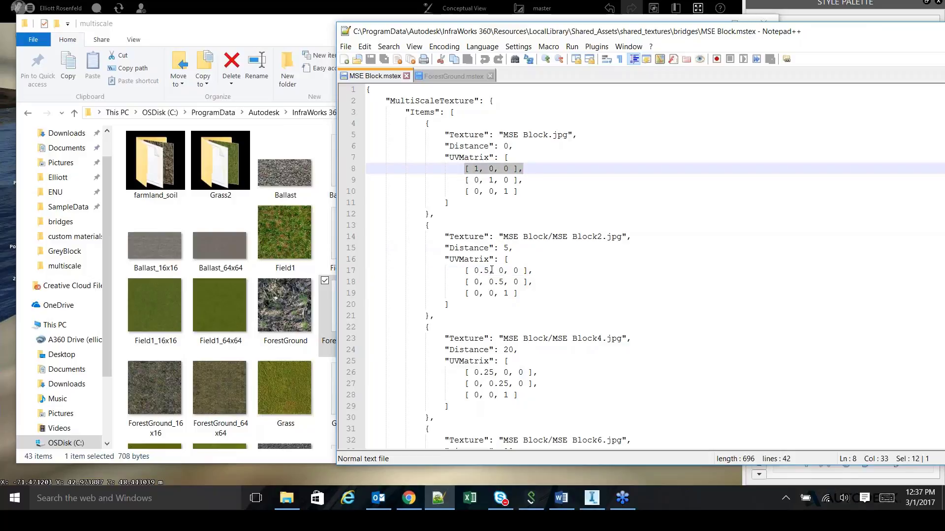
left_click_drag(466, 271, 533, 271)
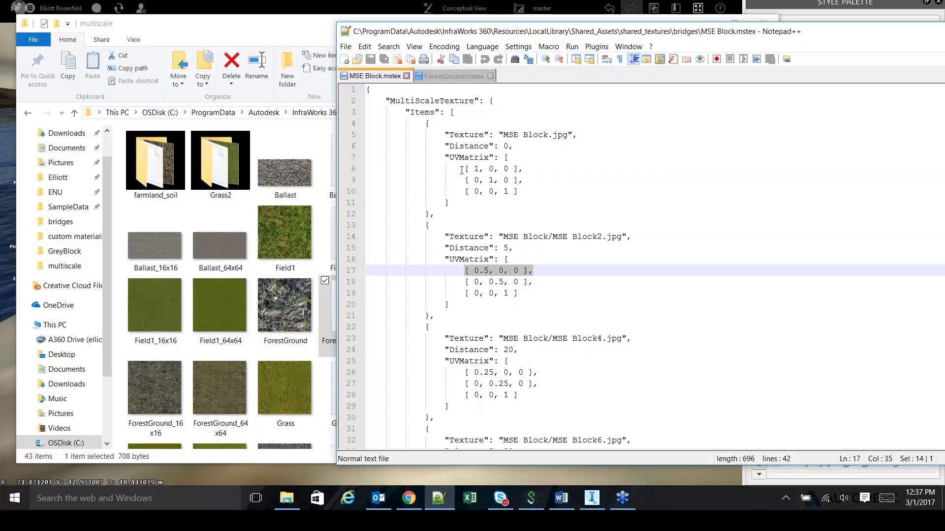
left_click_drag(465, 169, 522, 169)
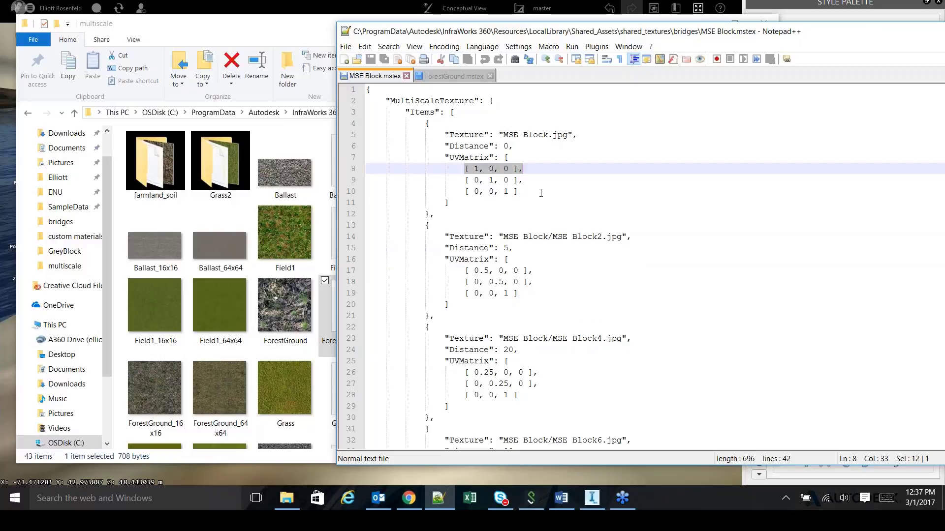
left_click(518, 192)
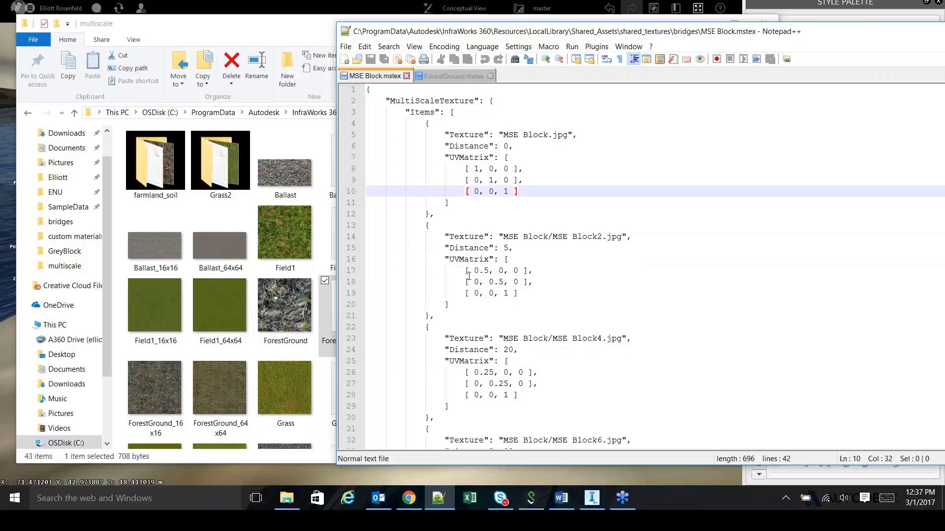
left_click(540, 293)
scroll(458, 357, "down", 1)
scroll(459, 357, "down", 1)
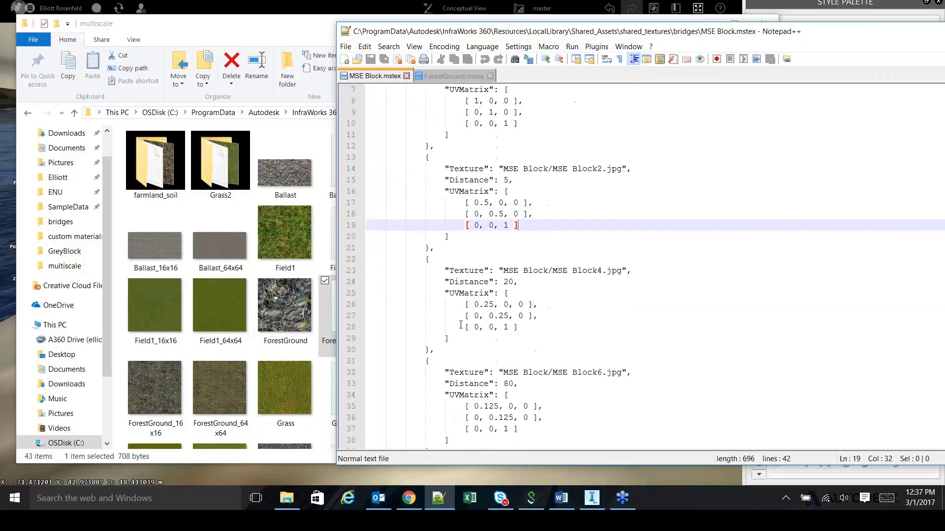
left_click_drag(445, 281, 542, 302)
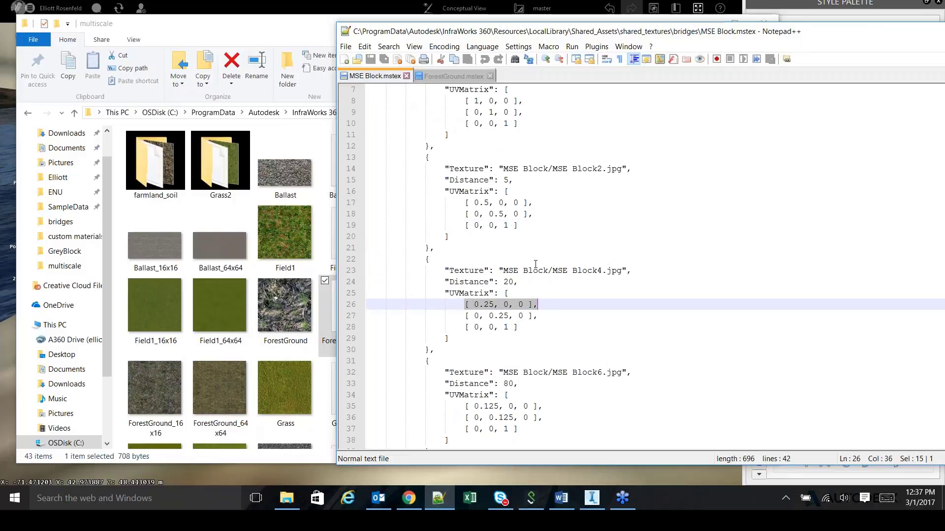
left_click(466, 204)
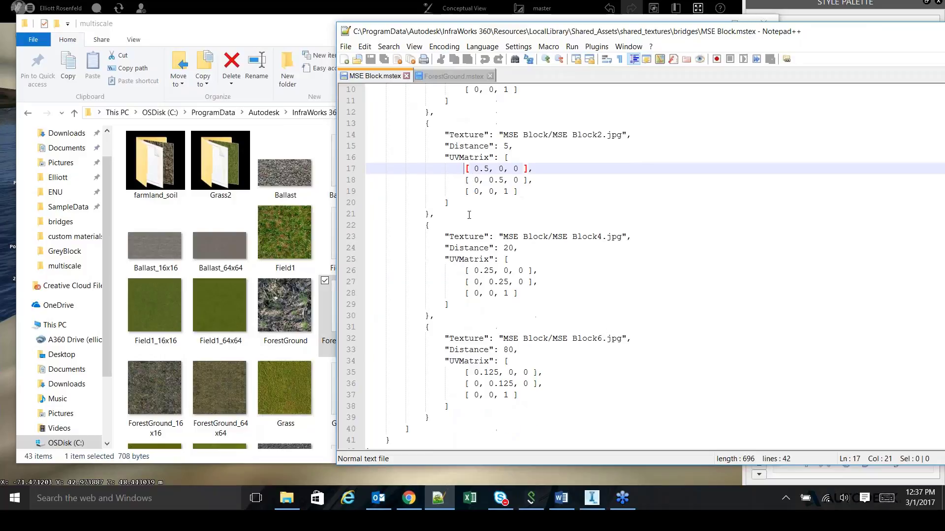
Clear the Notepad++ and folder windows out of the way and return to the bridge model in InfraWorks.
left_click_drag(686, 34, 671, 40)
left_click_drag(615, 61, 618, 97)
left_click(625, 28)
left_click(703, 23)
left_click_drag(771, 98, 602, 110)
left_click(860, 105)
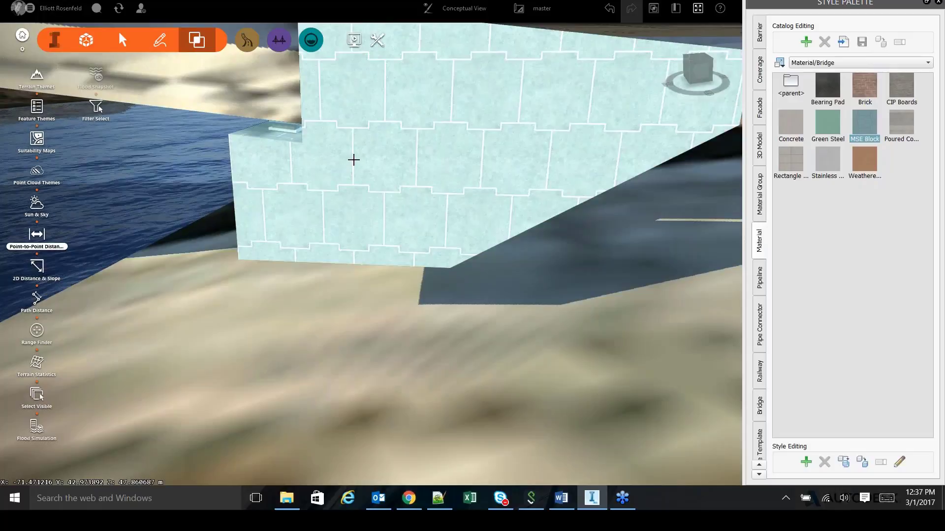
Measure the point-to-point width of one block in the MSE Block pattern on the abutment wall.
left_click(414, 162)
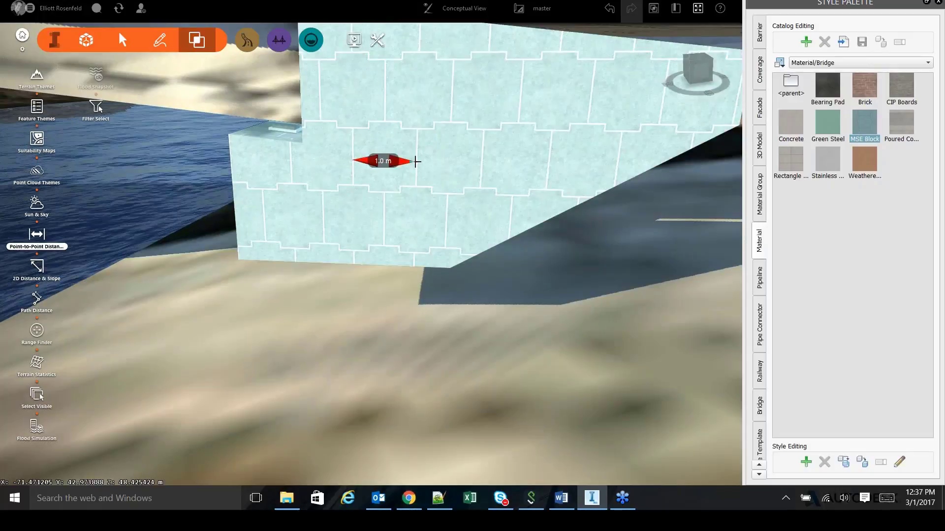
left_click(412, 209)
left_click(411, 209)
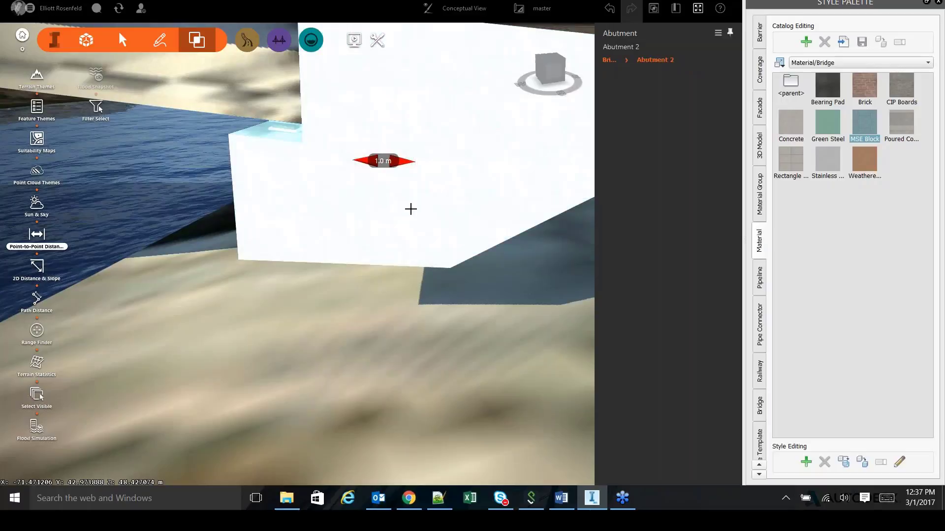
Examine how the MSE Block texture on Abutment 2 changes as the viewing distance increases to an overview of the bridge.
scroll(435, 220, "down", 4)
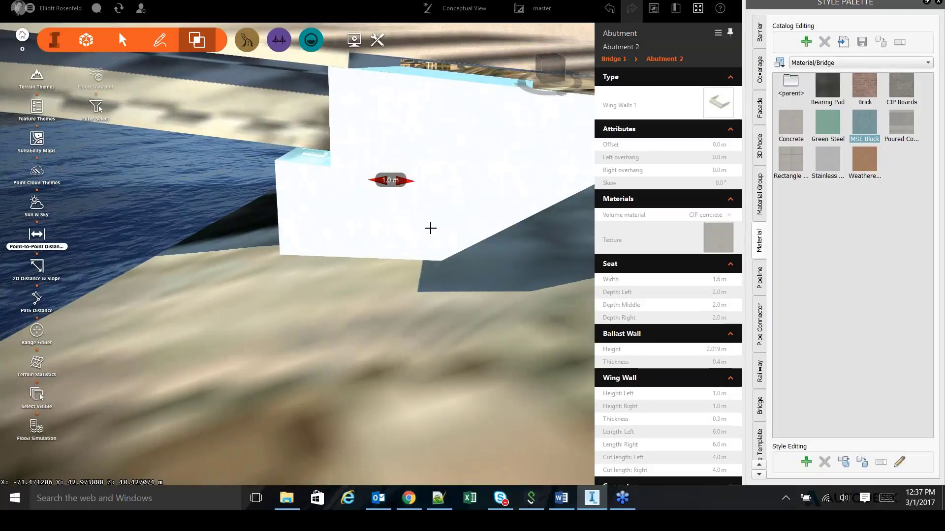
scroll(428, 227, "down", 4)
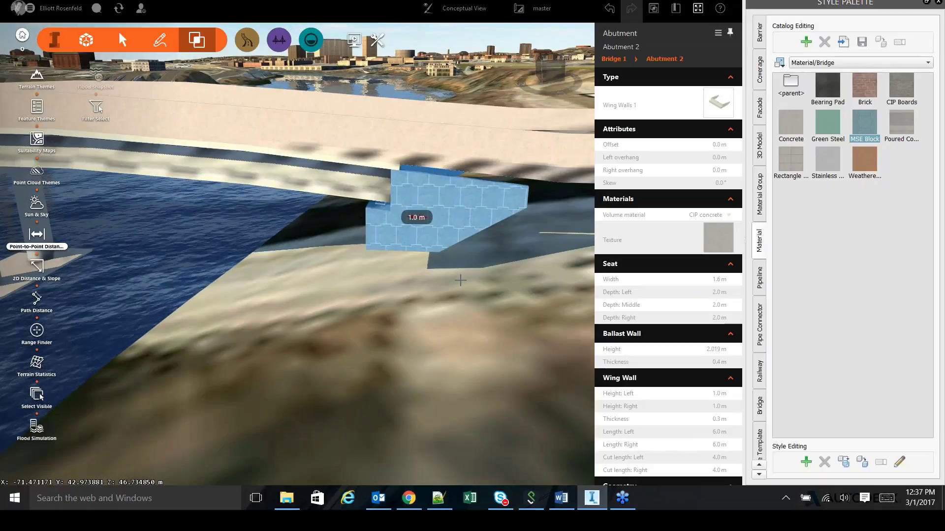
scroll(487, 291, "down", 2)
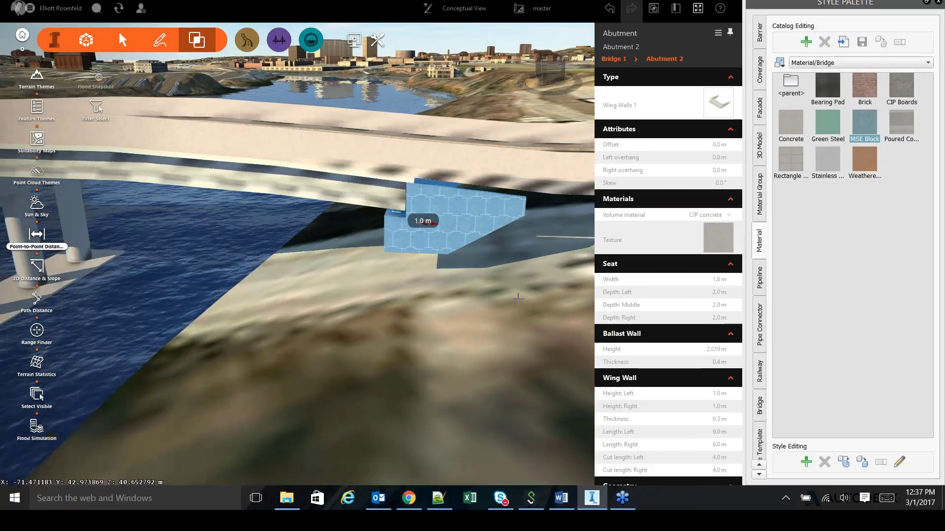
scroll(518, 298, "down", 3)
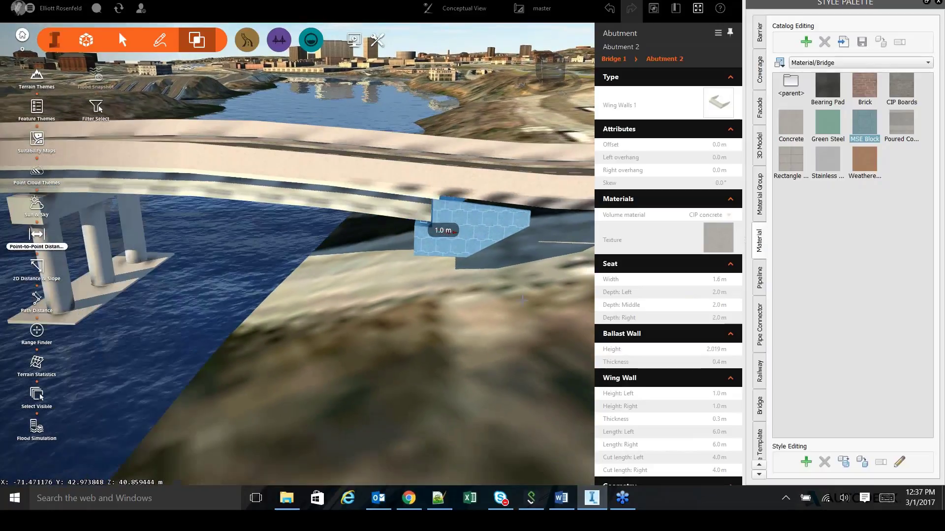
scroll(433, 342, "down", 4)
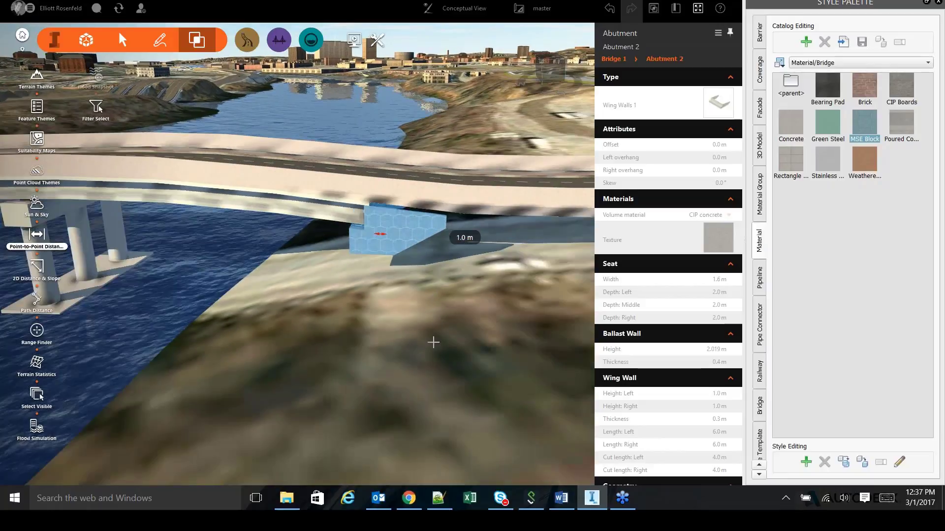
scroll(433, 343, "down", 3)
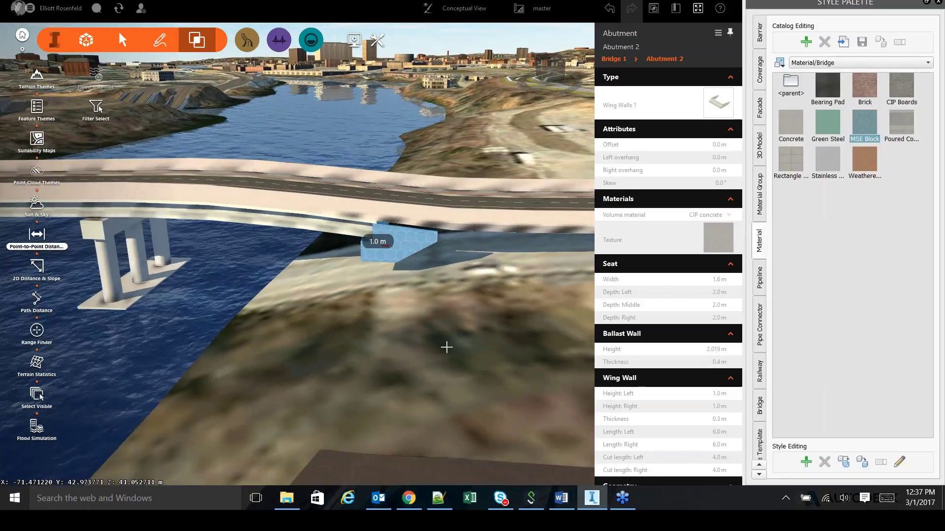
scroll(450, 350, "down", 4)
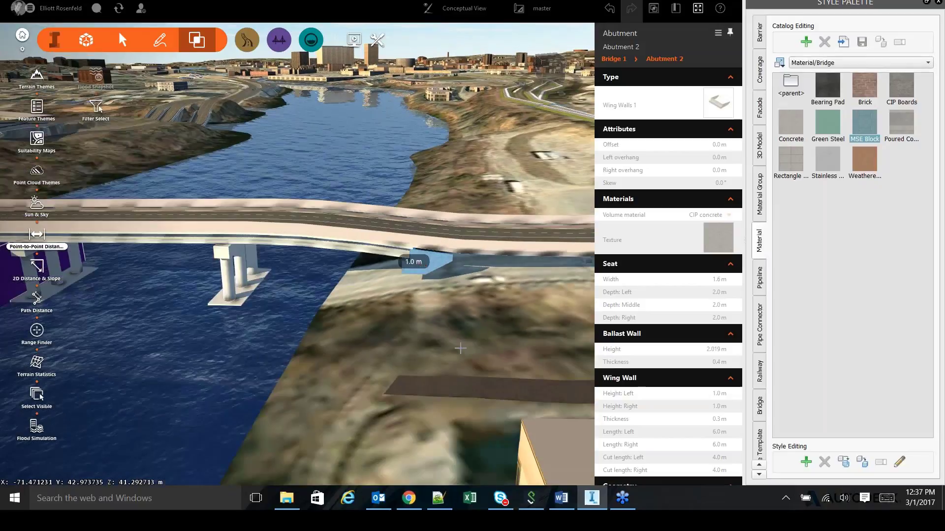
scroll(463, 346, "down", 2)
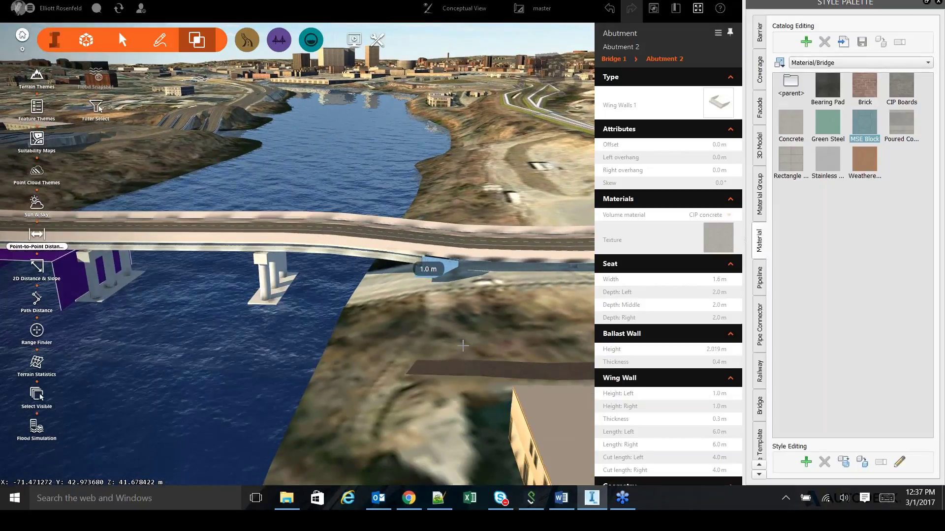
scroll(462, 346, "down", 2)
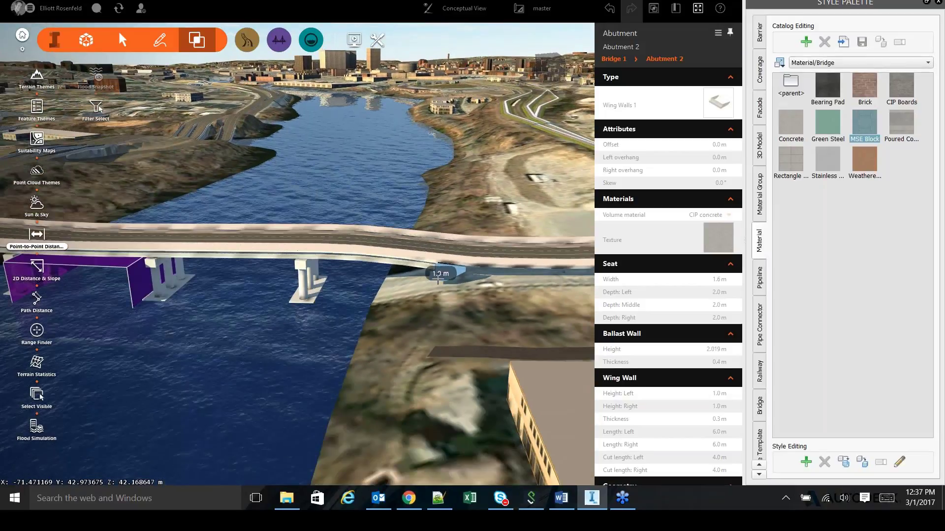
scroll(438, 278, "down", 3)
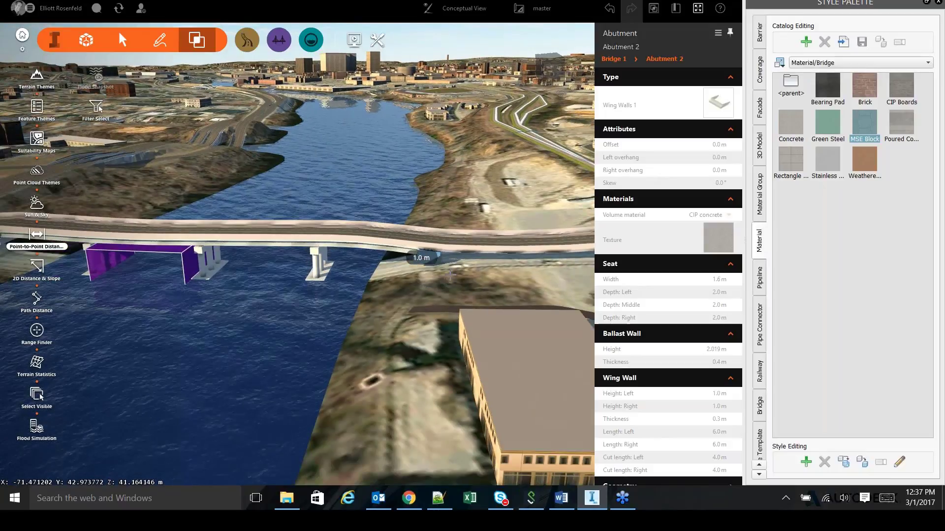
Leave the distance measurement and examine the abutment's MSE Block pattern close up and again from farther away.
left_click(423, 262)
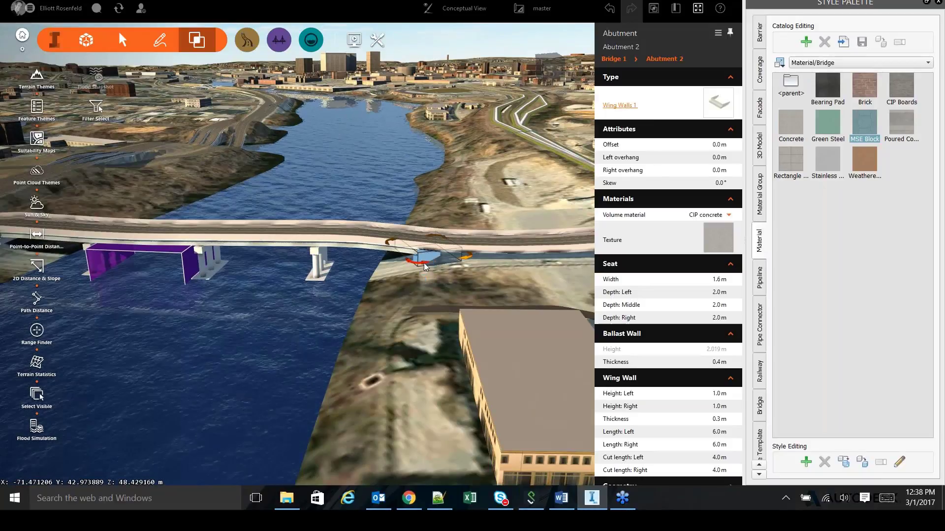
scroll(420, 259, "up", 5)
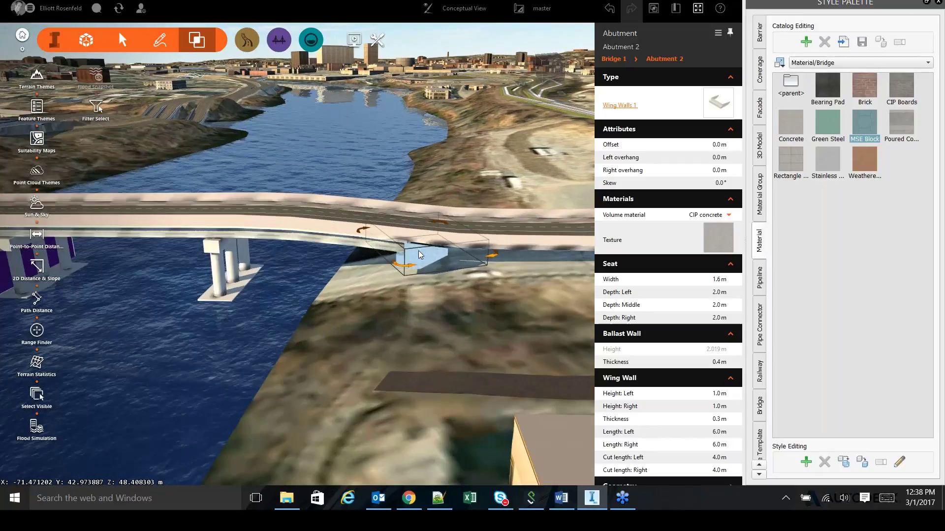
scroll(404, 271, "up", 3)
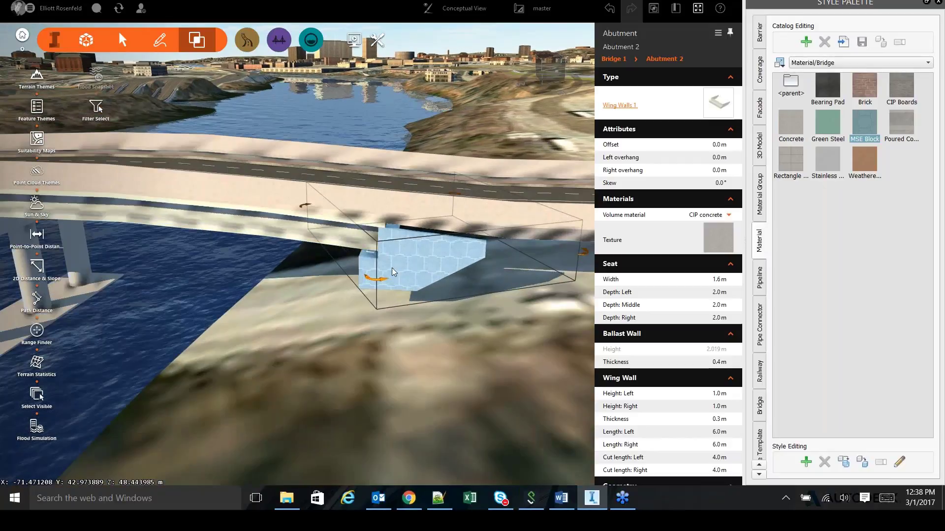
scroll(399, 278, "up", 4)
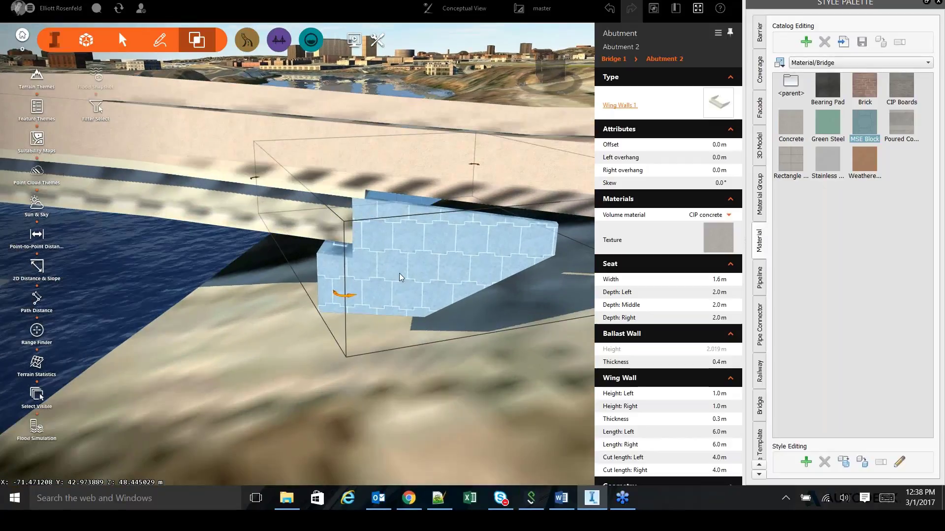
scroll(403, 295, "up", 2)
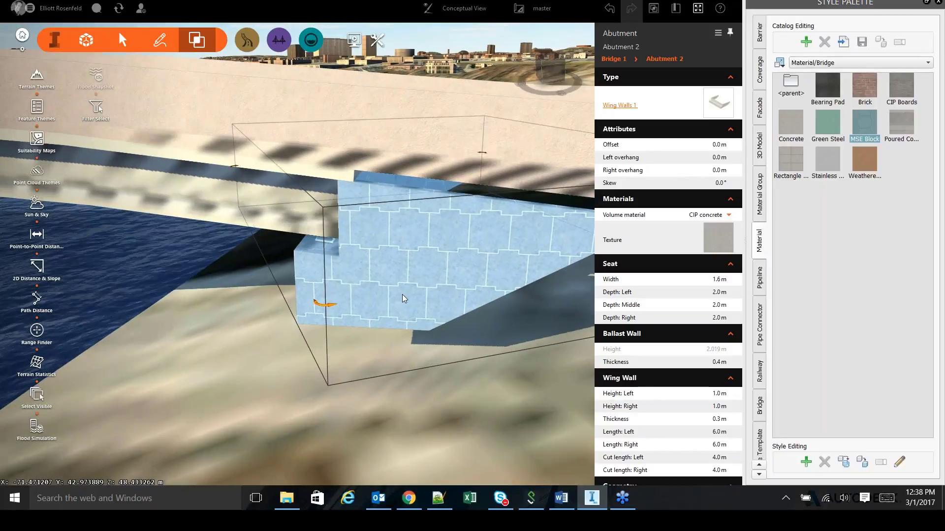
scroll(403, 301, "up", 1)
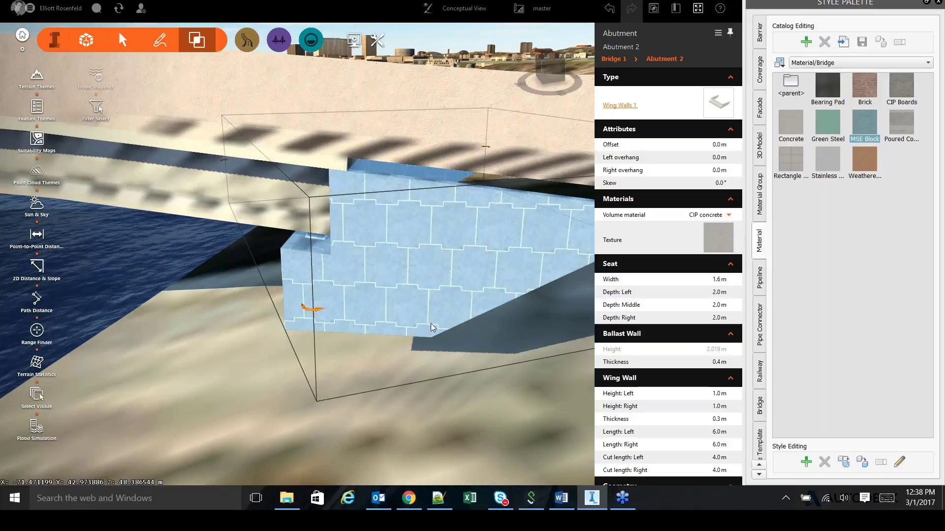
scroll(430, 325, "down", 1)
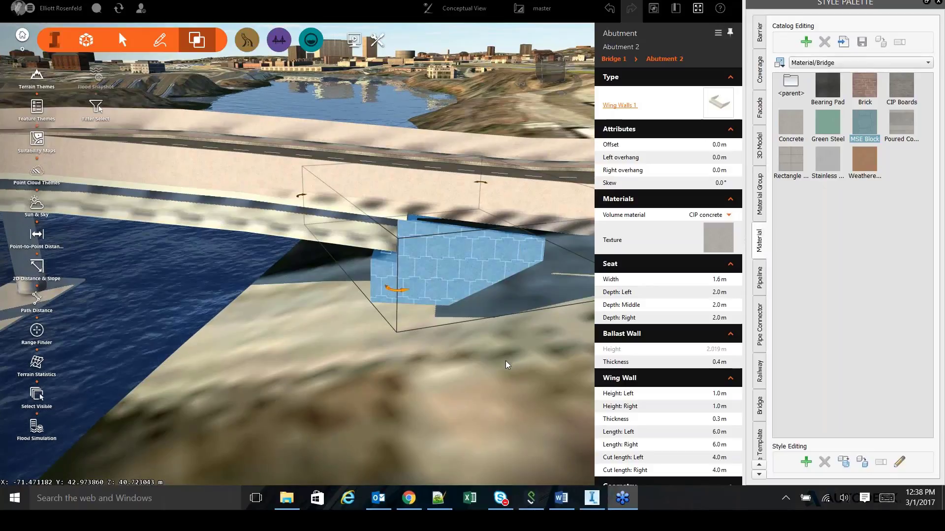
middle_click_drag(506, 361, 331, 342)
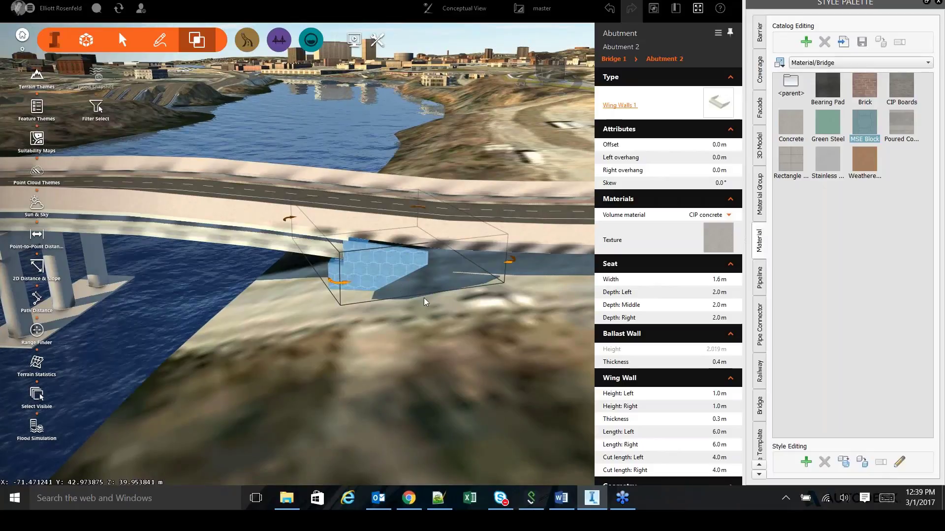
scroll(408, 294, "down", 2)
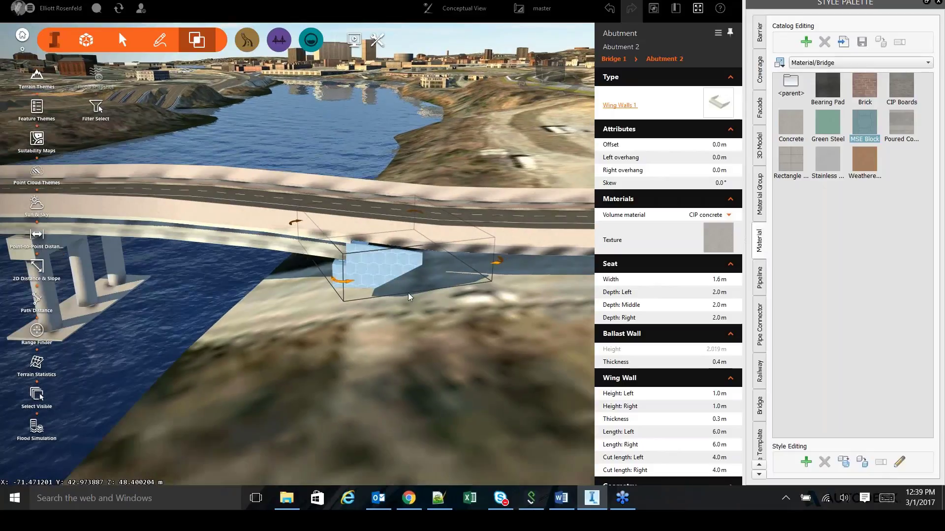
scroll(409, 293, "down", 3)
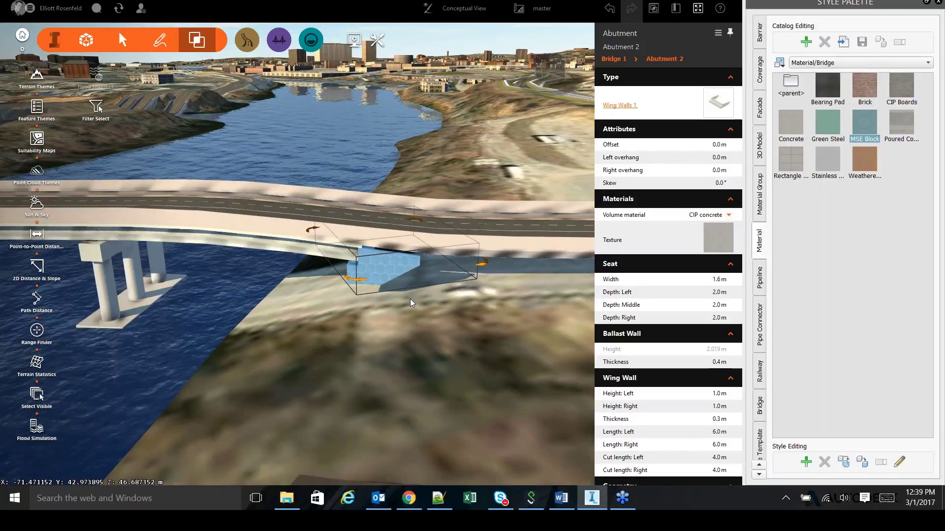
Undock the Style Palette and close it to free the bridge model view.
scroll(413, 309, "down", 2)
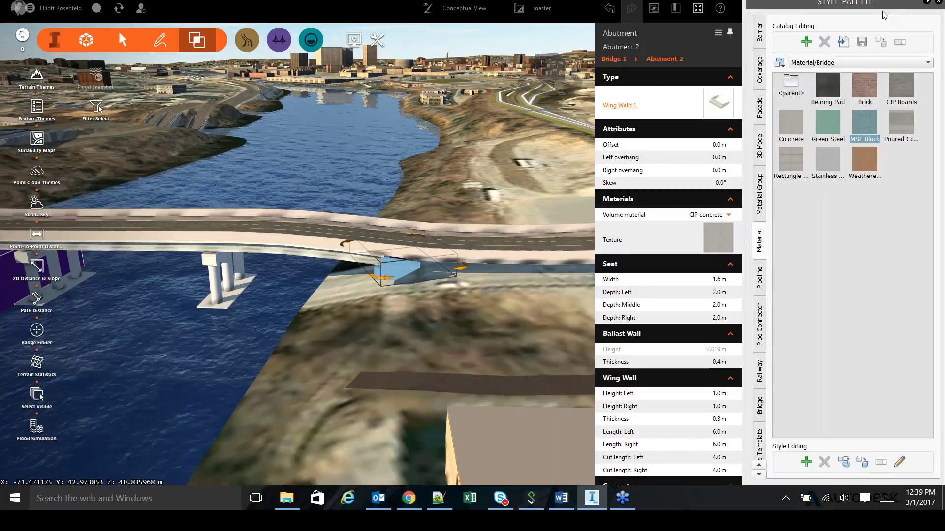
double_click(895, 6)
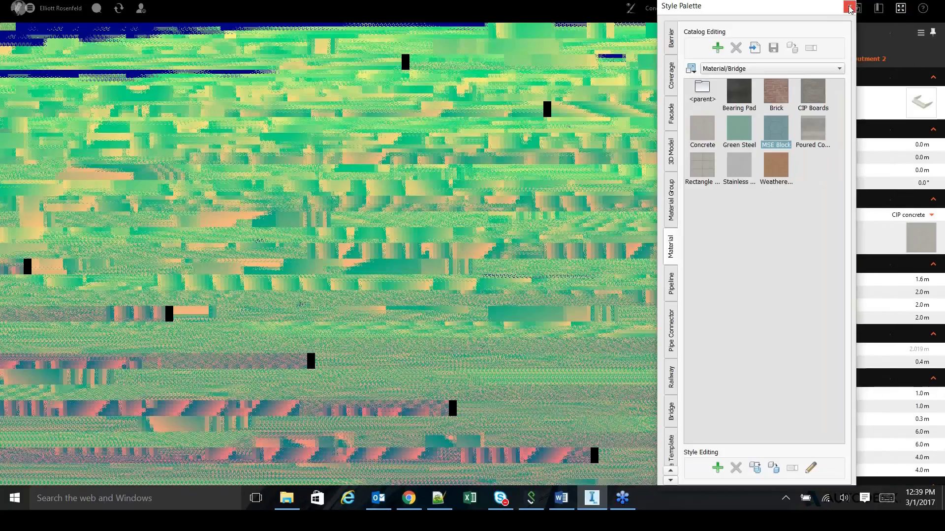
left_click(849, 7)
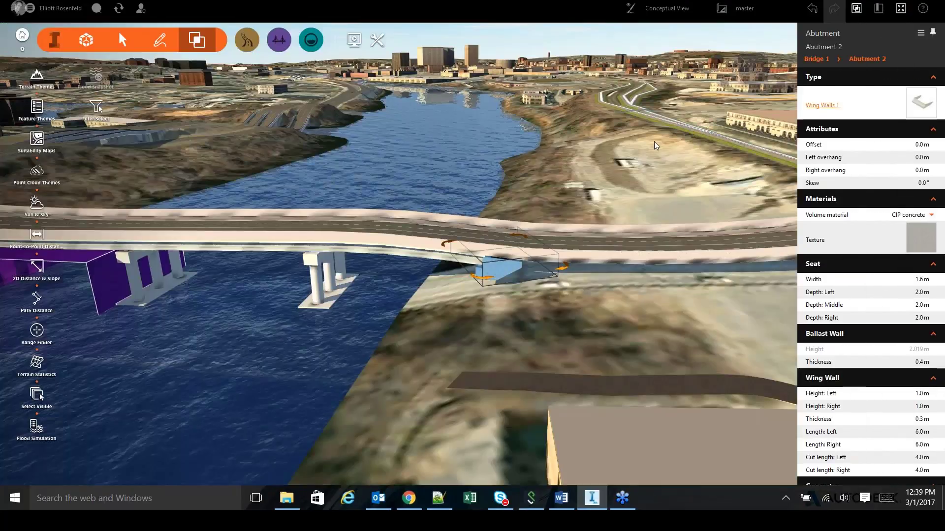
Go to the Materials Demo bookmark to view the building site with its coverage areas.
scroll(528, 199, "down", 1)
scroll(527, 199, "down", 1)
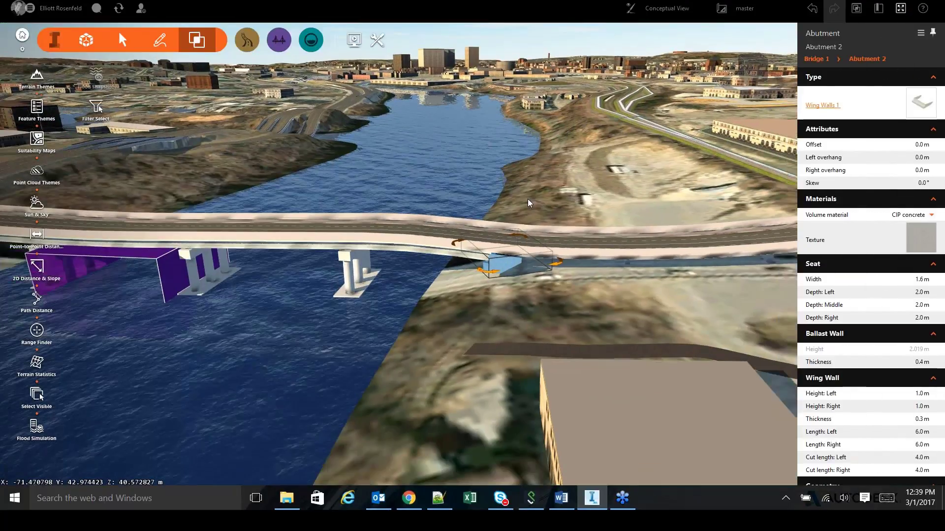
scroll(528, 199, "down", 1)
scroll(547, 197, "down", 1)
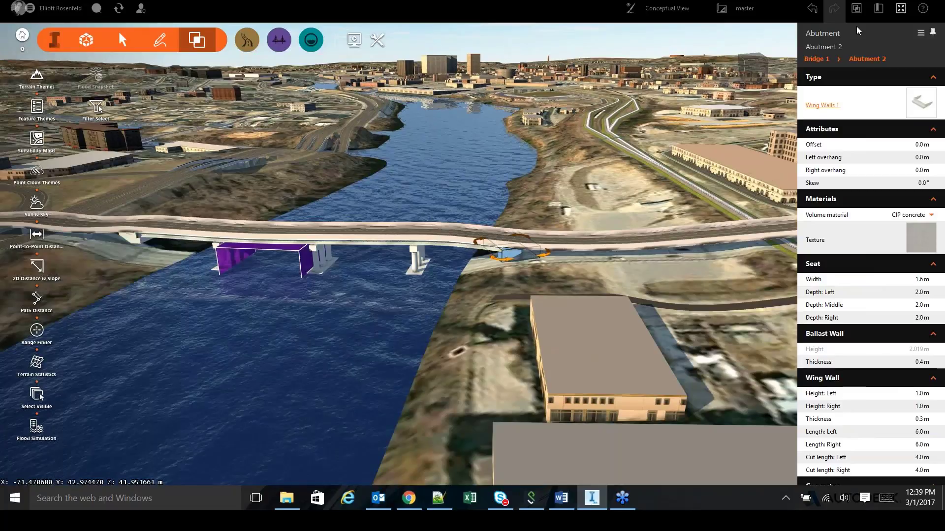
left_click(920, 33)
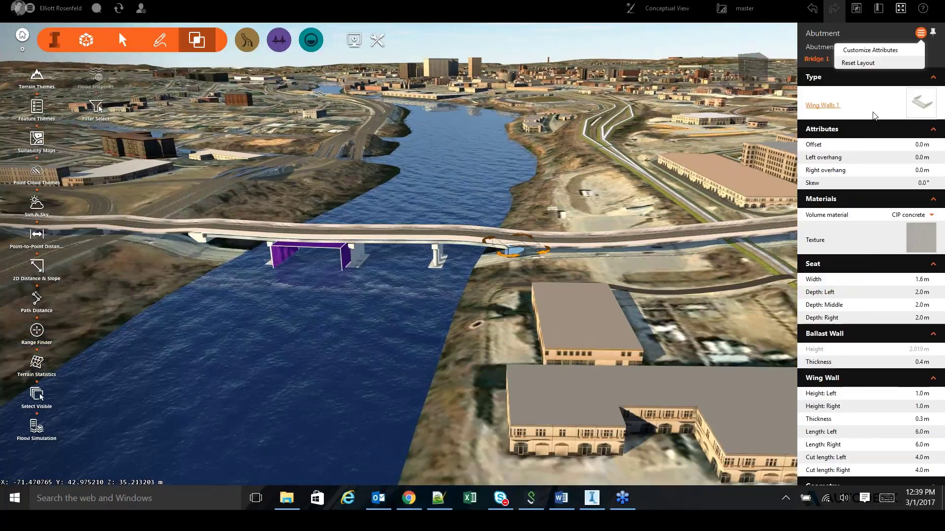
left_click(878, 8)
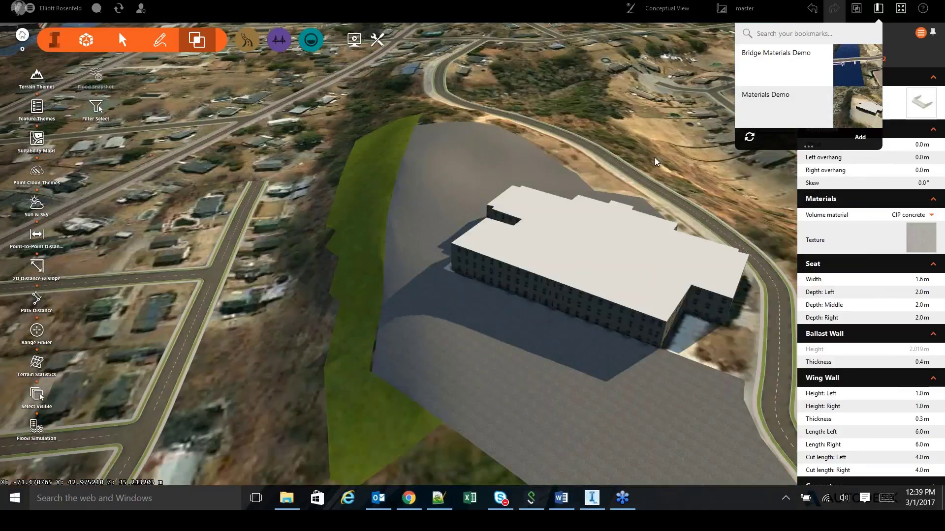
left_click(636, 126)
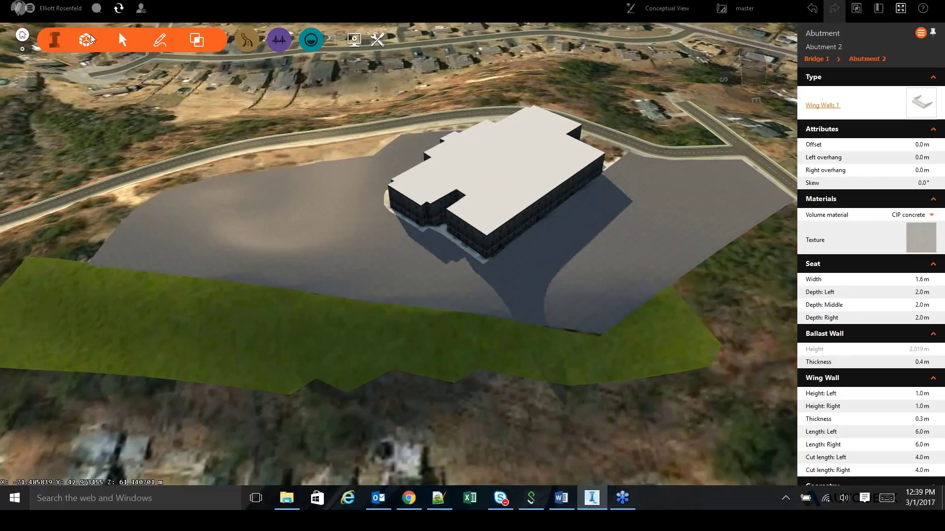
Show the Material/Terrain catalog in the Style Palette.
left_click(88, 39)
left_click(37, 241)
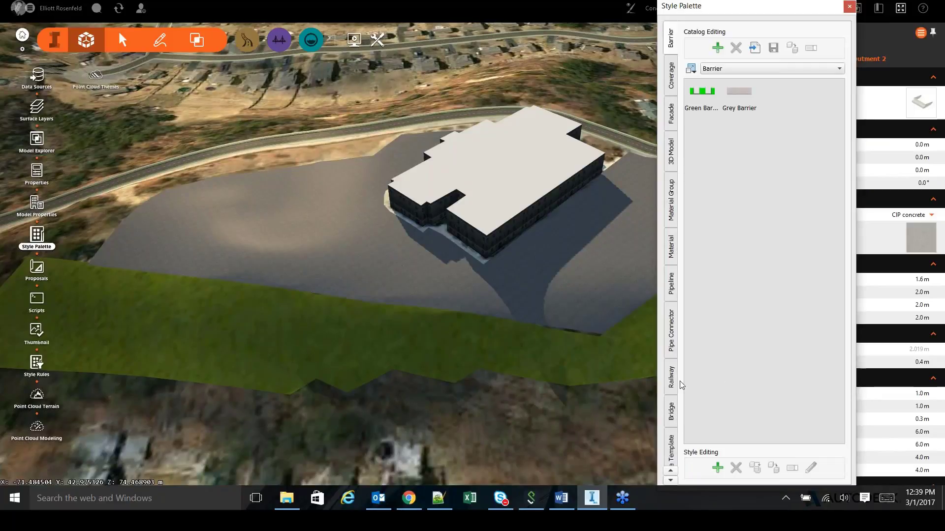
left_click(671, 249)
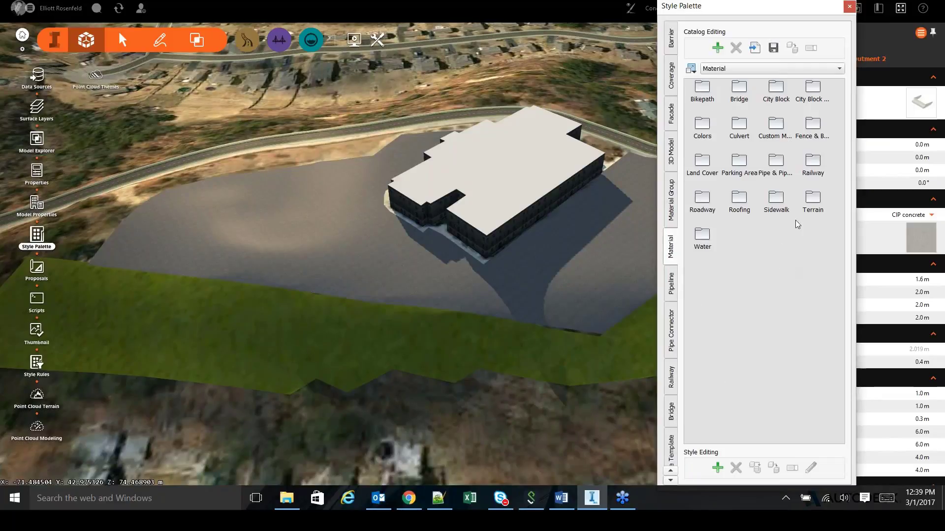
double_click(812, 198)
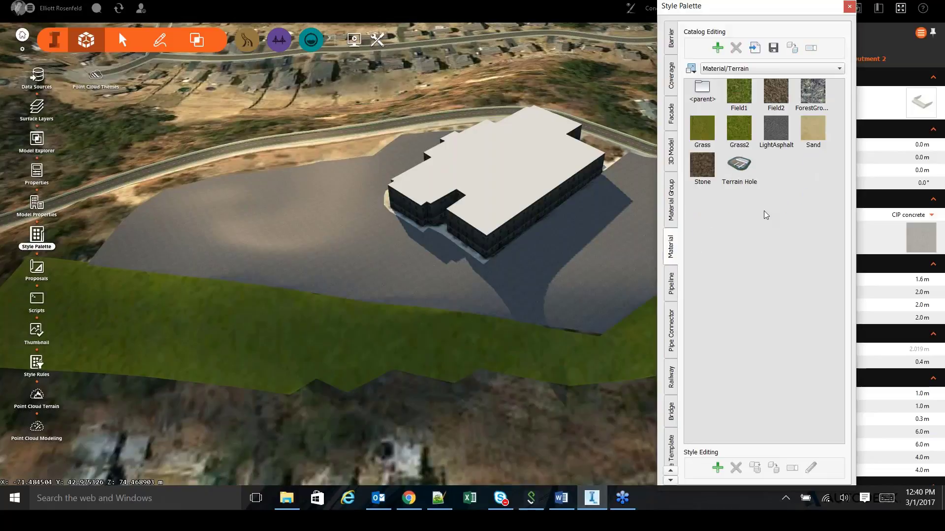
Examine the Sand terrain material's texture path and size settings, leaving the definition unchanged.
left_click(816, 134)
double_click(816, 134)
left_click_drag(492, 116, 484, 41)
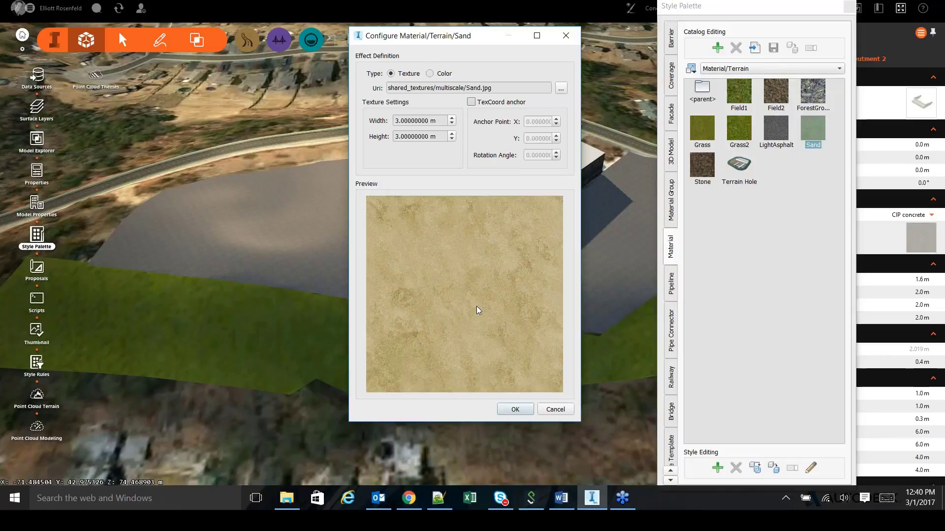
left_click(551, 413)
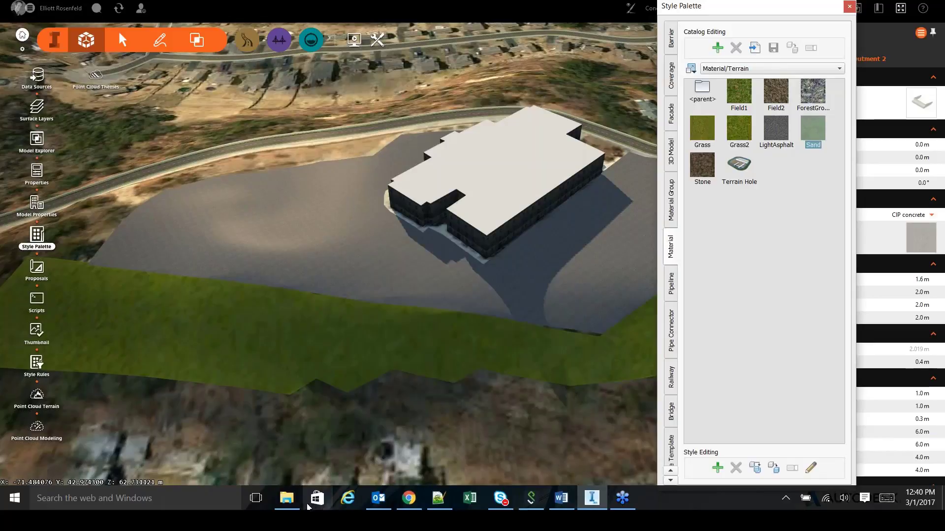
Copy Sand, Sand.mstex and sand0 through sand3 from the multiscale shared textures folder in File Explorer.
left_click(286, 499)
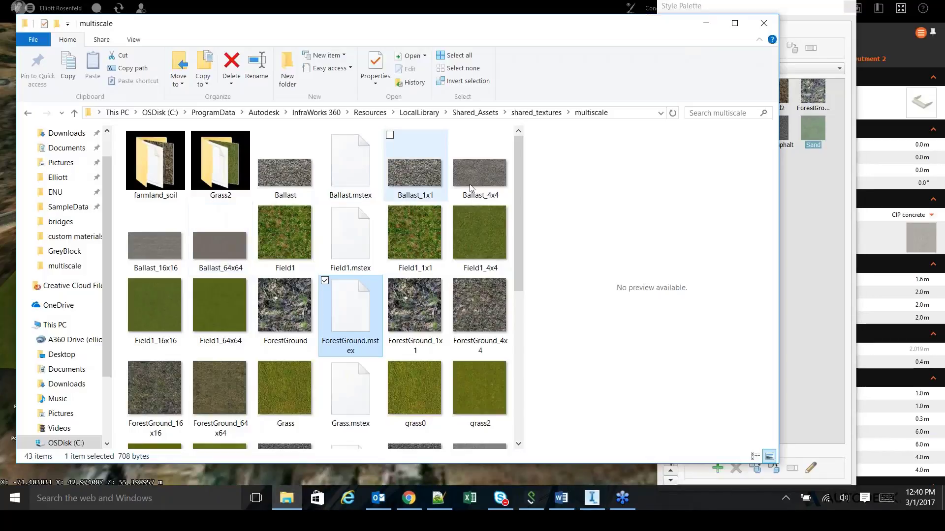
scroll(453, 245, "down", 5)
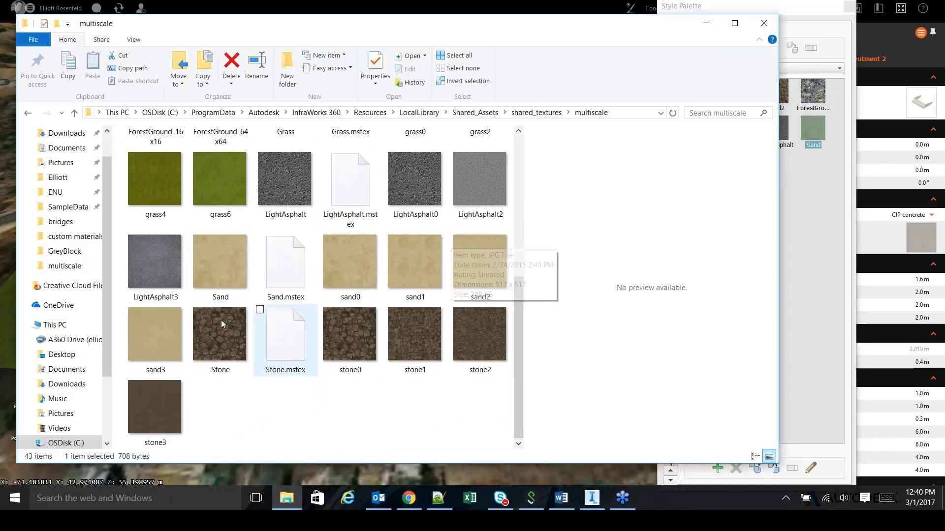
left_click(219, 271)
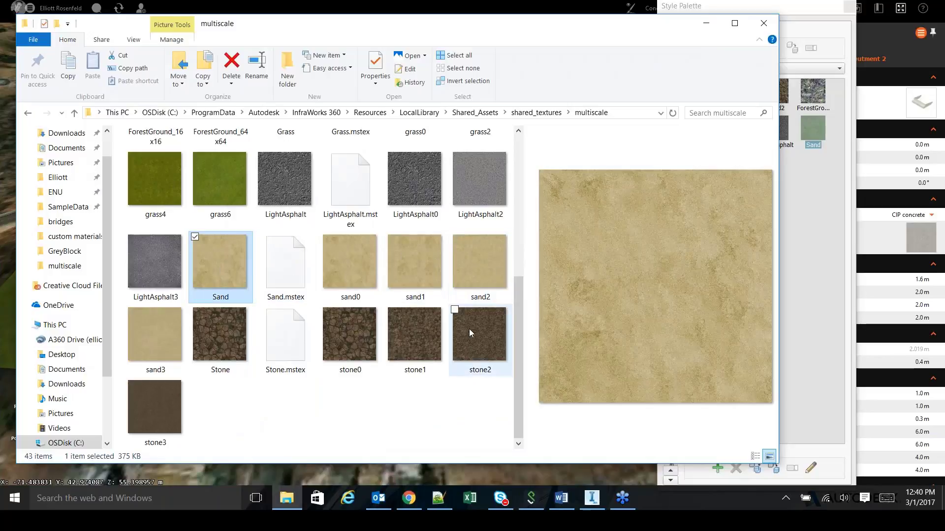
left_click(157, 341, "shift")
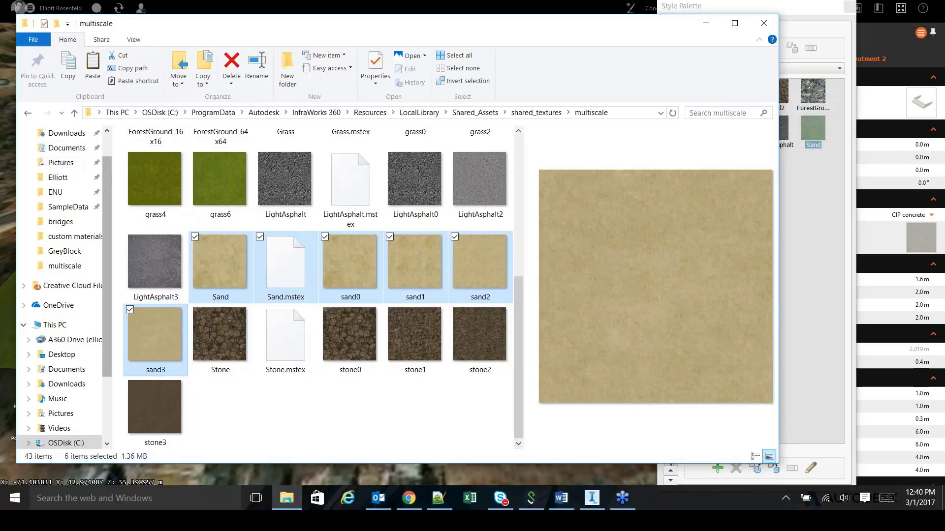
Paste the copied Sand texture files into the custom materials folder on the Desktop.
scroll(64, 197, "up", 1)
left_click(61, 152)
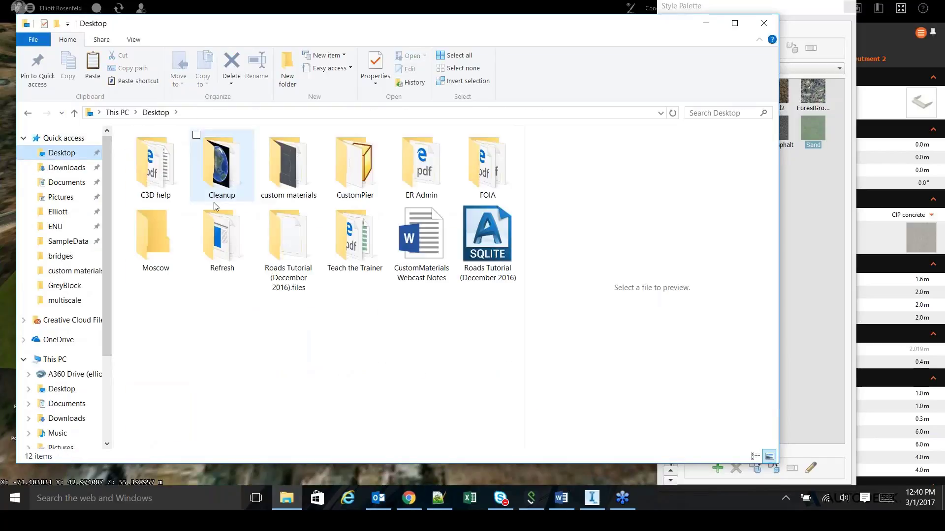
double_click(268, 168)
right_click(187, 303)
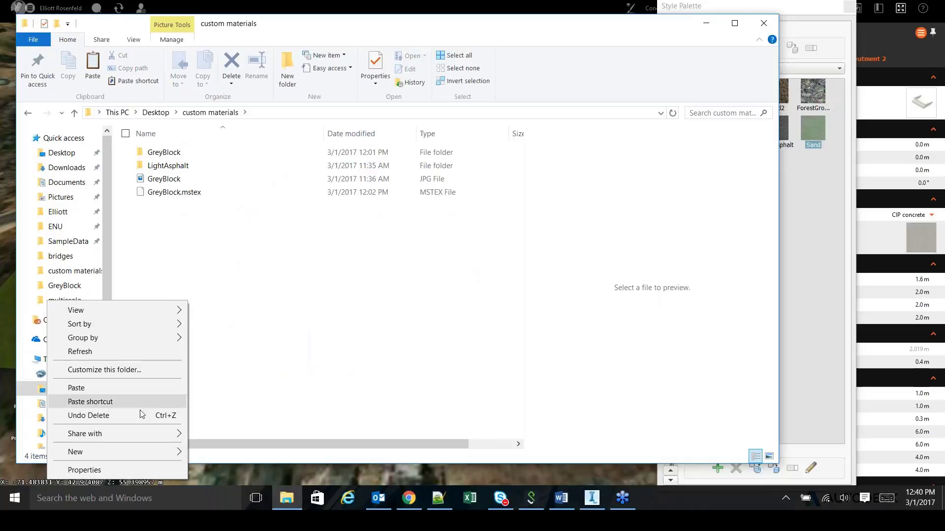
left_click(135, 389)
left_click(228, 344)
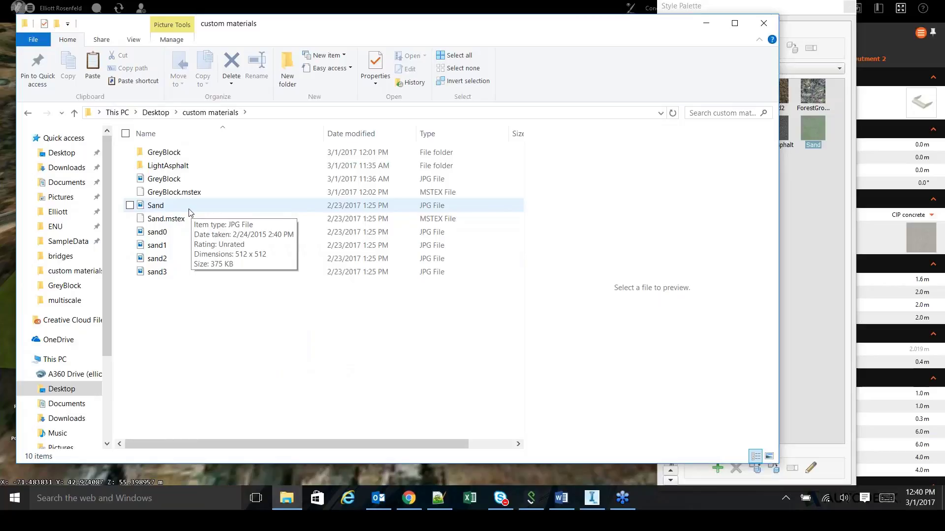
Open the Sand image from the custom materials folder in Adobe Photoshop CC 2017 and invert its colours.
left_click(190, 211)
right_click(190, 212)
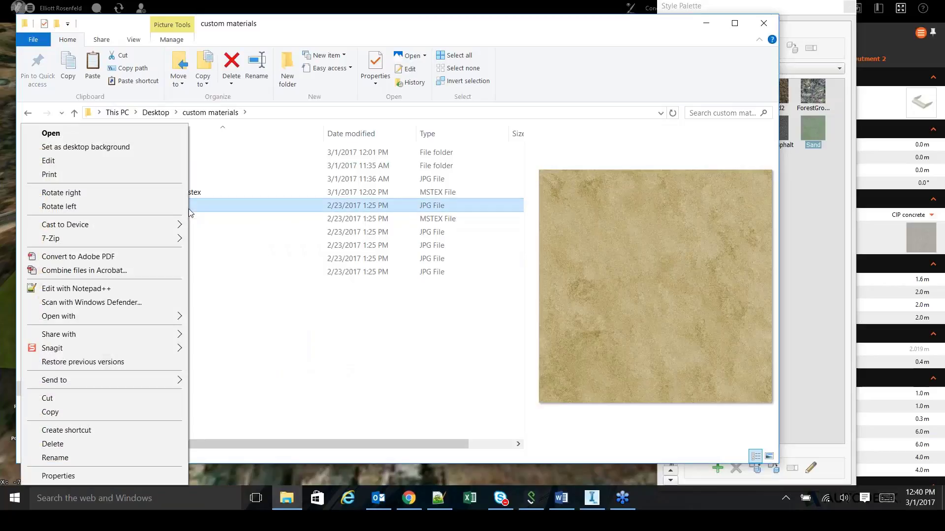
mouse_move(167, 316)
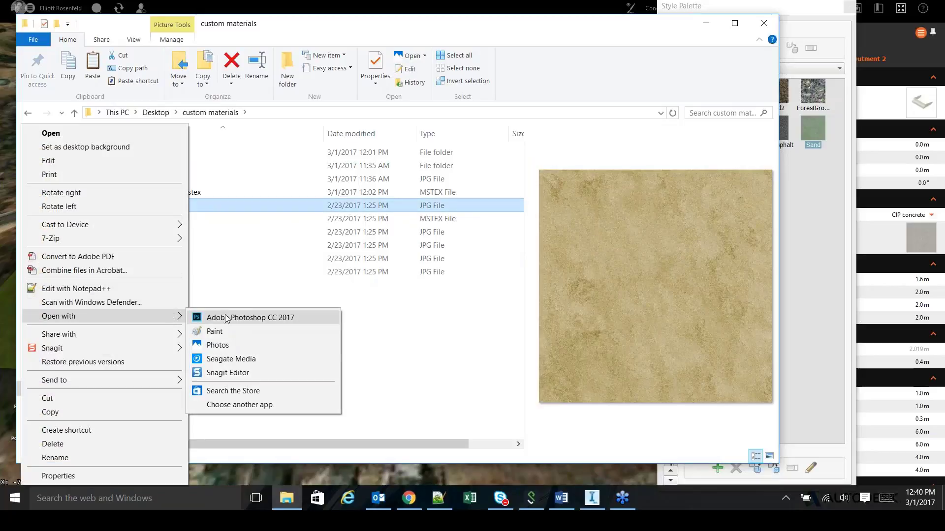
left_click(236, 317)
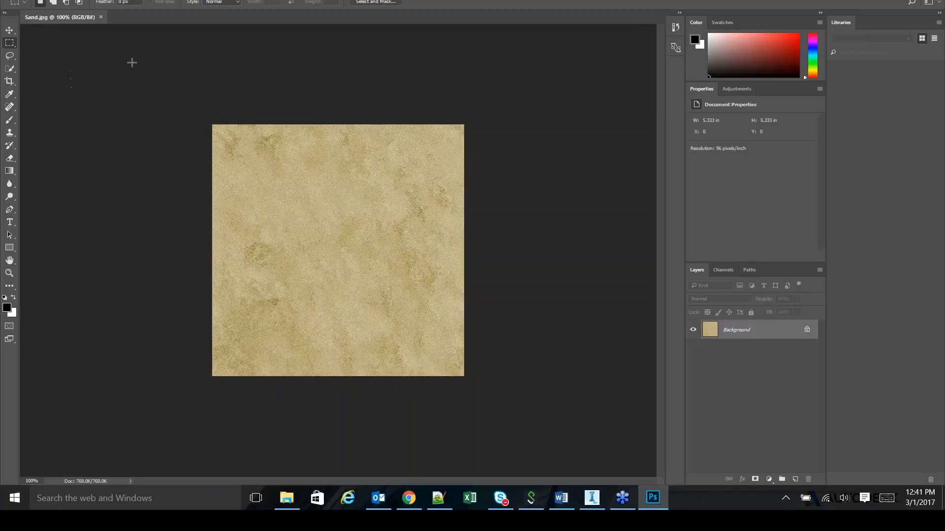
left_click(65, 1)
mouse_move(91, 17)
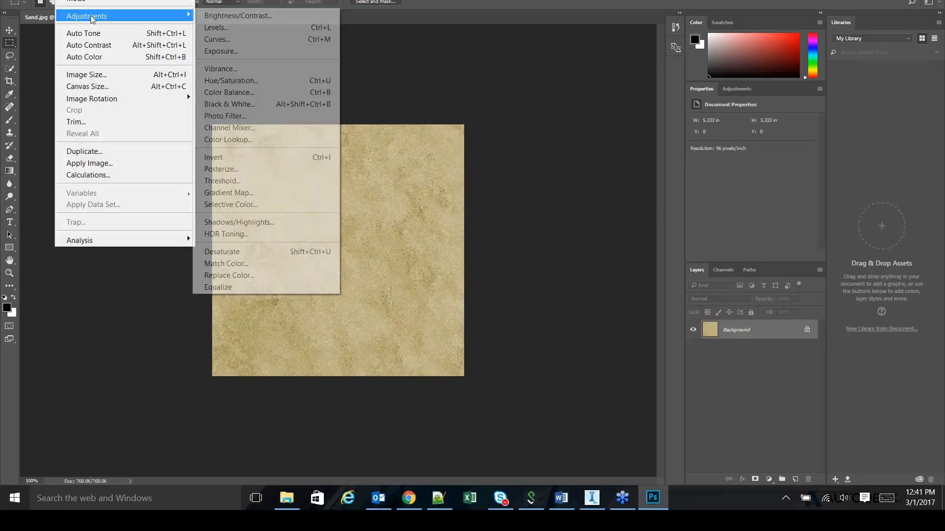
left_click(243, 157)
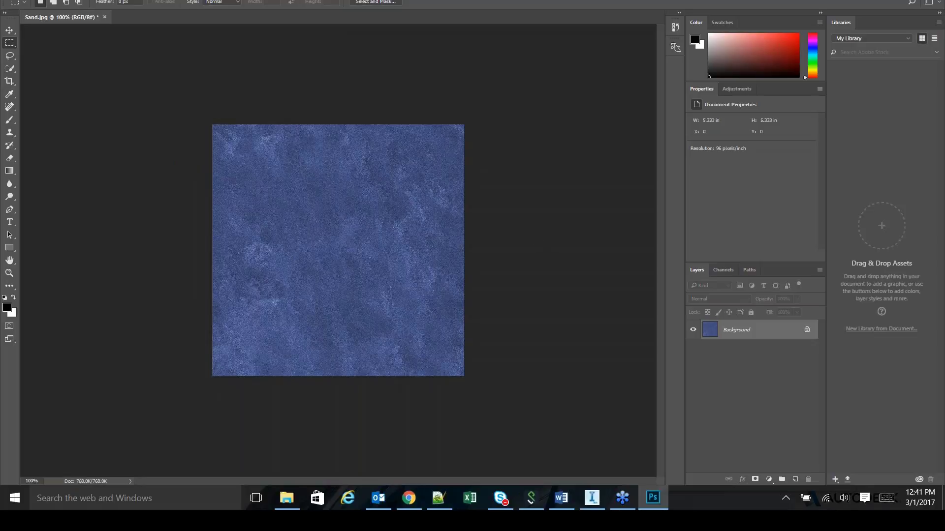
Save the inverted Sand image as a JPEG named BlueSand in the custom materials folder.
left_click(26, 1)
left_click(54, 124)
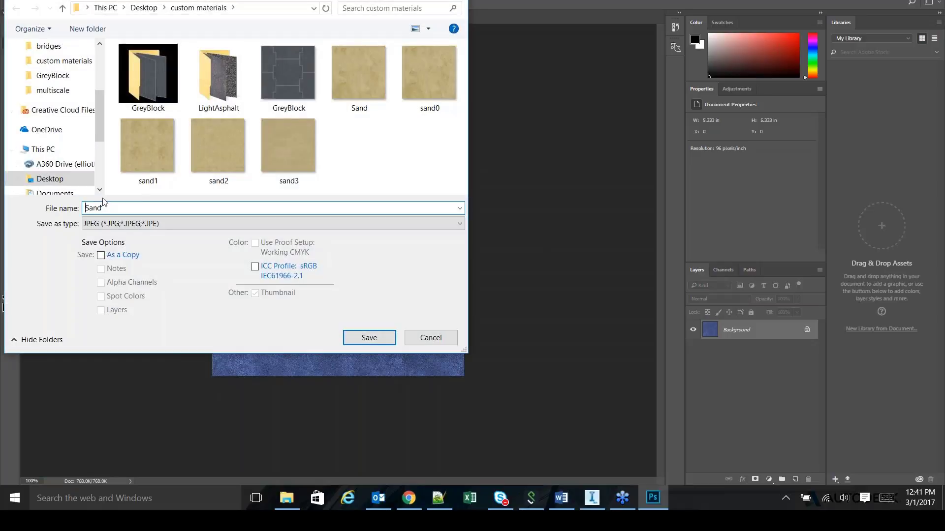
left_click(356, 340)
left_click(522, 121)
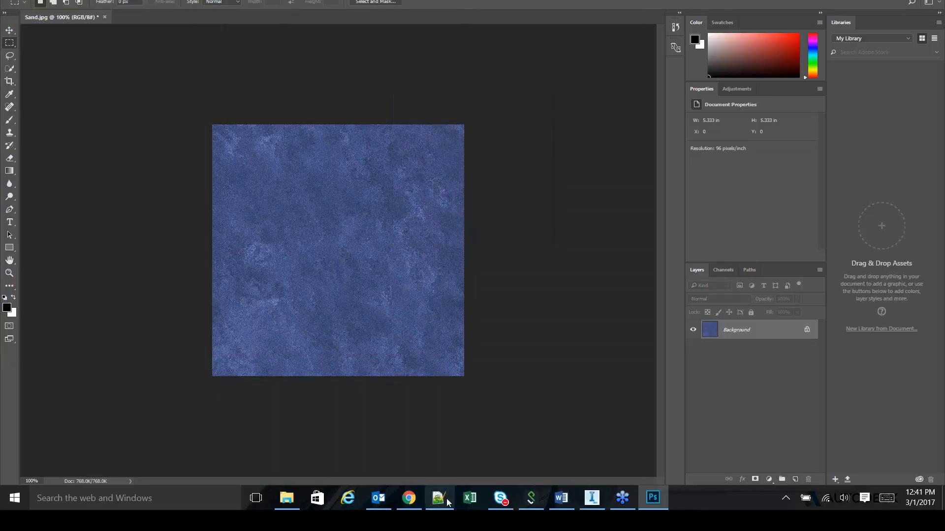
Open sand0 from the custom materials folder in Photoshop and invert its colours.
left_click(287, 498)
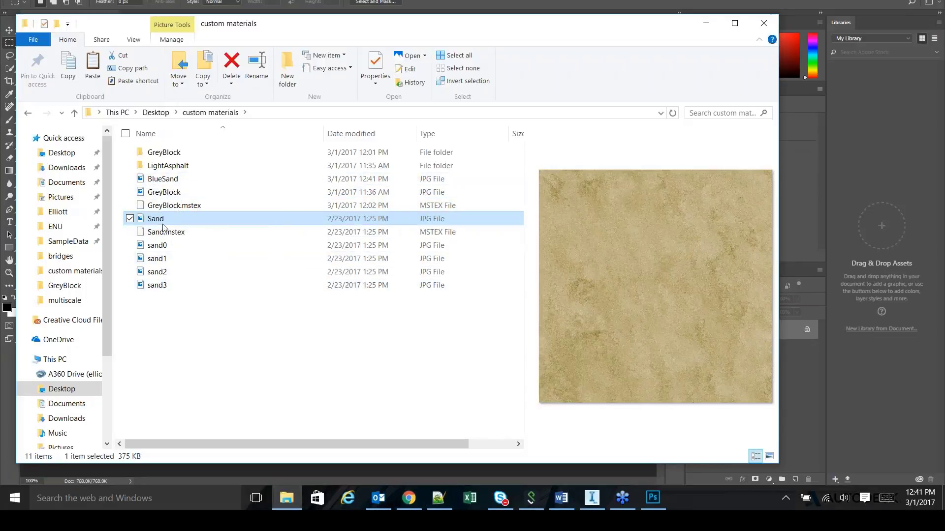
right_click(151, 258)
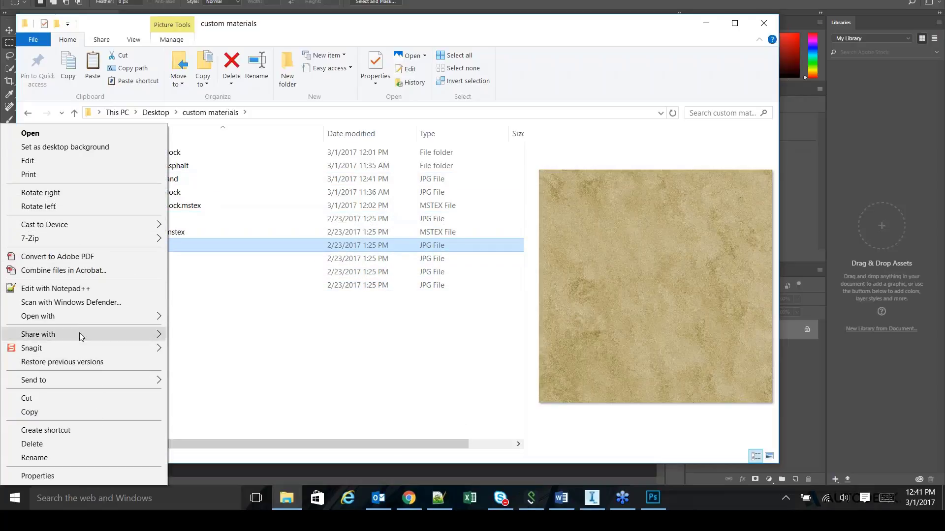
mouse_move(161, 319)
left_click(216, 318)
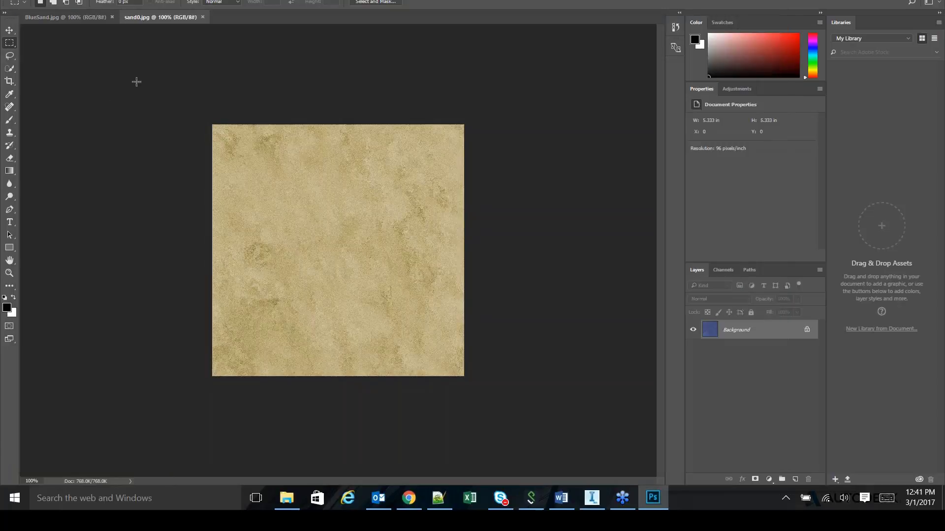
left_click(69, 0)
mouse_move(91, 16)
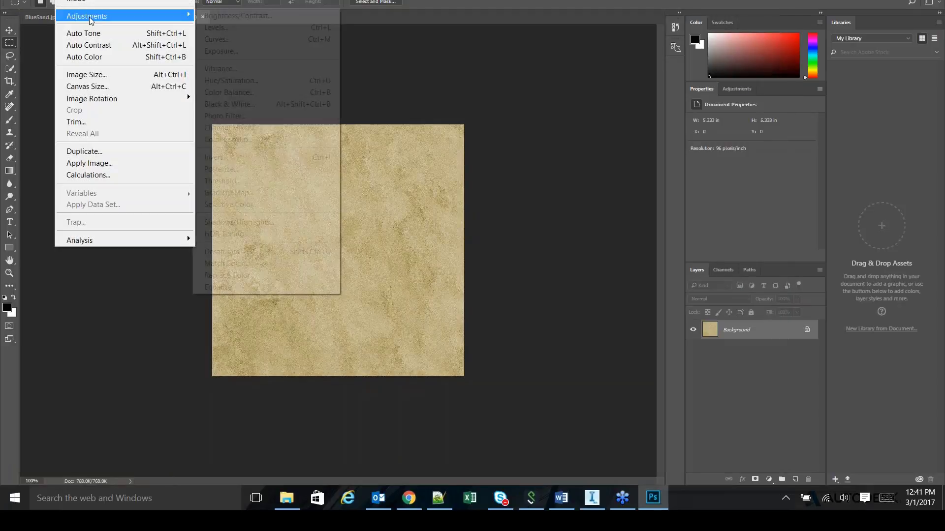
left_click(270, 158)
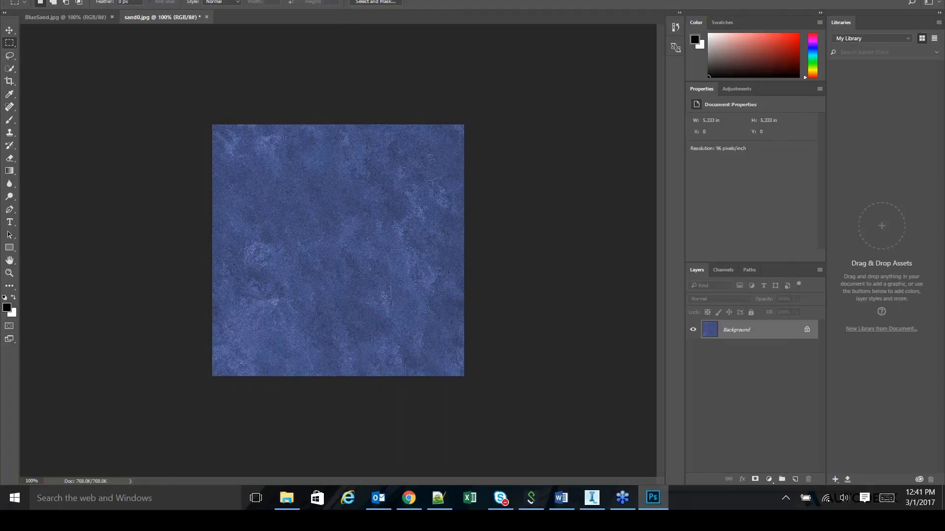
Save the inverted sand0 image as a JPEG named Bluesand0 in the custom materials folder.
left_click(24, 0)
left_click(68, 120)
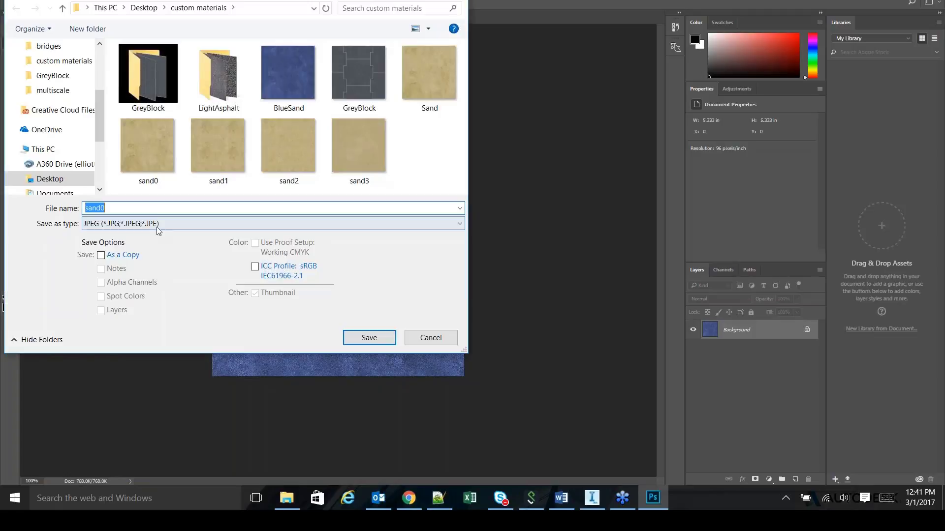
key("Home")
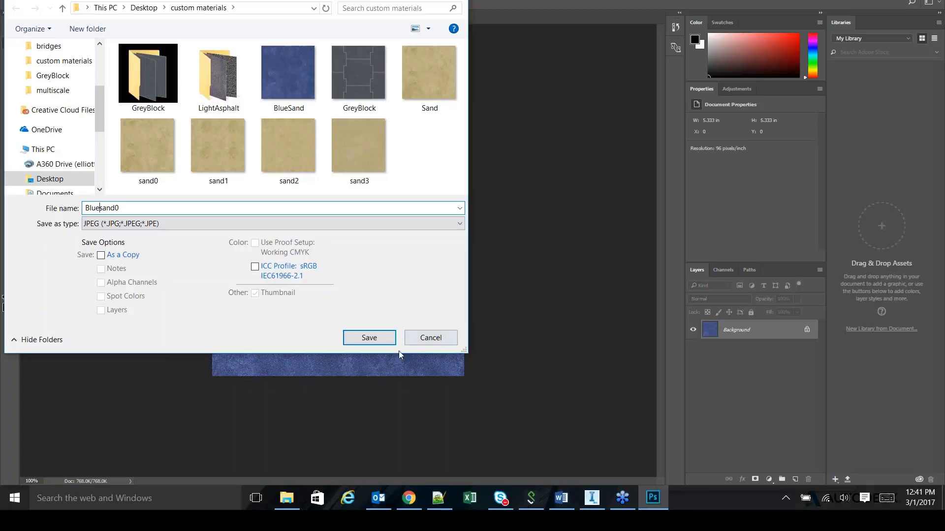
left_click(384, 339)
left_click(532, 120)
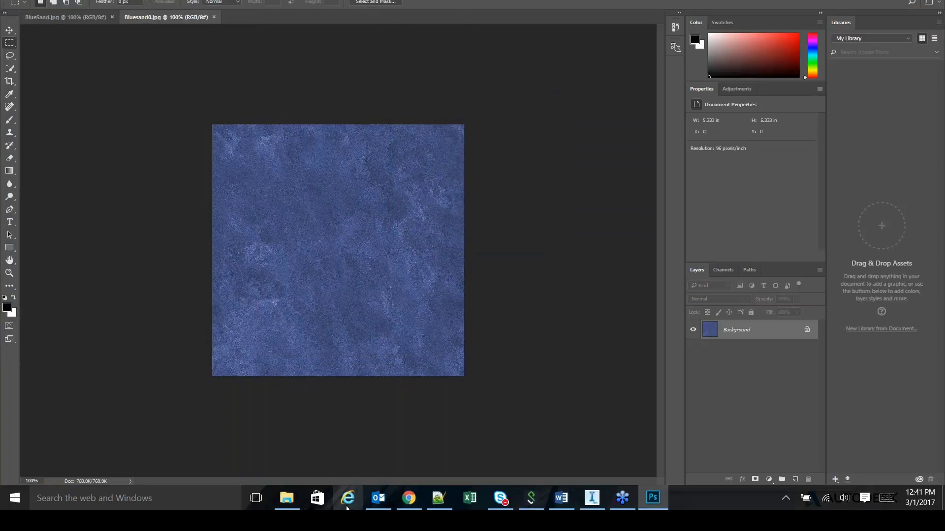
Open sand1 from the custom materials folder in Adobe Photoshop CC 2017 and invert its colours.
left_click(289, 500)
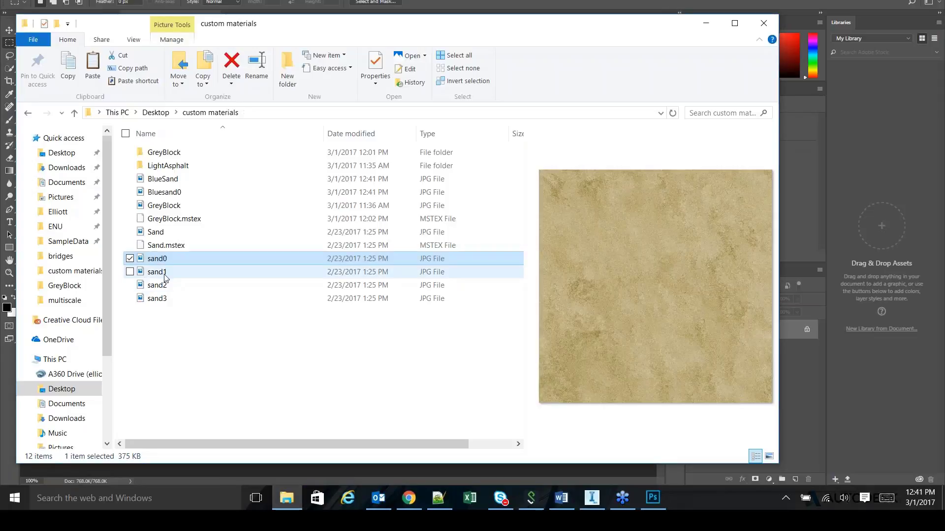
right_click(166, 273)
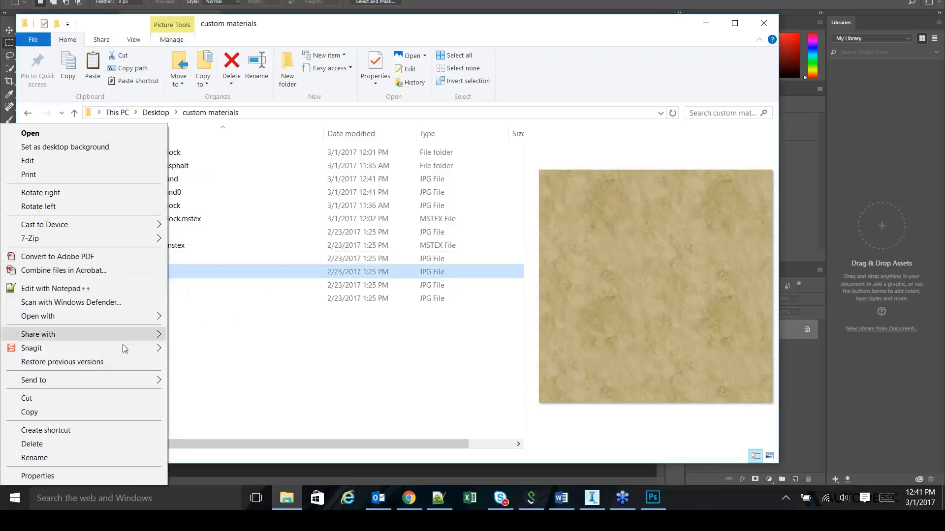
mouse_move(120, 317)
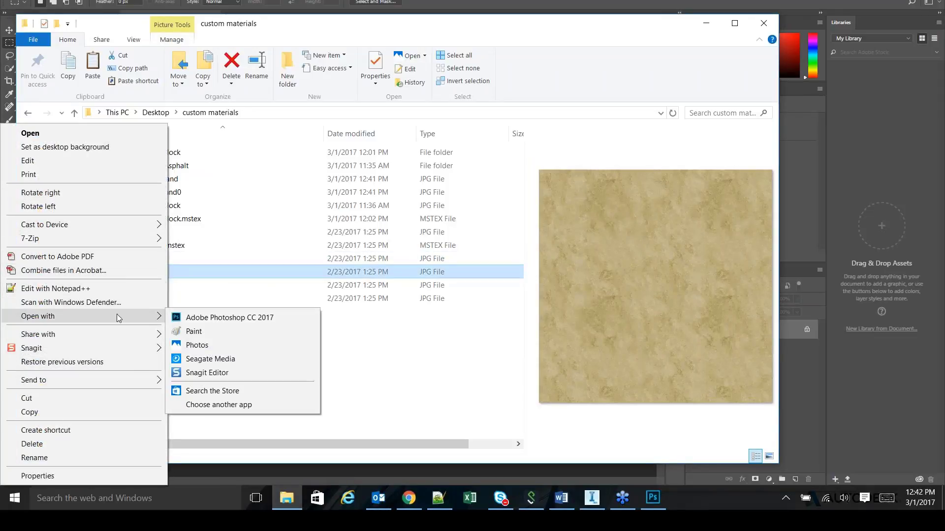
left_click(255, 322)
left_click(30, 0)
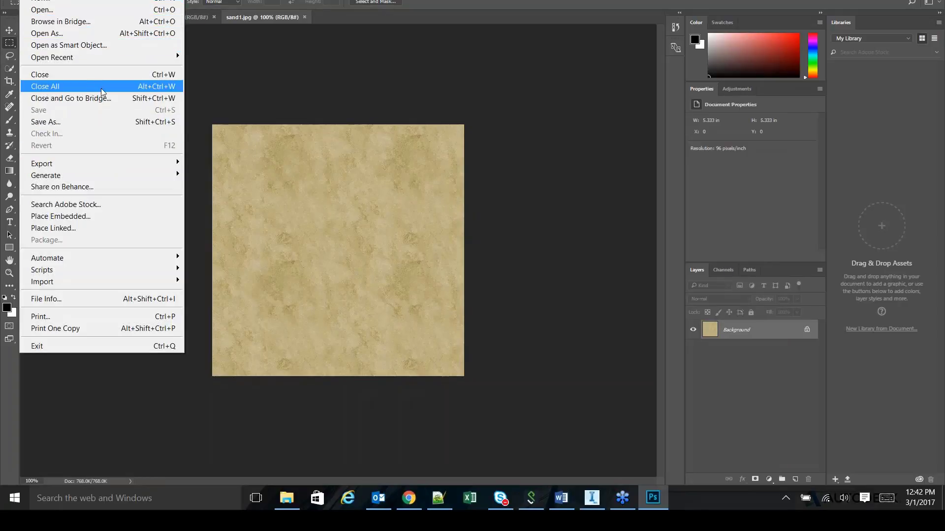
left_click(93, 0)
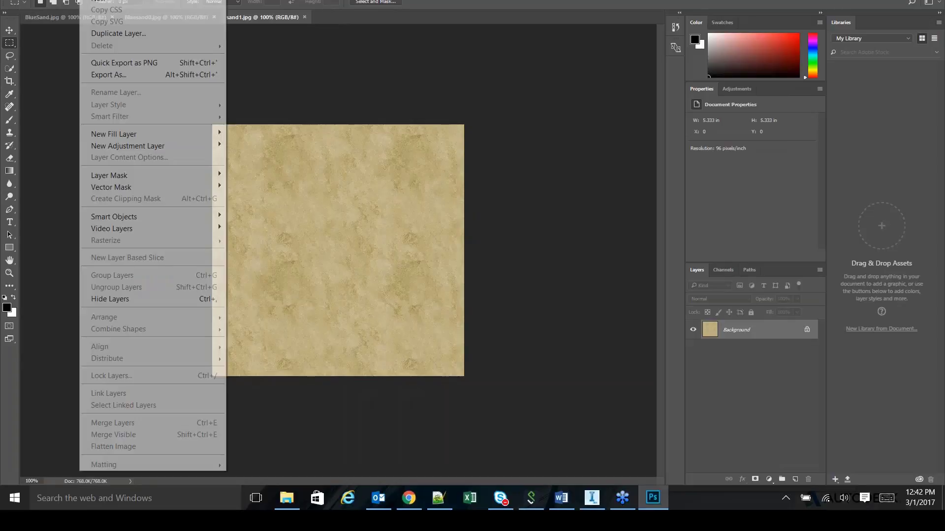
mouse_move(64, 0)
mouse_move(148, 16)
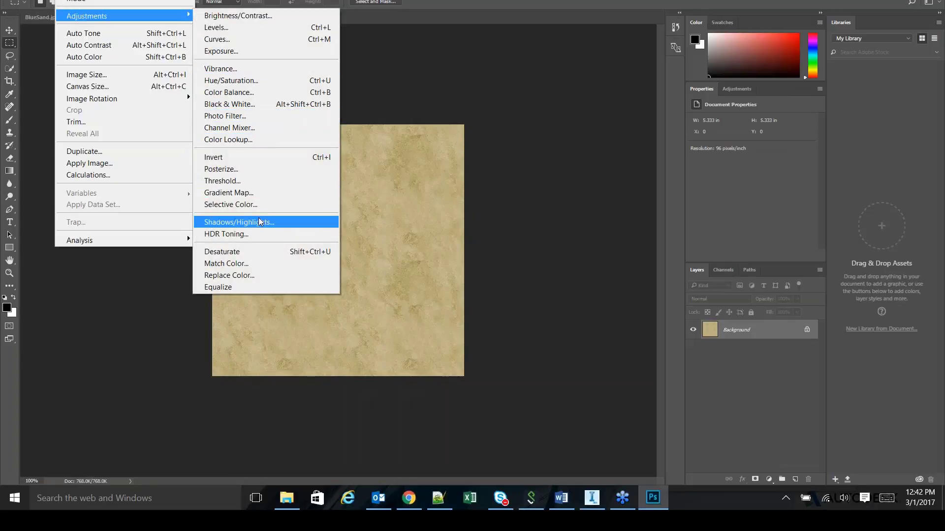
left_click(243, 159)
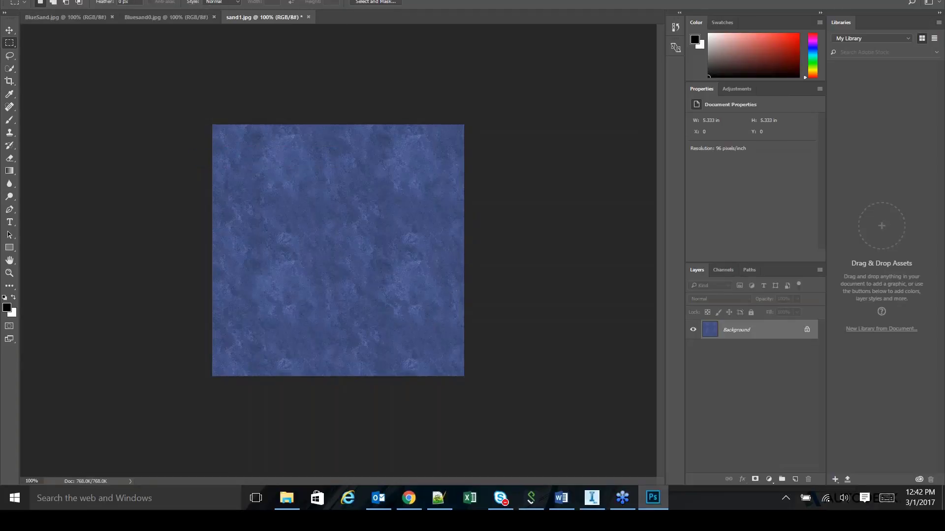
Save the inverted sand1 image as a JPEG named Bluesand1 in the custom materials folder, accepting the JPEG options.
left_click(30, 0)
left_click(78, 122)
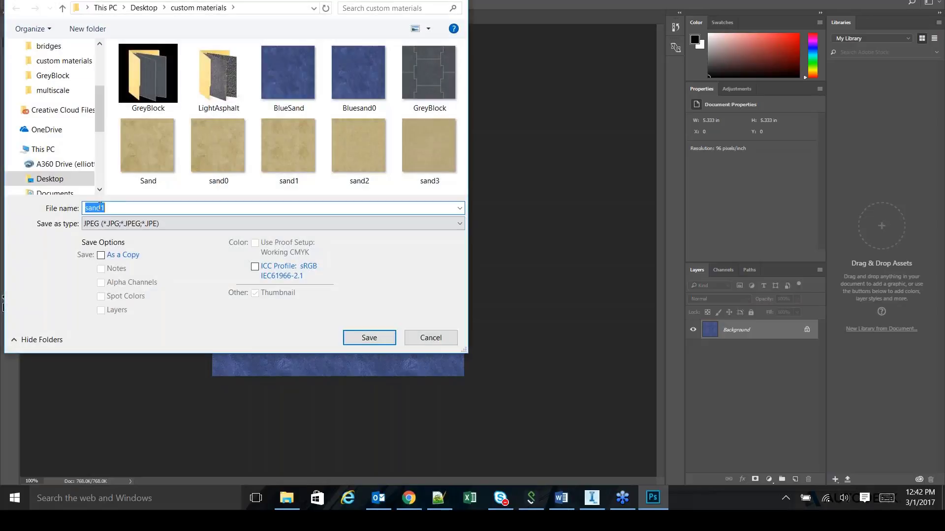
left_click(100, 206)
type("Bluesand1")
left_click(377, 337)
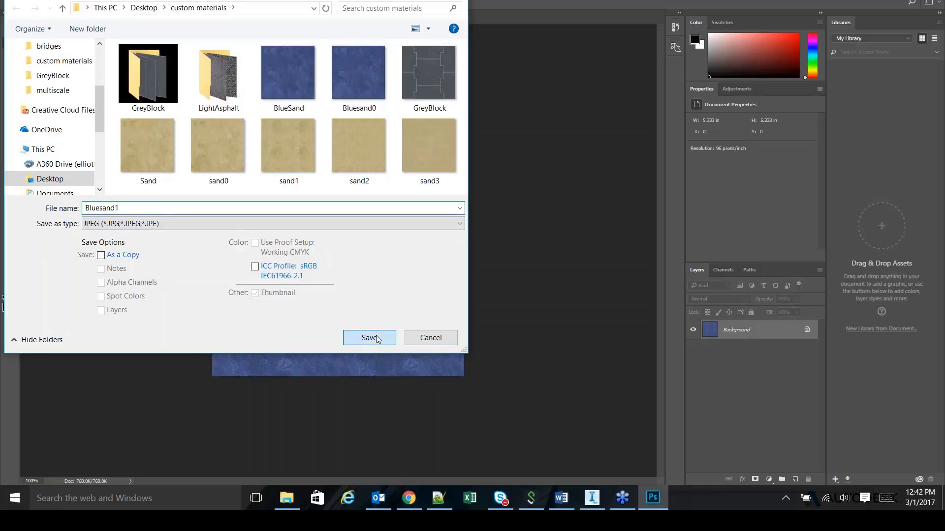
left_click(530, 120)
Open sand2 from the custom materials folder in Photoshop and invert its colours.
left_click(286, 498)
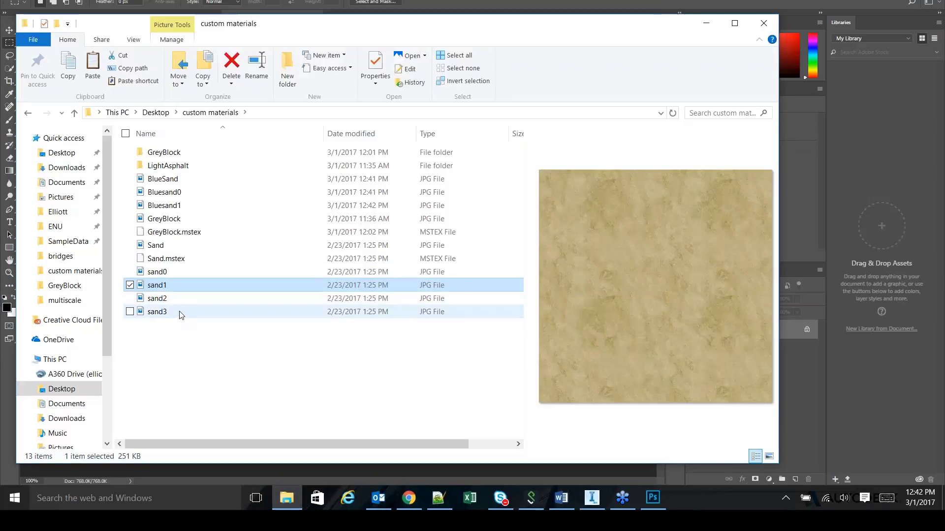
left_click(179, 303)
right_click(179, 303)
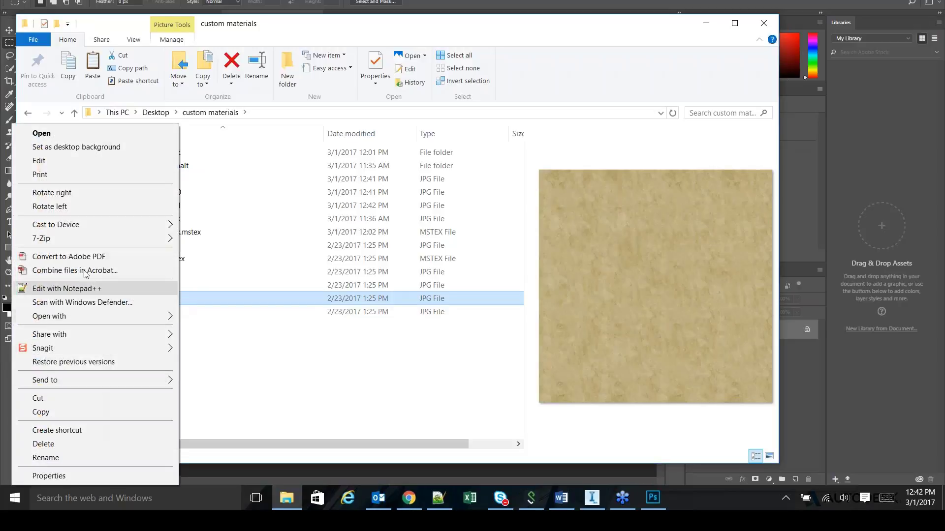
mouse_move(90, 317)
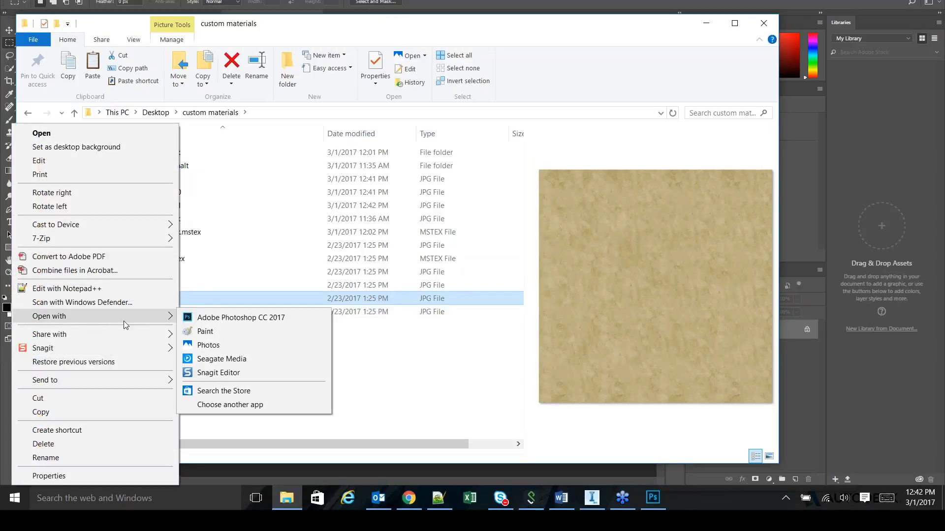
left_click(212, 318)
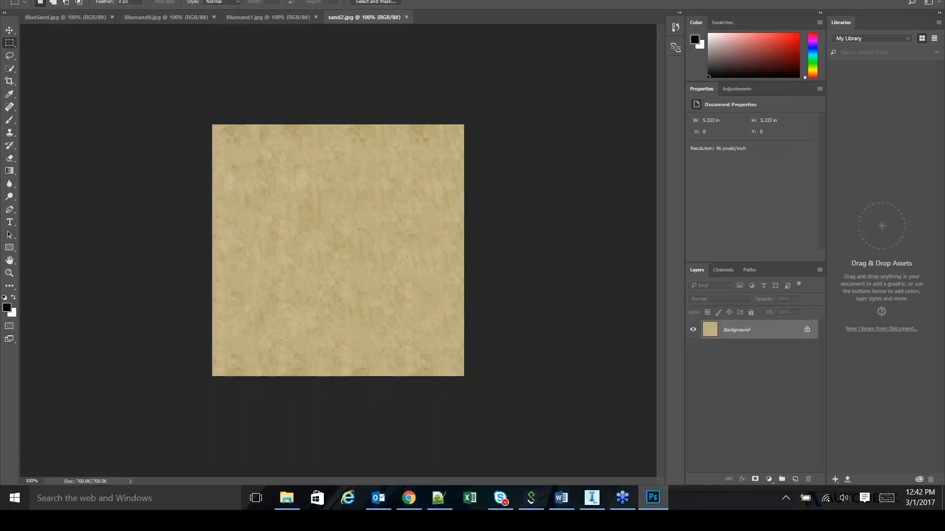
left_click(67, 0)
mouse_move(98, 16)
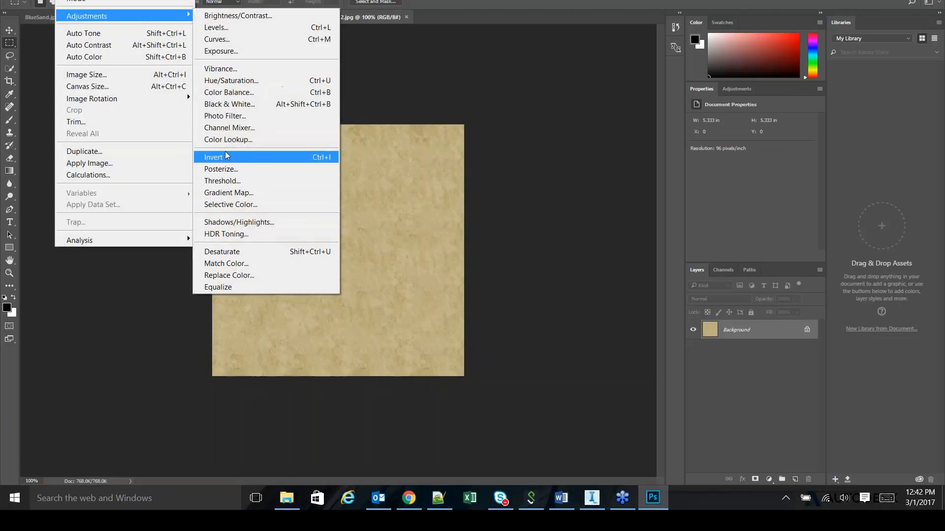
left_click(226, 156)
Save the inverted sand2 image as a JPEG named Bluesand2 in the custom materials folder at maximum quality 12.
left_click(7, 0)
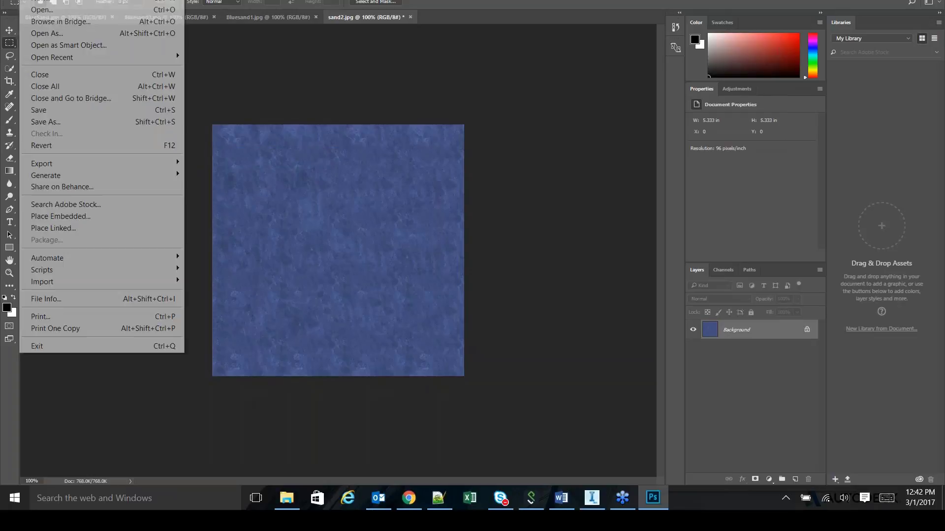
left_click(147, 120)
key("Home")
type("Blue")
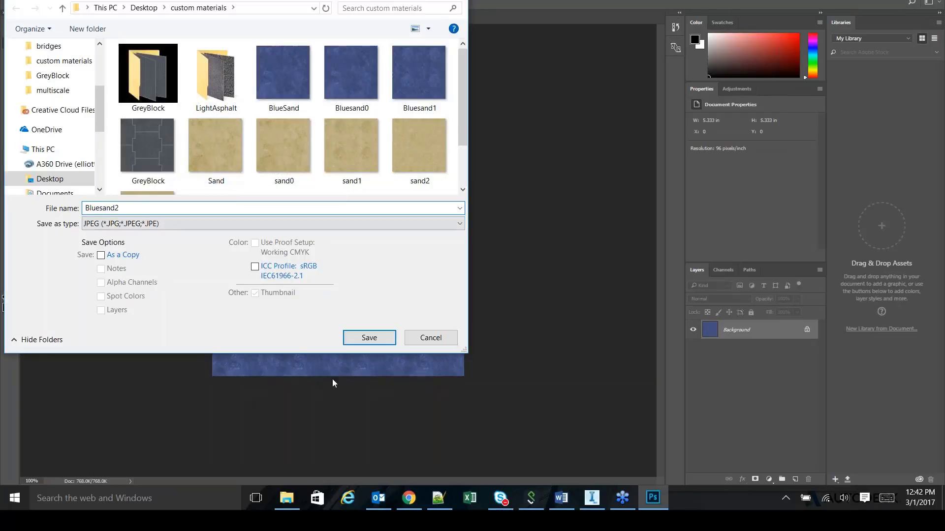
left_click(351, 336)
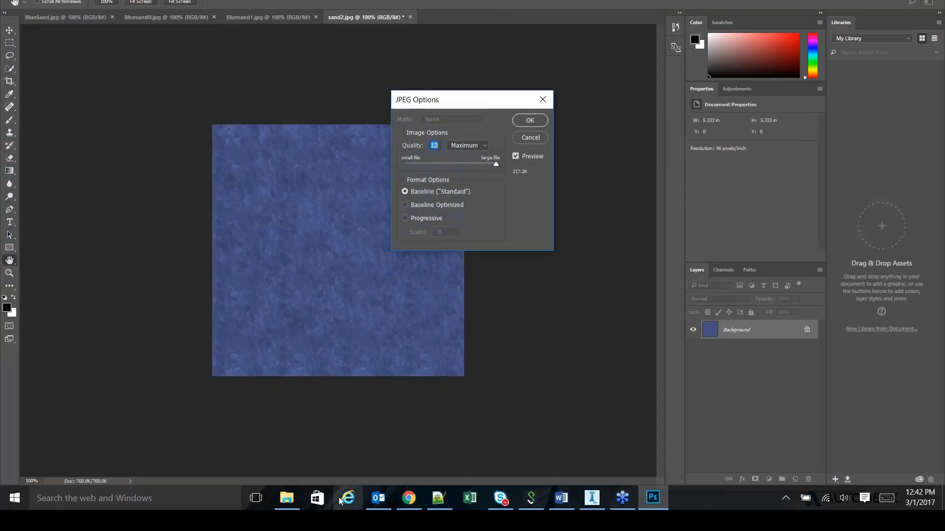
left_click(529, 121)
Open sand3 from the custom materials folder in Photoshop and invert its colours.
left_click(287, 498)
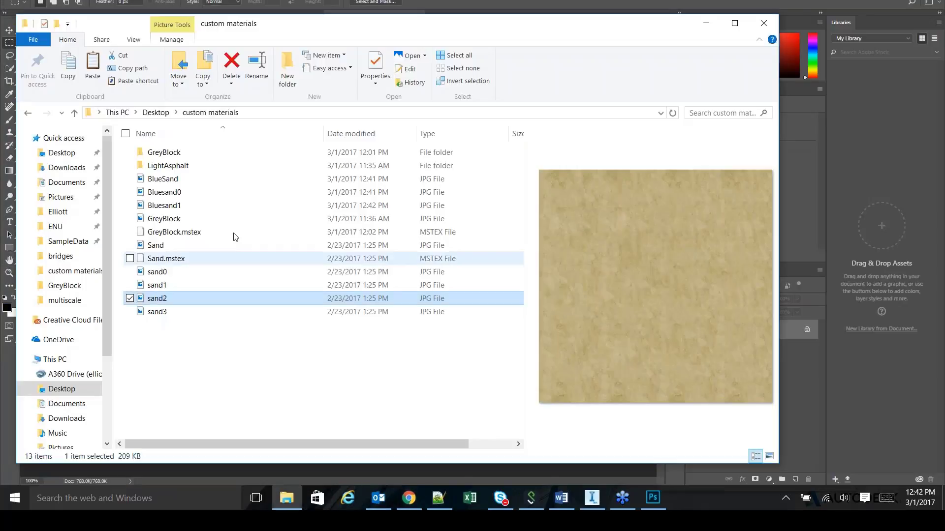
right_click(182, 328)
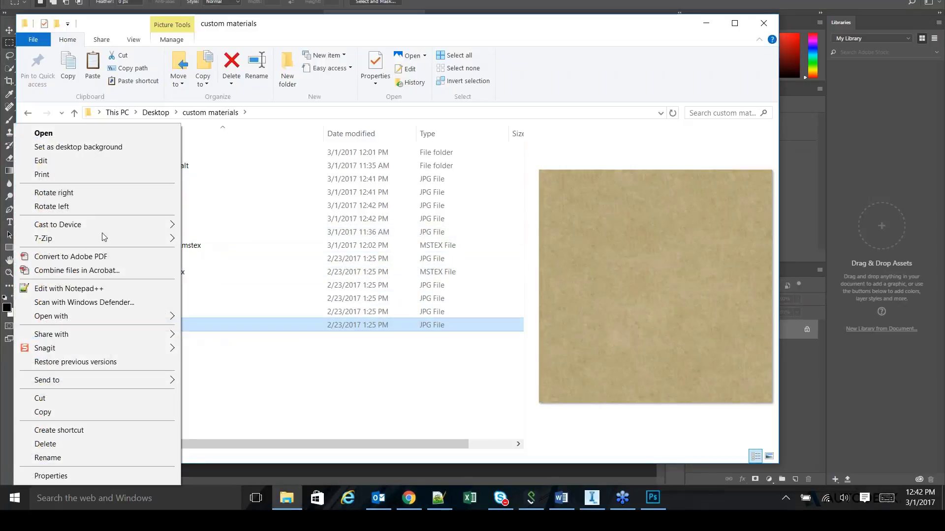
mouse_move(131, 317)
left_click(232, 318)
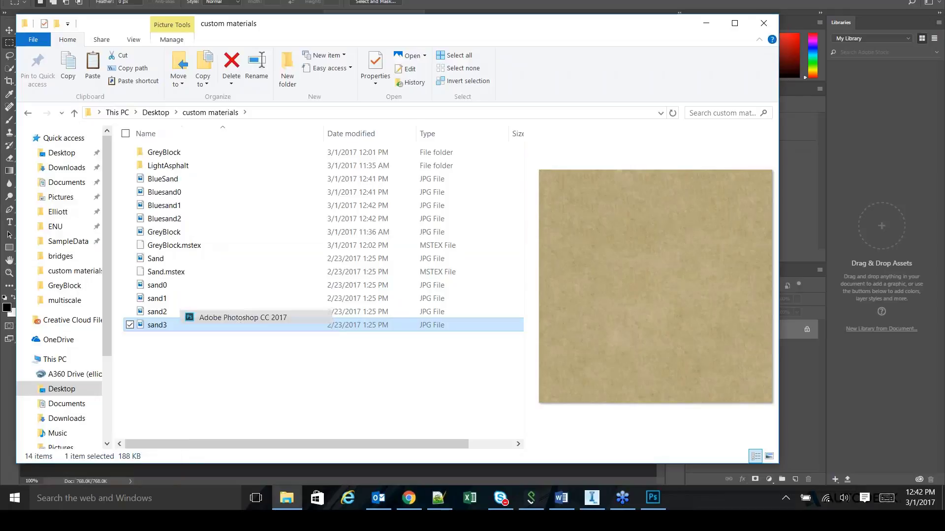
left_click(72, 0)
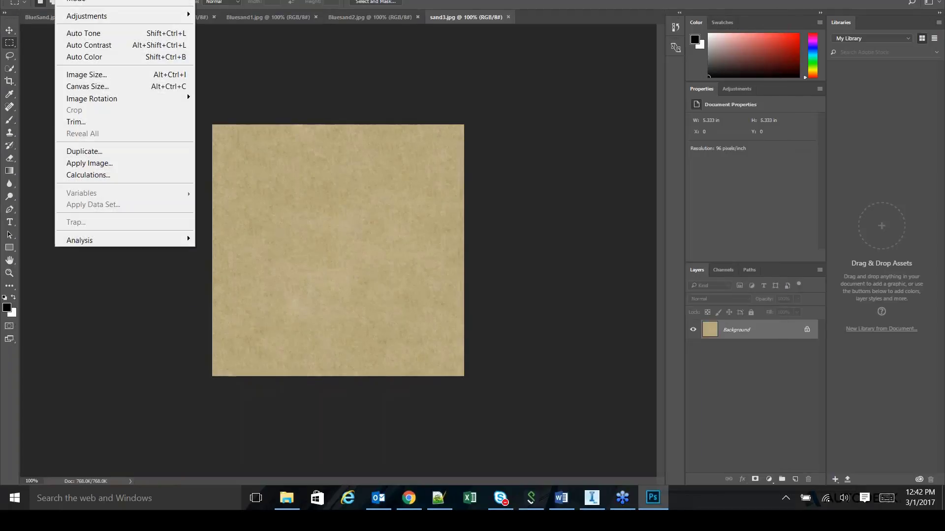
mouse_move(136, 23)
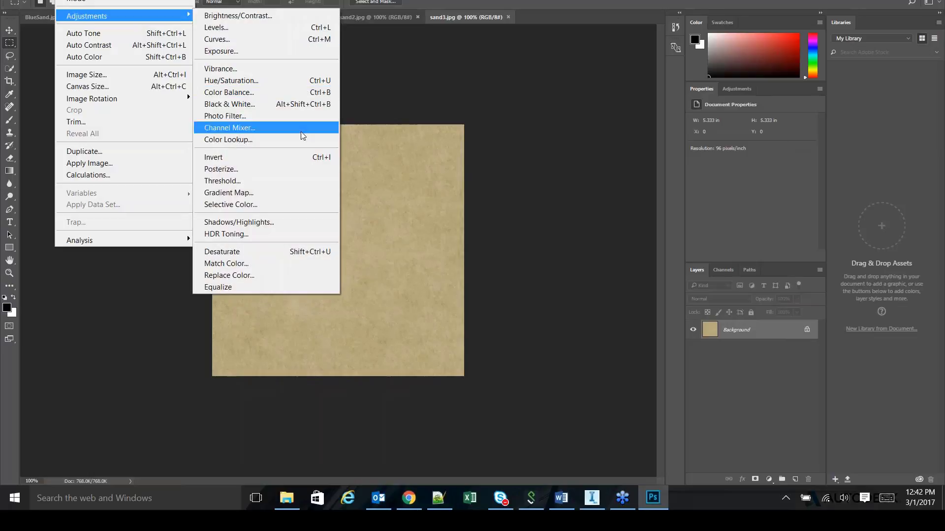
left_click(285, 158)
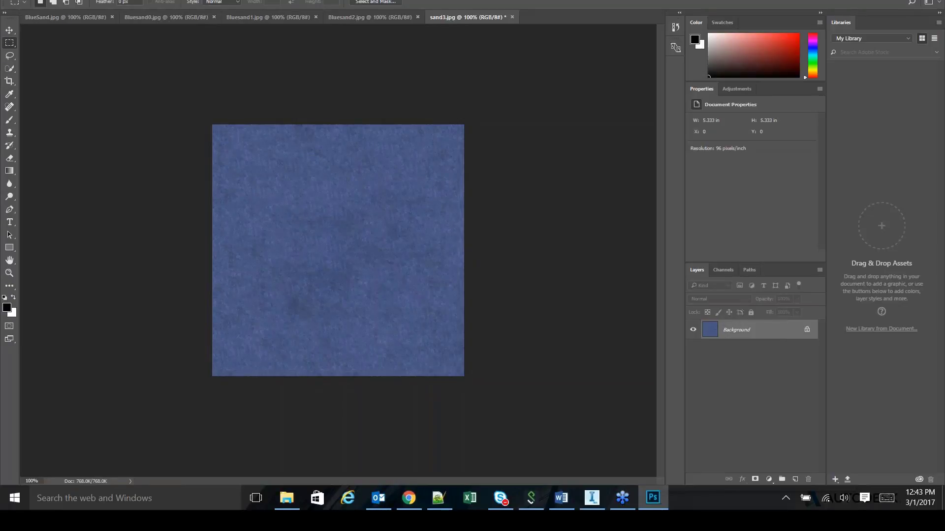
Save the inverted sand3 image as a JPEG named Bluesand3 in the custom materials folder at maximum quality 12.
key("alt+f")
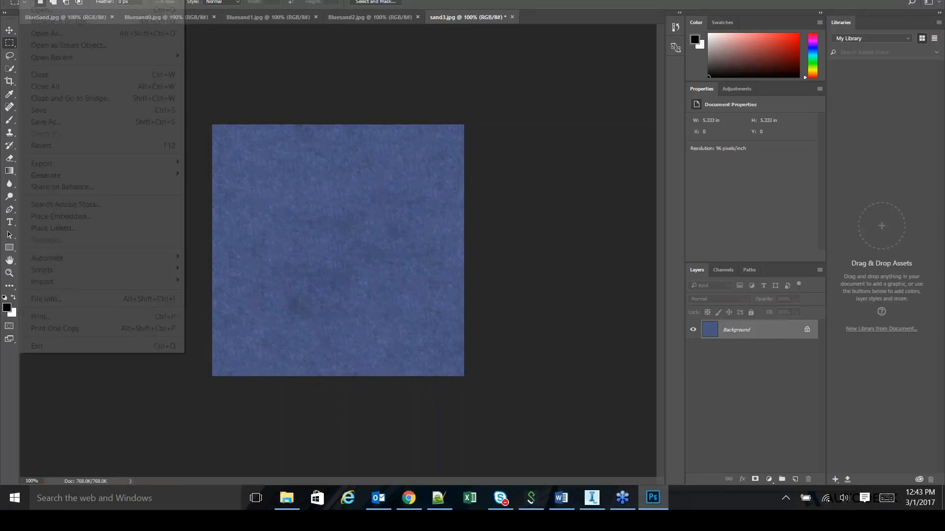
left_click(44, 129)
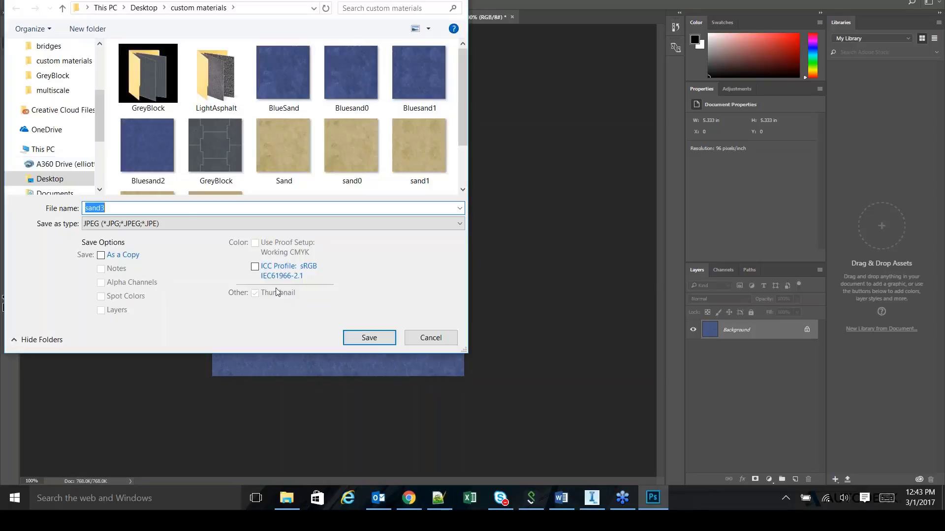
type("Blue")
left_click(387, 338)
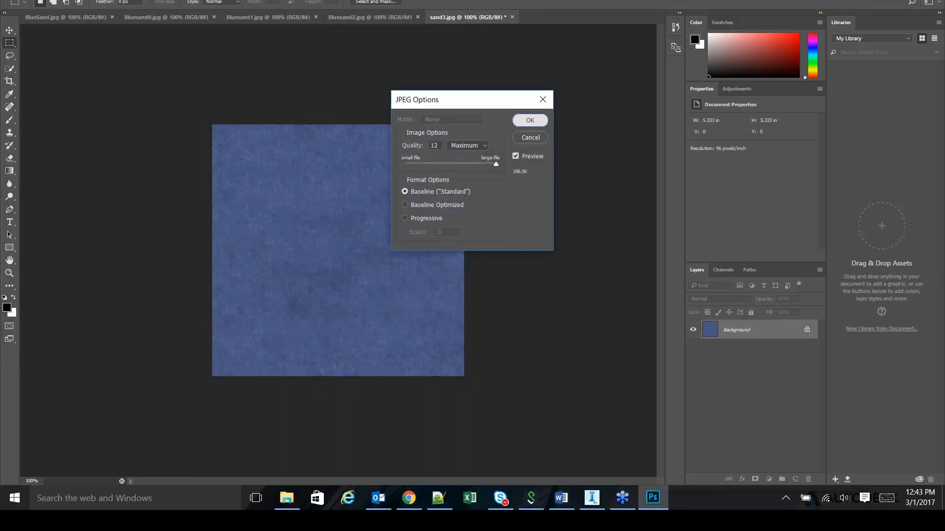
left_click(529, 122)
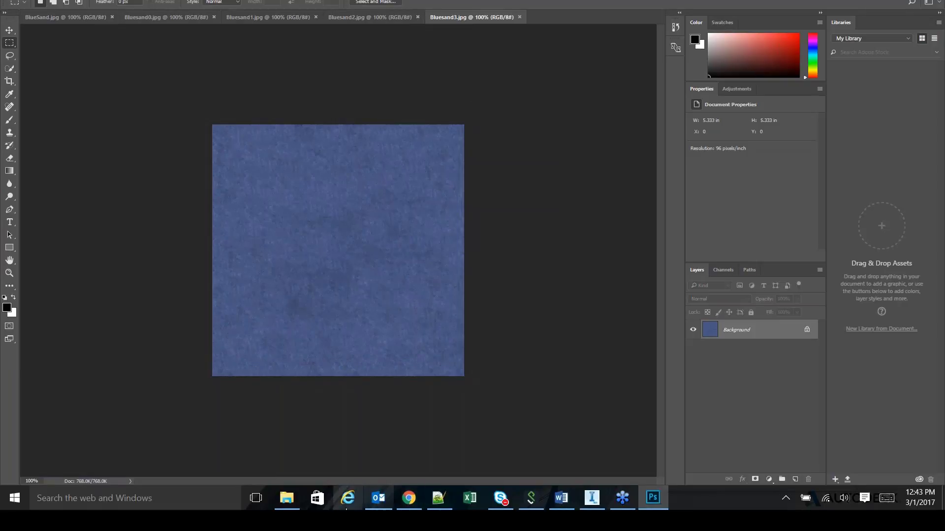
Open Sand.mstex from the custom materials folder in Notepad++ and close the MSE Block.mstex file.
left_click(287, 498)
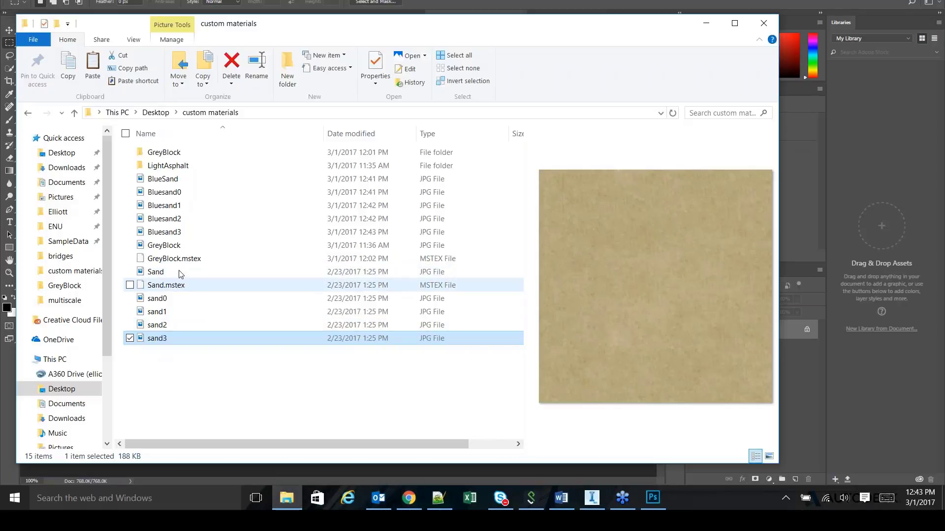
left_click(176, 285)
right_click(176, 285)
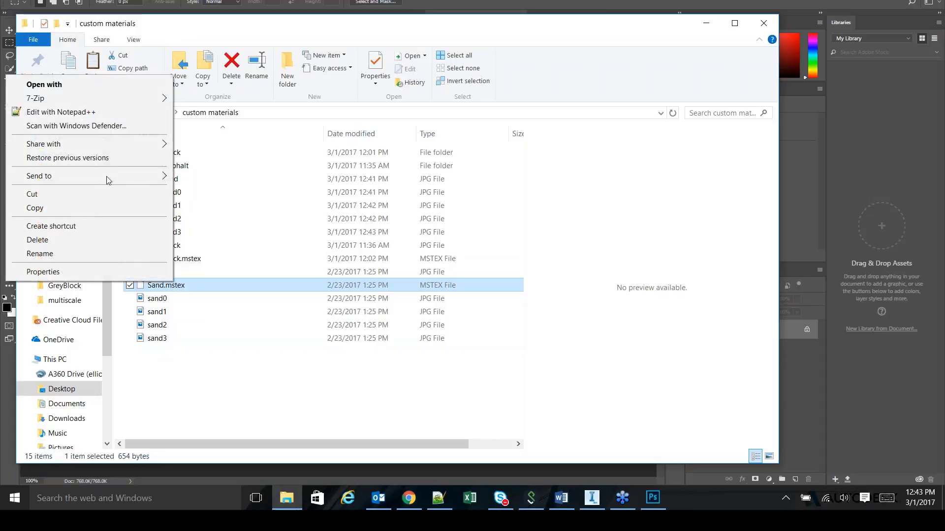
left_click(96, 112)
left_click_drag(320, 55, 398, 3)
left_click(232, 49)
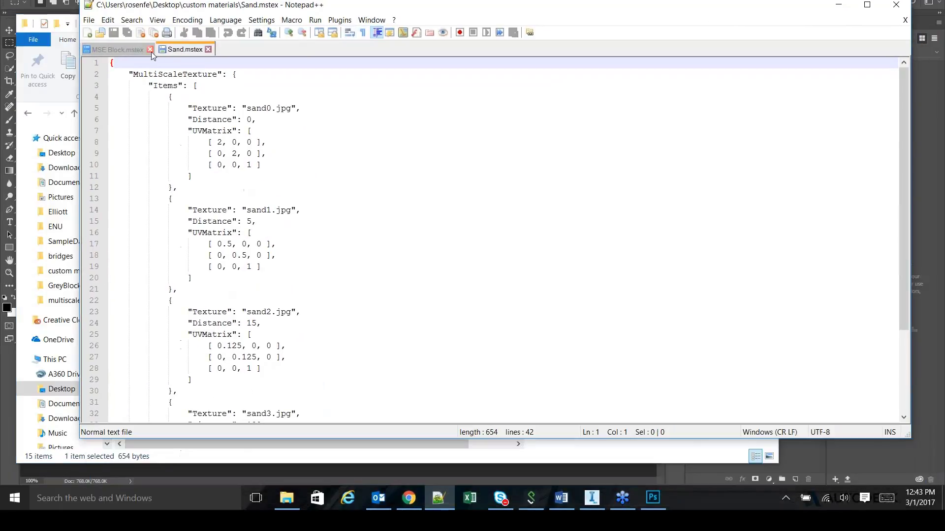
left_click(143, 48)
left_click(151, 49)
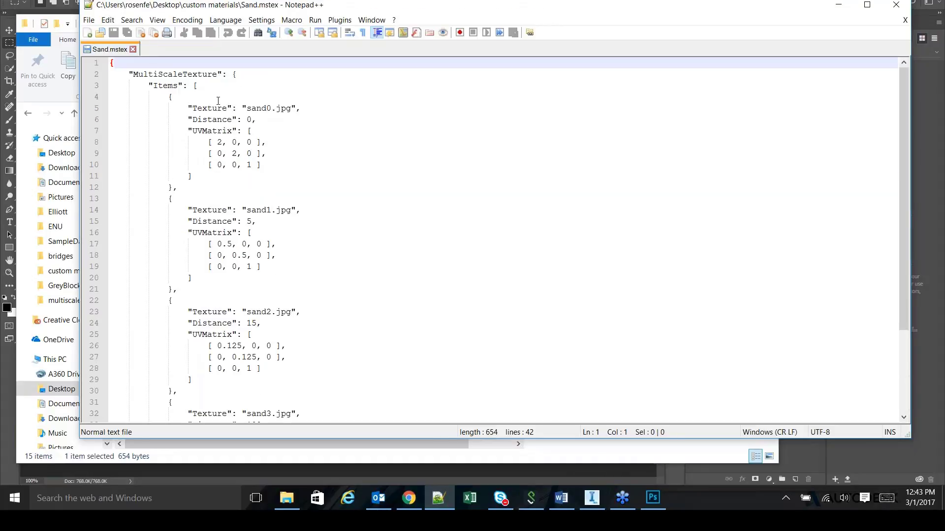
Change the four texture references in Sand.mstex to Bluesand0.jpg, Bluesand1.jpg, Bluesand2.jpg and Bluesand3.jpg.
double_click(251, 108)
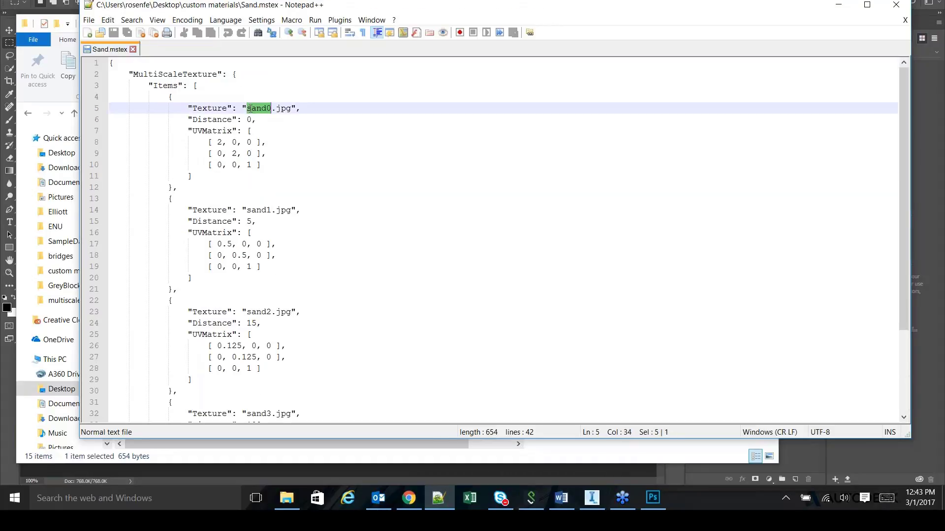
key("Left")
type("Blue")
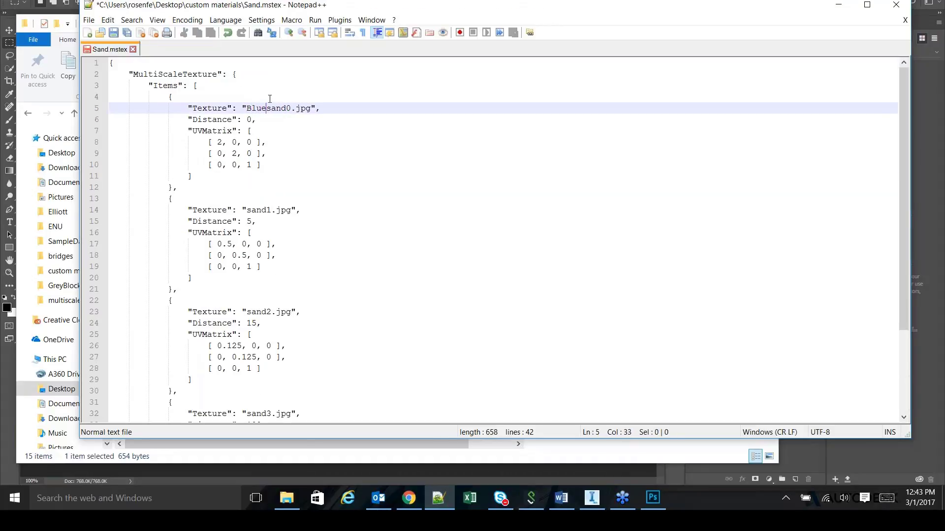
left_click(248, 210)
type("Blue")
left_click(244, 311)
type("Blue")
scroll(333, 388, "down", 1)
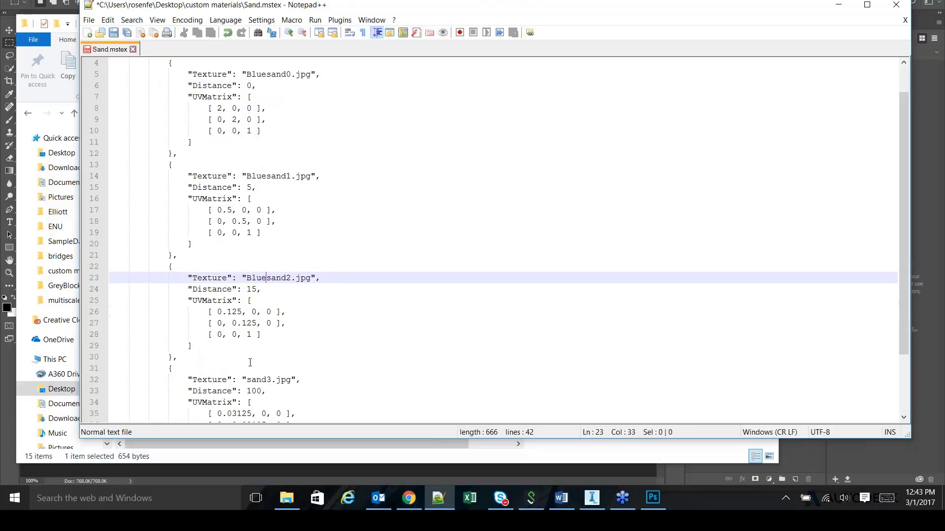
left_click(246, 380)
type("Blue")
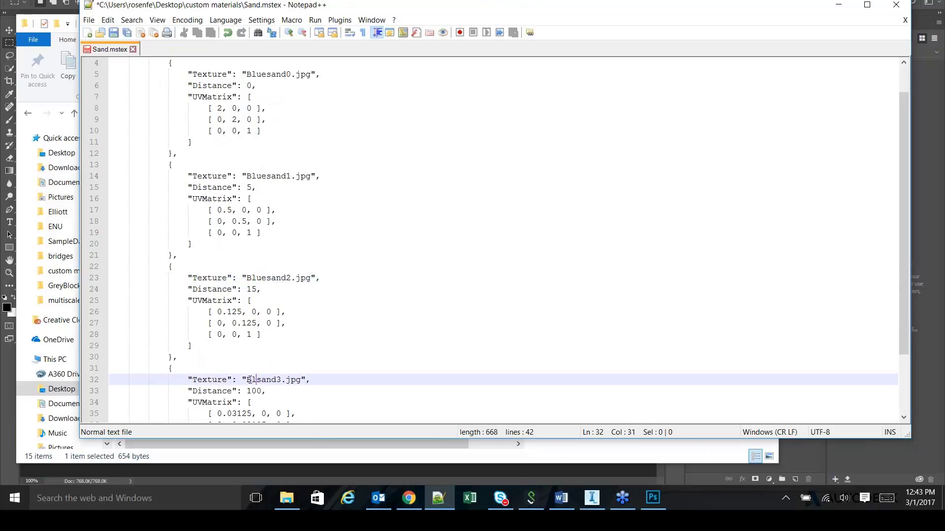
Review the texture, distance and UVMatrix entries of all four levels in Sand.mstex.
scroll(374, 334, "down", 2)
scroll(352, 344, "up", 4)
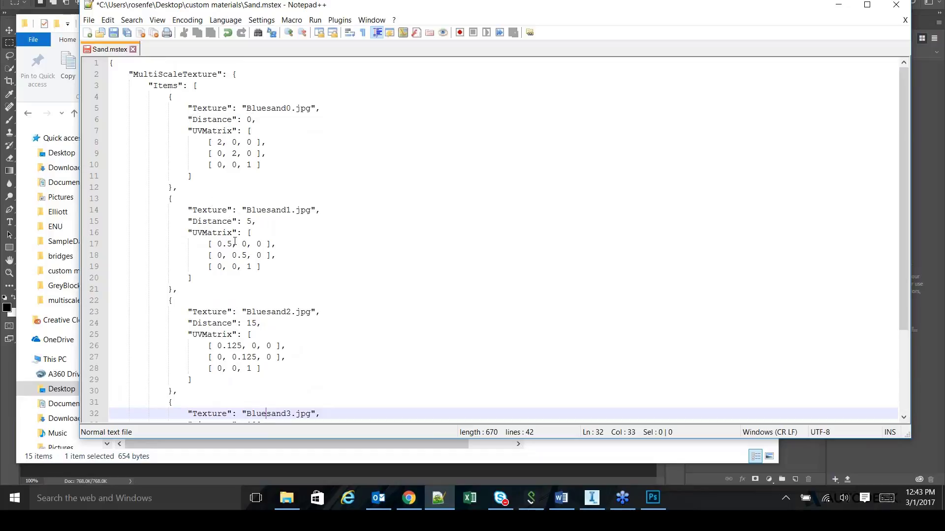
scroll(189, 224, "down", 1)
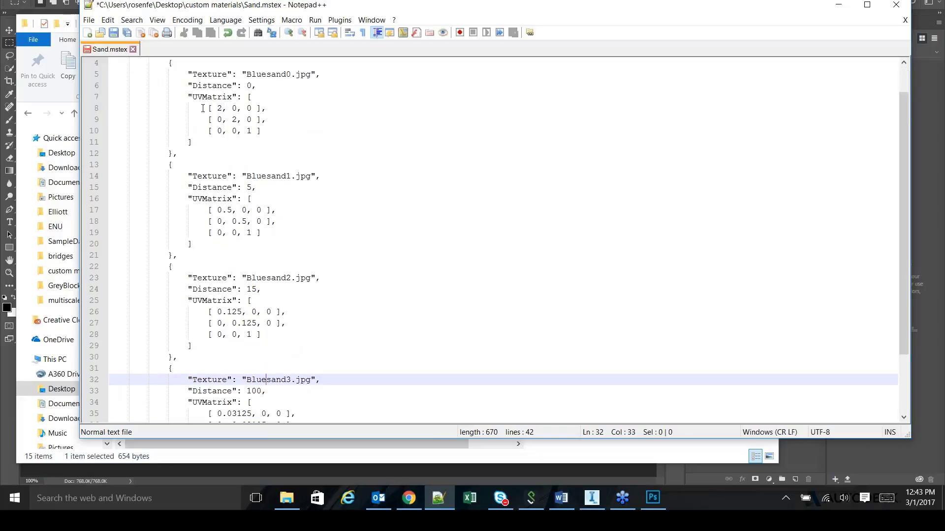
scroll(269, 219, "up", 1)
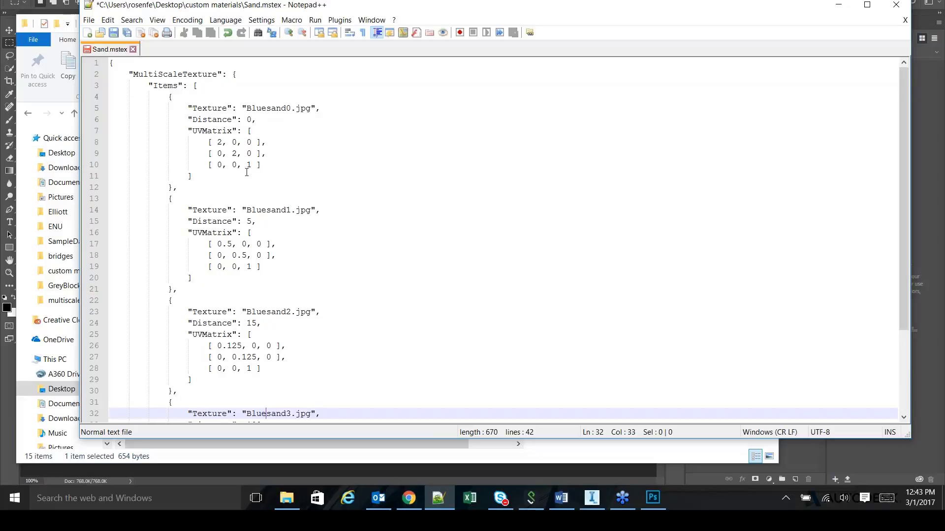
scroll(247, 172, "down", 2)
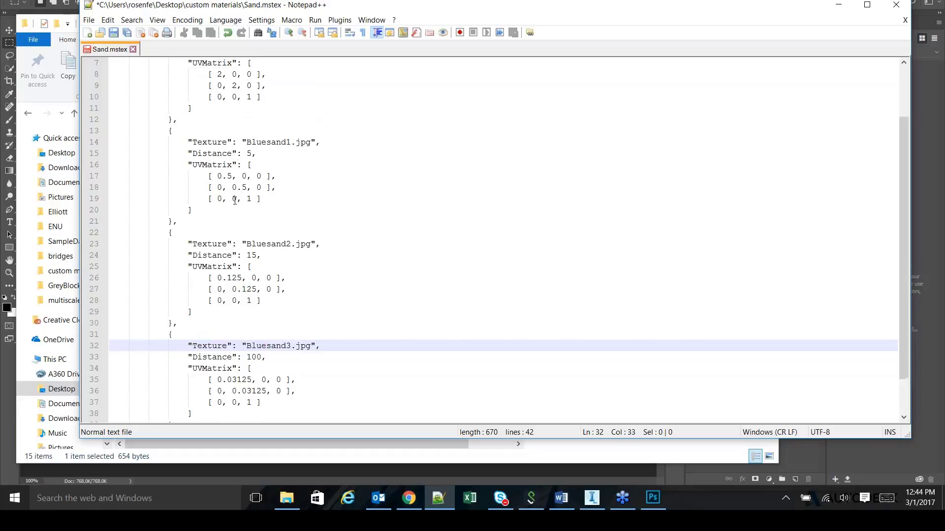
scroll(234, 200, "up", 1)
scroll(234, 200, "up", 1)
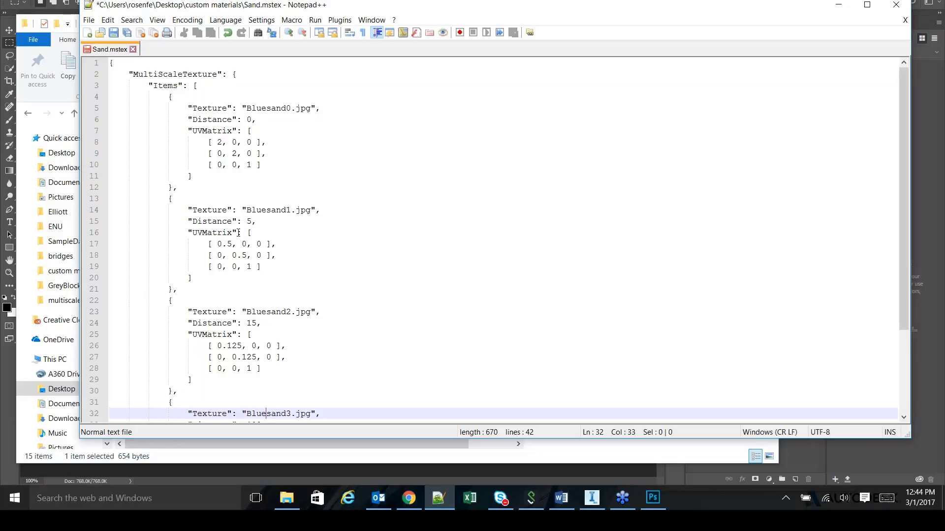
scroll(289, 329, "down", 4)
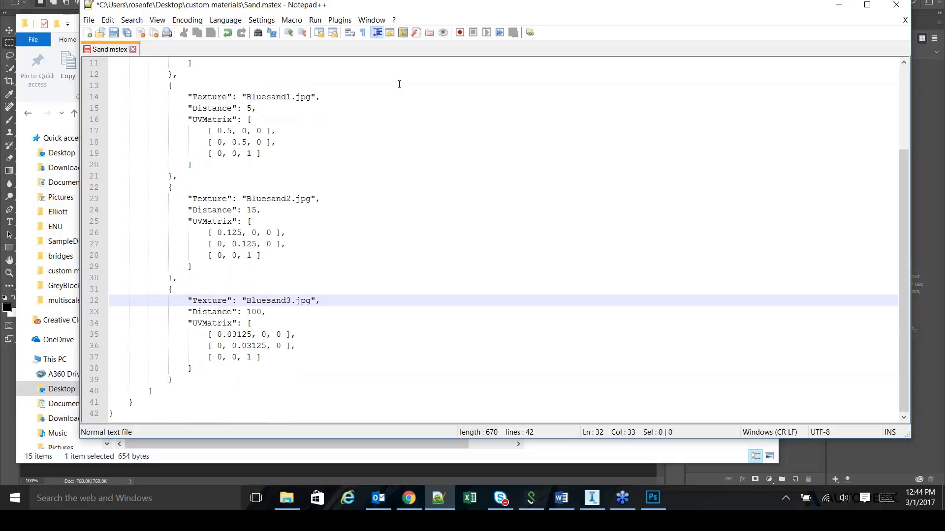
Save the edited file under the name BlueSand as a normal text file in the custom materials folder.
left_click_drag(412, 9, 400, 8)
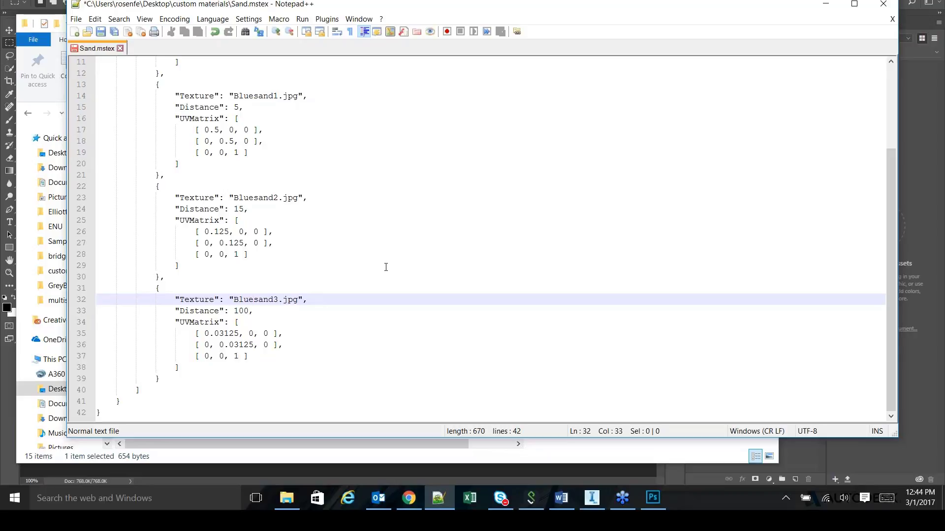
left_click(77, 19)
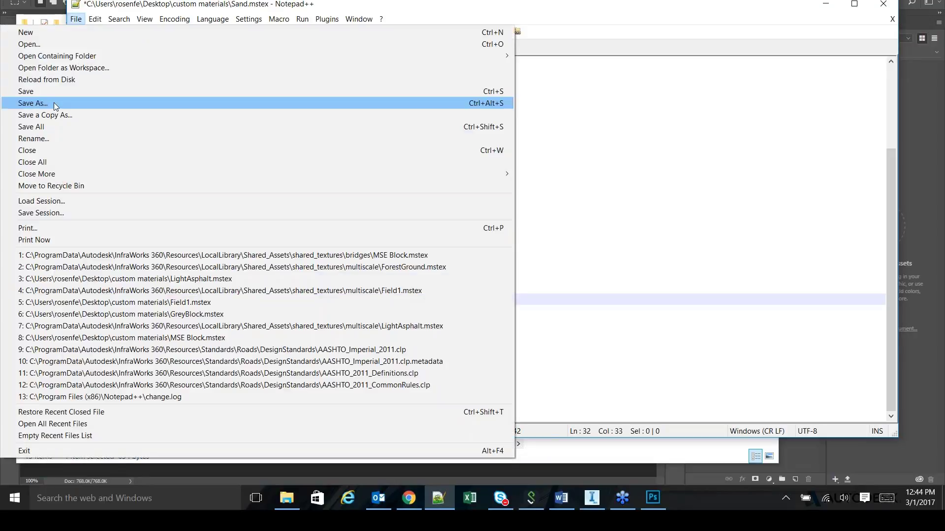
left_click(71, 102)
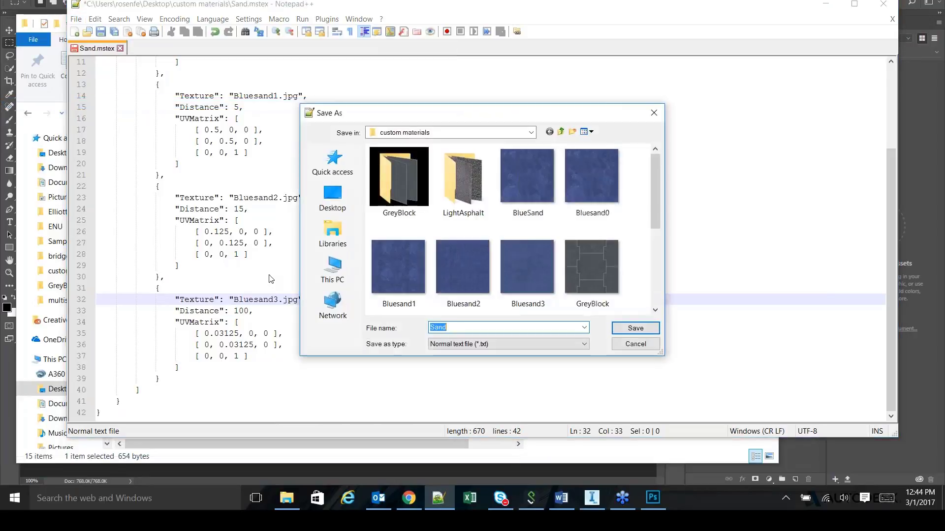
left_click(432, 327)
type("Blue")
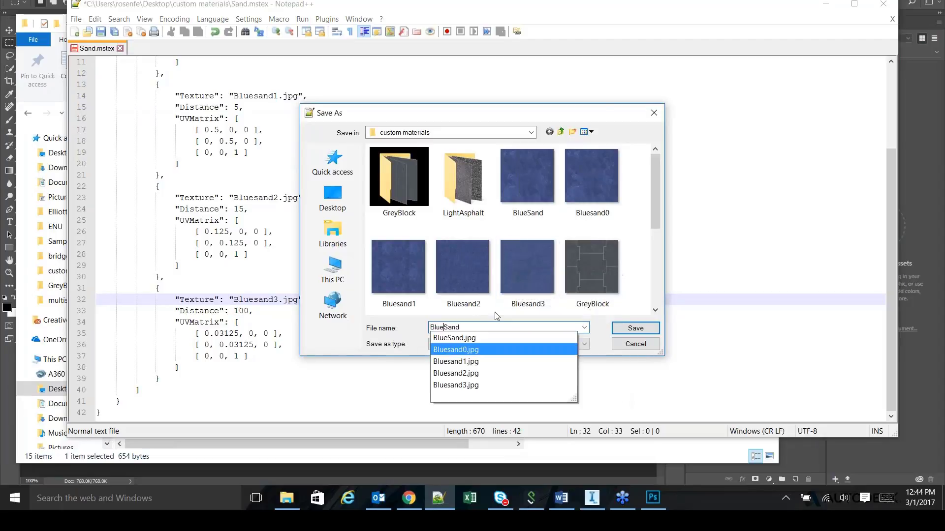
left_click(635, 329)
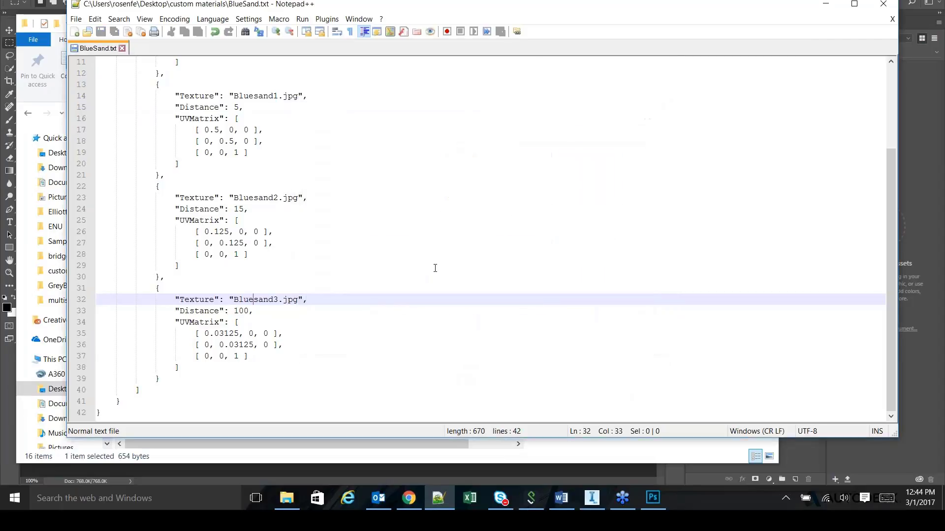
Delete the BlueSand text document from the custom materials folder in File Explorer.
left_click(826, 4)
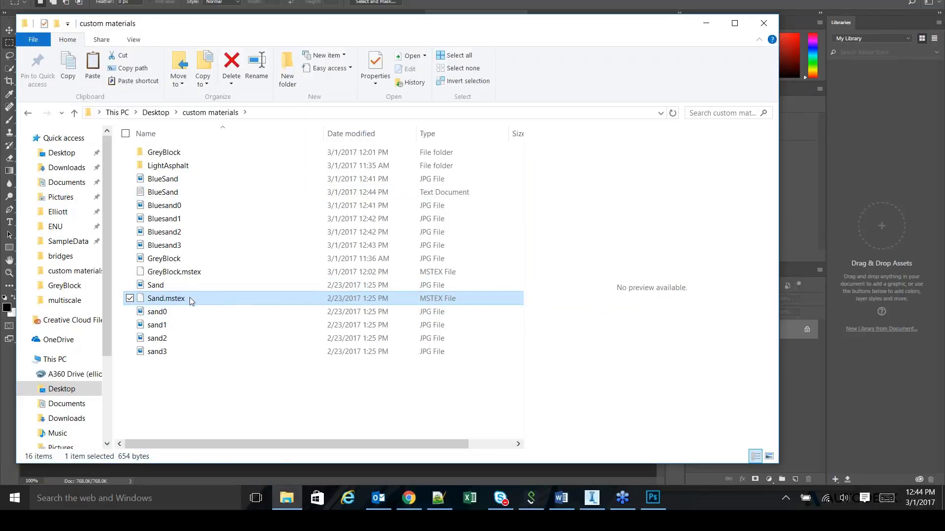
left_click(172, 194)
key("Delete")
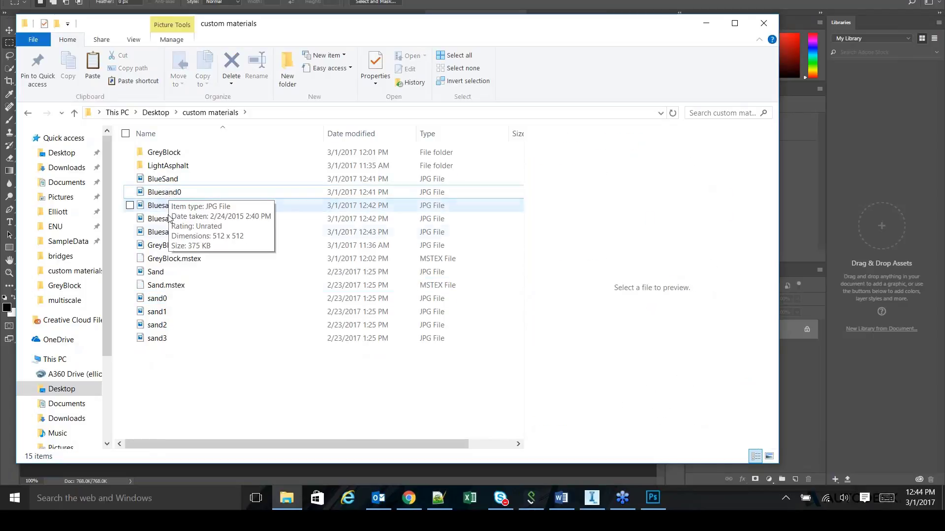
right_click(169, 286)
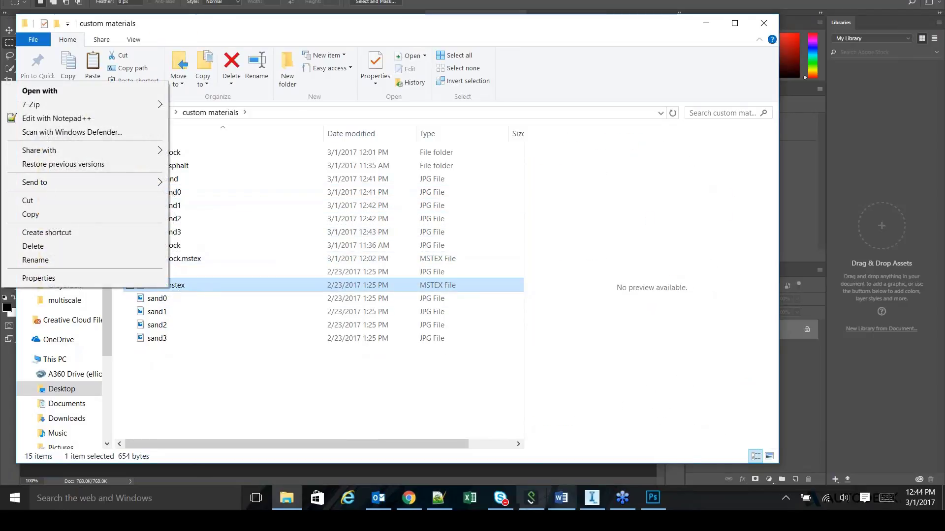
Keep the missing file open in Notepad++ and save it as BlueSand.mstex in the custom materials folder.
left_click(437, 506)
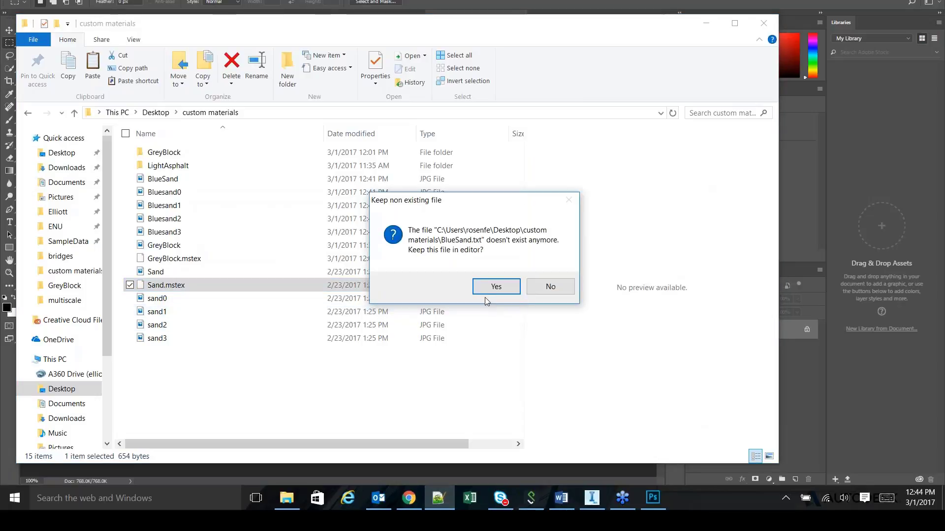
left_click(486, 288)
left_click(76, 18)
left_click(93, 103)
key("End")
type(".mxtex")
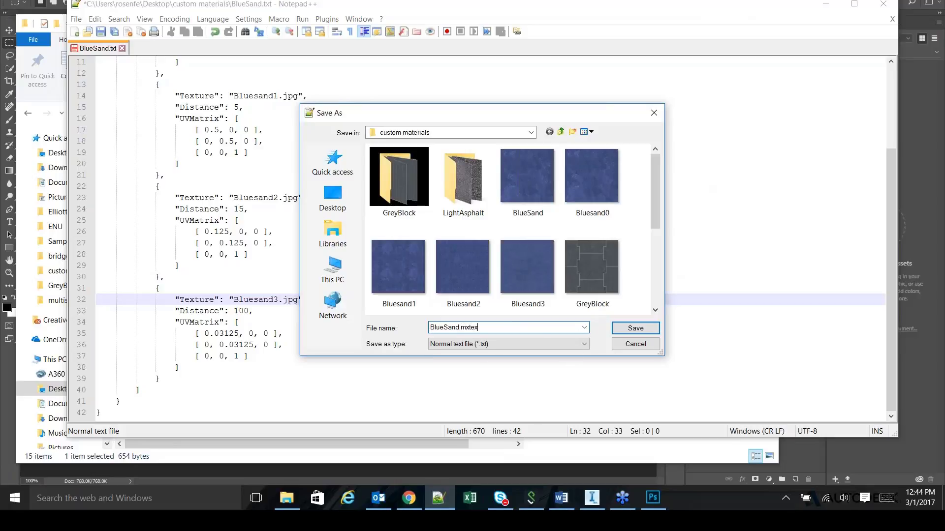
key("Left")
key("Left")
key("Left")
key("BackSpace")
type("s")
left_click(635, 328)
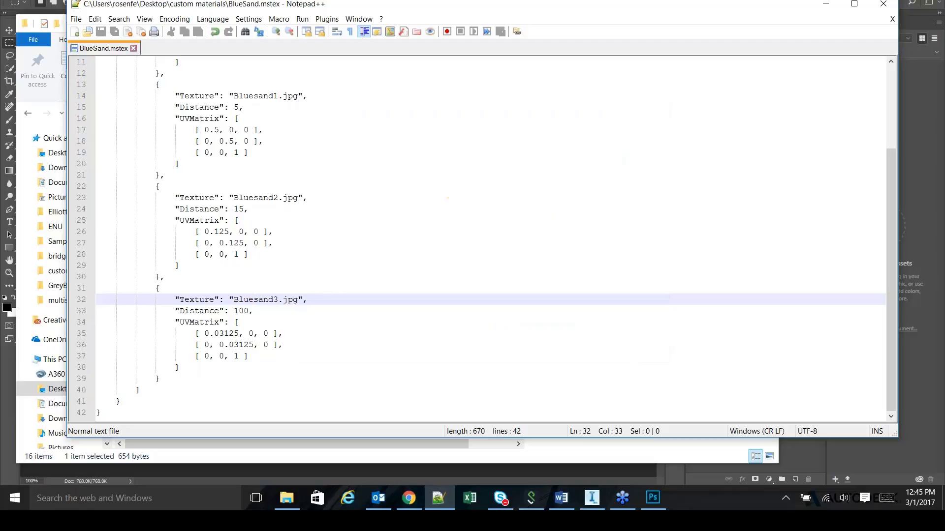
Delete the original Sand image and Sand.mstex from the custom materials folder in File Explorer.
left_click(36, 59)
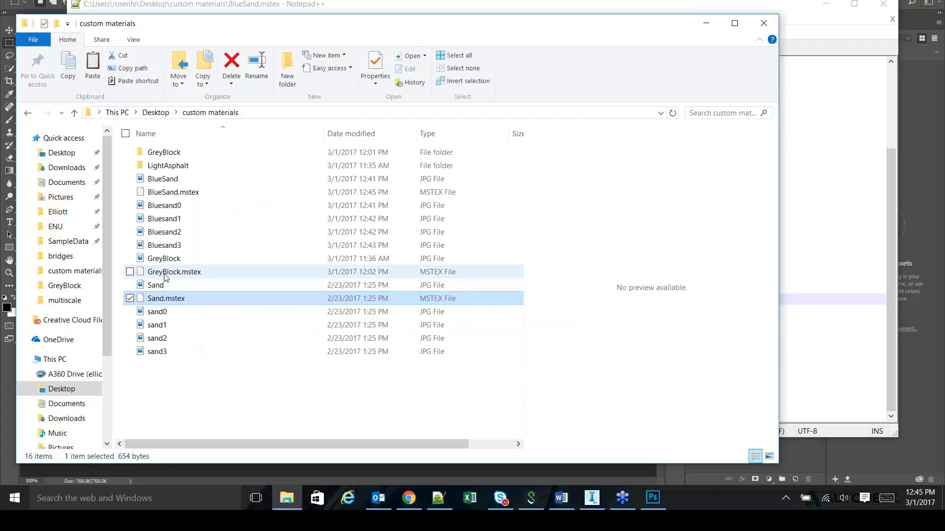
left_click(158, 180)
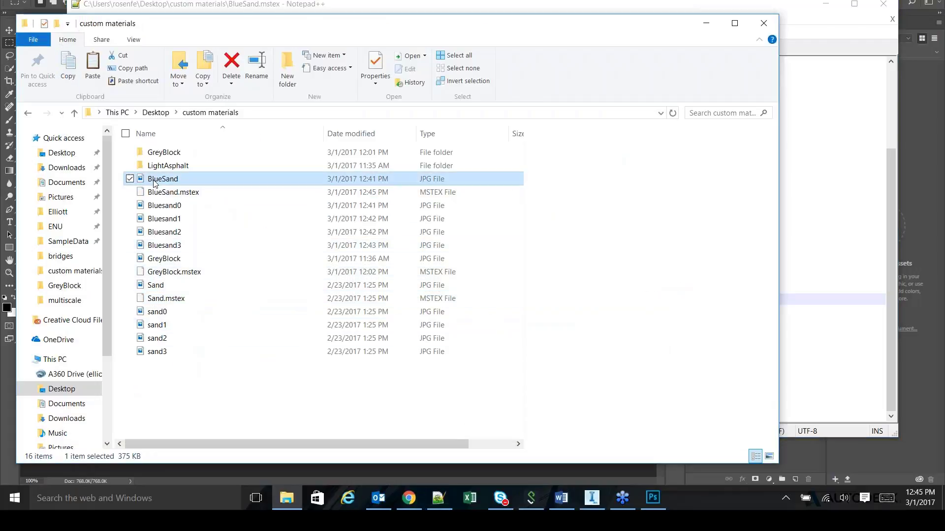
left_click(164, 193)
left_click(165, 206)
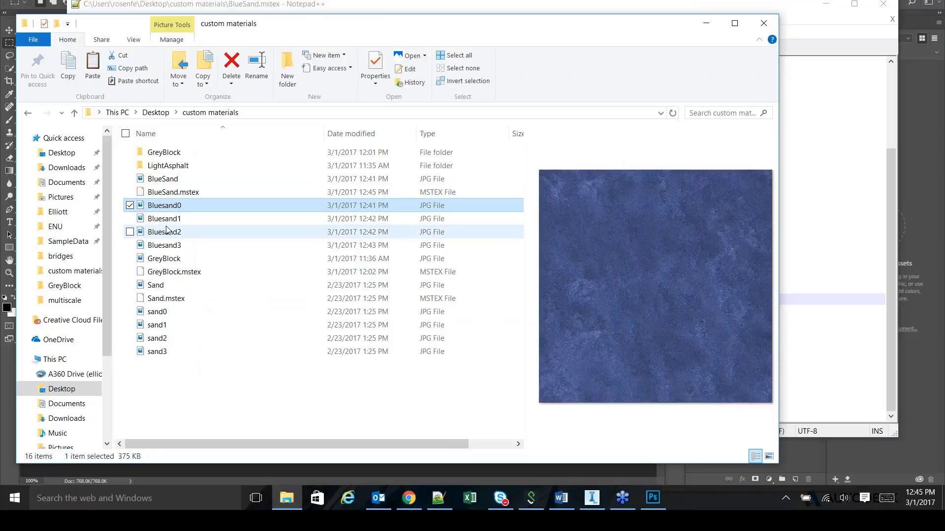
left_click(165, 285)
key("Delete")
left_click(170, 288)
key("Delete")
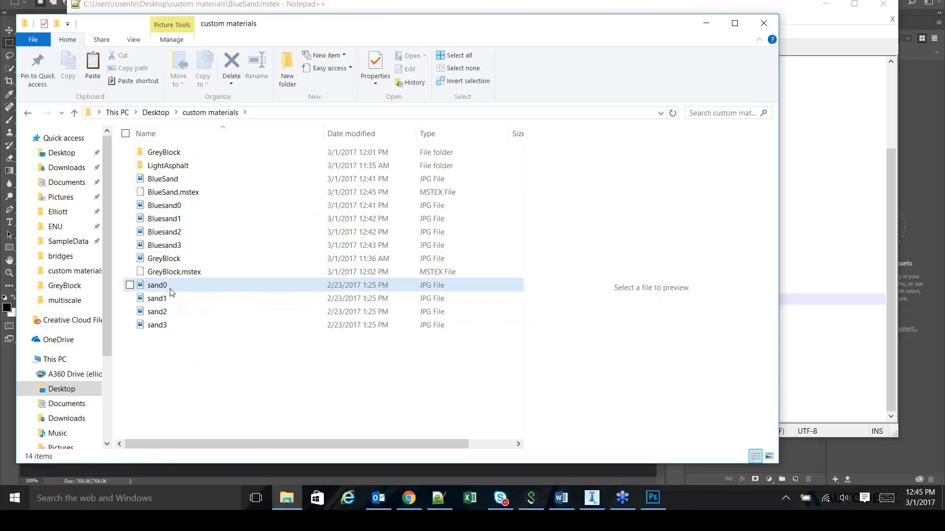
Delete the four original images sand0, sand1, sand2 and sand3 from the custom materials folder.
left_click(171, 289)
left_click(171, 325, "shift")
key("alt+Up")
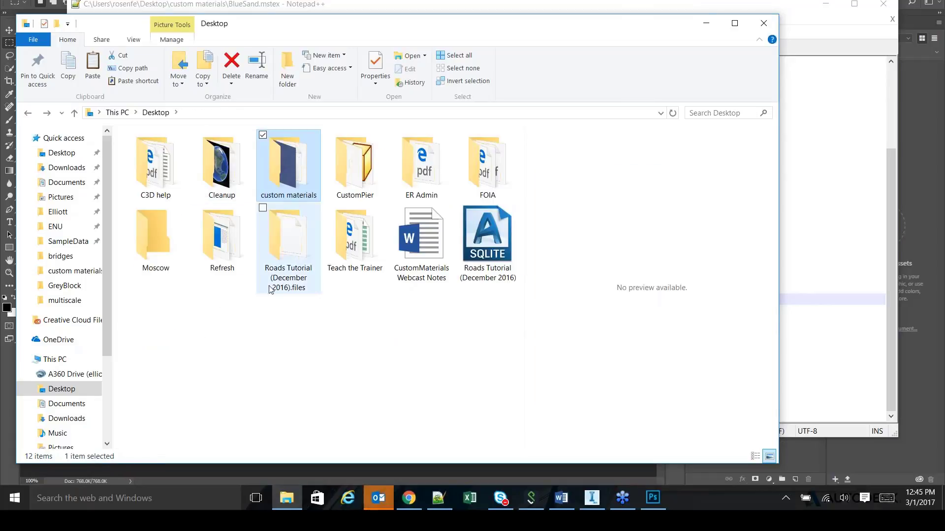
double_click(290, 195)
key("Up")
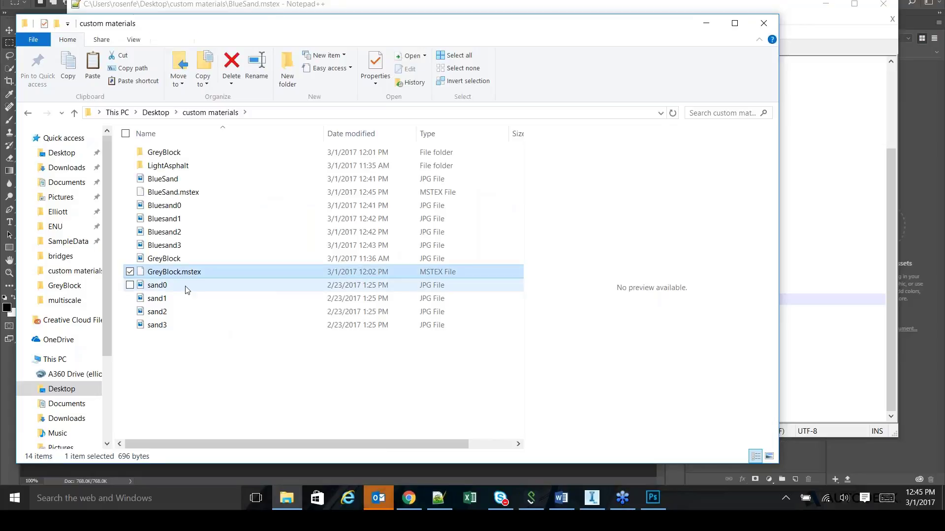
left_click(186, 291)
left_click(195, 327, "shift")
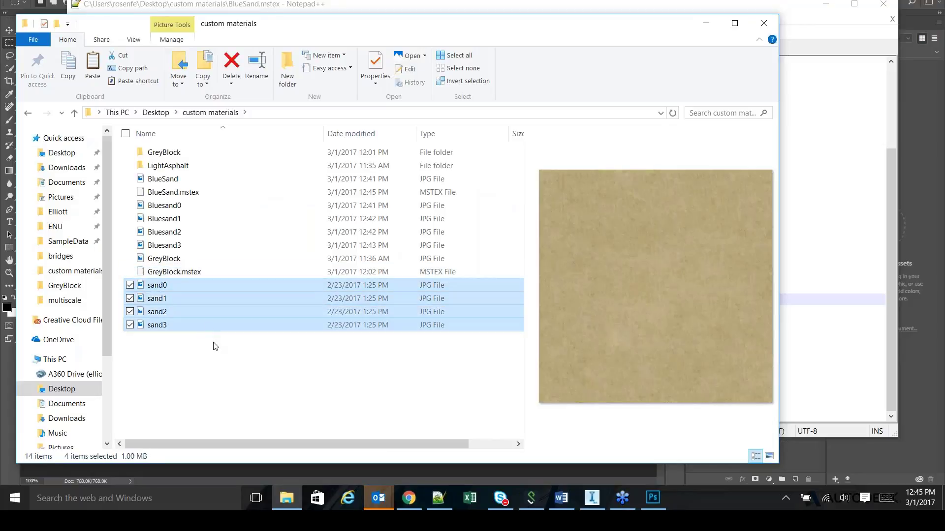
key("Delete")
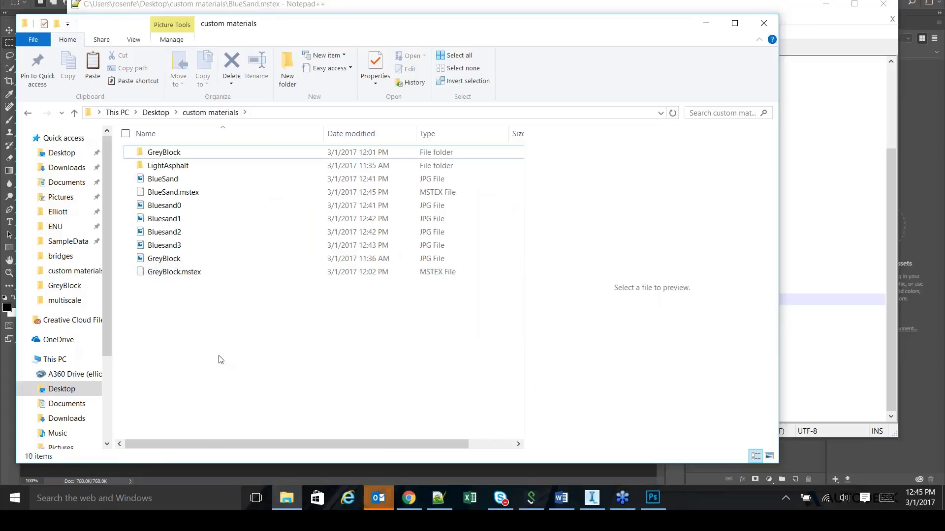
Copy BlueSand, BlueSand.mstex and Bluesand0 through Bluesand3 into the InfraWorks shared_textures multiscale folder.
left_click(169, 182)
left_click(177, 193, "ctrl")
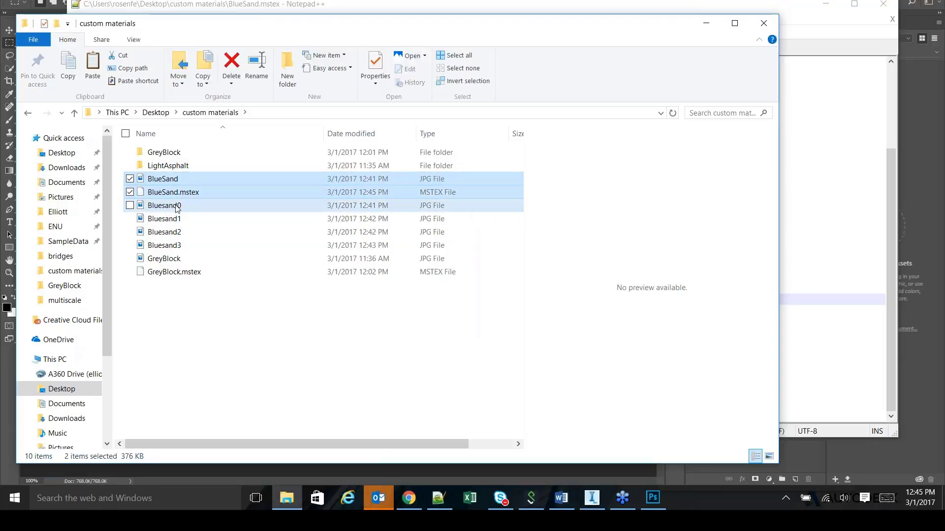
left_click(176, 205, "ctrl")
left_click(176, 218, "ctrl")
left_click(177, 232, "ctrl")
left_click(177, 244, "ctrl")
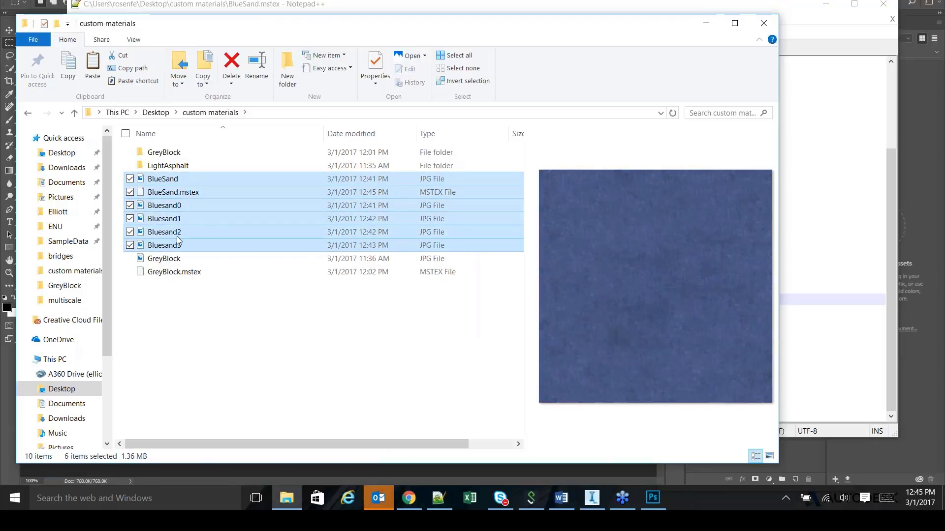
left_click(205, 315)
left_click(29, 114)
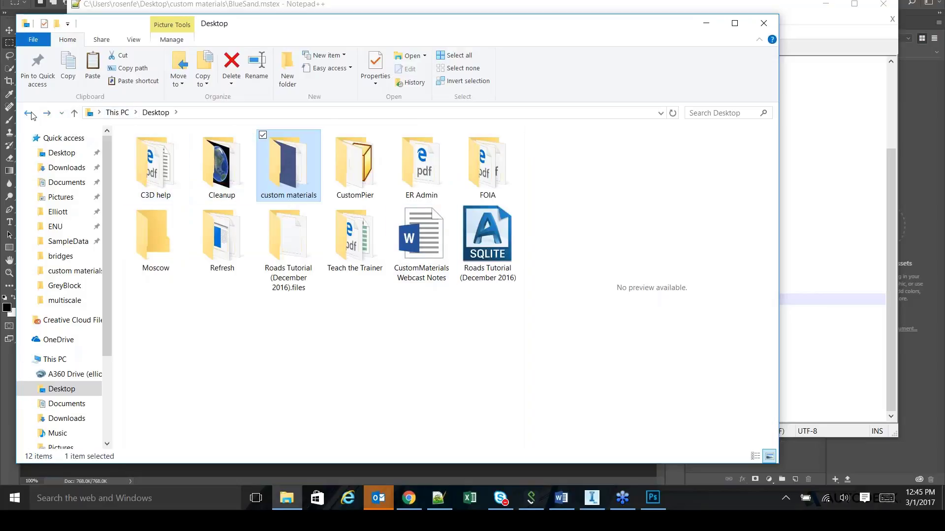
left_click(29, 114)
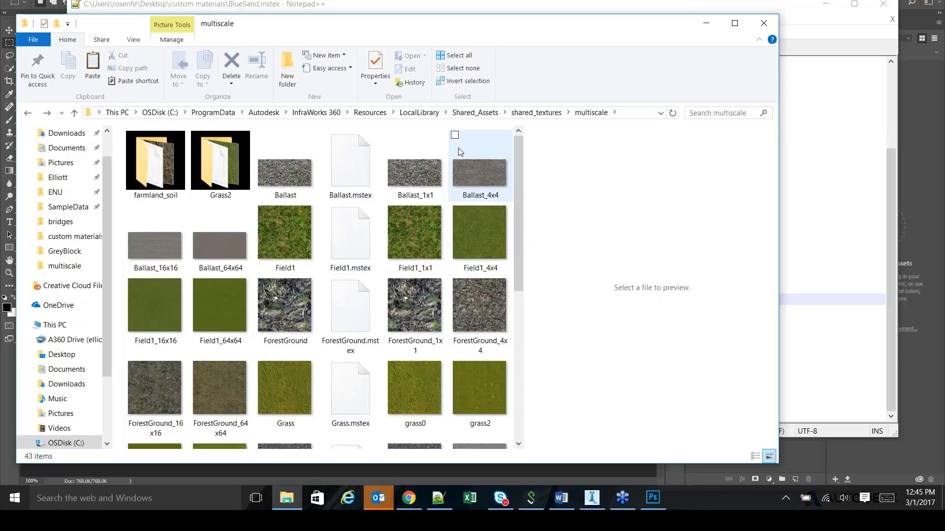
key("ctrl+v")
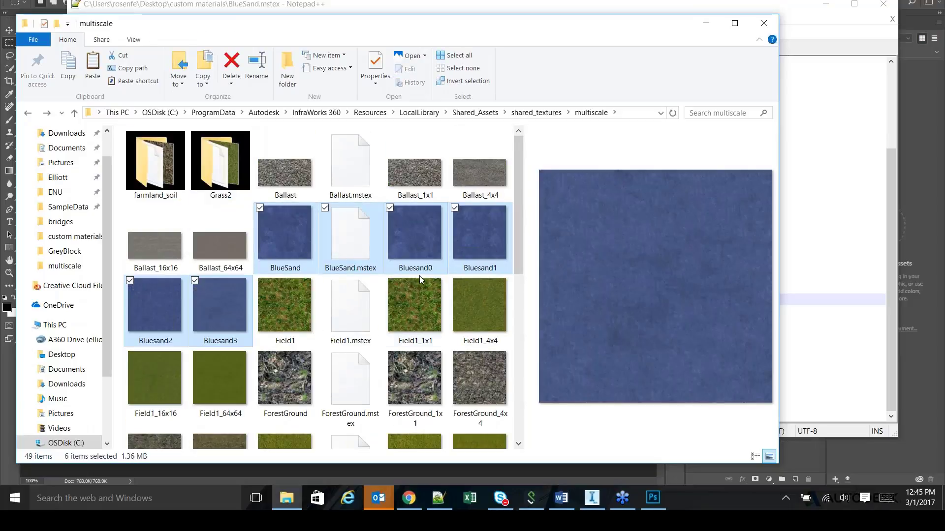
Minimize the Explorer, Notepad++ and Photoshop windows, then close InfraWorks 360 and relaunch it from the desktop.
left_click(707, 24)
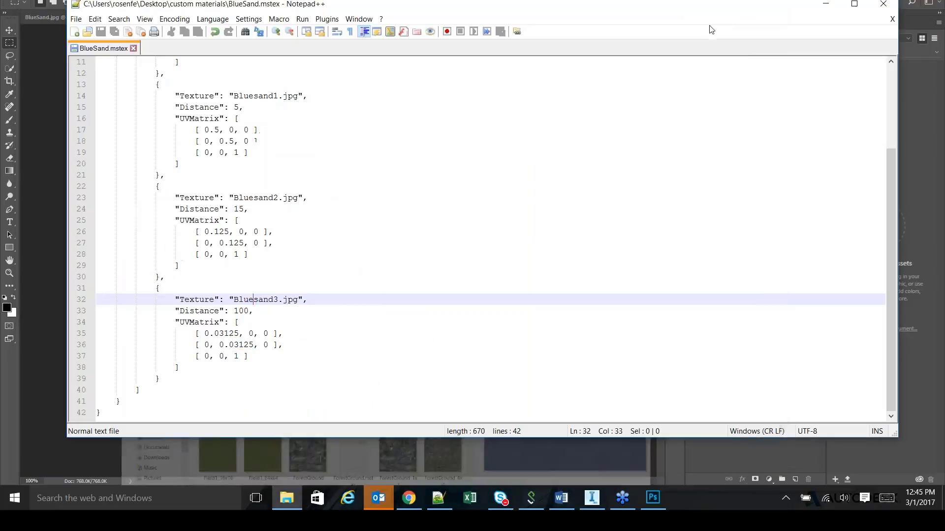
left_click(825, 7)
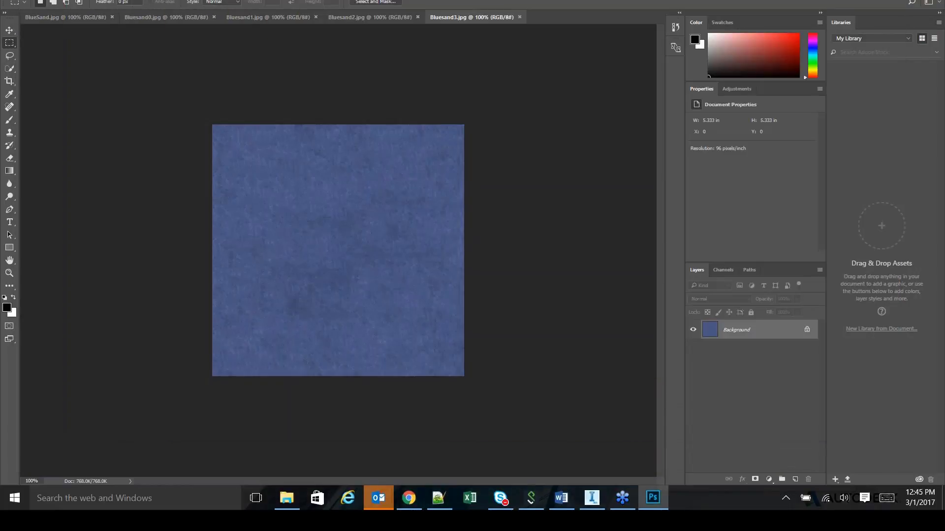
left_click(886, 0)
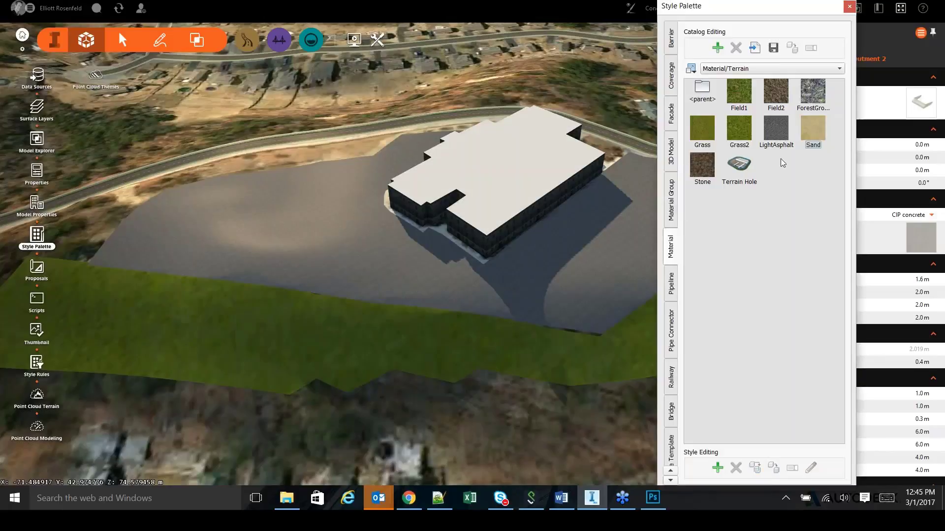
left_click(849, 6)
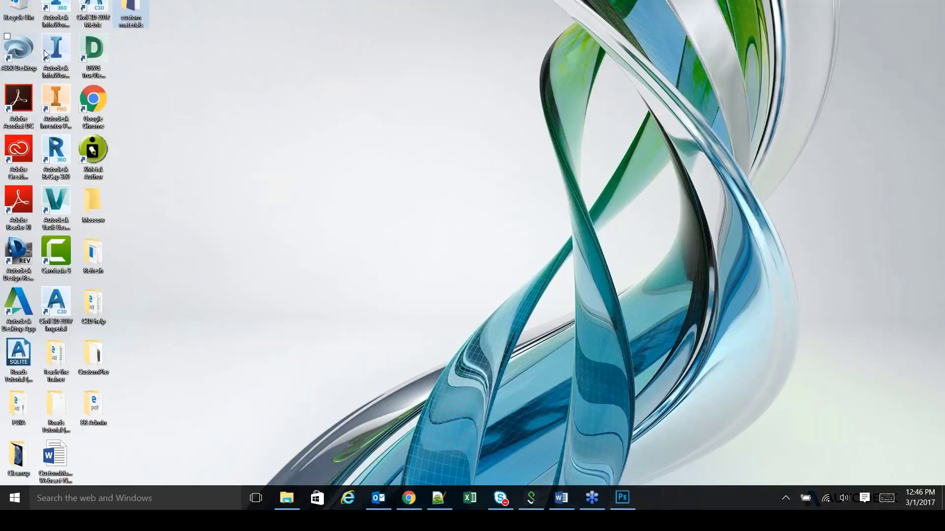
double_click(56, 17)
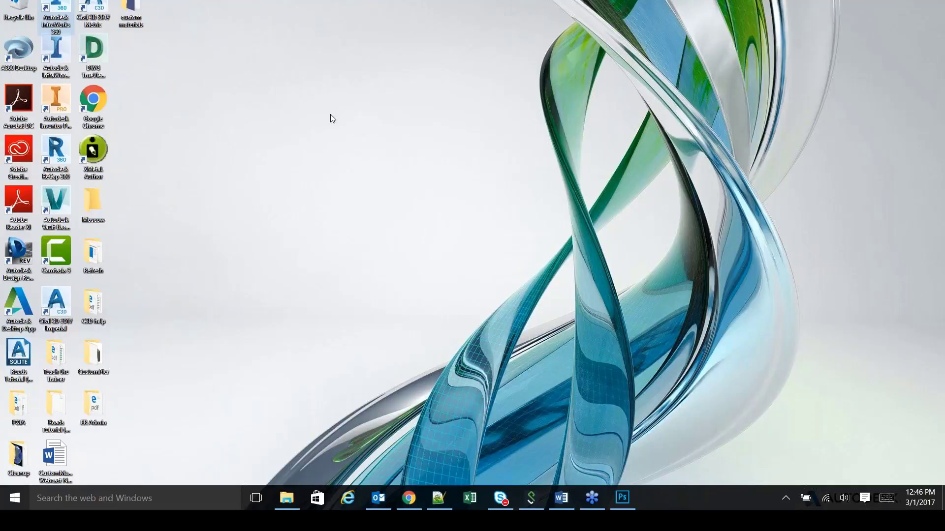
Launch InfraWorks 360 from the desktop and go to the Materials Demo bookmark.
double_click(56, 12)
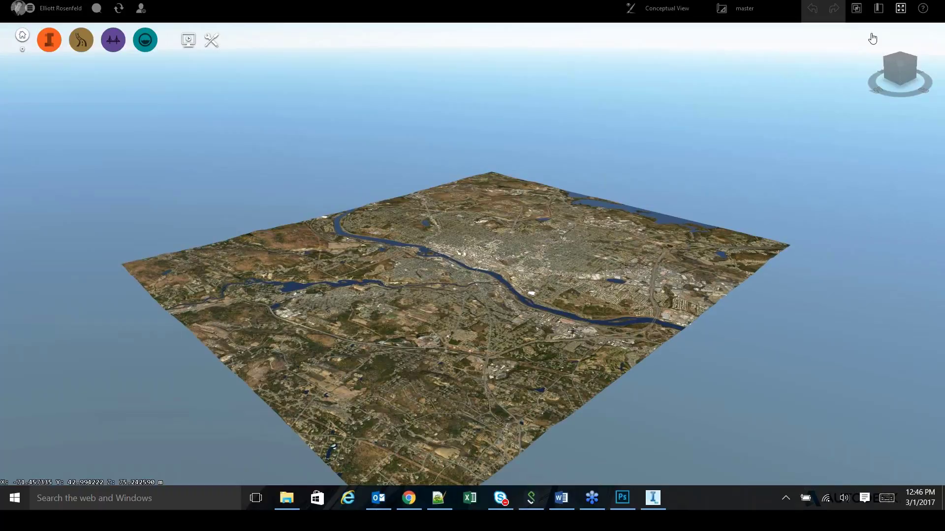
left_click(878, 9)
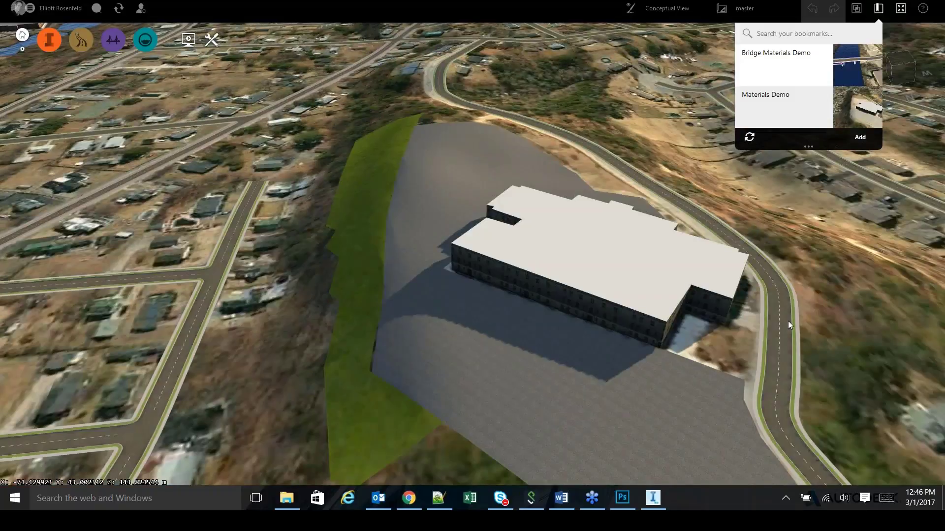
Check which Material/Terrain styles are offered as the manual style of the LightAsphalt coverage around the building, without choosing one.
left_click(498, 330)
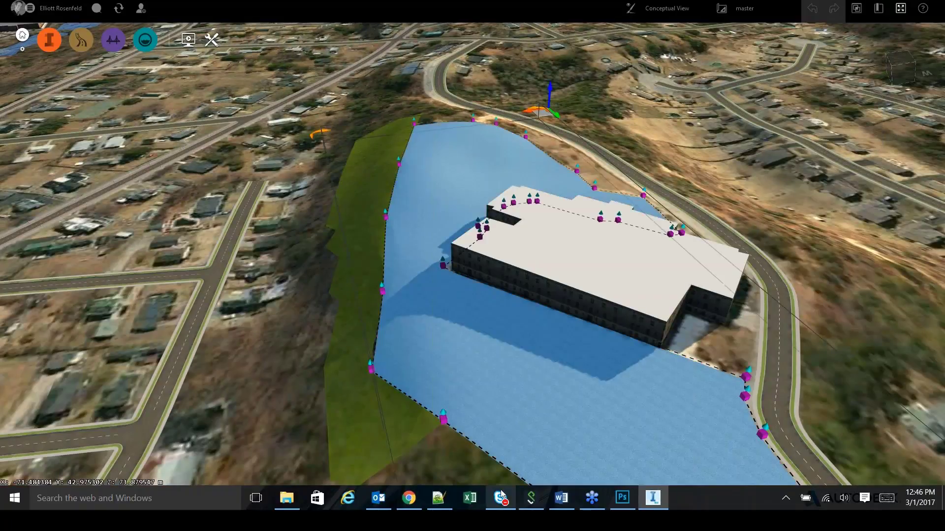
left_click(920, 107)
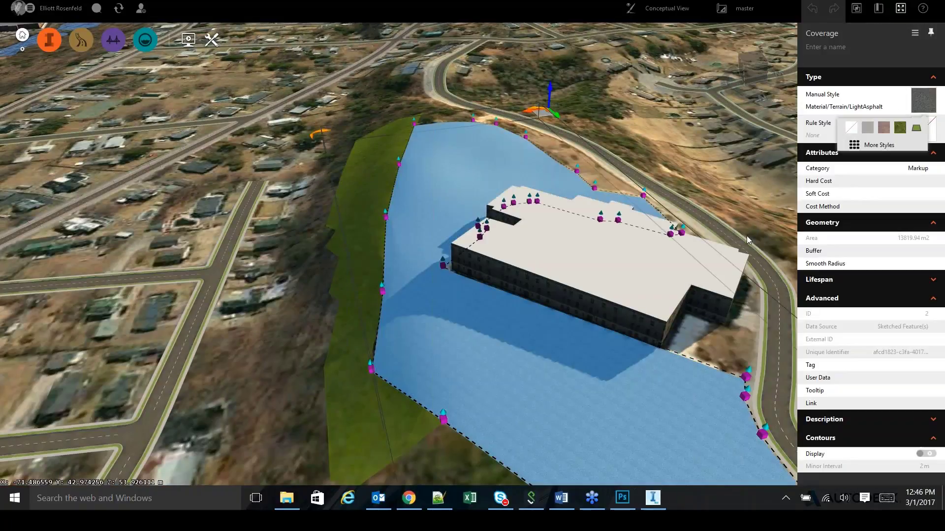
left_click(880, 145)
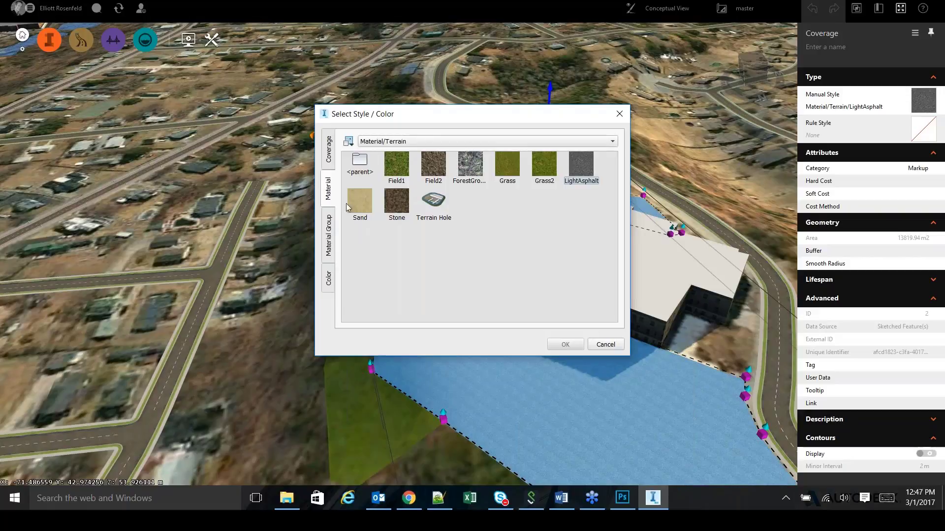
left_click(607, 347)
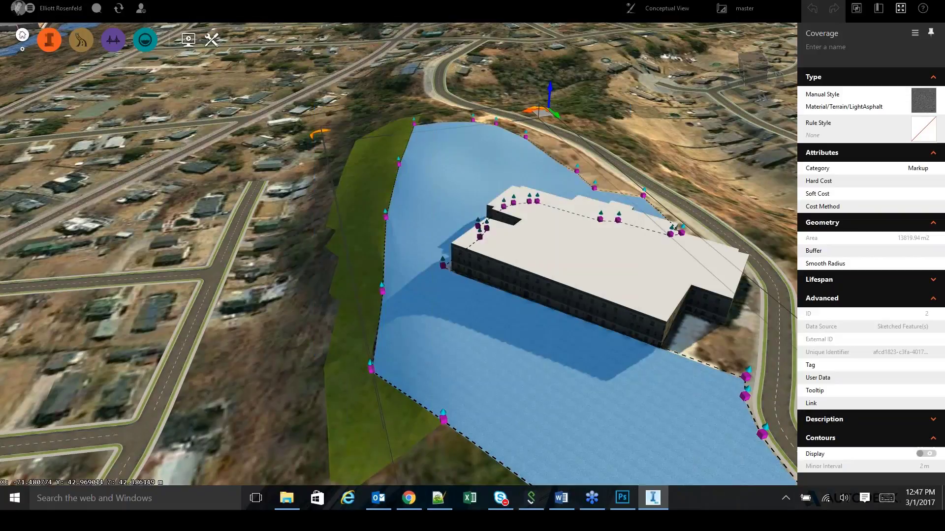
Open the Terrain material catalog in the Style Palette.
left_click(50, 39)
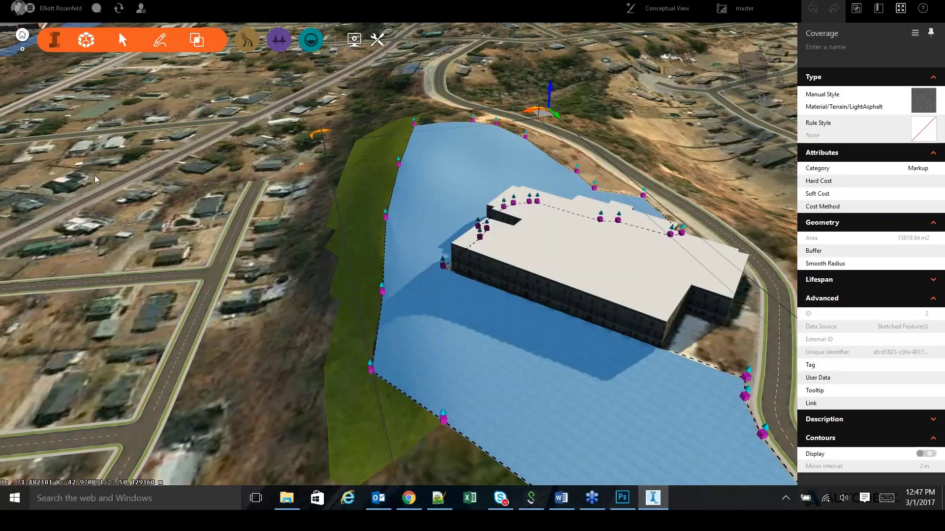
left_click(86, 39)
left_click(37, 235)
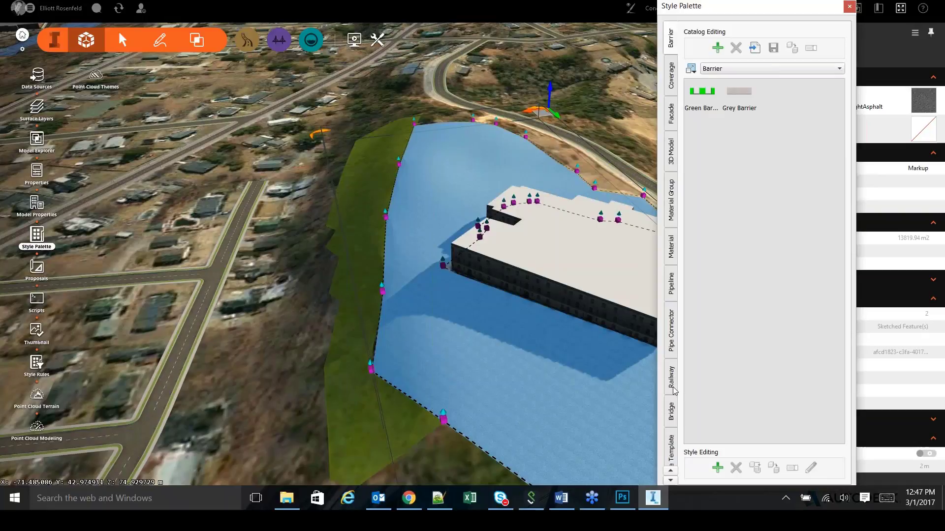
left_click(670, 245)
left_click(813, 199)
double_click(814, 202)
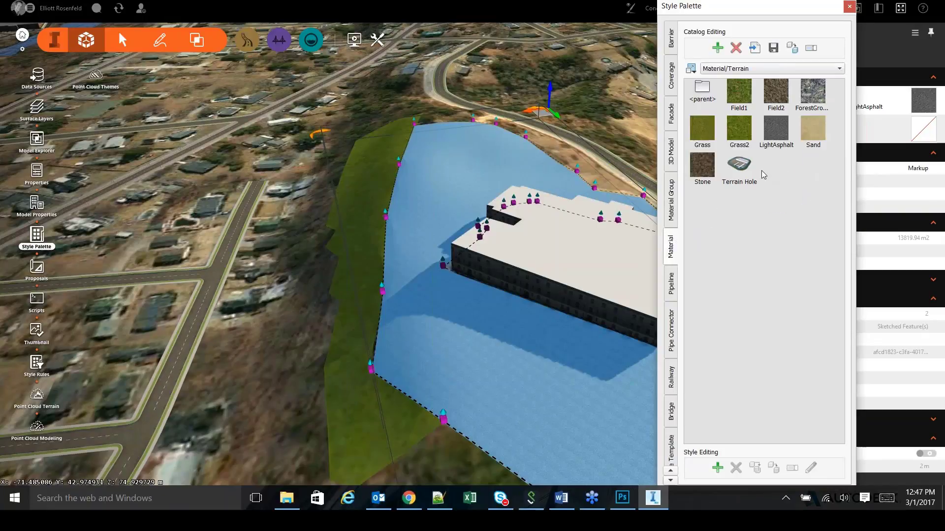
Add a new texture-type material to the Terrain catalog, using the BlueSand image from the custom materials folder on the desktop.
left_click(717, 468)
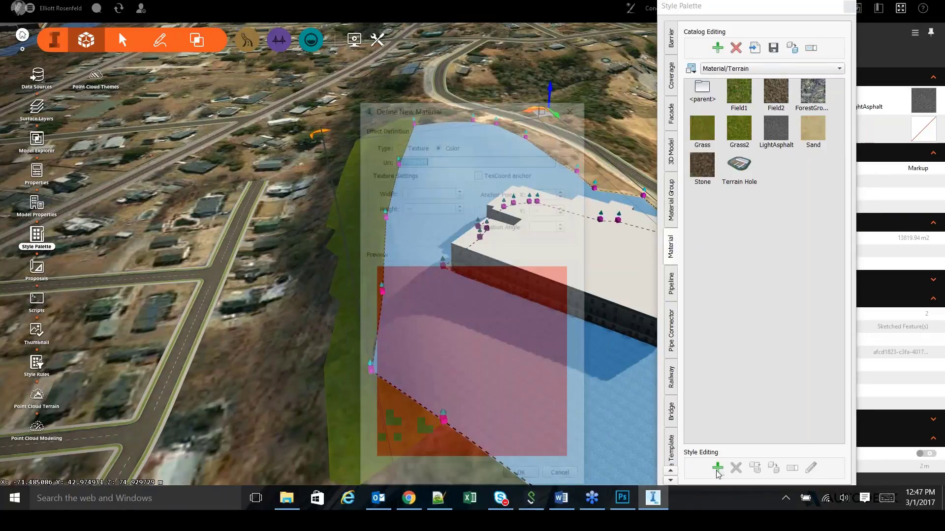
left_click(399, 146)
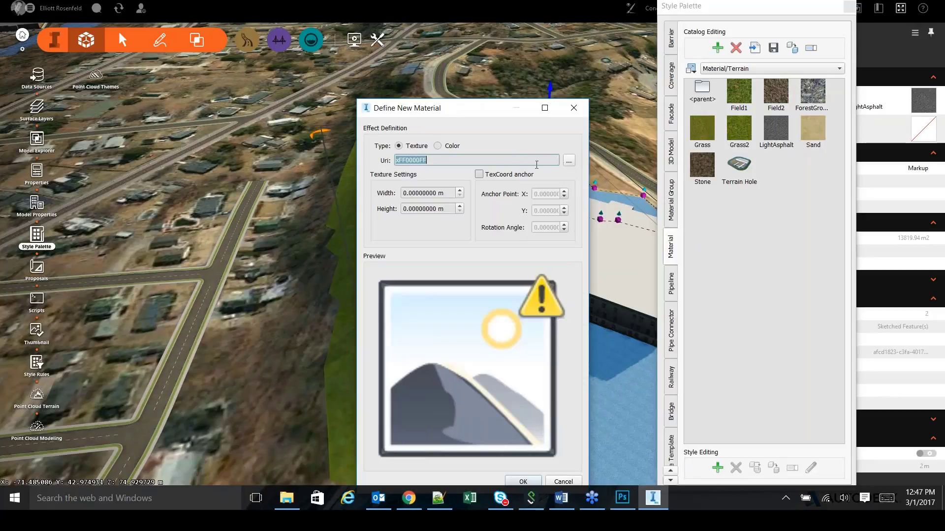
left_click(569, 161)
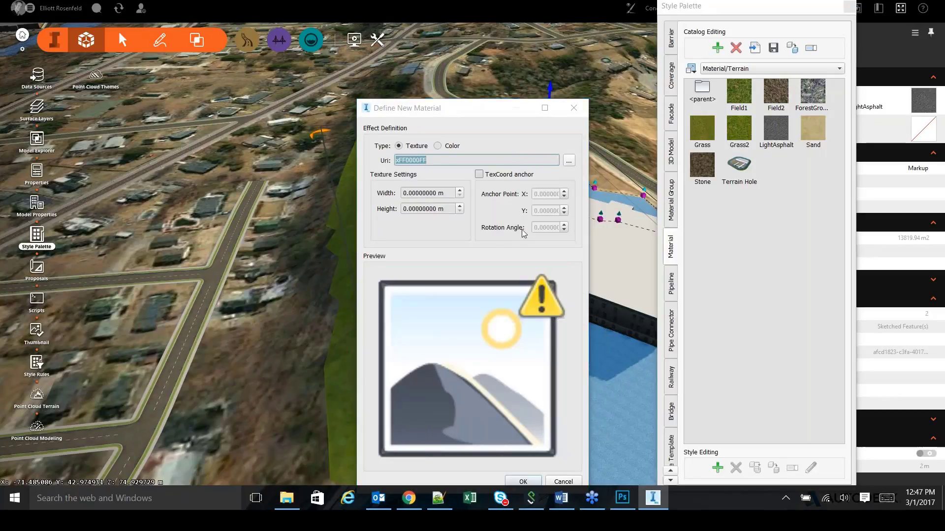
left_click(276, 238)
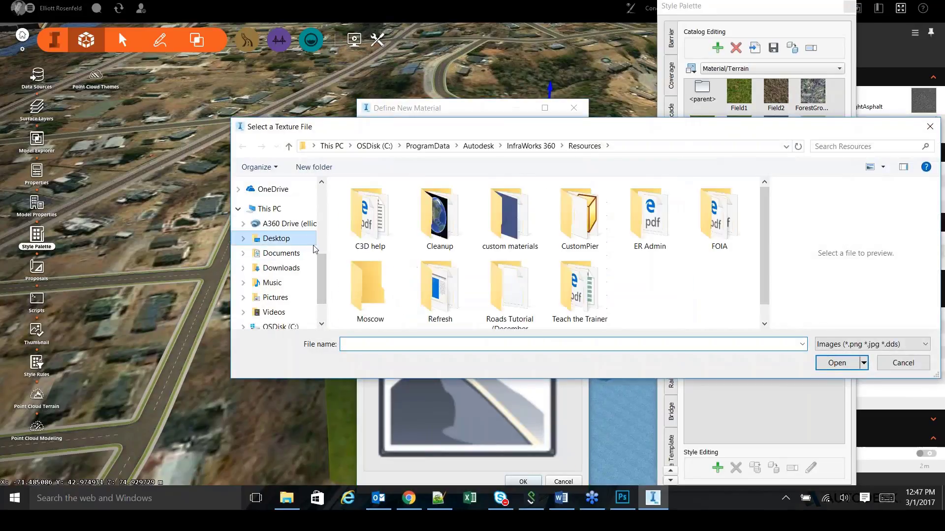
double_click(509, 219)
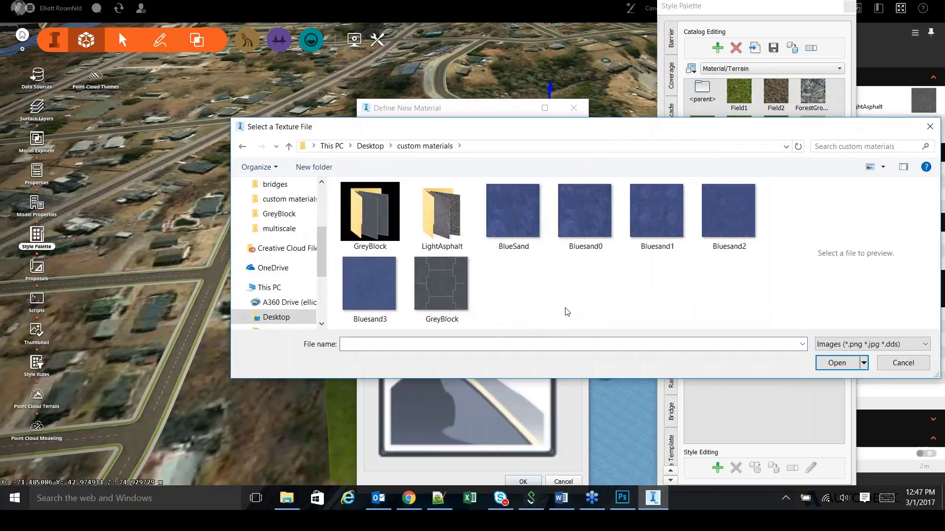
left_click(516, 244)
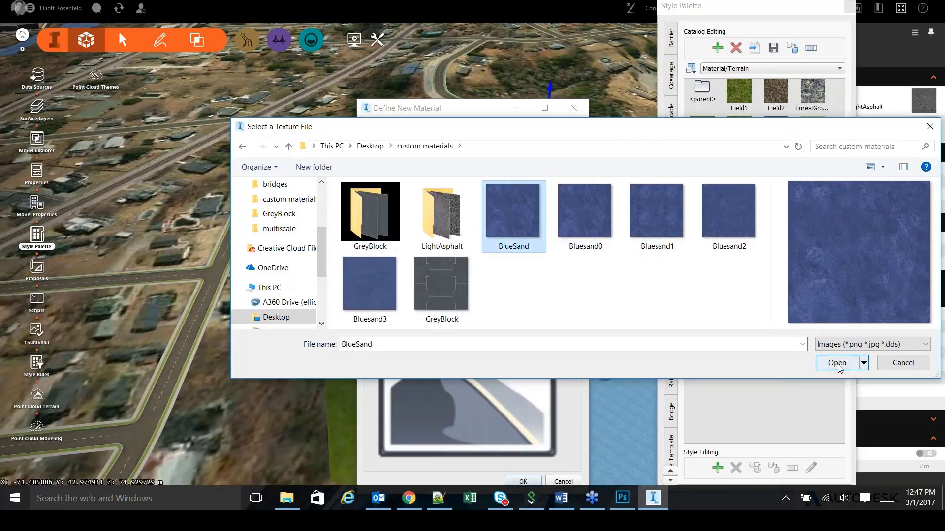
left_click(818, 365)
left_click(573, 327)
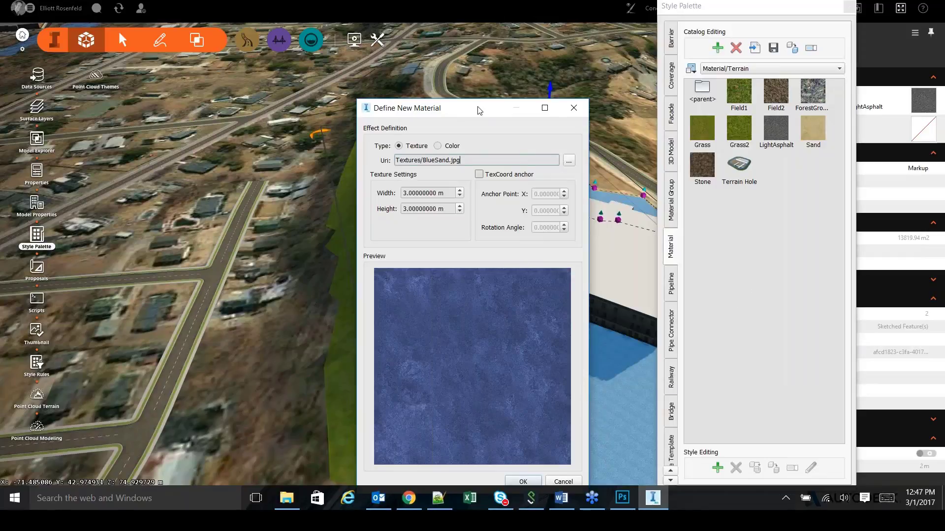
left_click_drag(479, 109, 465, 68)
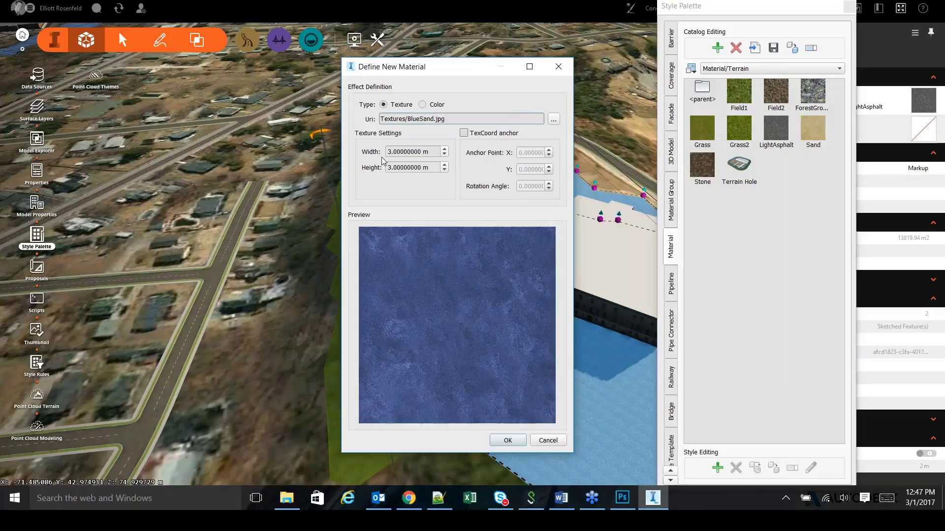
left_click(507, 441)
Rename the new terrain material as BlueSand and apply it to the coverage around the building.
left_click(769, 183)
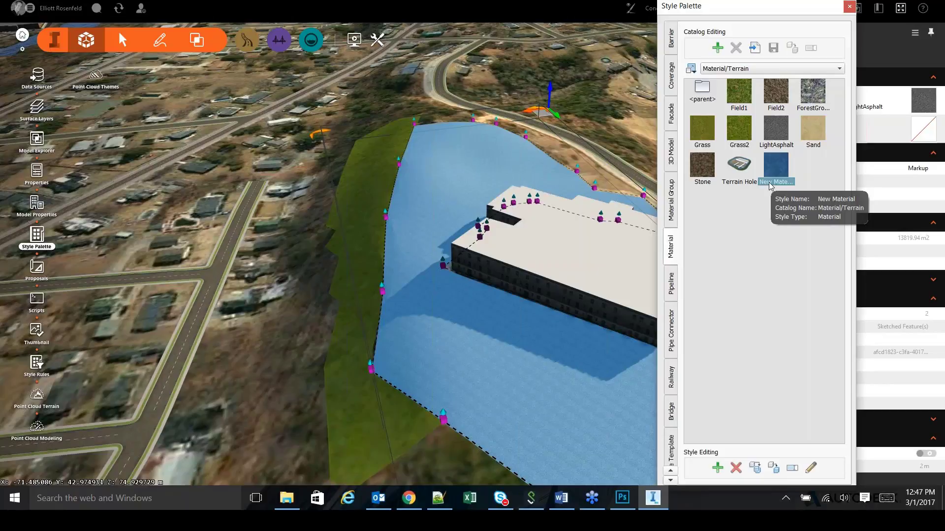
left_click(782, 182)
type("BlueSand")
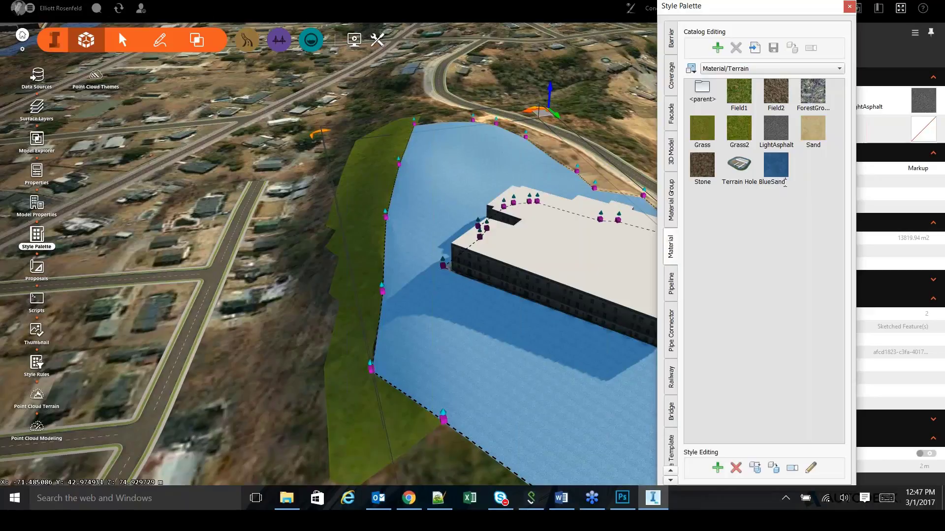
key("Return")
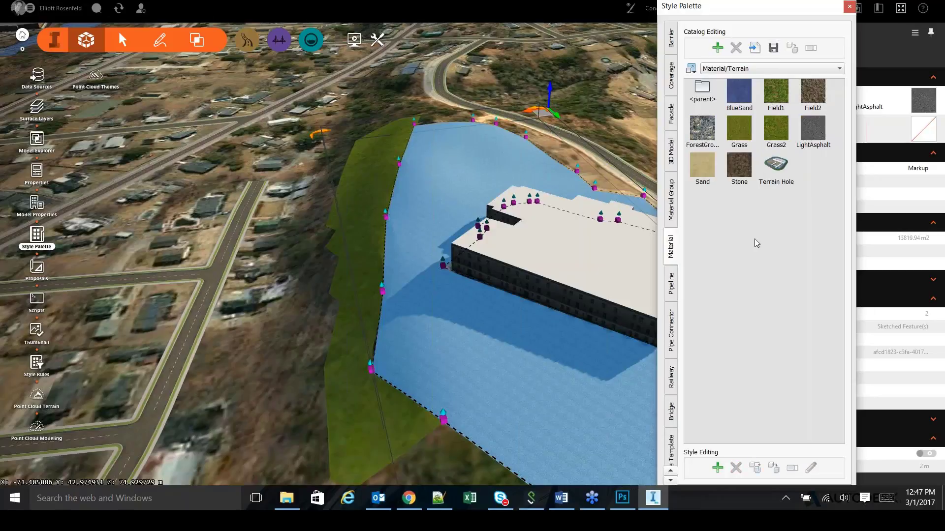
left_click_drag(738, 96, 482, 314)
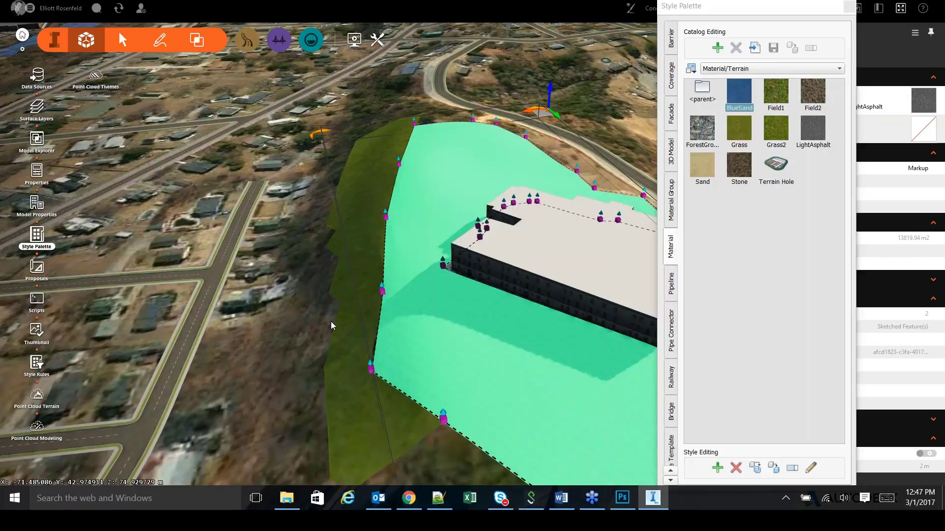
left_click(314, 327)
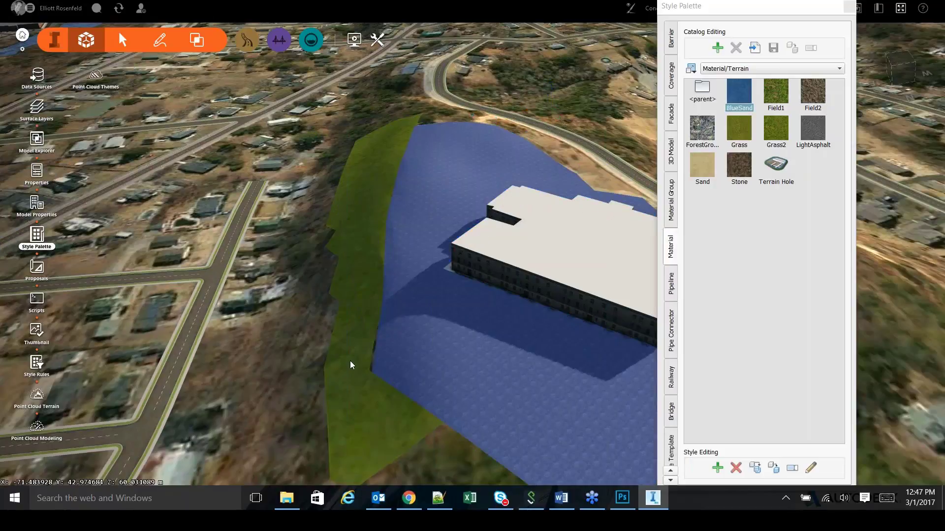
Examine the BlueSand coverage at close and far viewing distances, and compare it with the adjacent grass coverage up close.
middle_click_drag(350, 361, 497, 339)
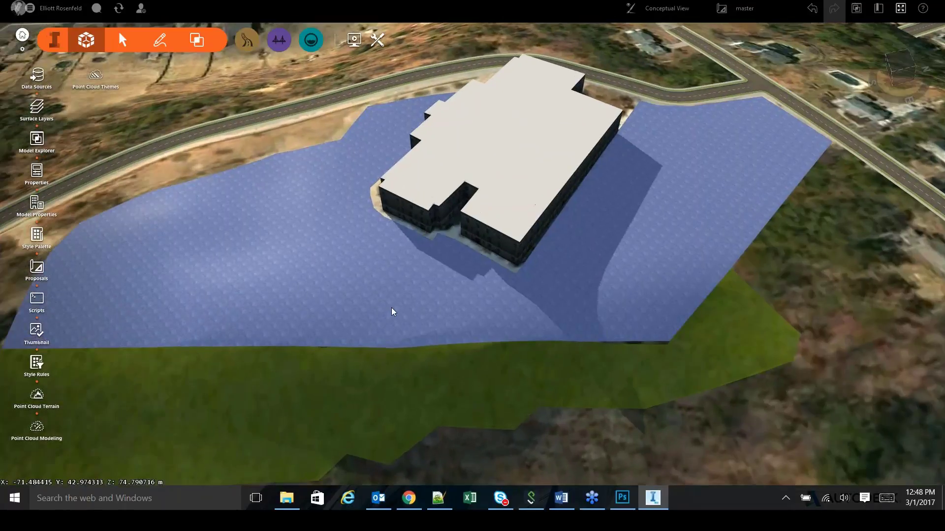
scroll(390, 321, "up", 5)
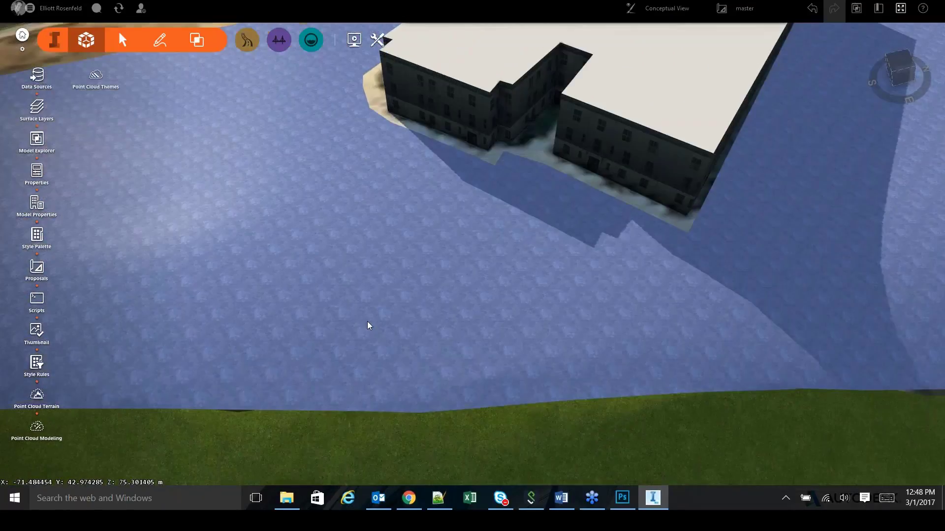
scroll(364, 322, "up", 5)
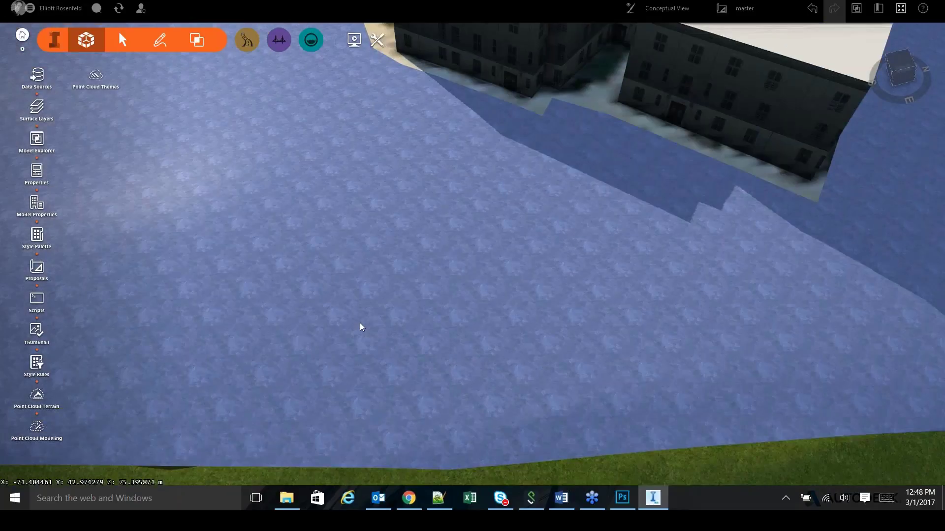
scroll(361, 327, "up", 5)
scroll(352, 348, "up", 2)
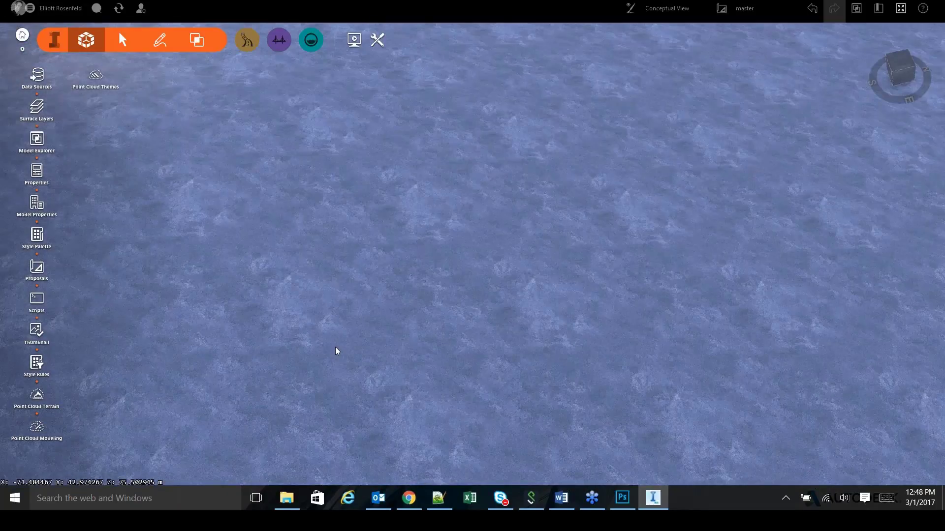
scroll(323, 346, "up", 2)
scroll(323, 345, "up", 3)
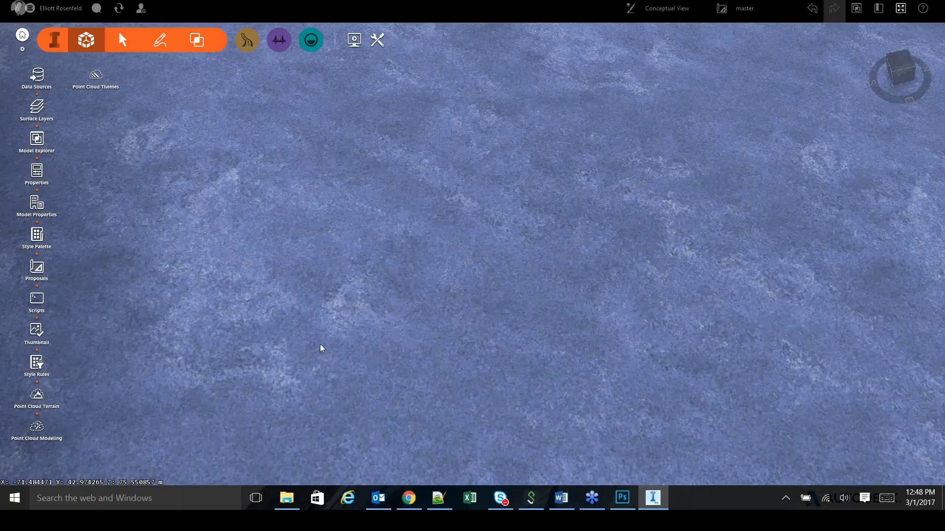
scroll(317, 345, "up", 1)
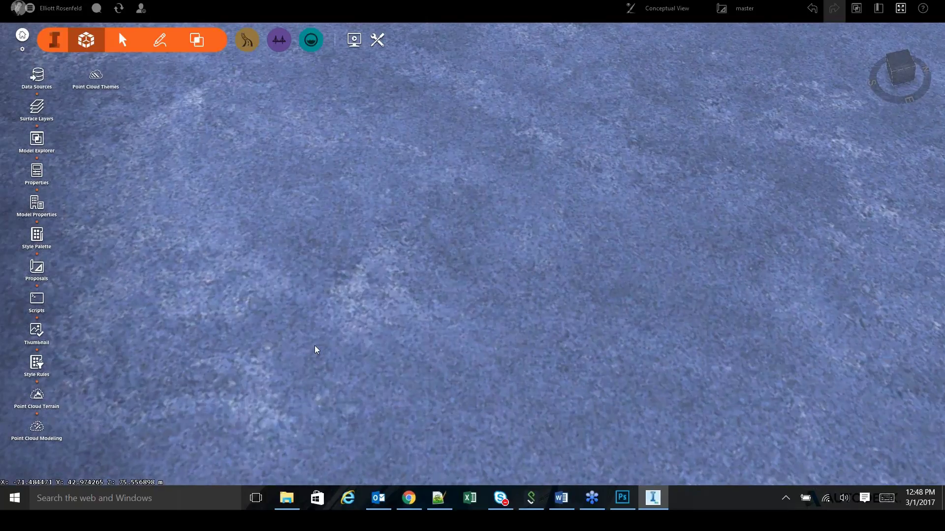
scroll(314, 346, "up", 1)
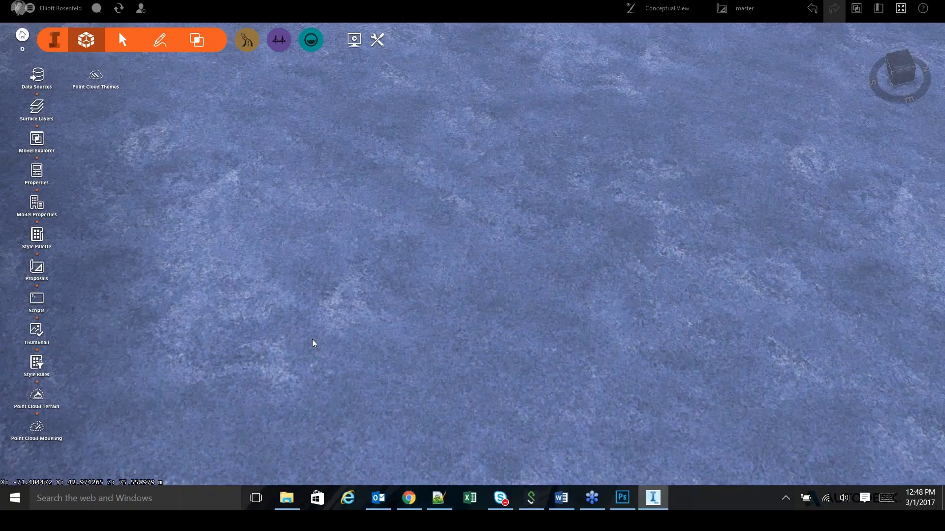
scroll(312, 338, "up", 2)
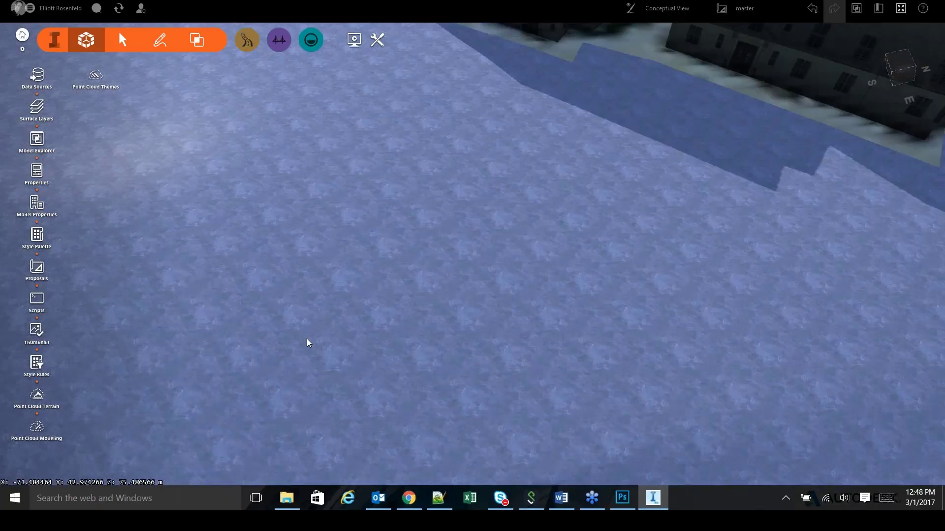
scroll(306, 339, "down", 4)
scroll(305, 341, "down", 5)
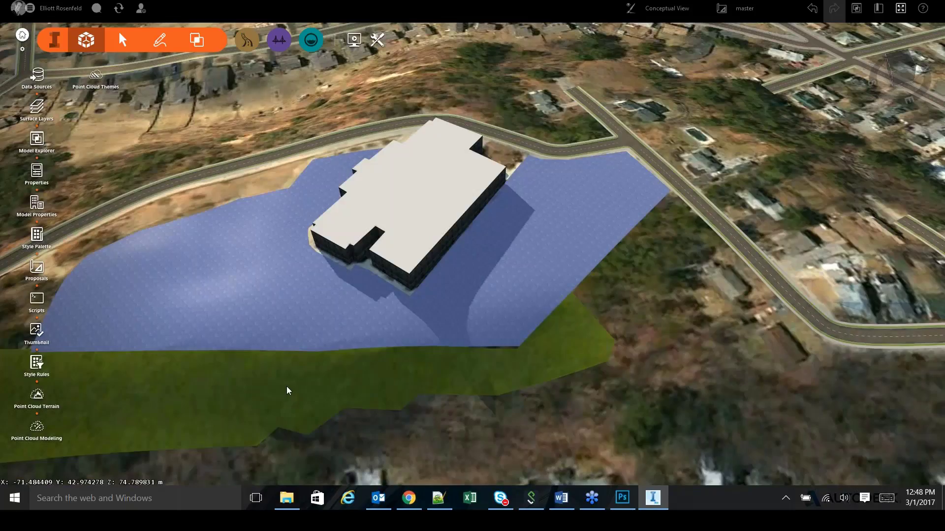
scroll(381, 418, "down", 1)
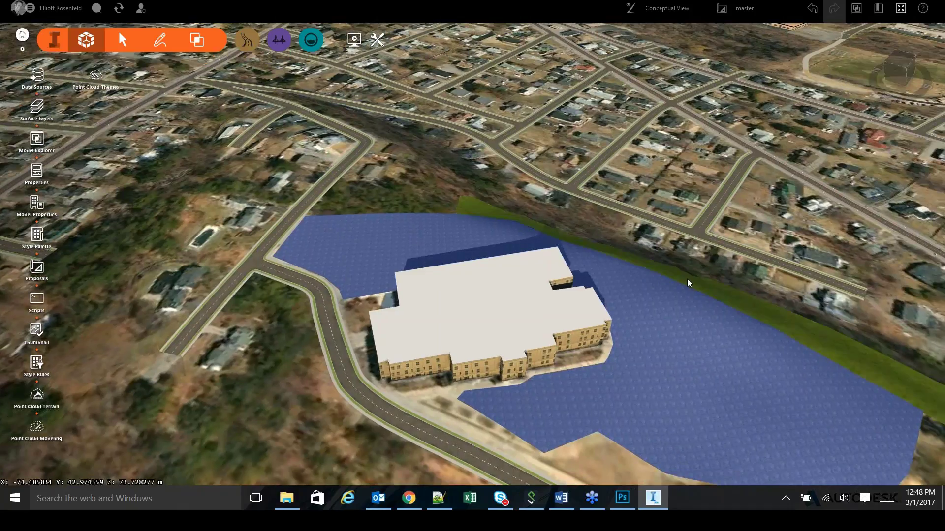
left_click_drag(687, 278, 539, 272)
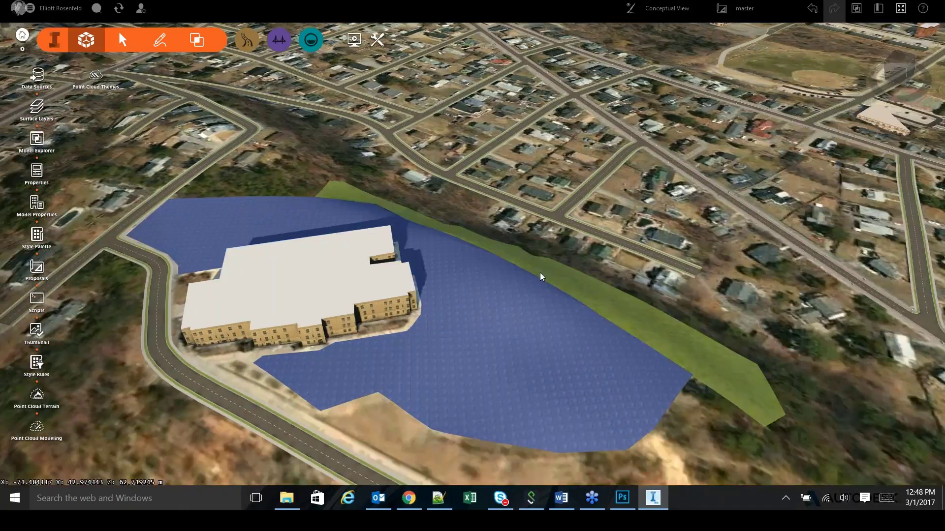
middle_click_drag(540, 273, 406, 343)
scroll(407, 343, "up", 5)
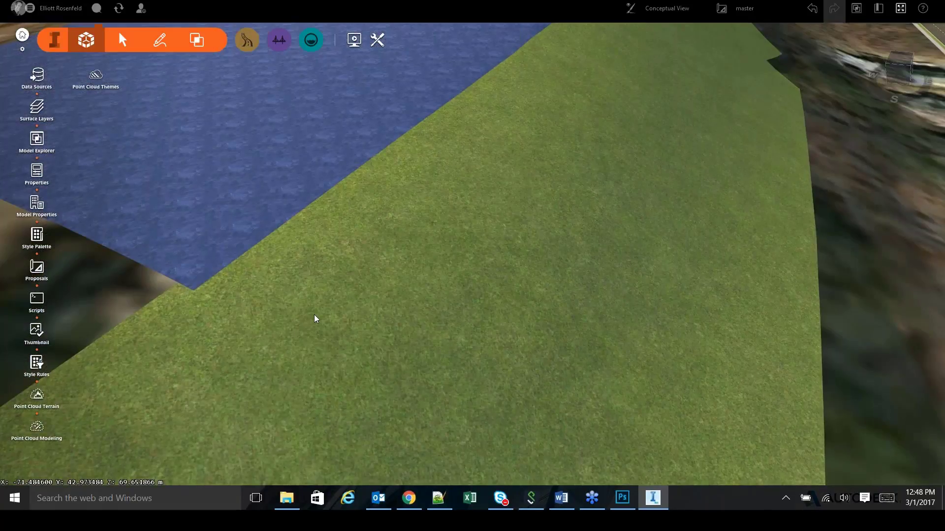
scroll(315, 315, "up", 3)
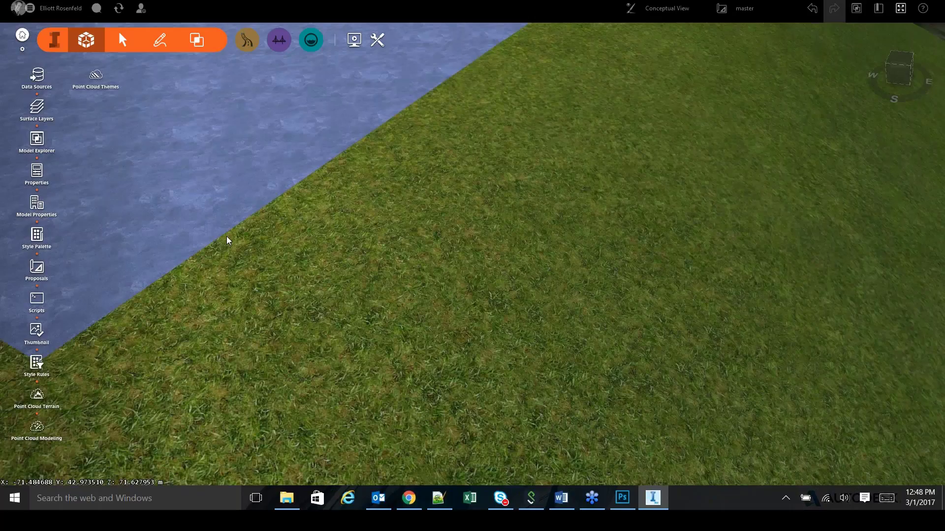
Inspect the boundary between the BlueSand and grass coverages at very close range, comparing the detail of both textures at slightly different distances.
scroll(205, 238, "up", 2)
scroll(204, 236, "up", 2)
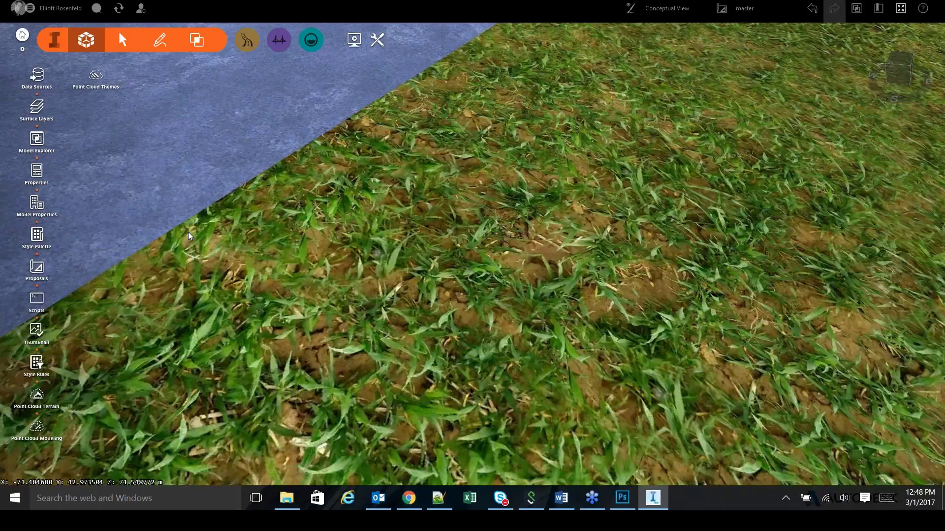
scroll(293, 291, "up", 1)
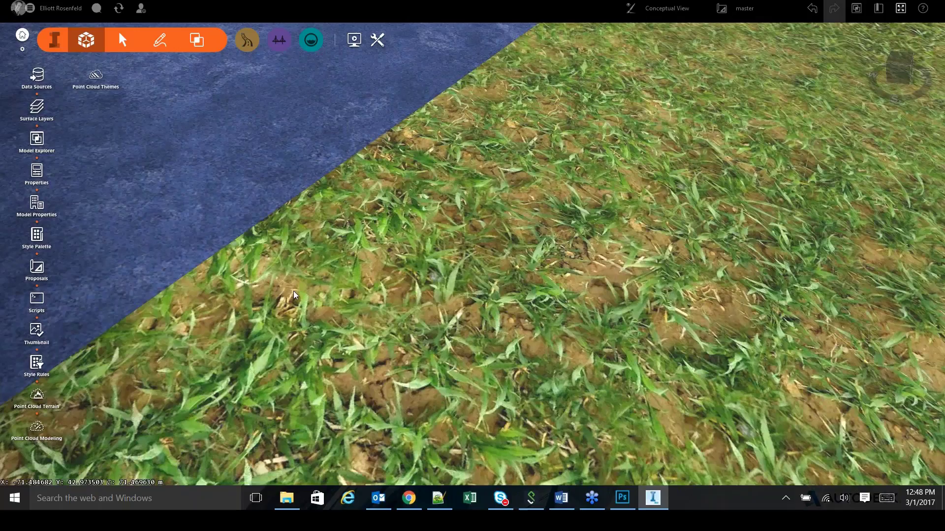
scroll(294, 291, "down", 1)
scroll(287, 290, "down", 1)
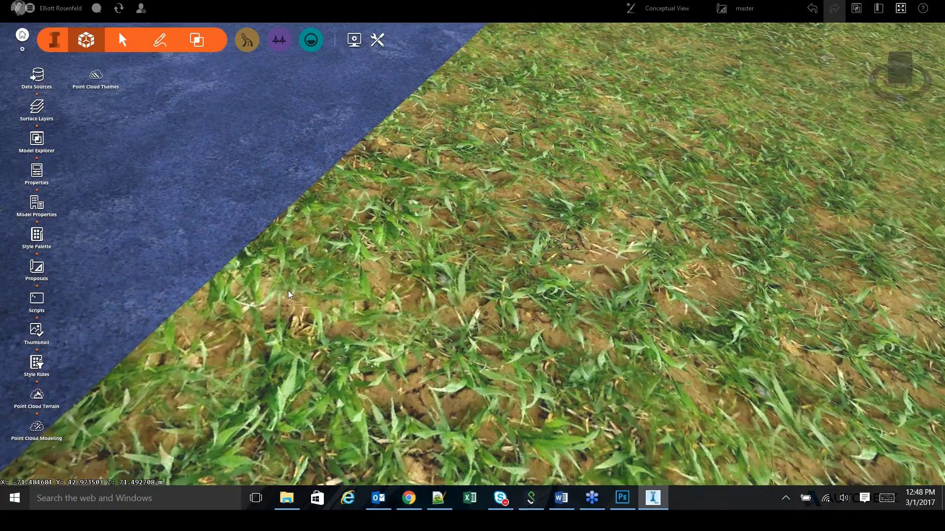
scroll(287, 291, "up", 1)
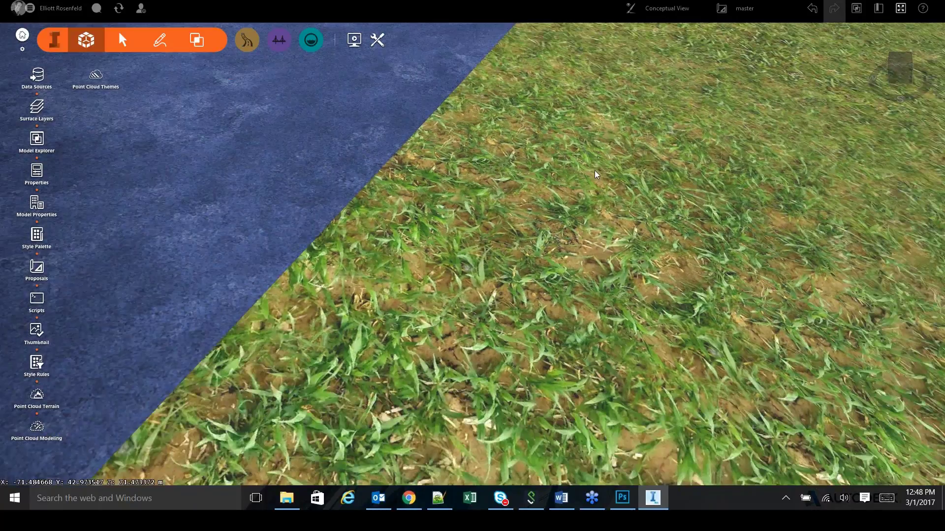
scroll(594, 170, "down", 1)
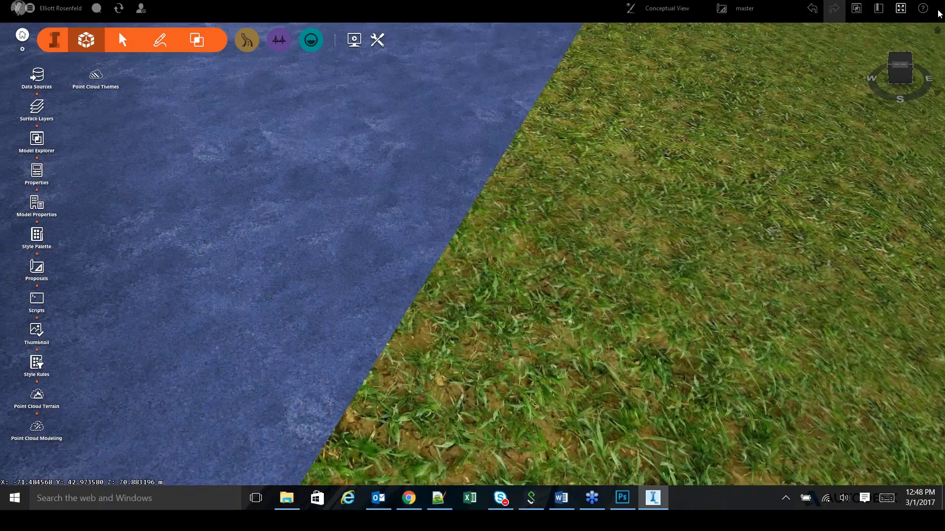
left_click(596, 501)
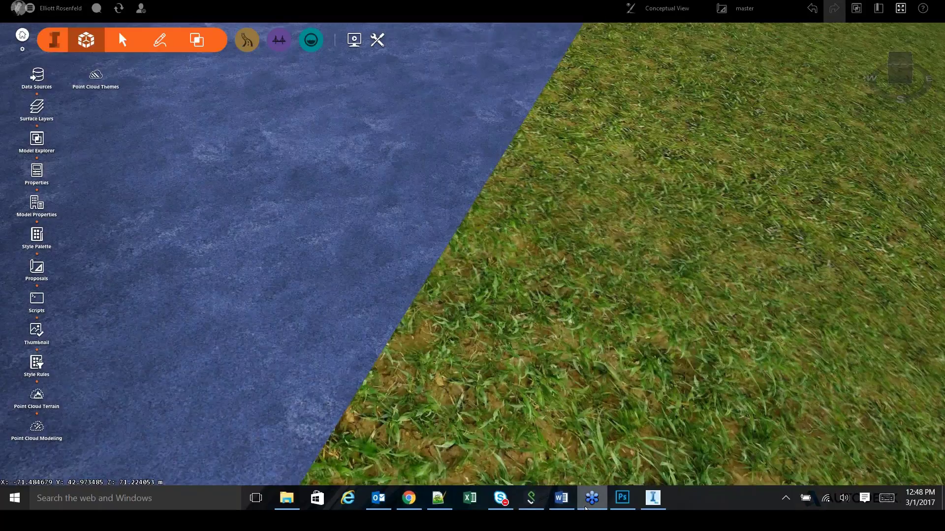